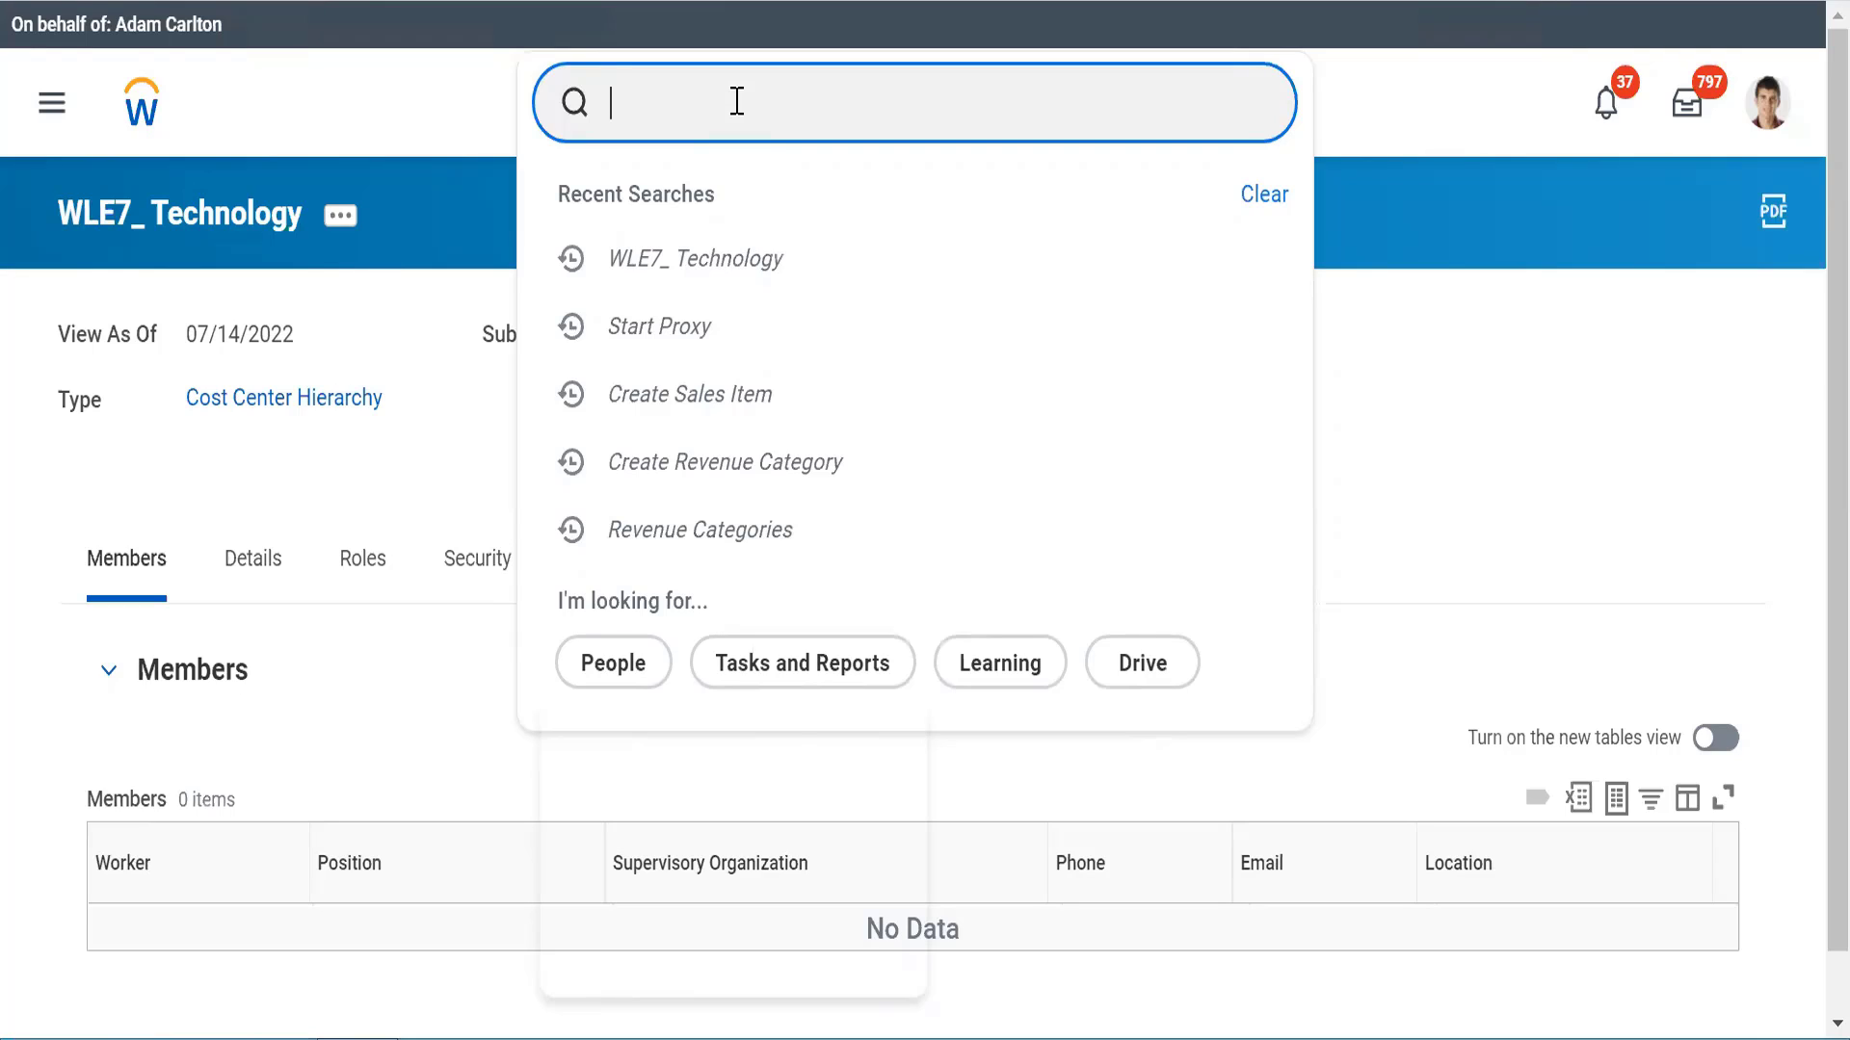
# Step: Start the Create Company Hierarchy task using the WLE7_Alphabet (07/13/2022) reorganization
pyautogui.write('Cre comp')
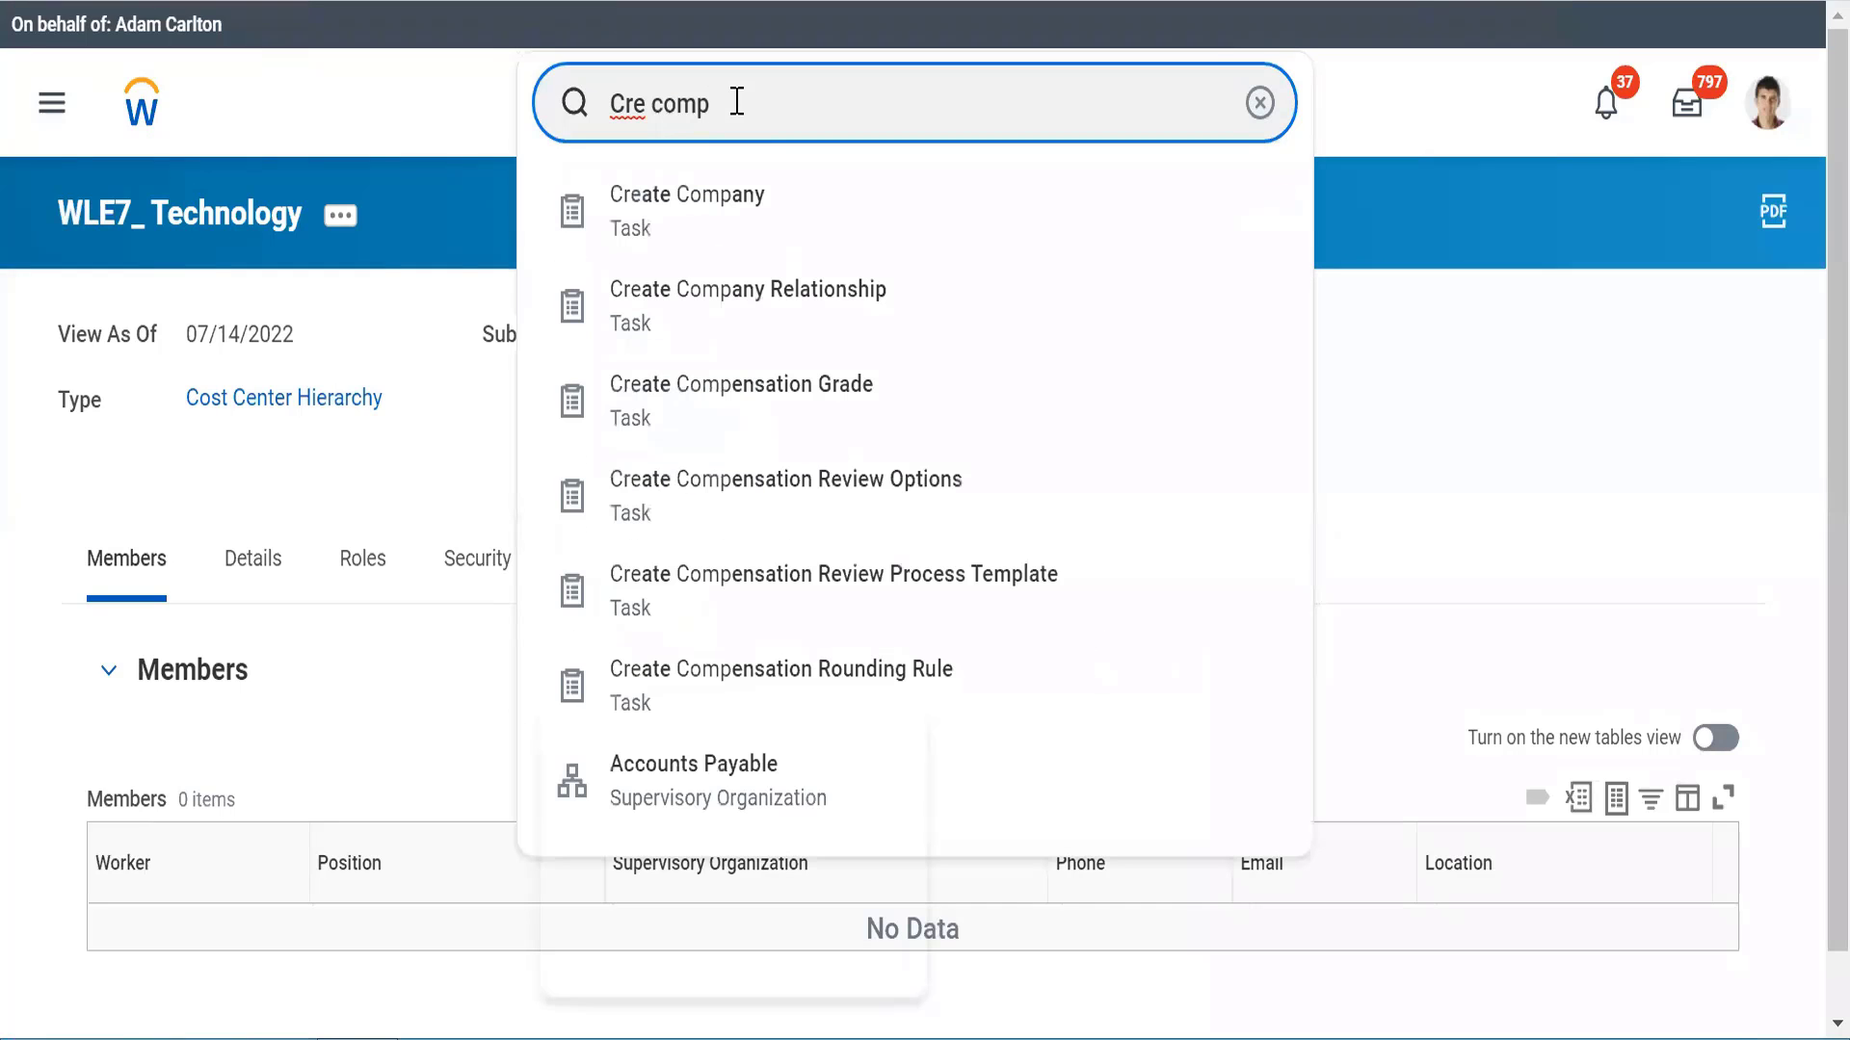
pyautogui.write(' hier')
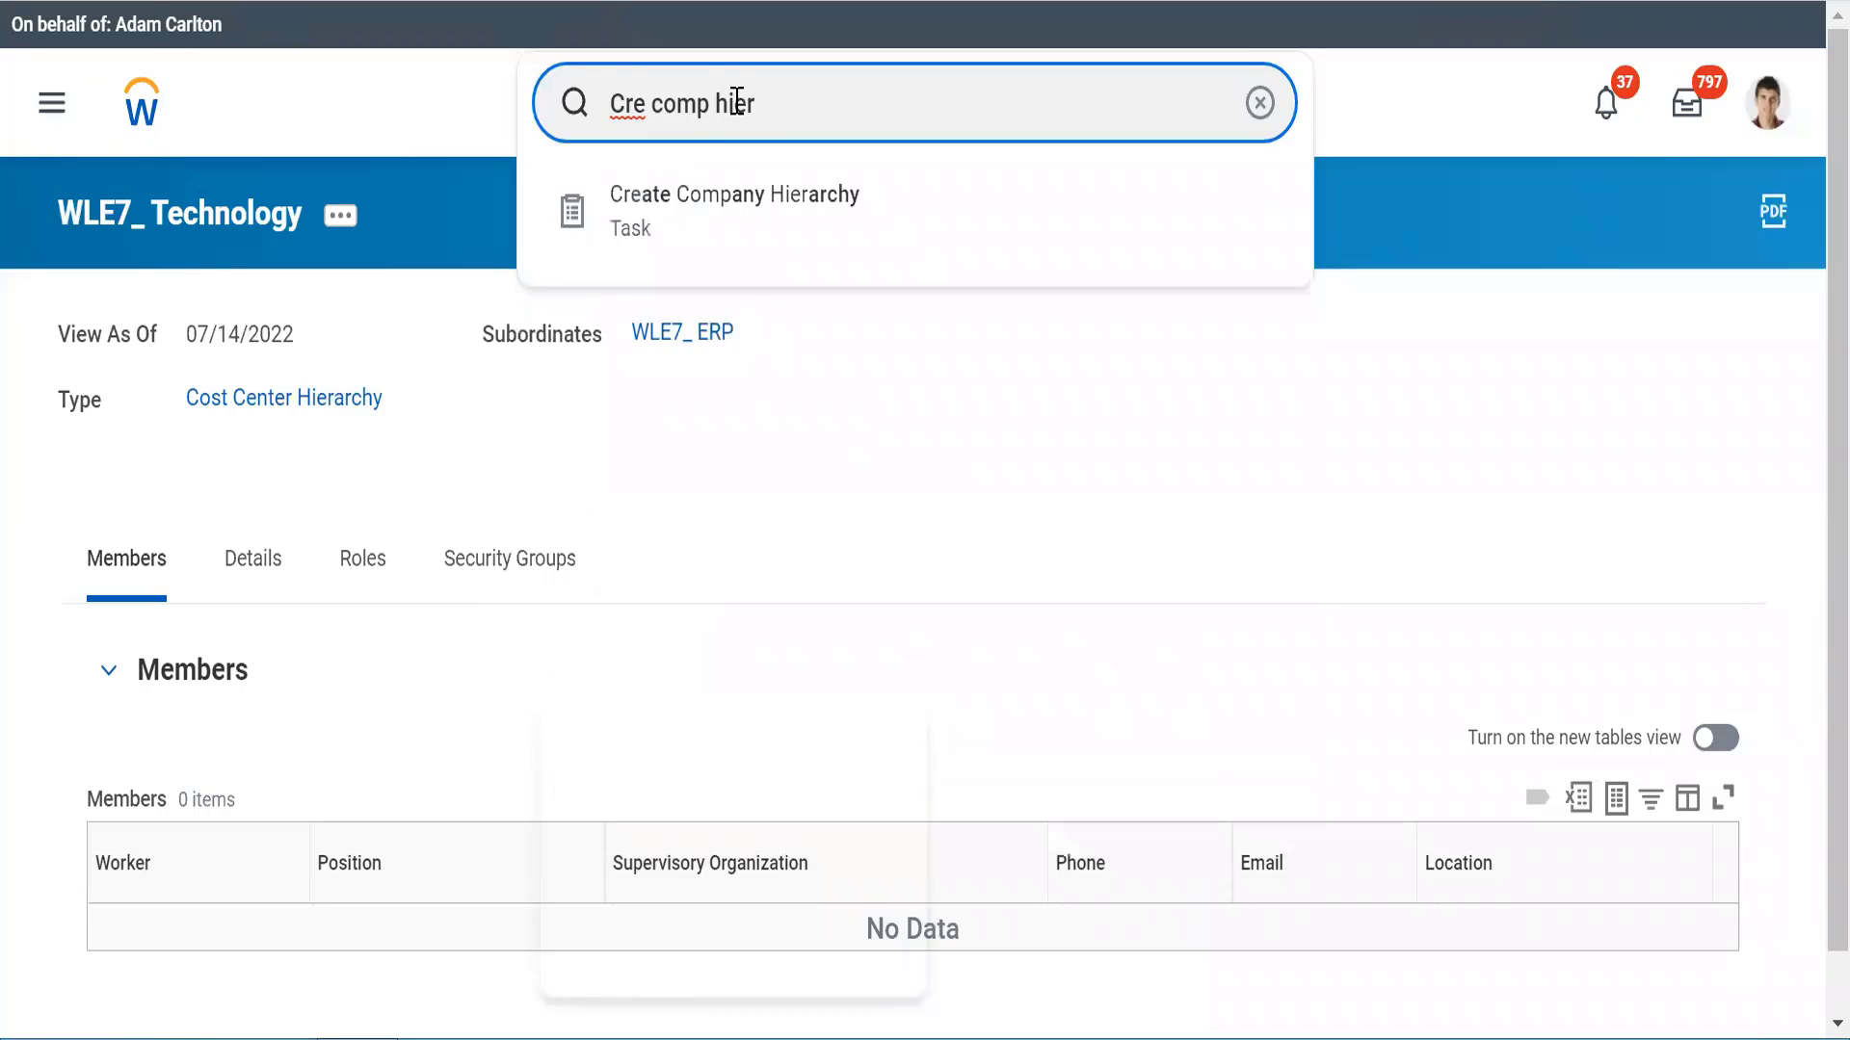
pyautogui.click(666, 195)
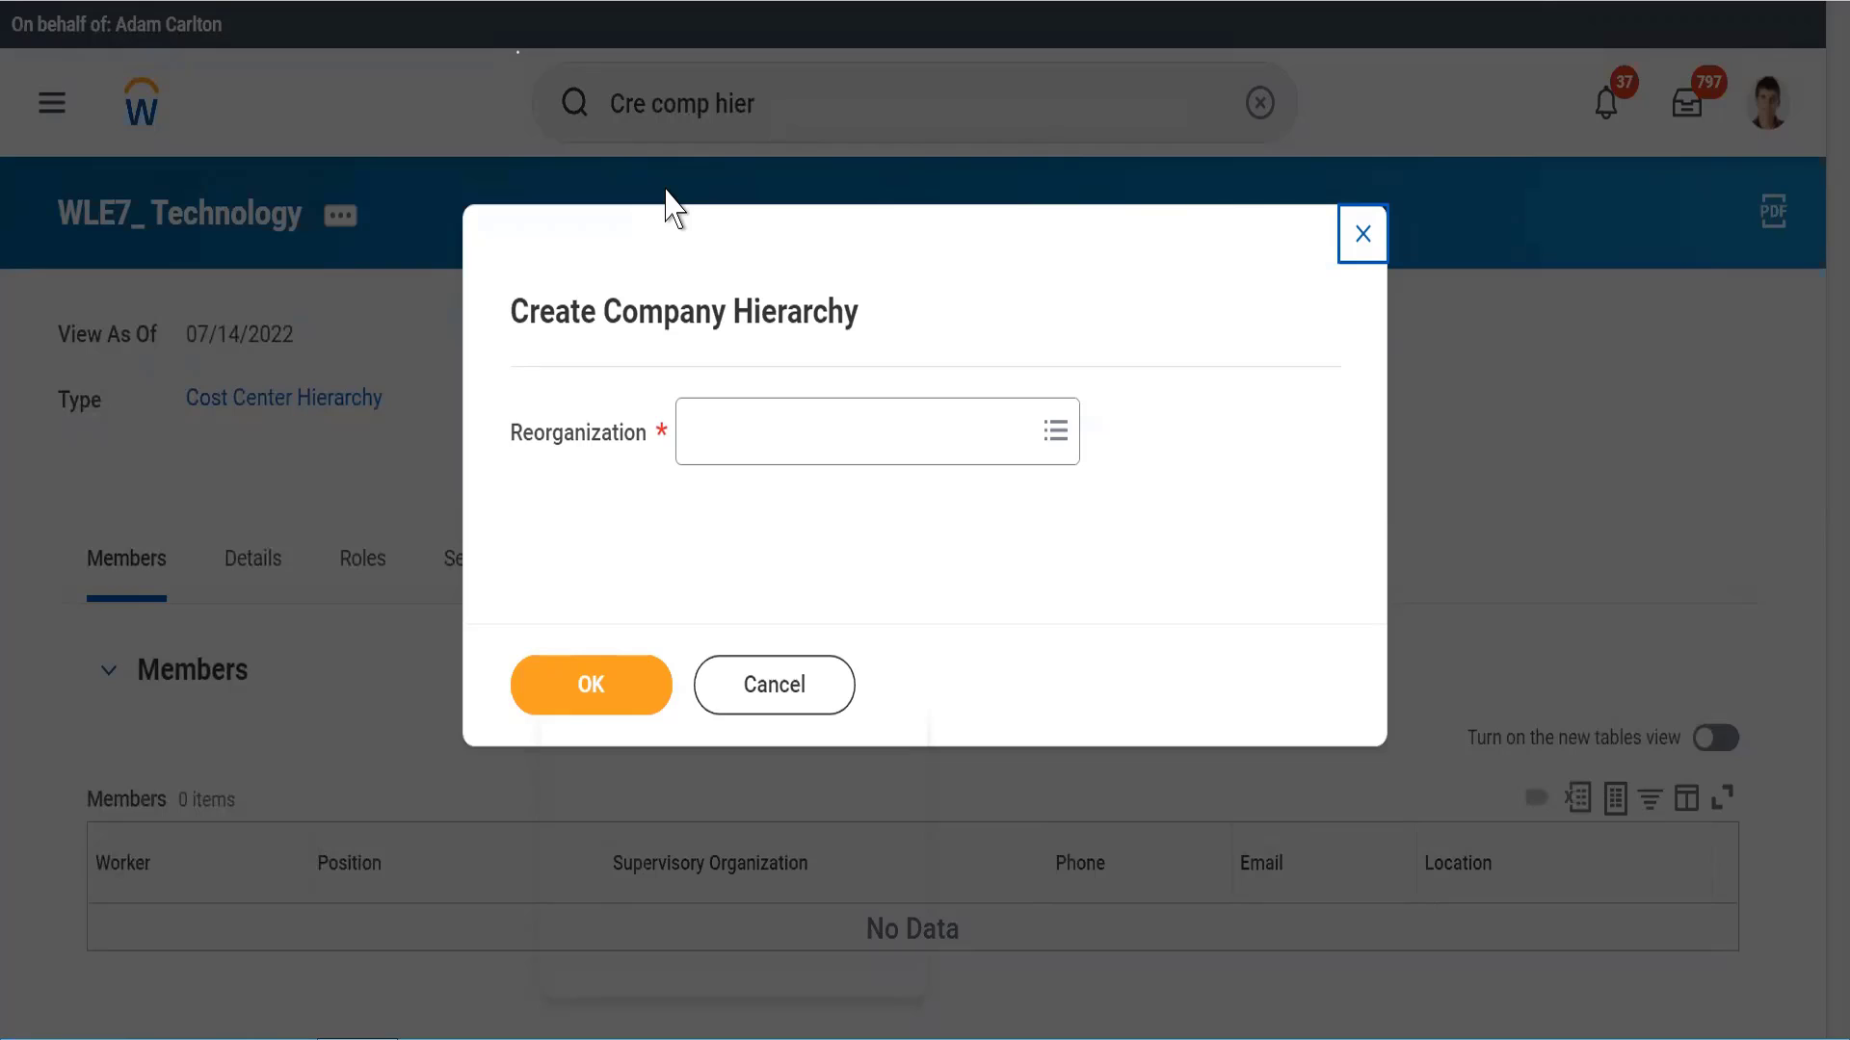
pyautogui.click(741, 418)
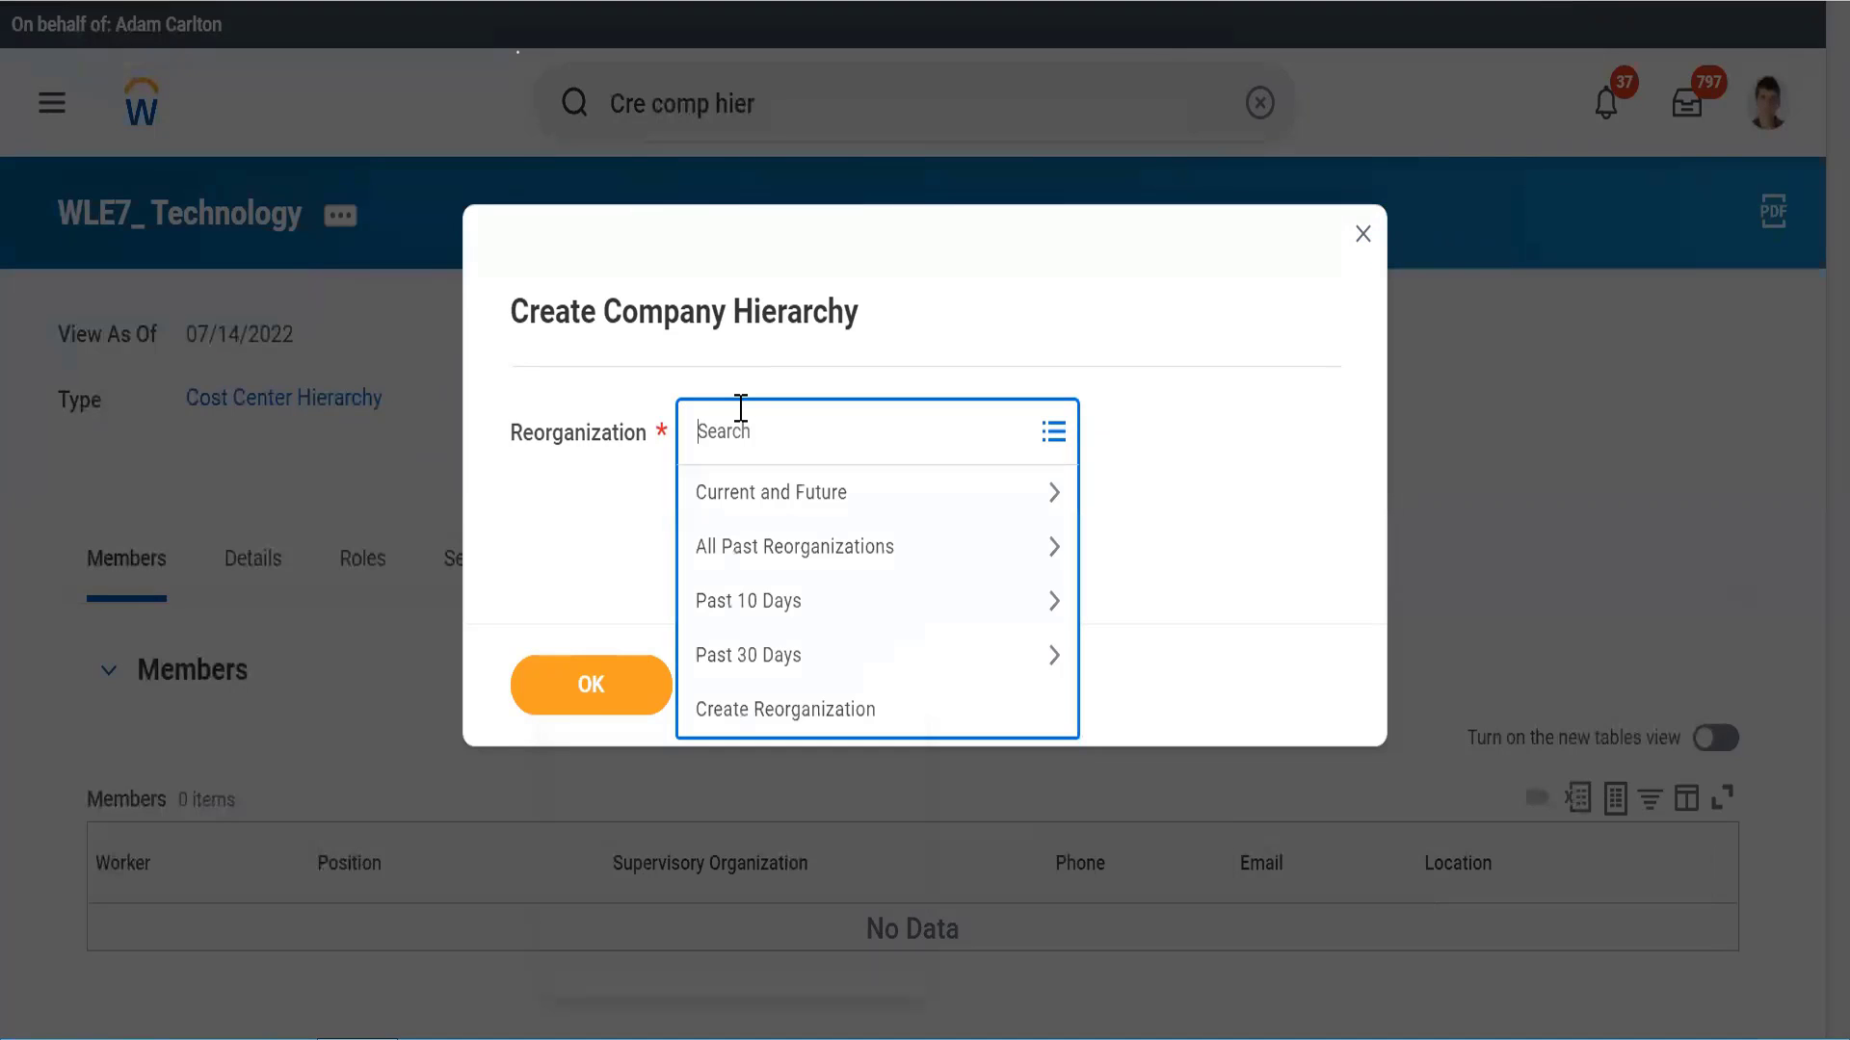
pyautogui.write('WLE&_')
pyautogui.press('Return')
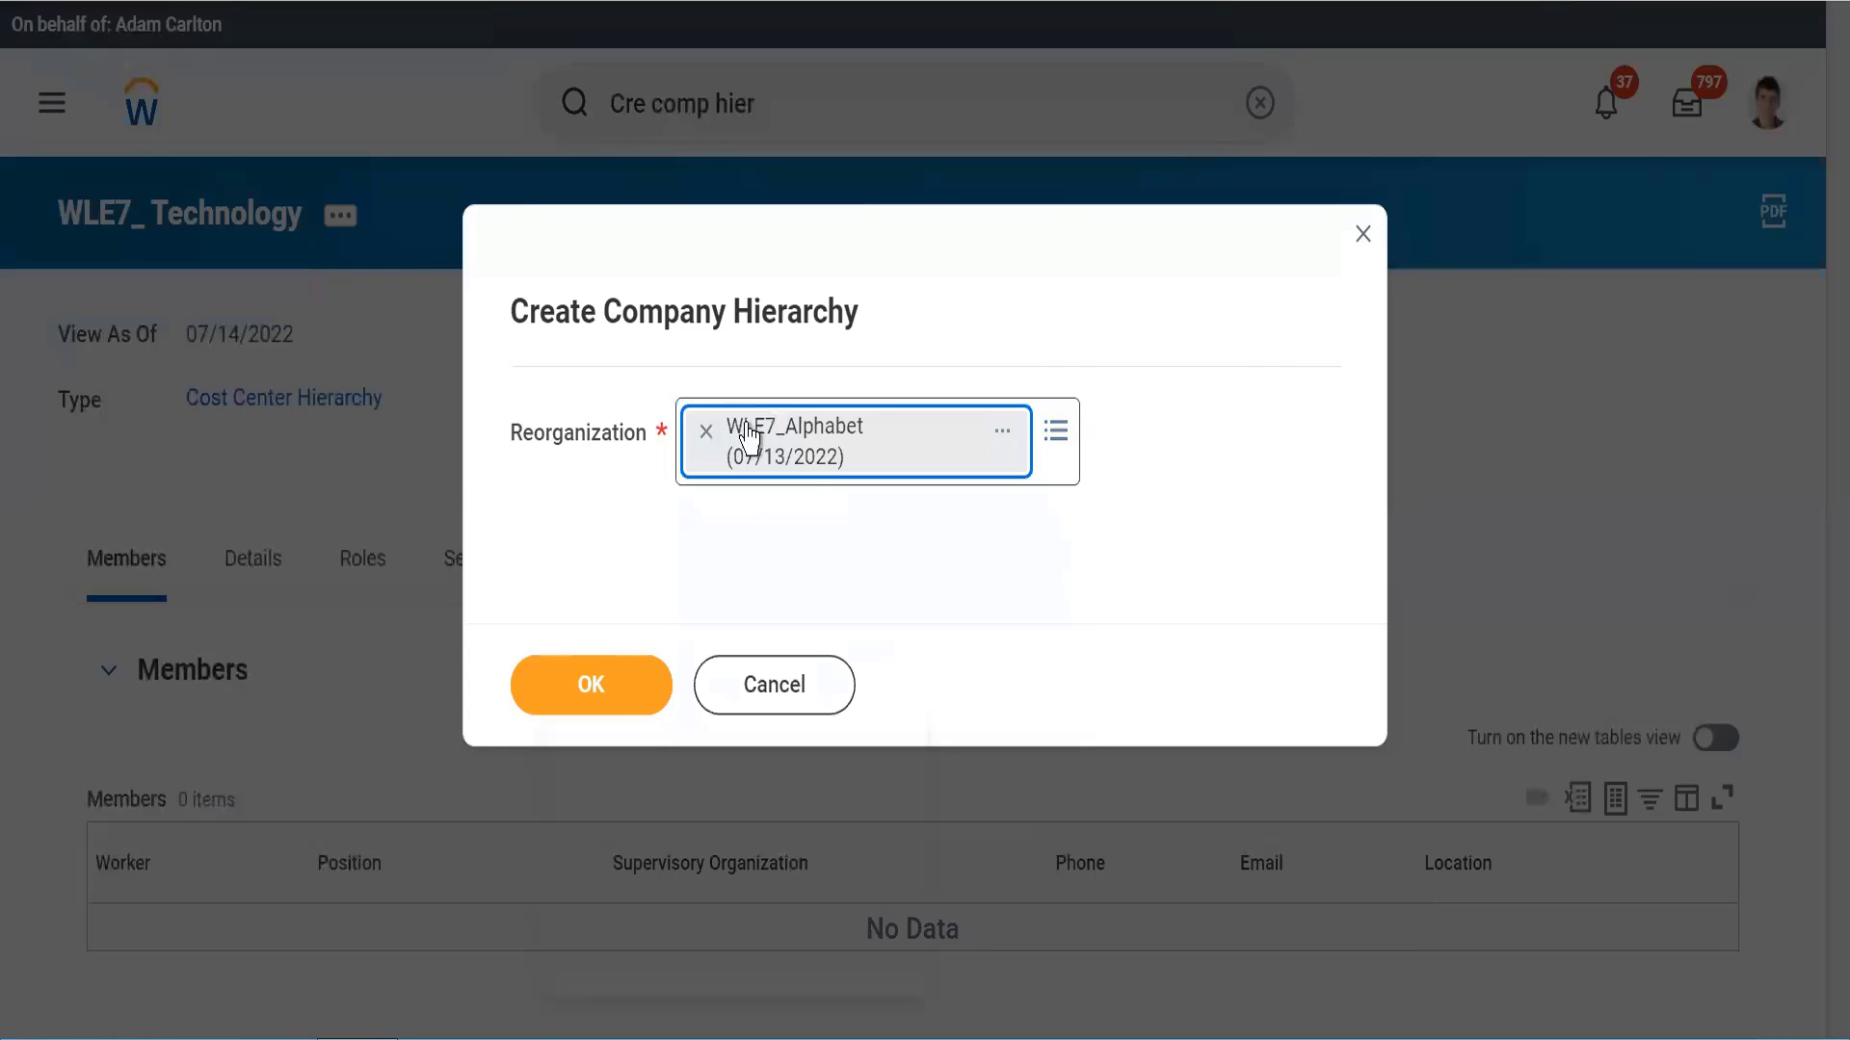
pyautogui.click(575, 692)
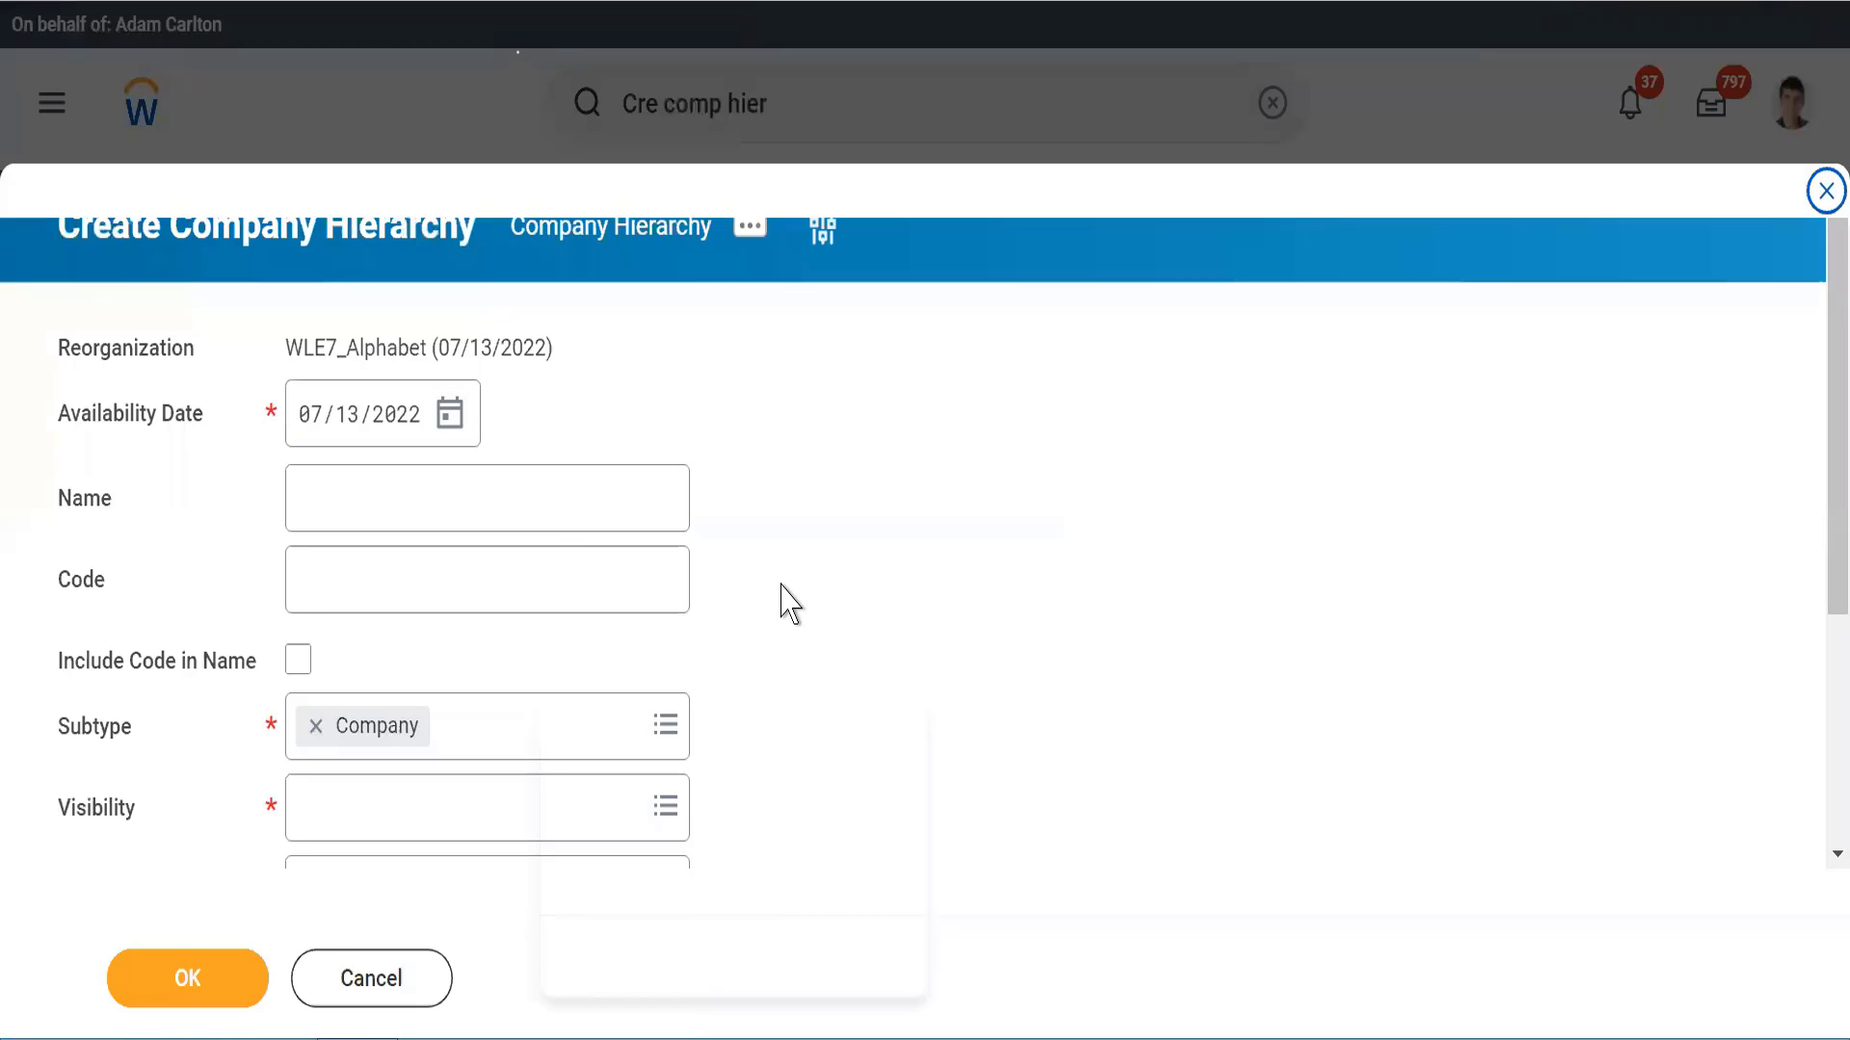
# Step: Name the new company hierarchy "Alphabet inc Public Ltd."
pyautogui.click(331, 494)
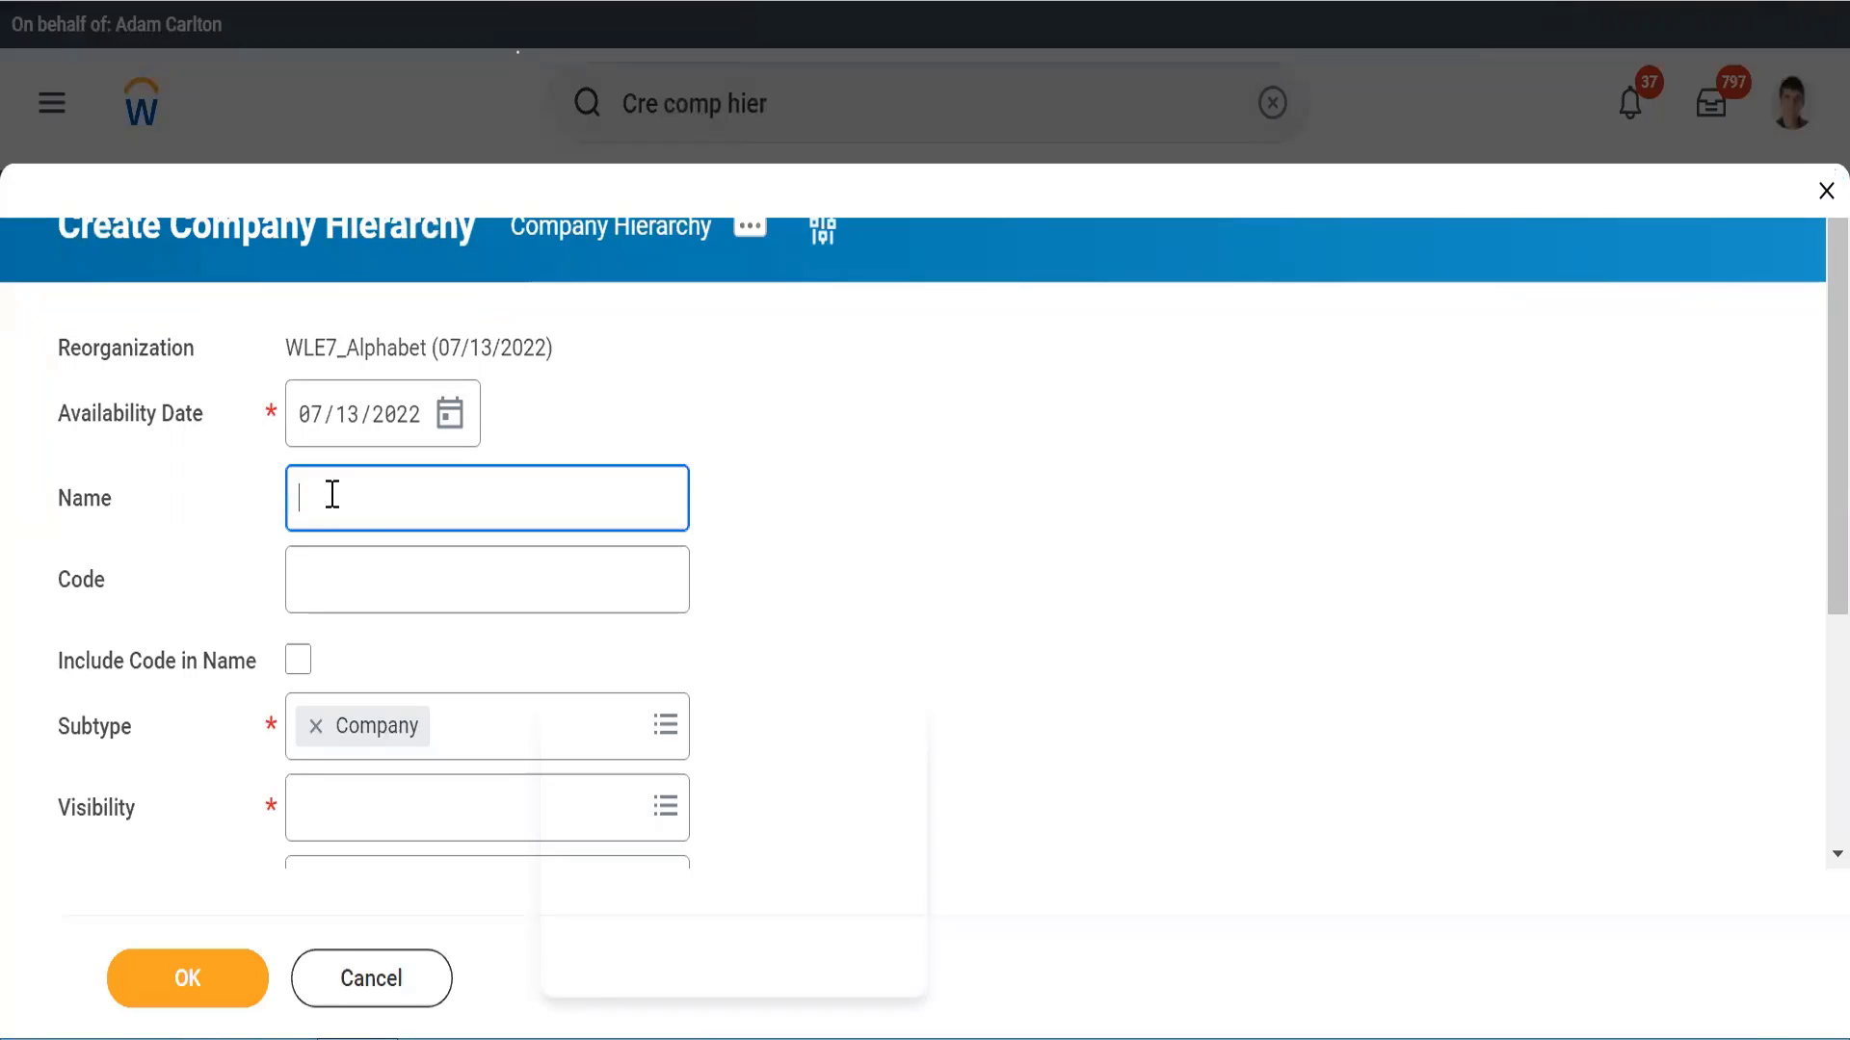
pyautogui.write('ALphab')
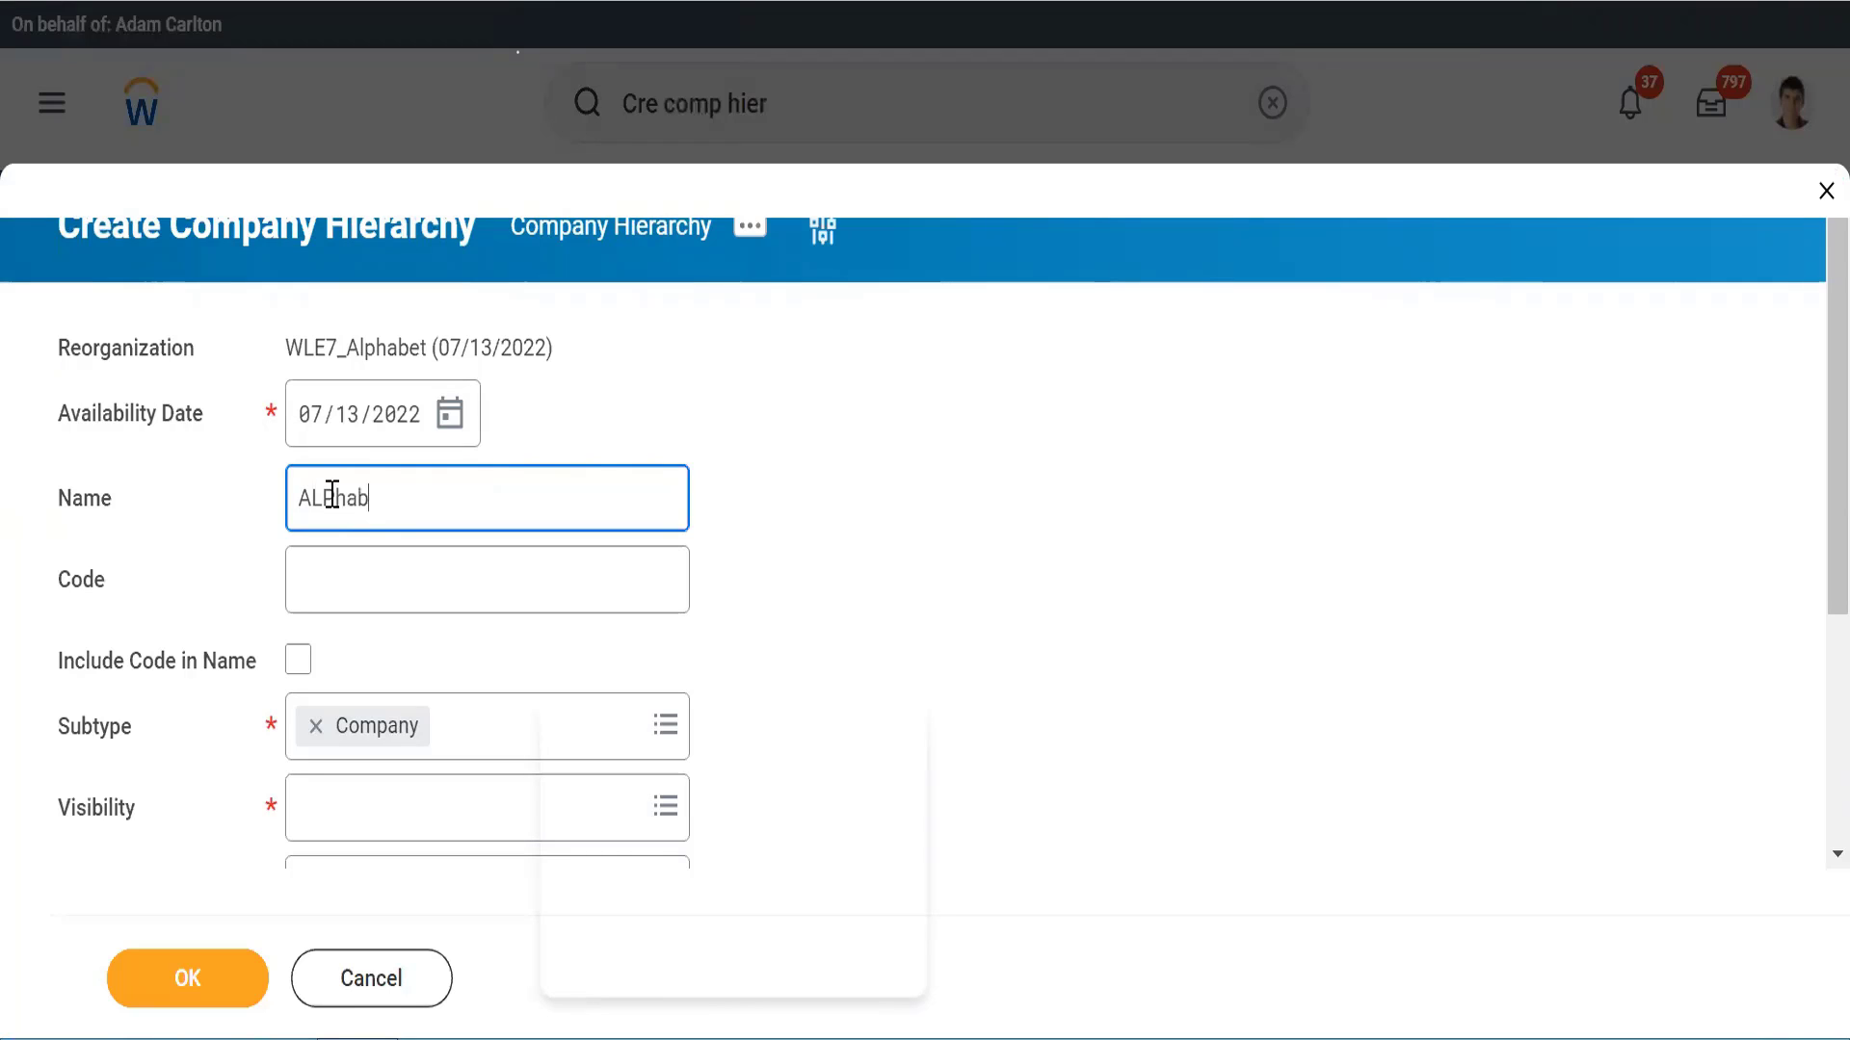
pyautogui.write('et')
pyautogui.press('BackSpace')
pyautogui.press('BackSpace')
pyautogui.press('BackSpace')
pyautogui.press('BackSpace')
pyautogui.press('BackSpace')
pyautogui.press('BackSpace')
pyautogui.press('BackSpace')
pyautogui.write('l')
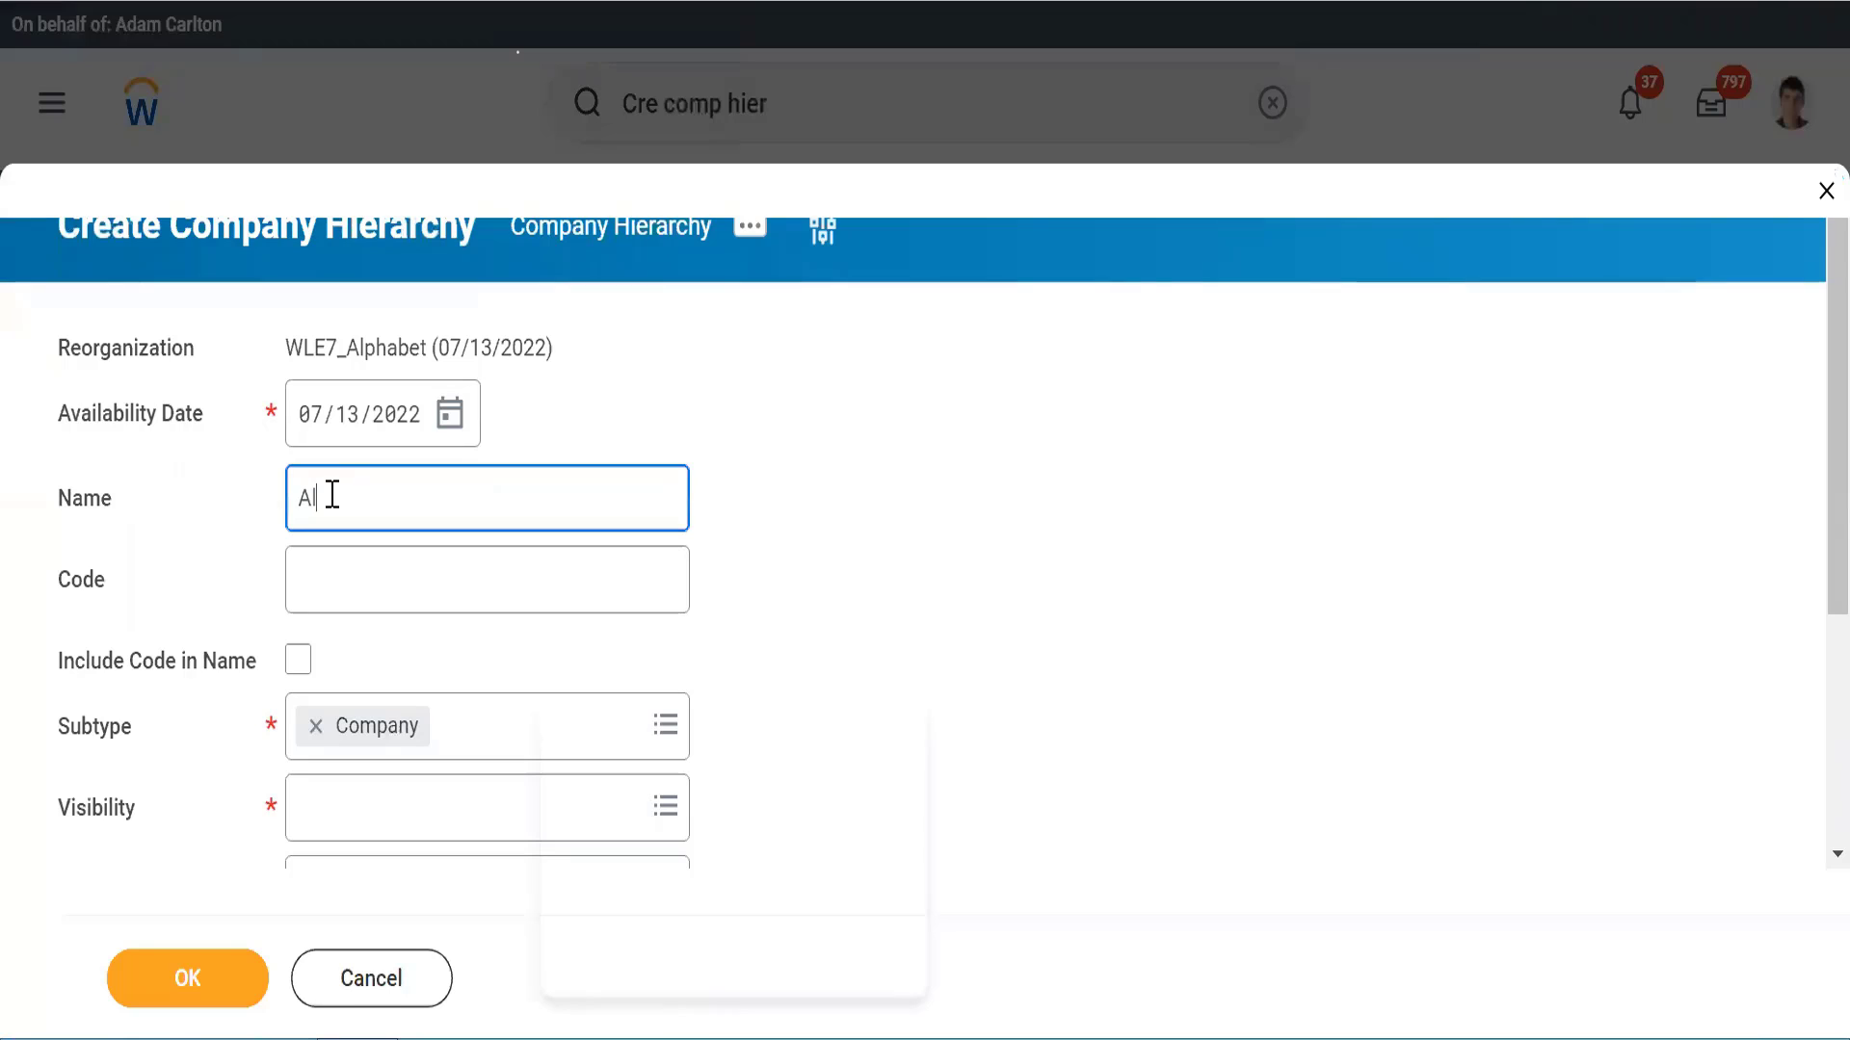
pyautogui.write('phabet inc')
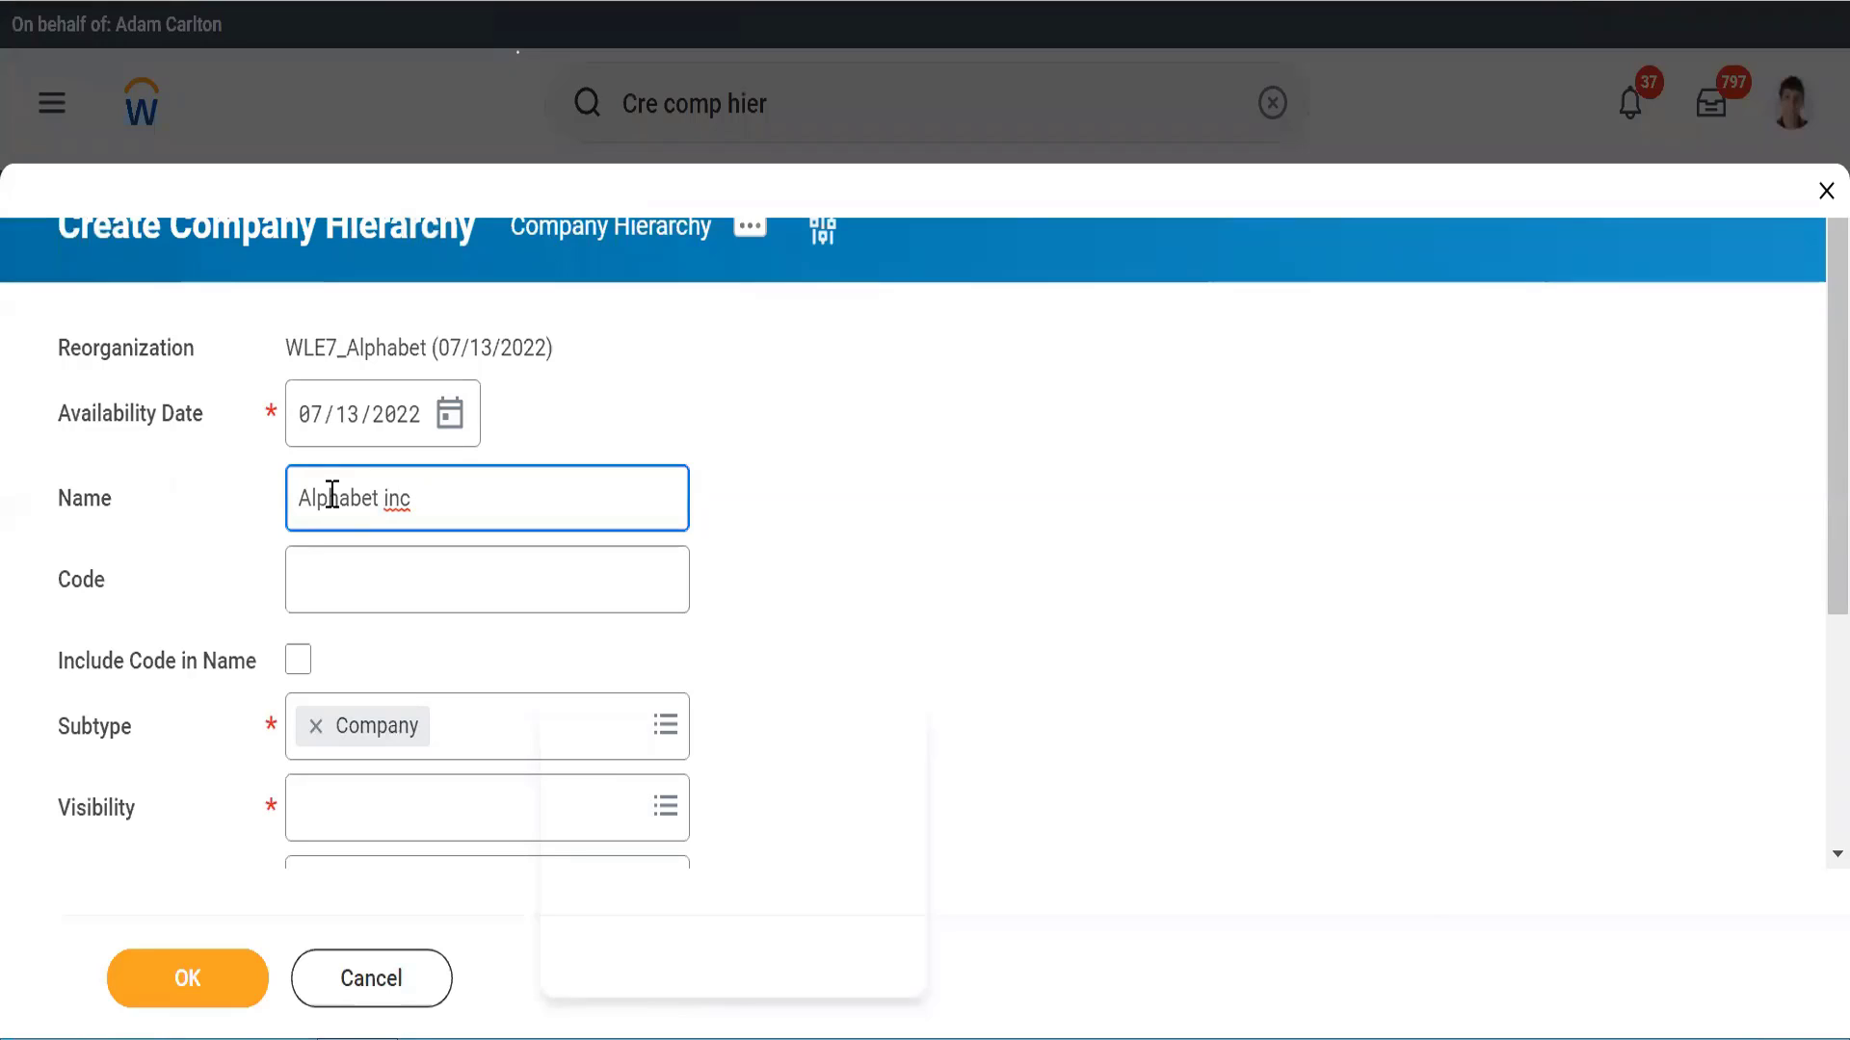
pyautogui.write(' Public')
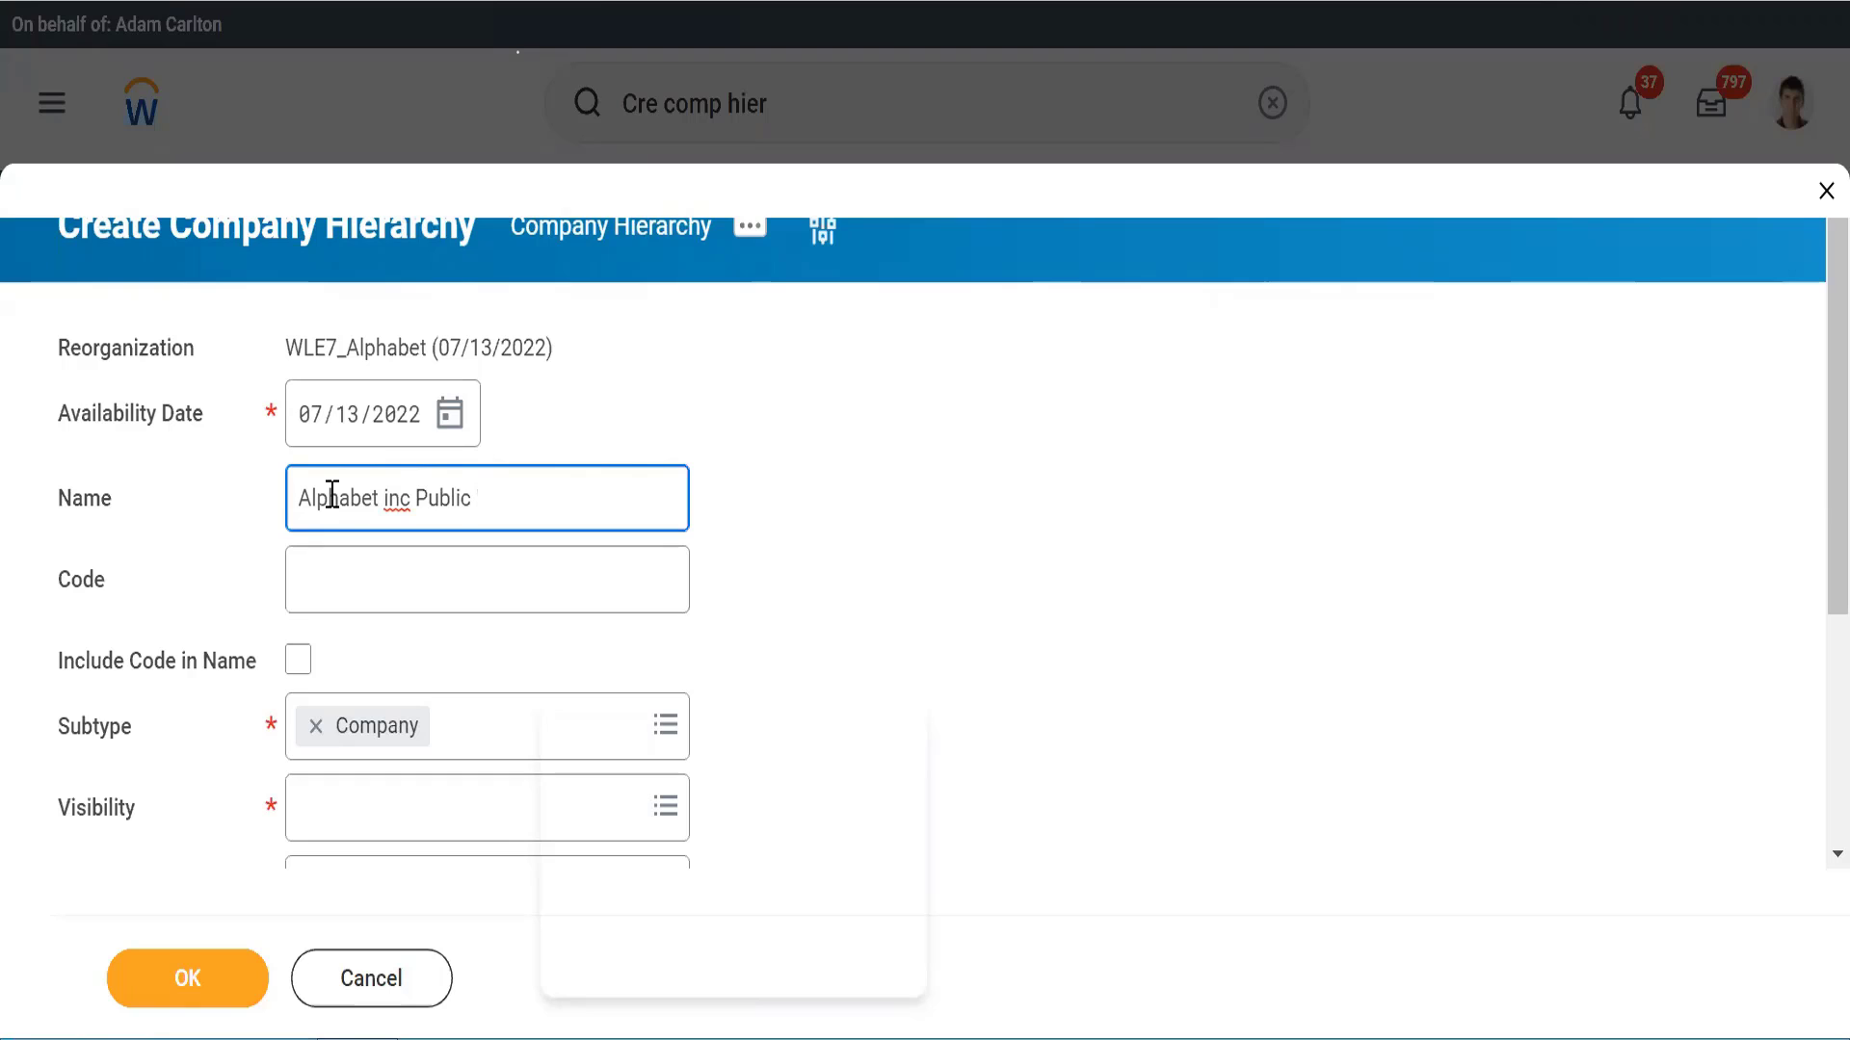
pyautogui.write(' Ltd.')
# Step: Set the hierarchy's code to WLE7_ and include the code in its name
pyautogui.click(340, 579)
pyautogui.write('WLE7_')
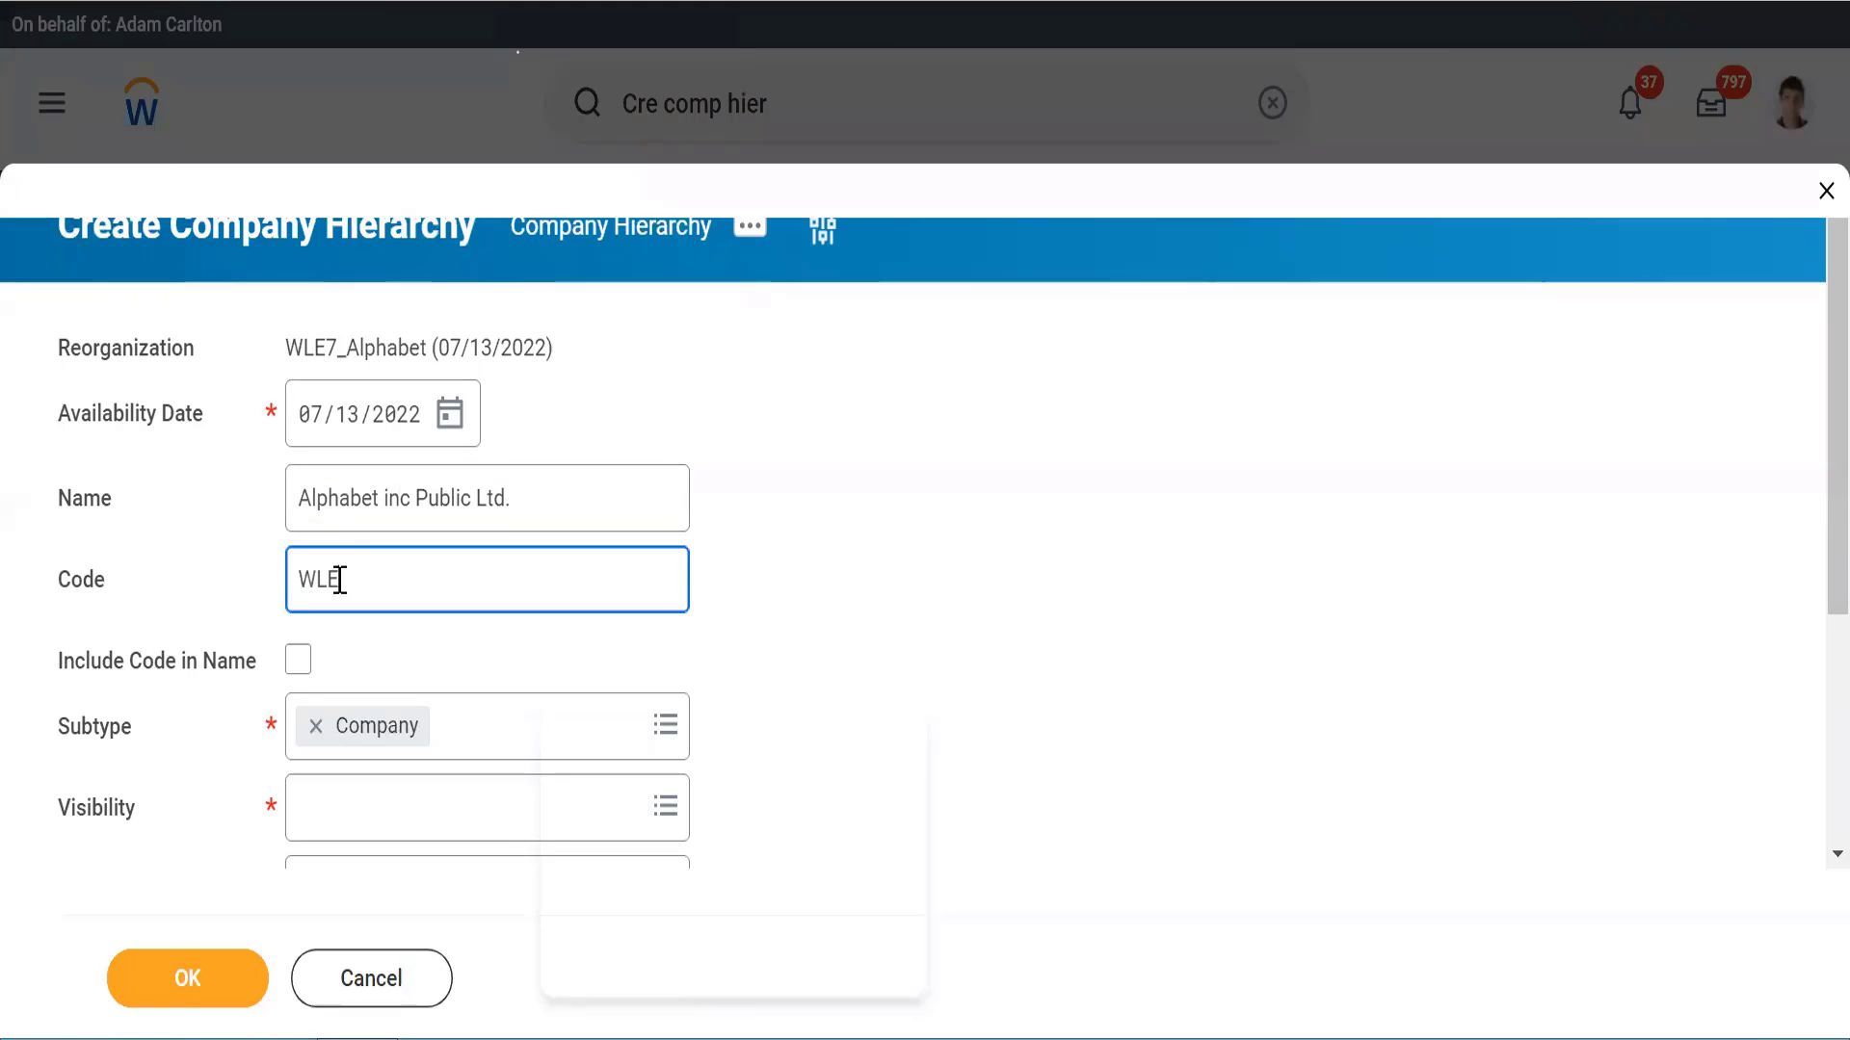
pyautogui.click(297, 659)
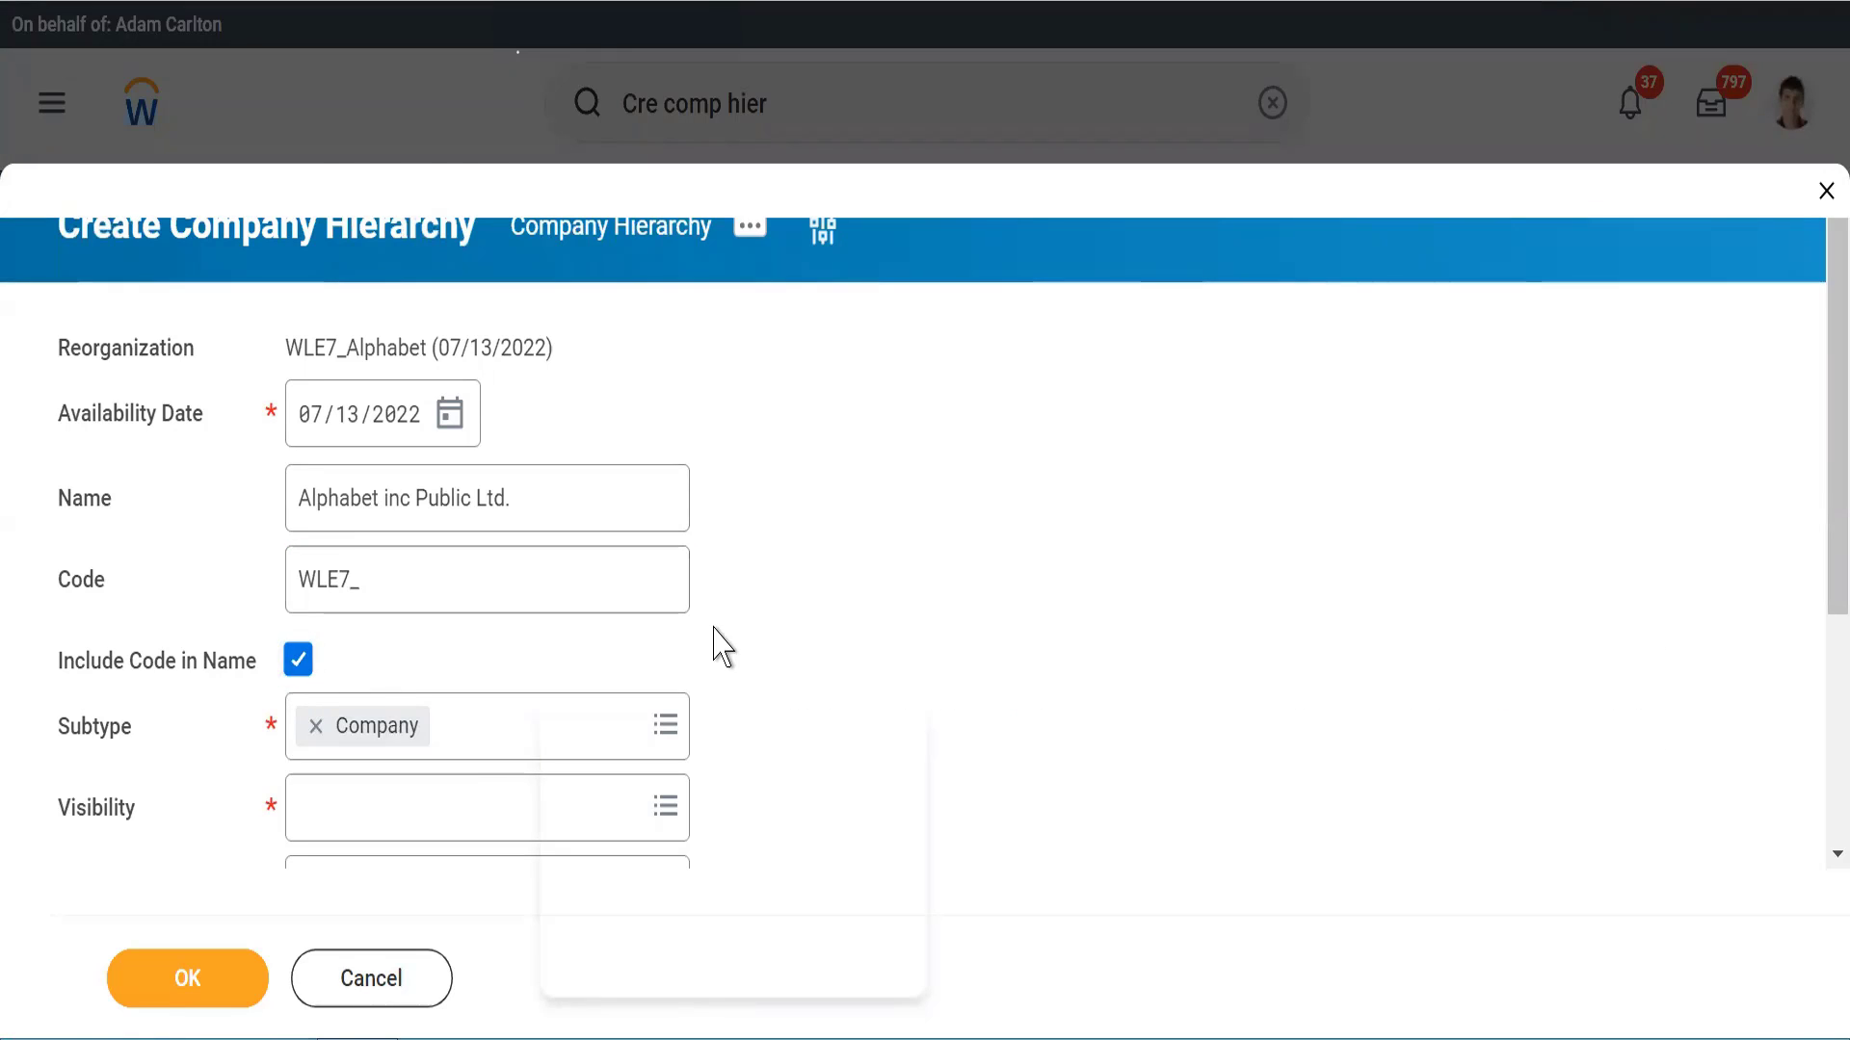
# Step: Set the hierarchy's visibility to Everyone and save the new company hierarchy
pyautogui.scroll(-4, 713, 641)
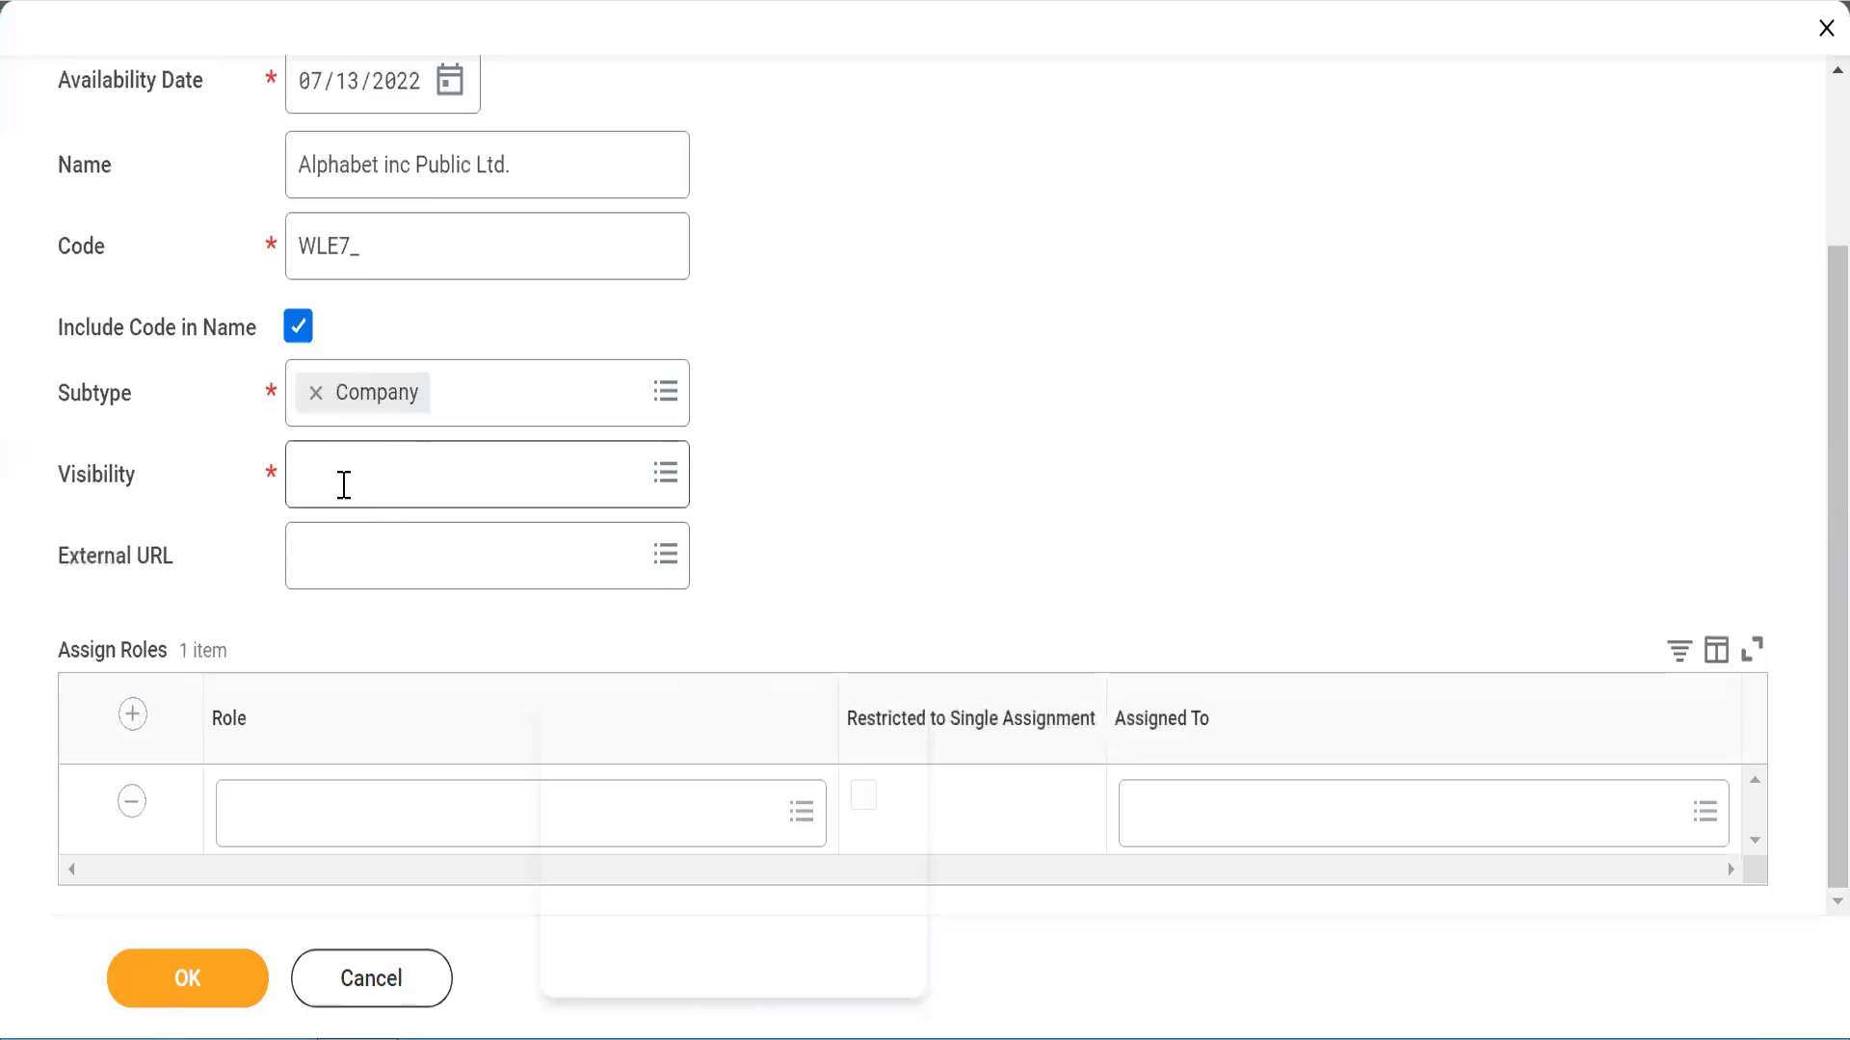
pyautogui.click(343, 483)
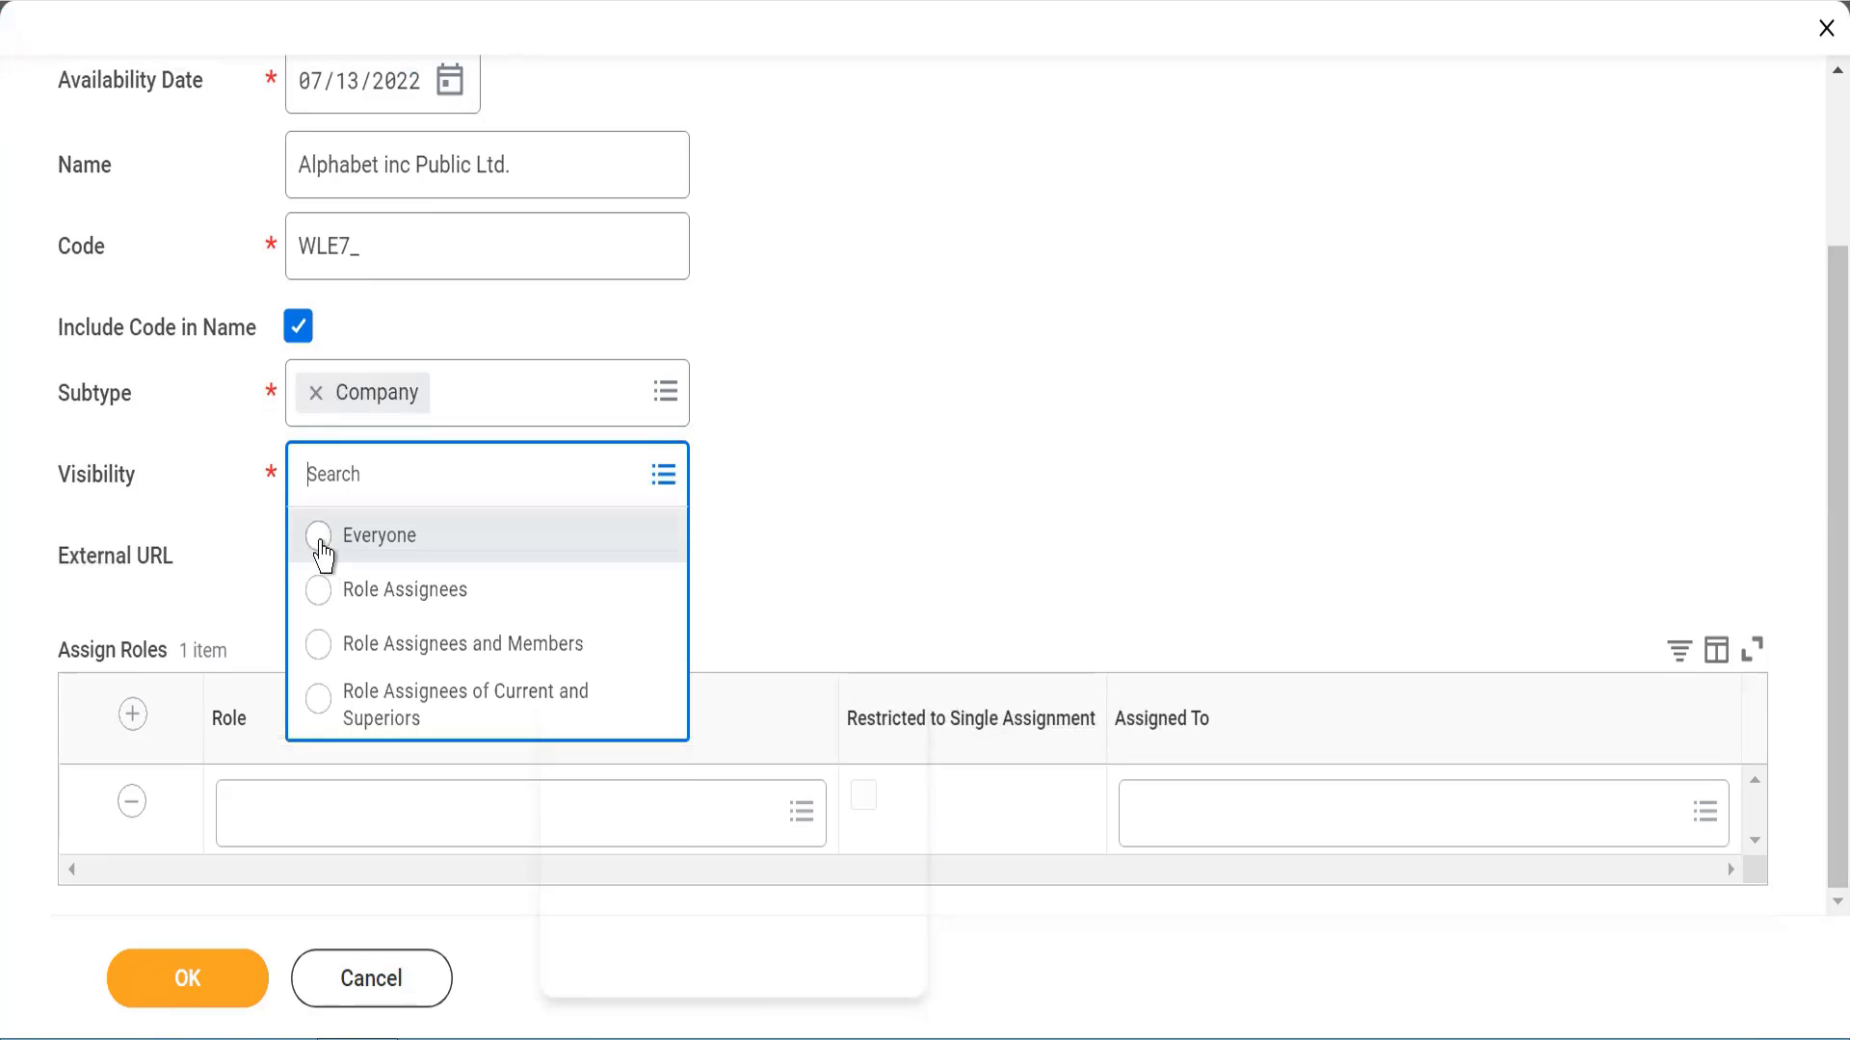
pyautogui.click(317, 541)
pyautogui.click(155, 993)
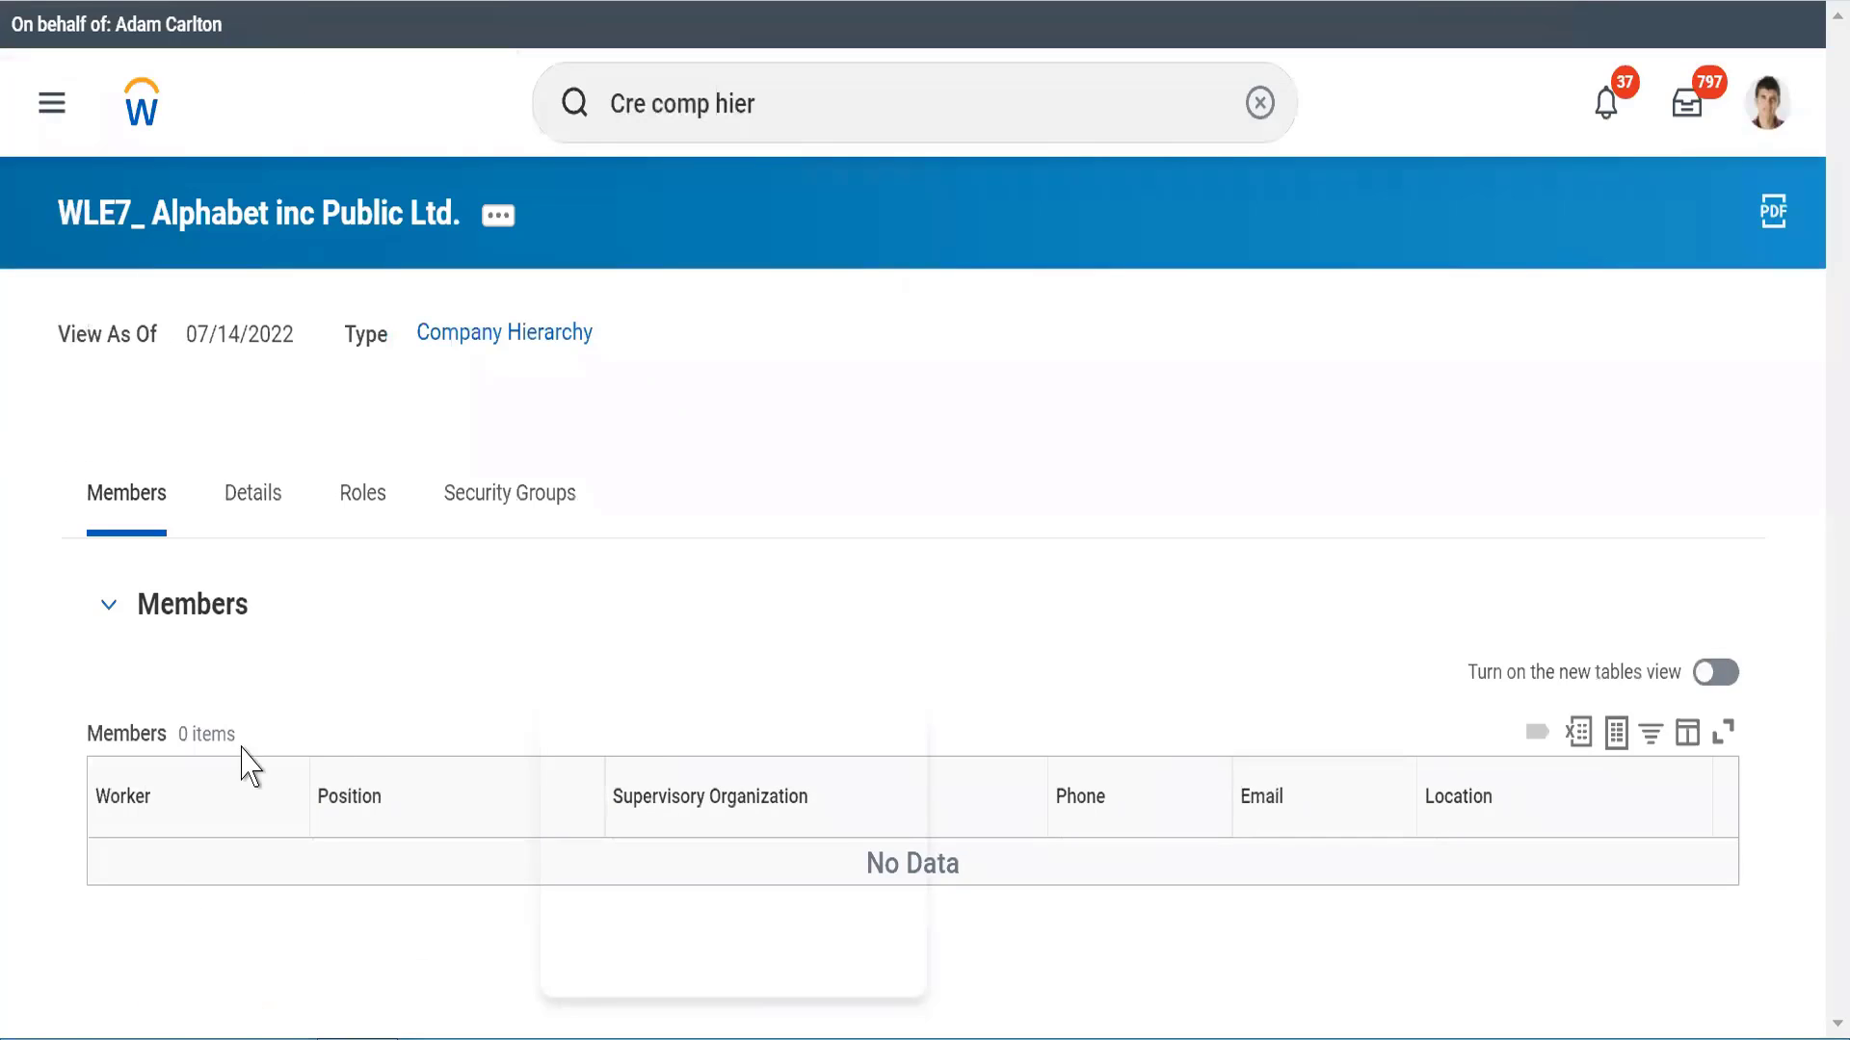
pyautogui.click(498, 218)
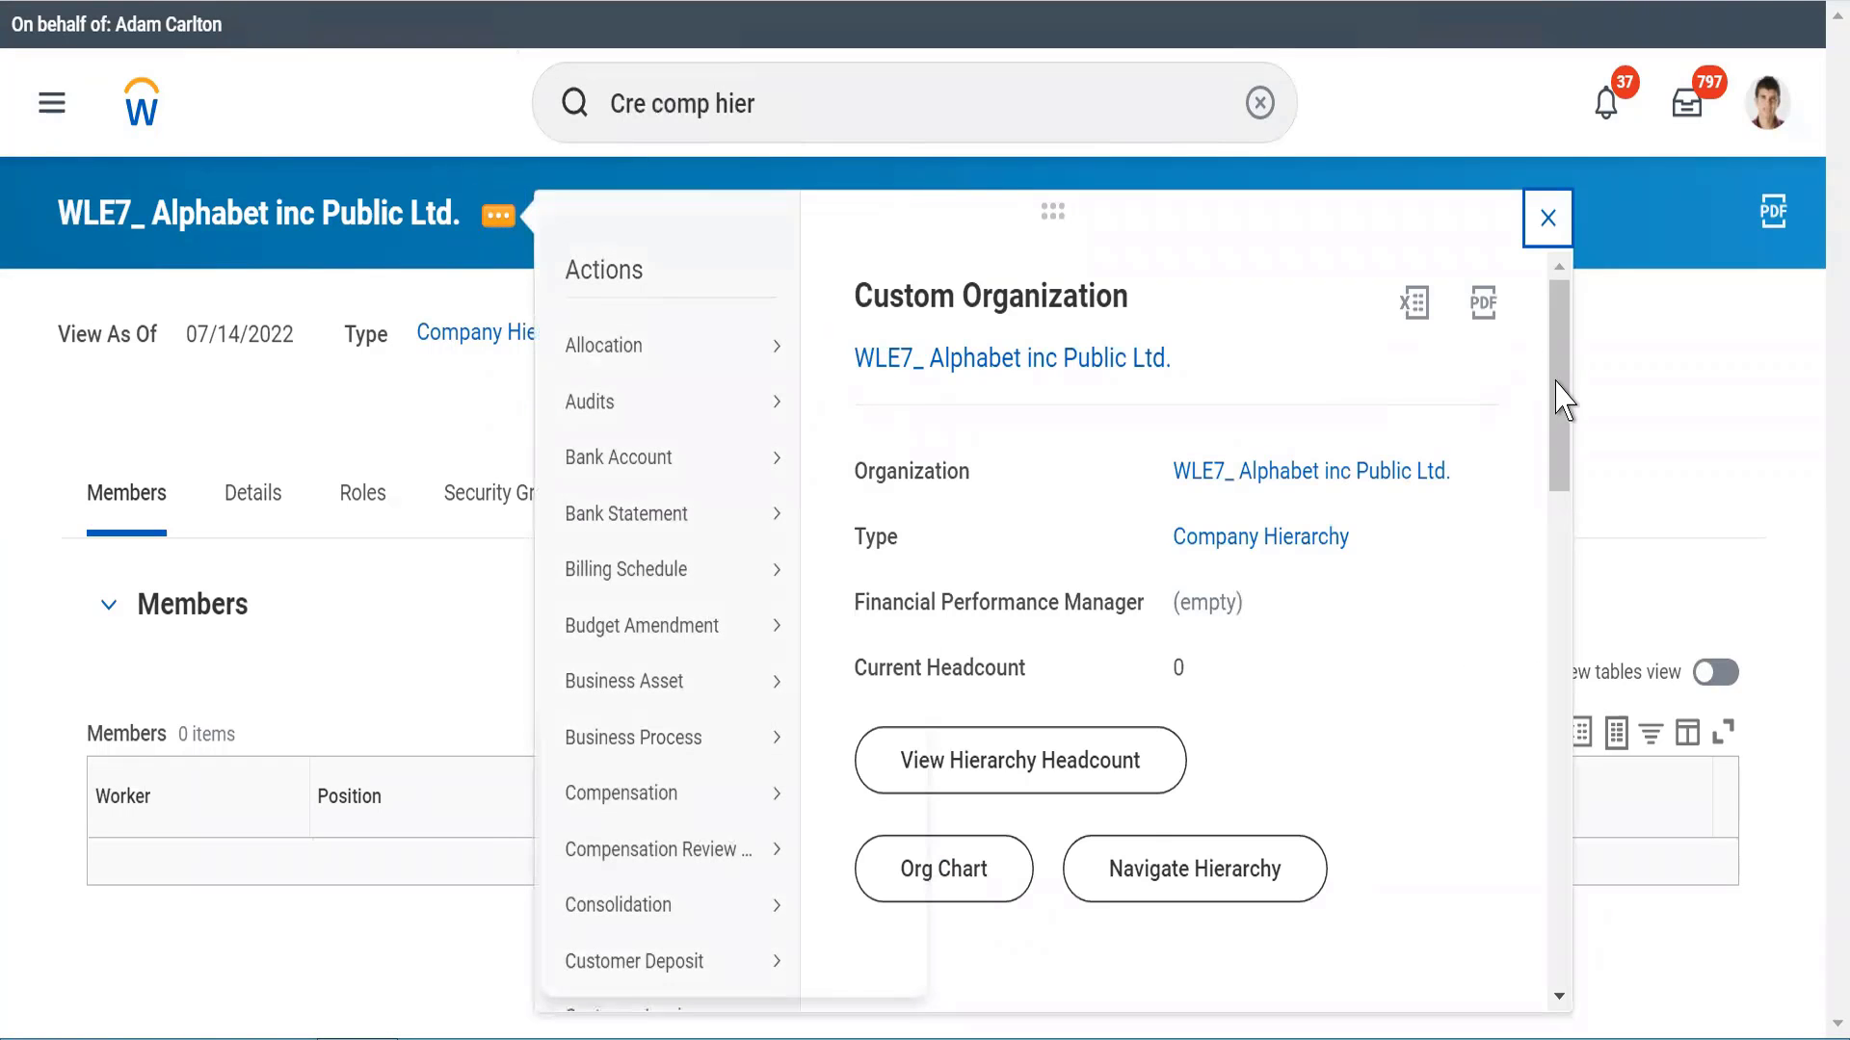
pyautogui.moveTo(1561, 425); pyautogui.dragTo(1570, 785)
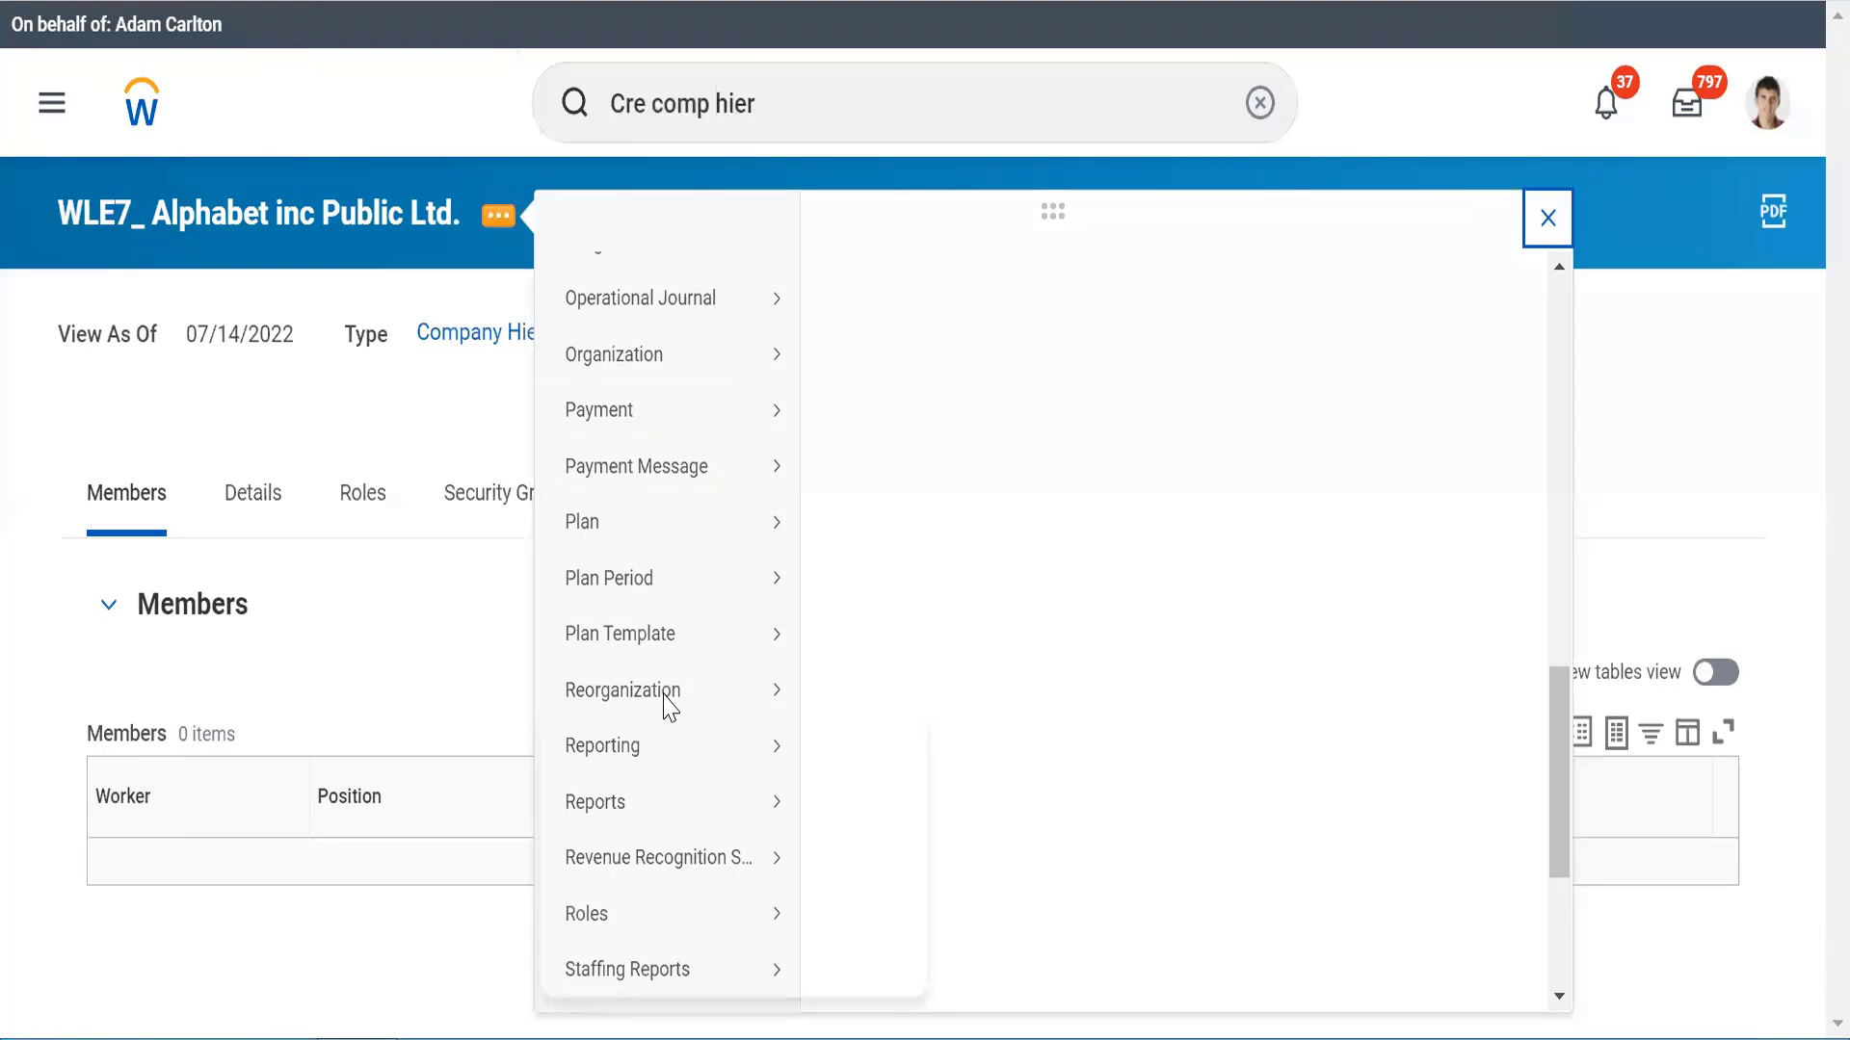
pyautogui.click(500, 243)
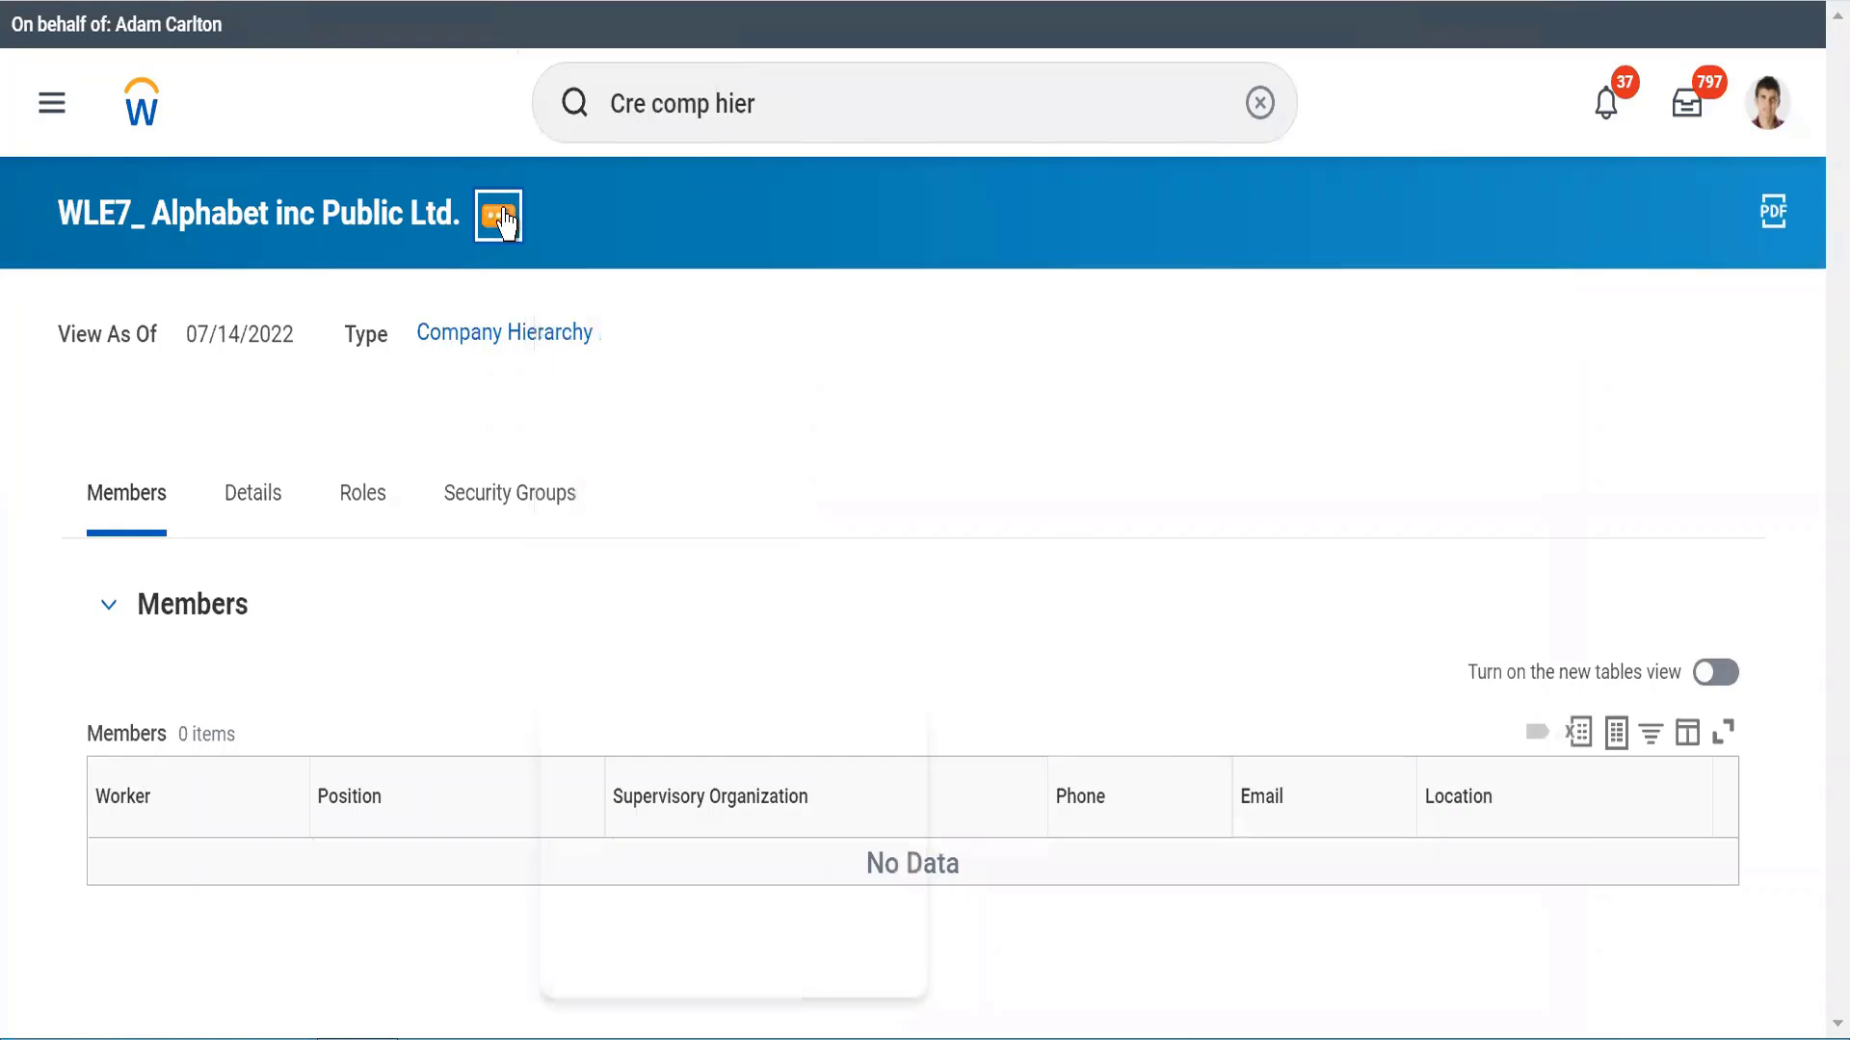
# Step: Start creating a subordinate of WLE7_ Alphabet inc Public Ltd. with the effective date 07/14/2022
pyautogui.click(500, 218)
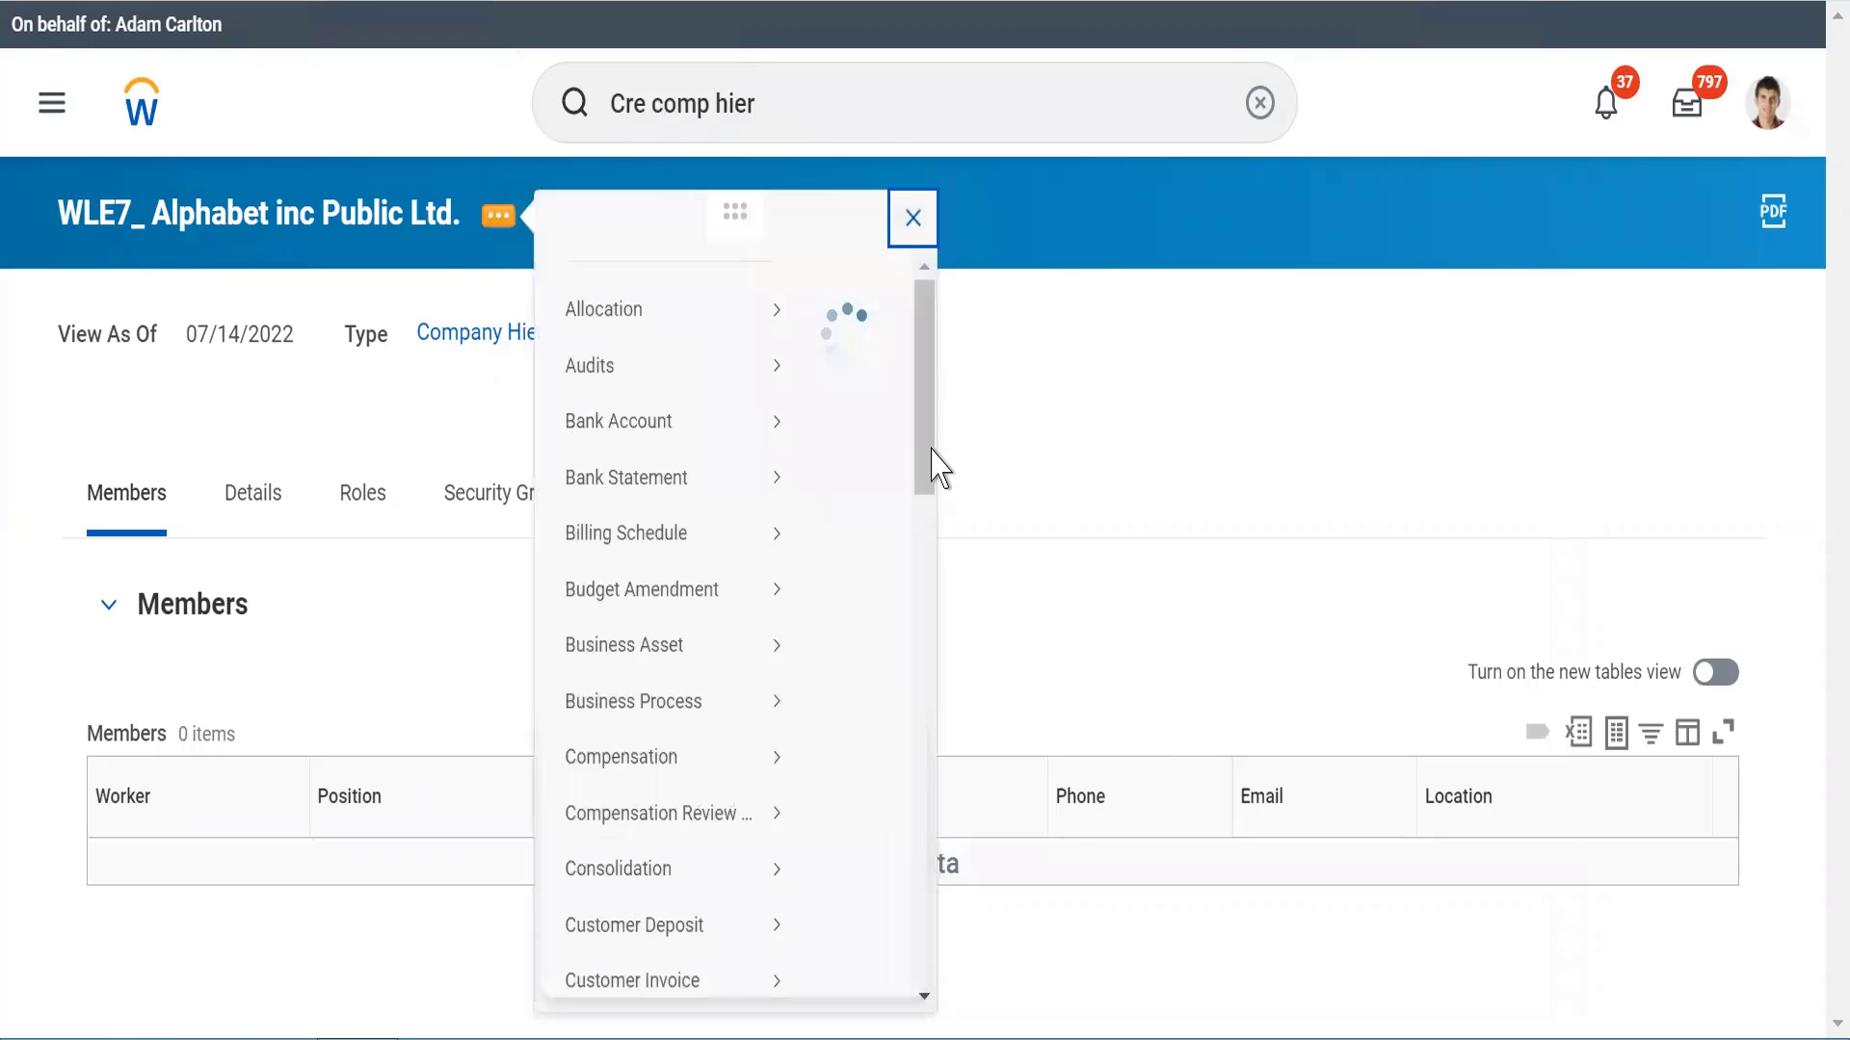
pyautogui.moveTo(1556, 411); pyautogui.dragTo(1555, 876)
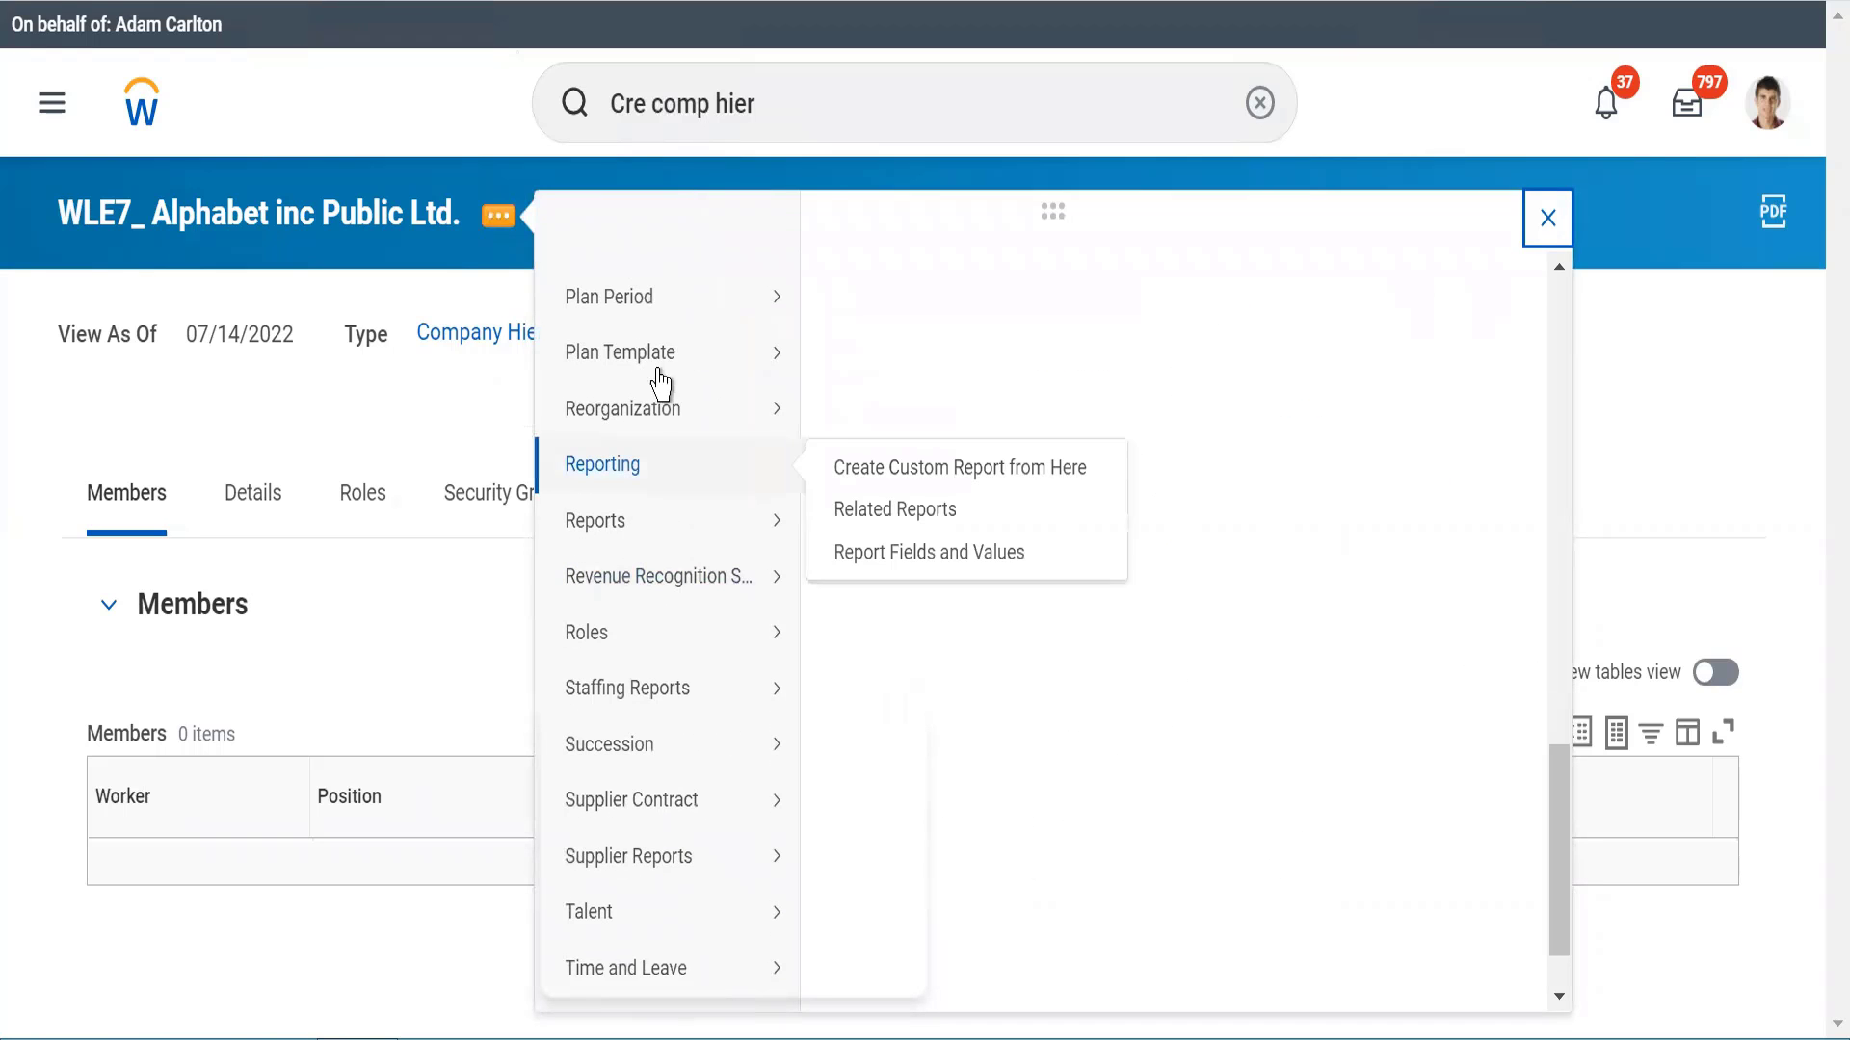
pyautogui.moveTo(669, 421)
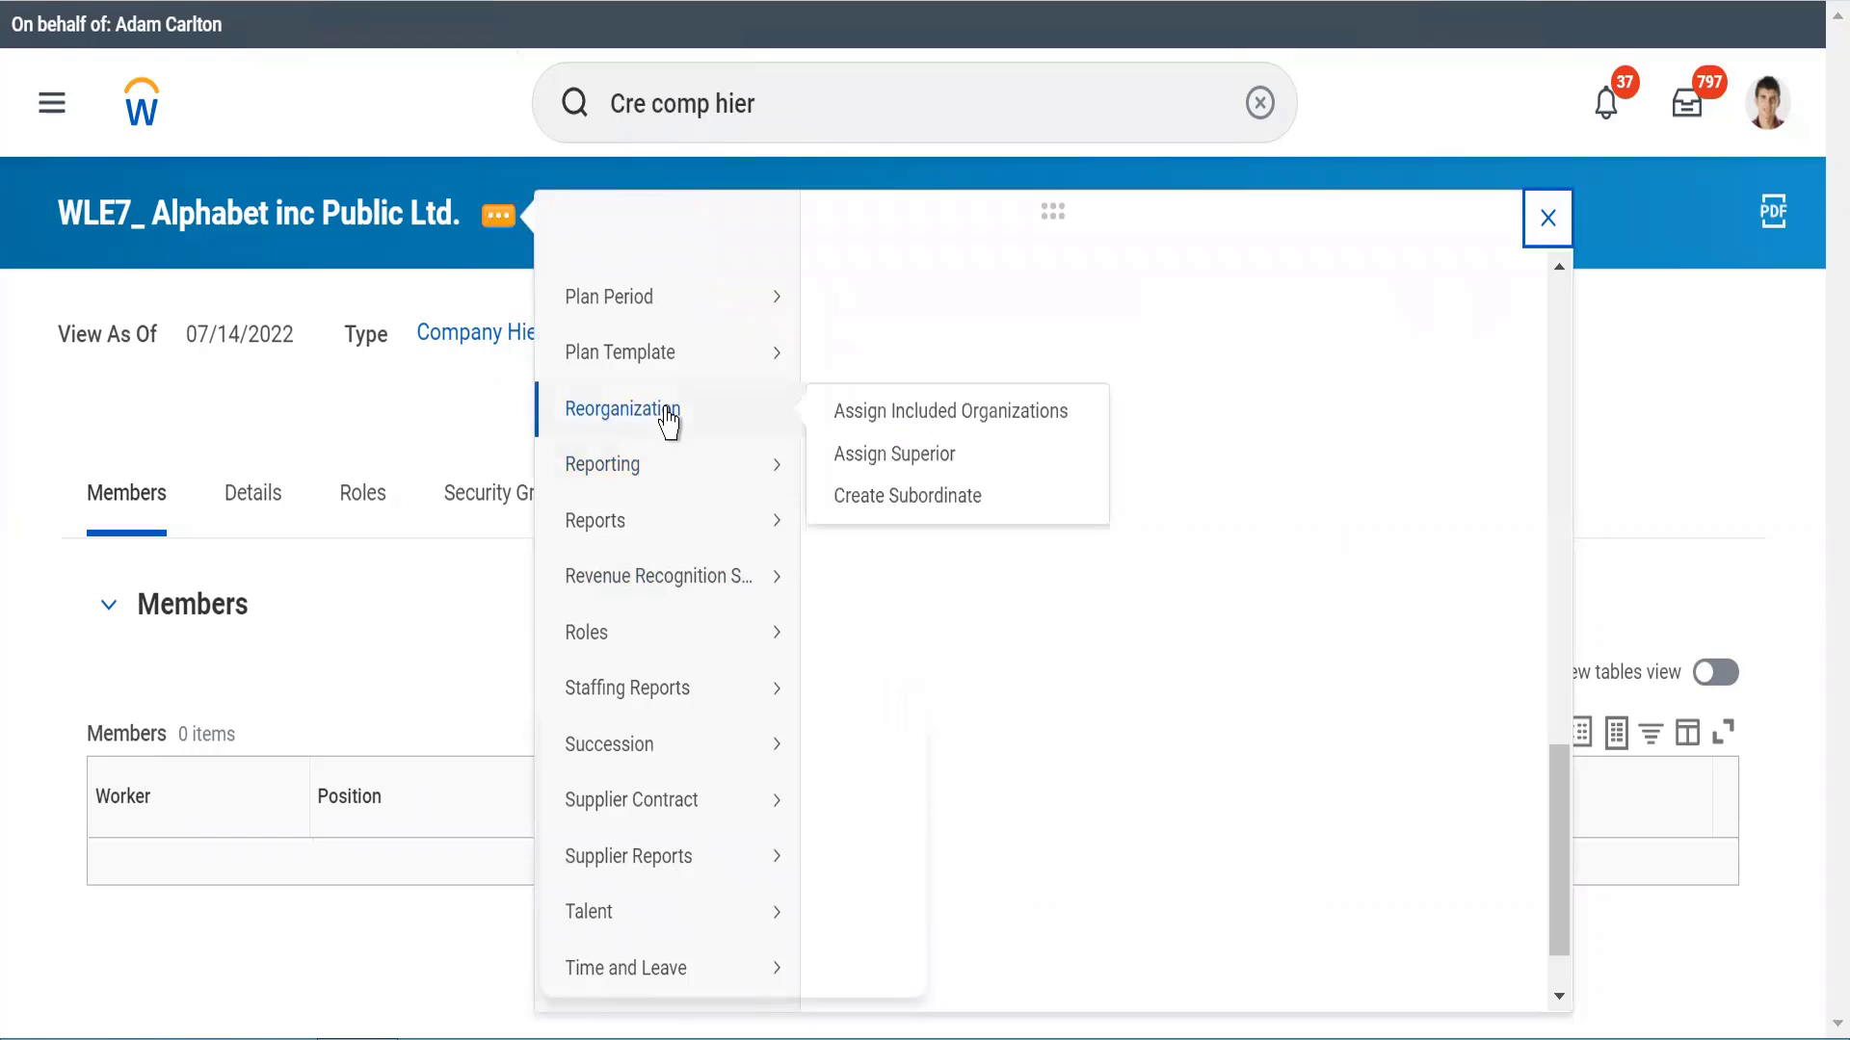
pyautogui.click(881, 505)
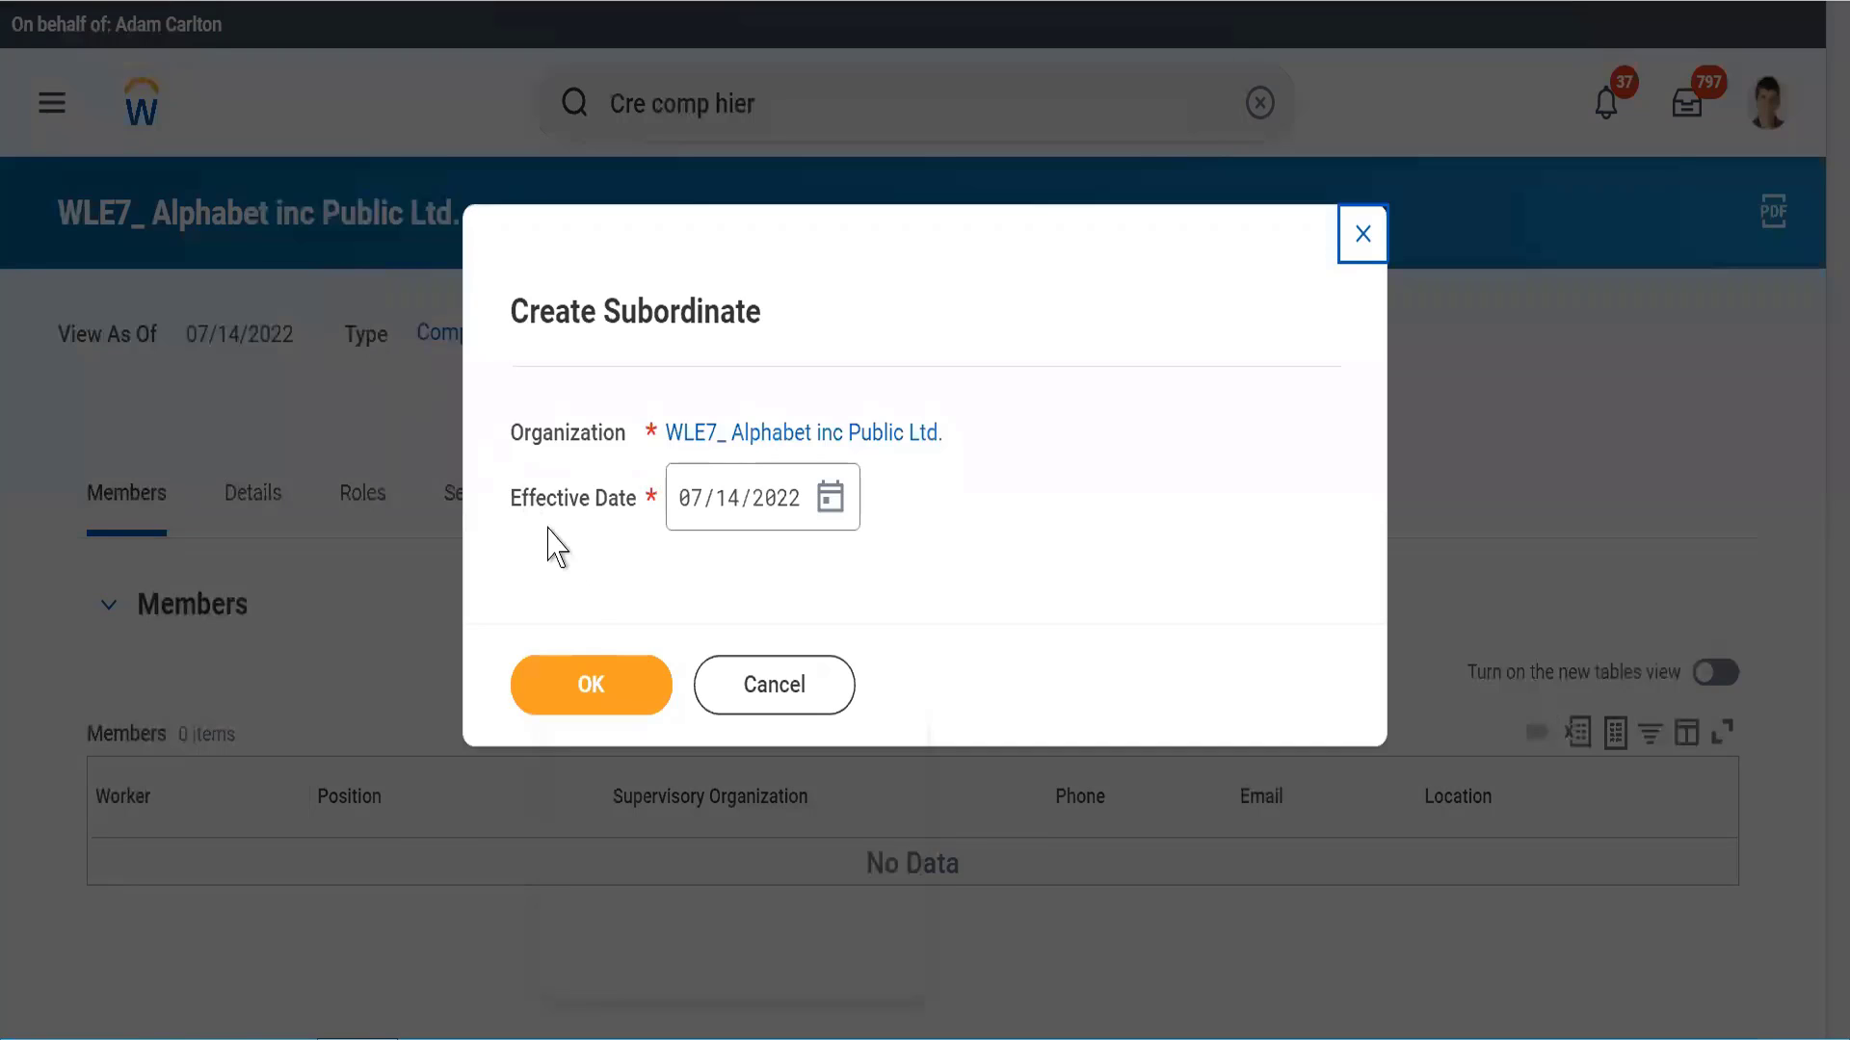
pyautogui.click(584, 691)
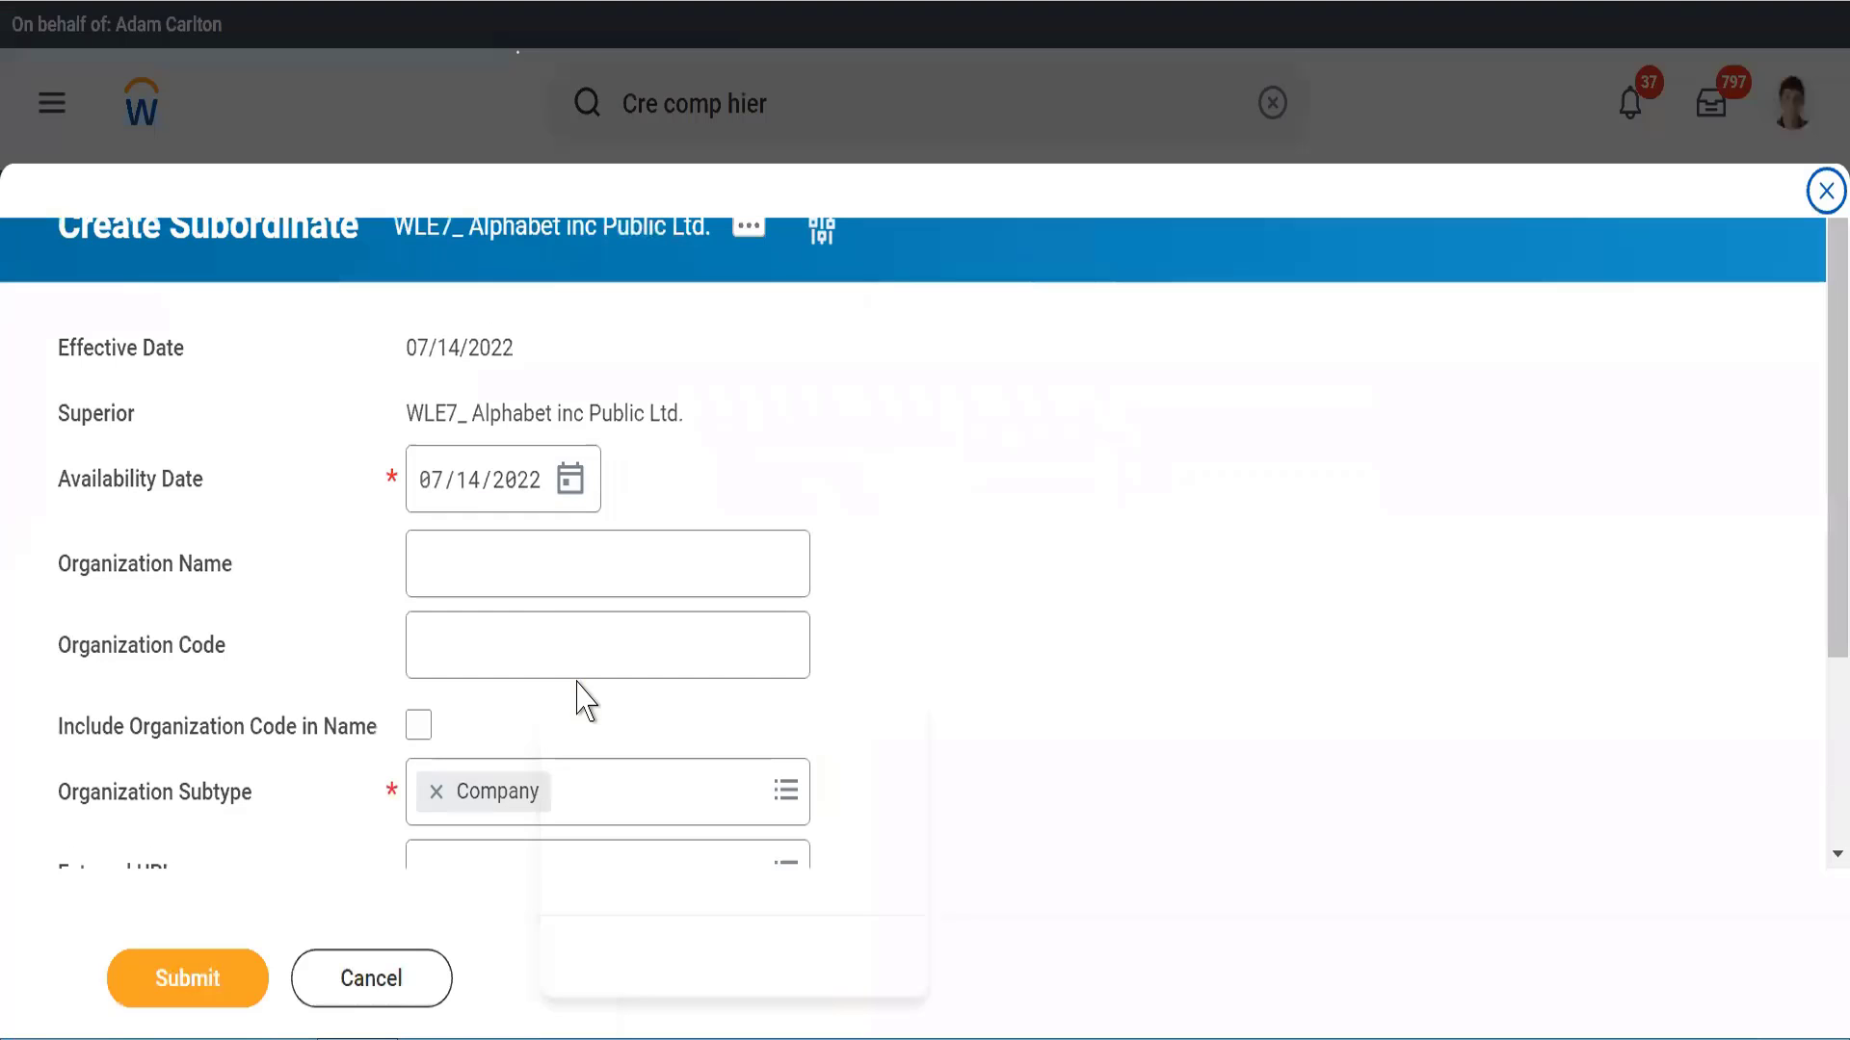
# Step: Name the subordinate organization "Alphabet UK Pvt Ltd."
pyautogui.click(455, 553)
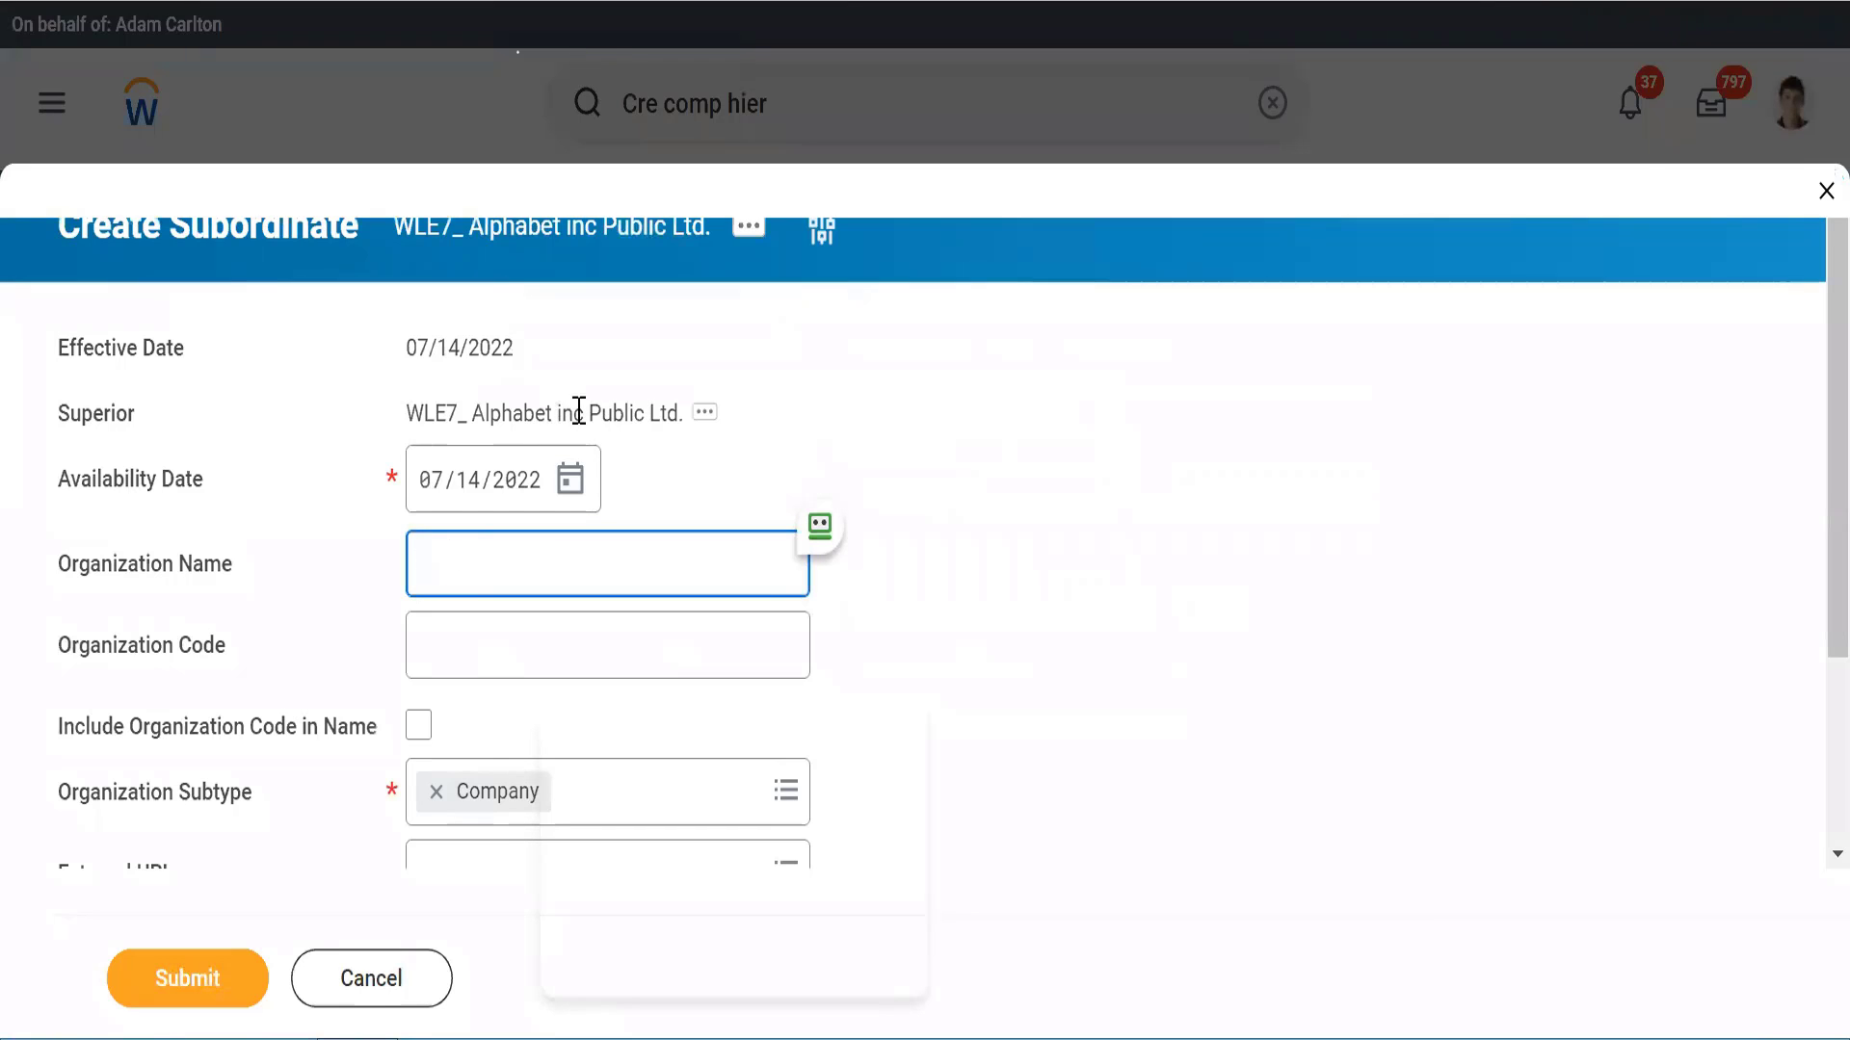
pyautogui.moveTo(555, 414); pyautogui.dragTo(654, 415)
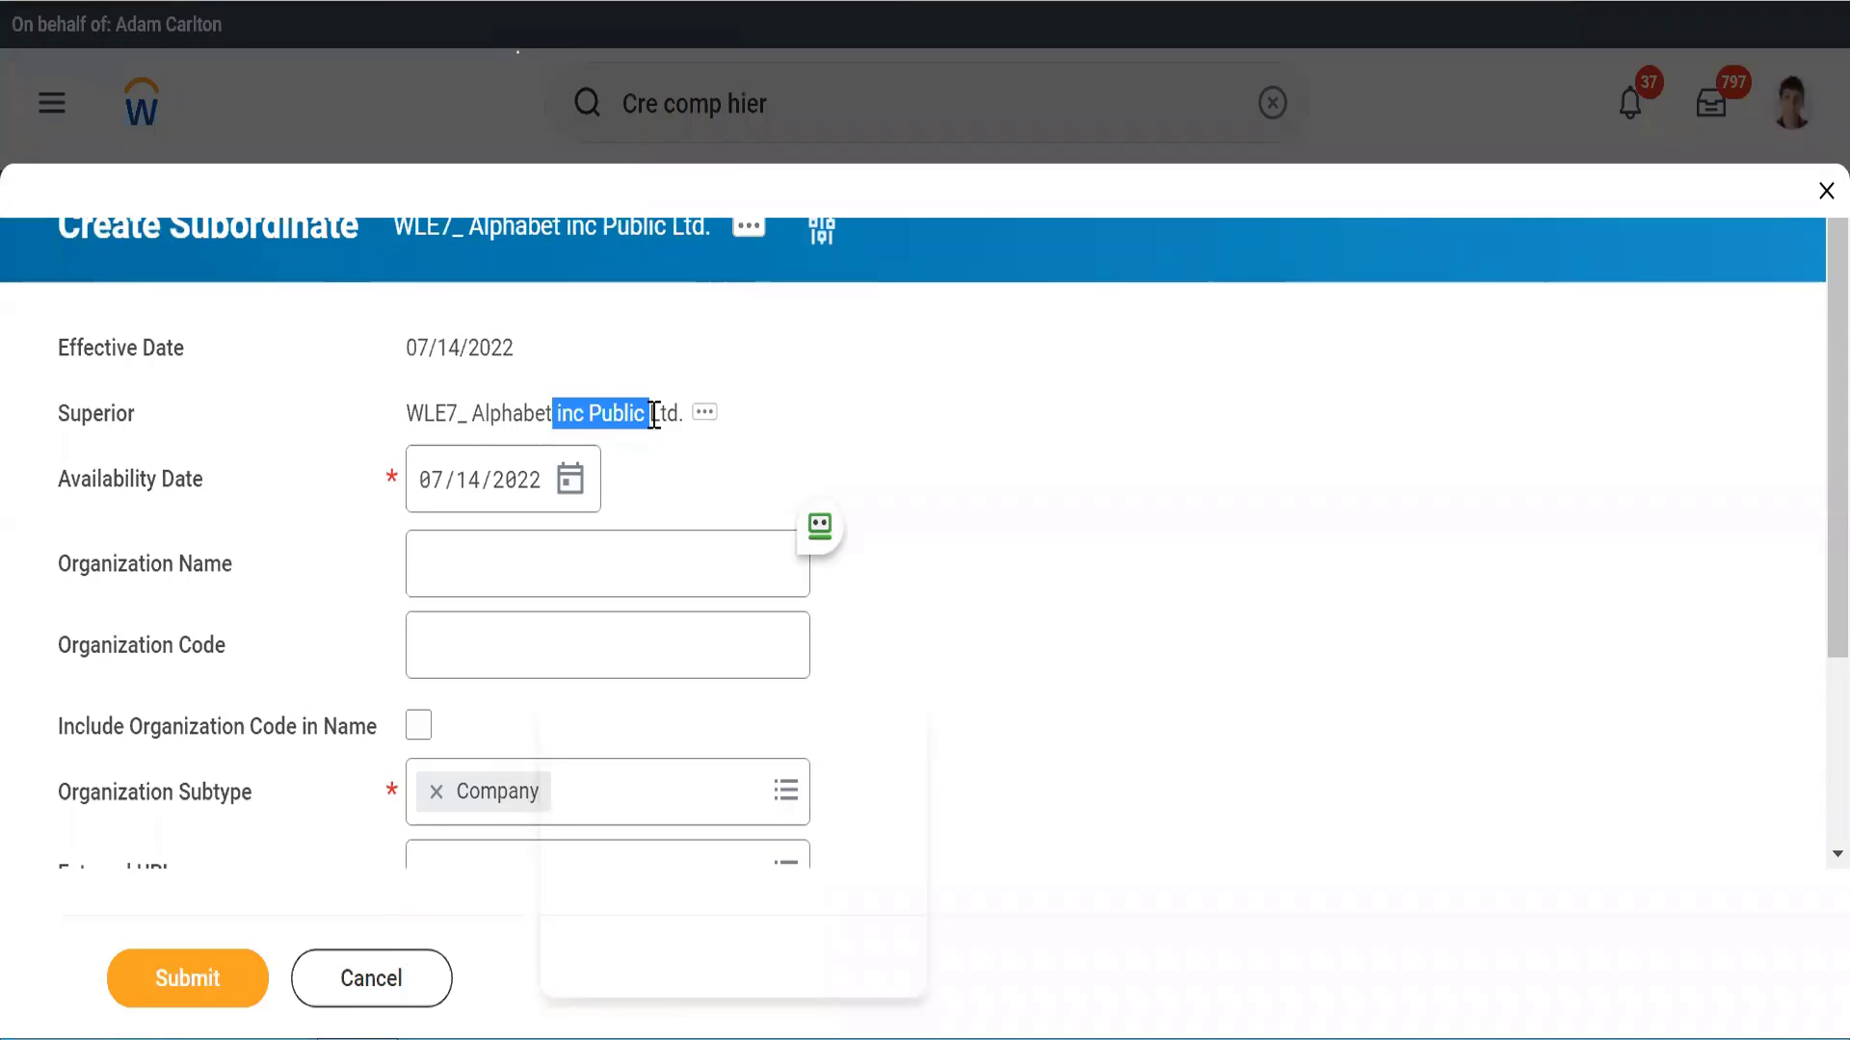
pyautogui.click(441, 573)
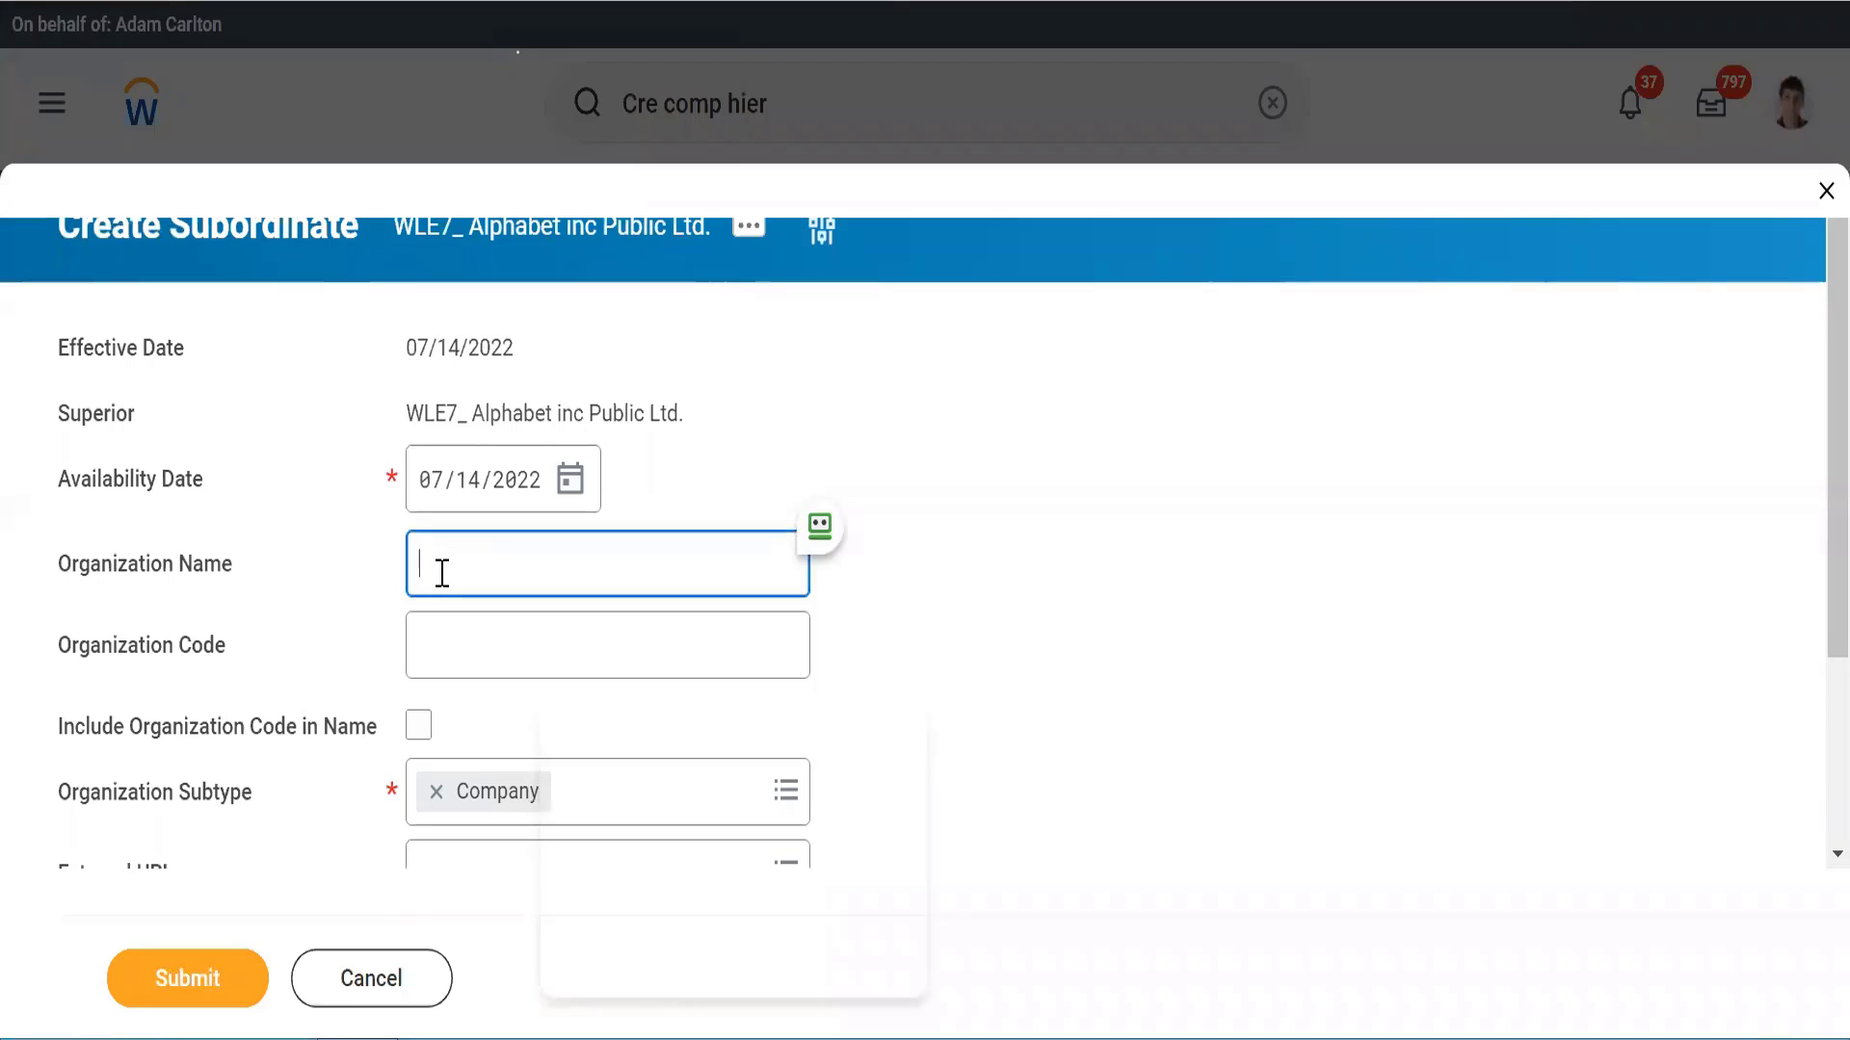
pyautogui.write('Alphbet')
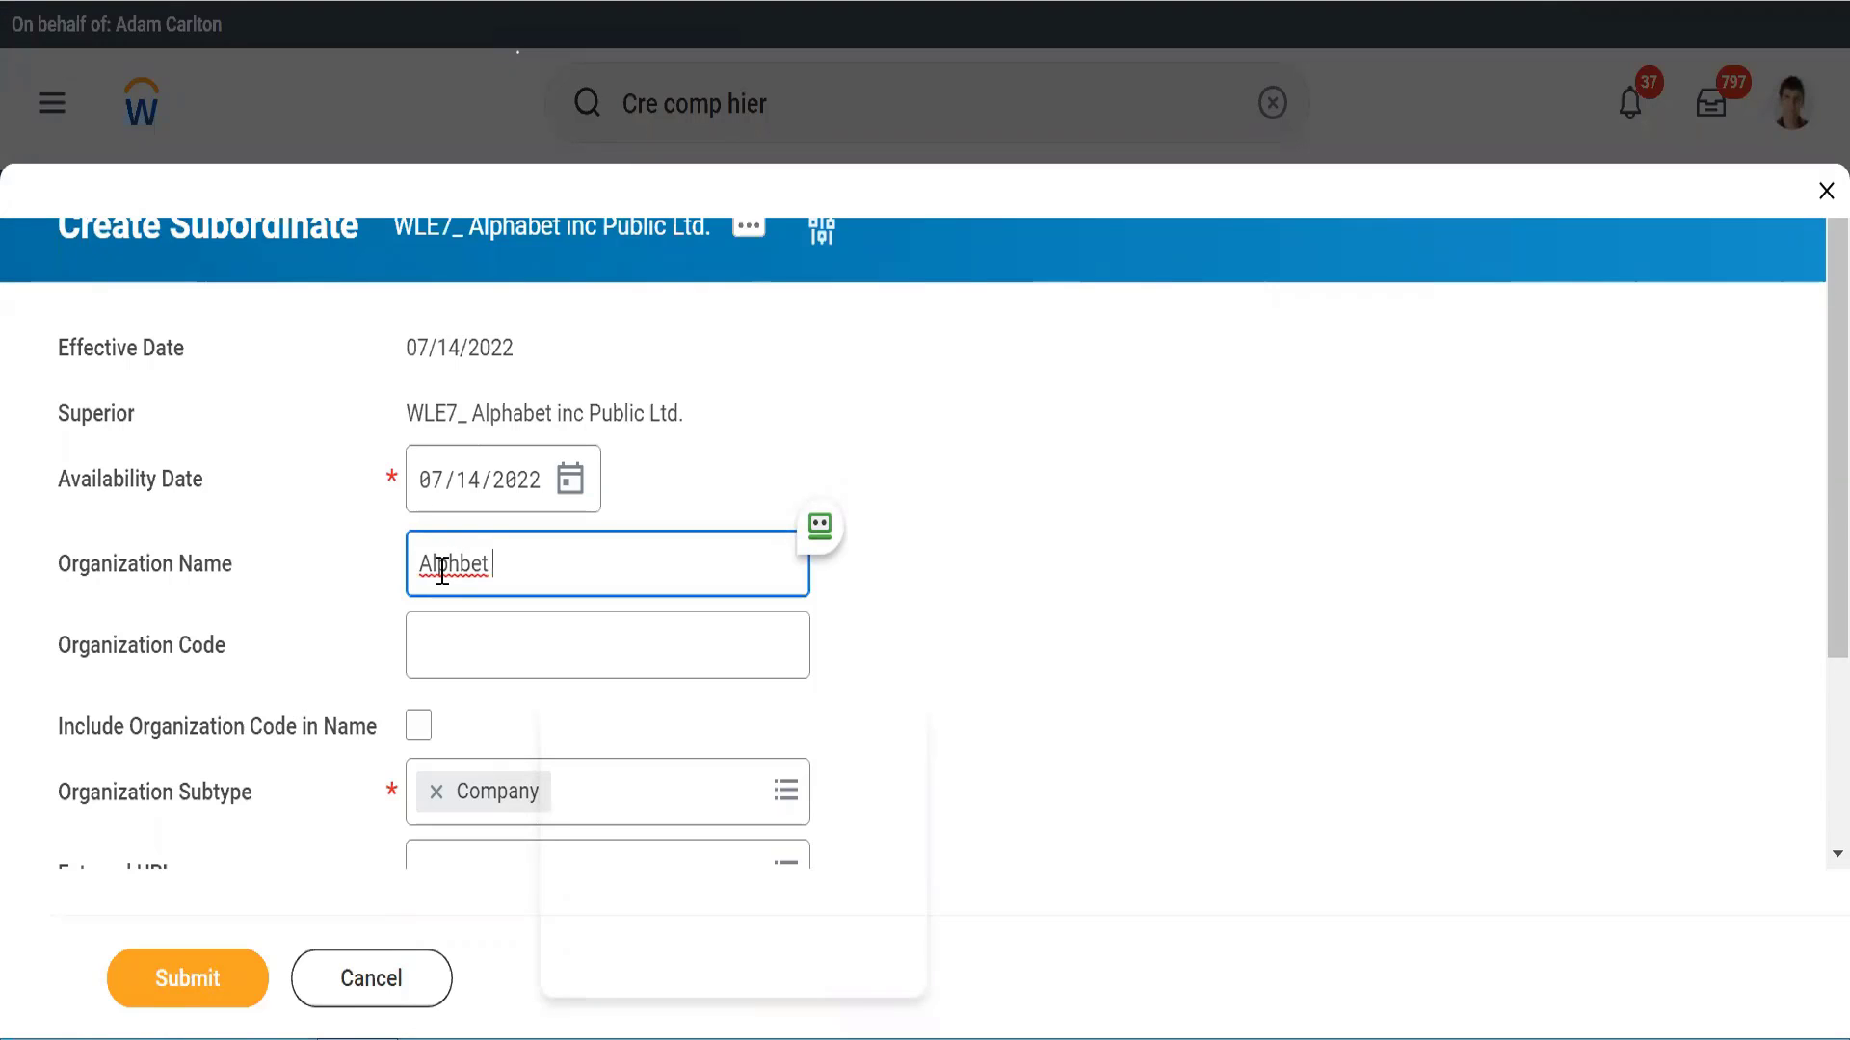
pyautogui.click(454, 567)
pyautogui.write('abet ')
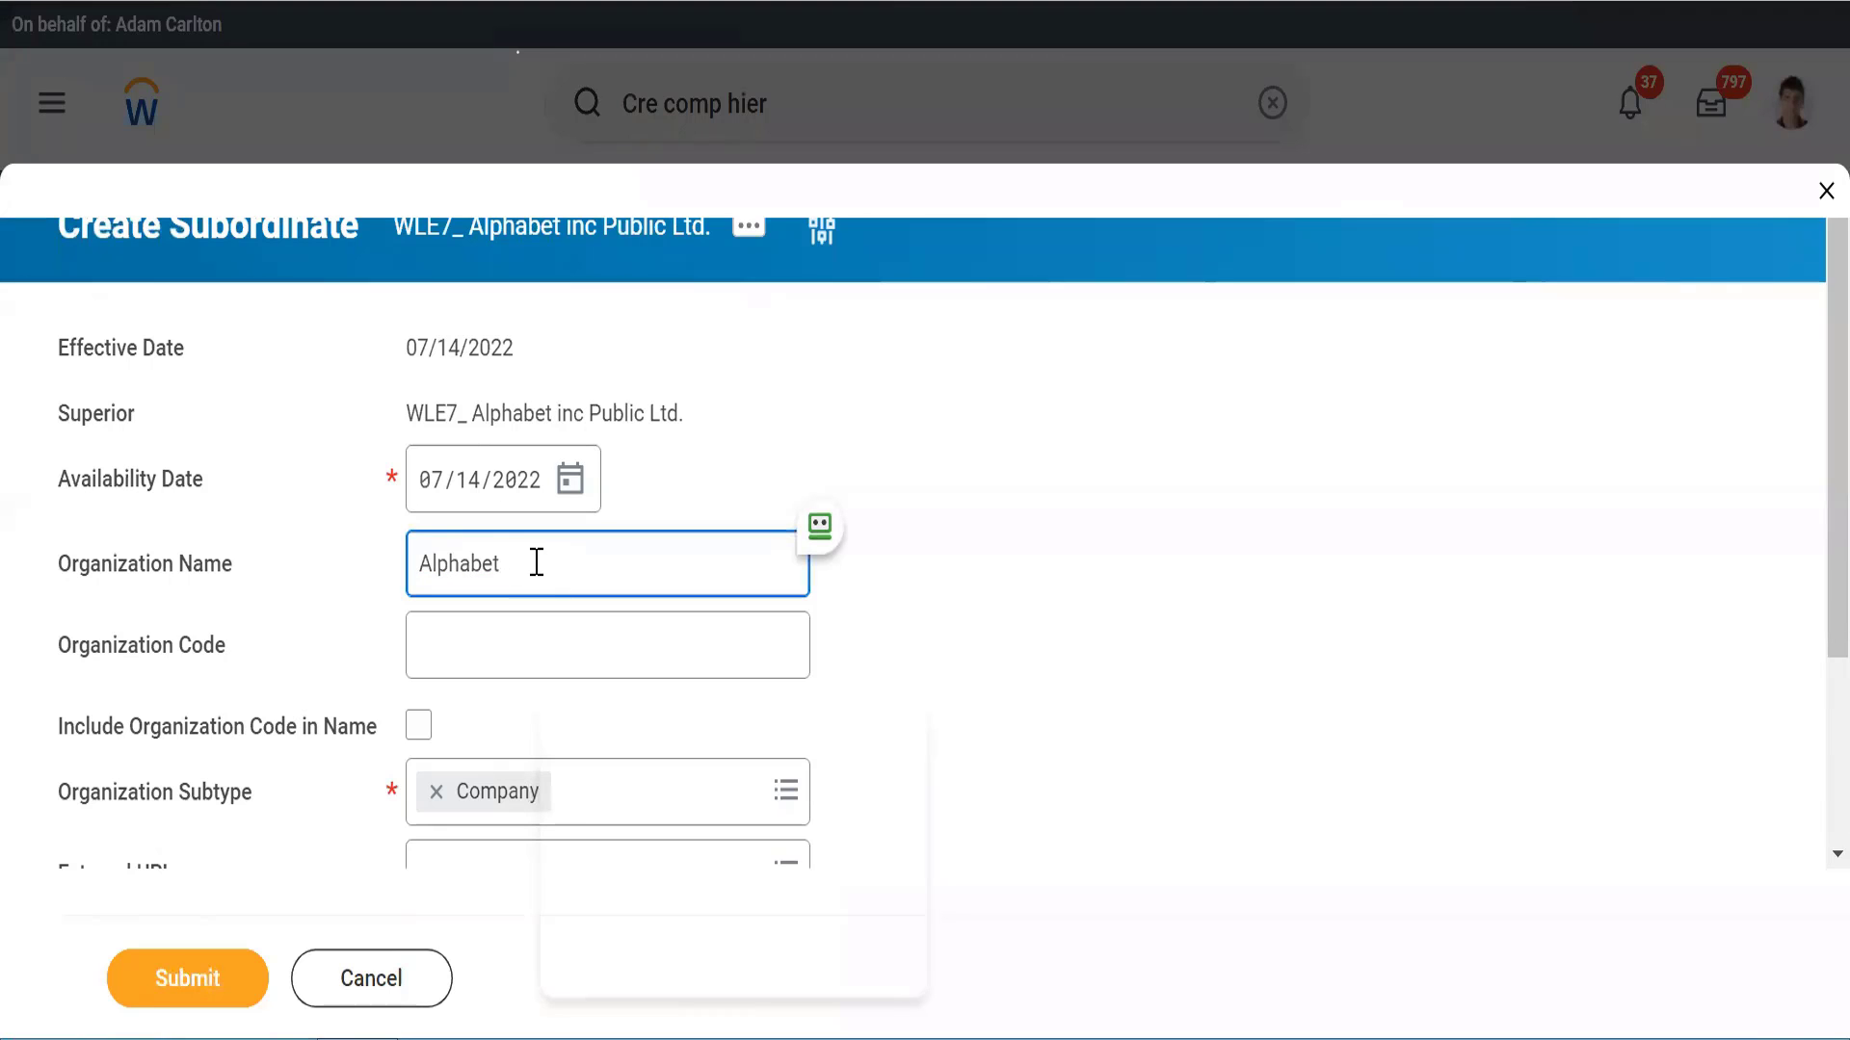
pyautogui.write('UK')
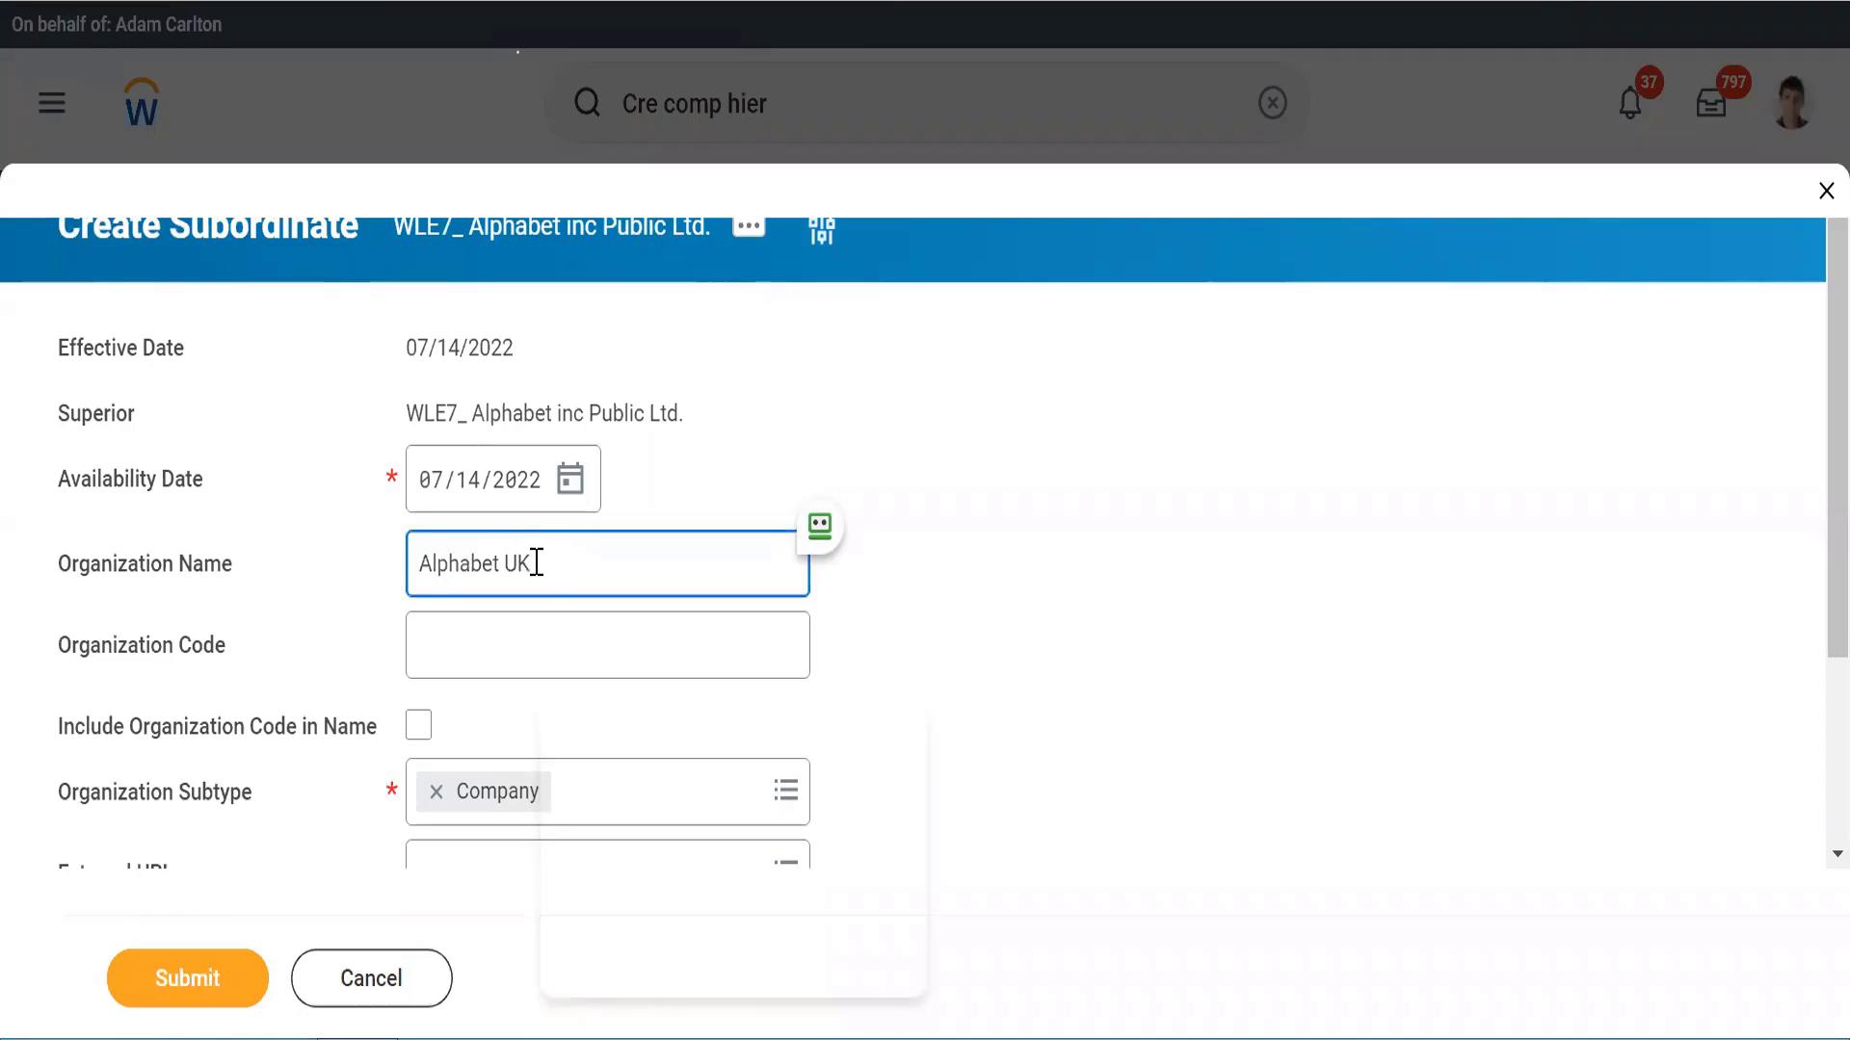
pyautogui.write(' Pvt Ltd.')
# Step: Give the subordinate the organization code WLE7_, included in its name, and submit it
pyautogui.click(436, 645)
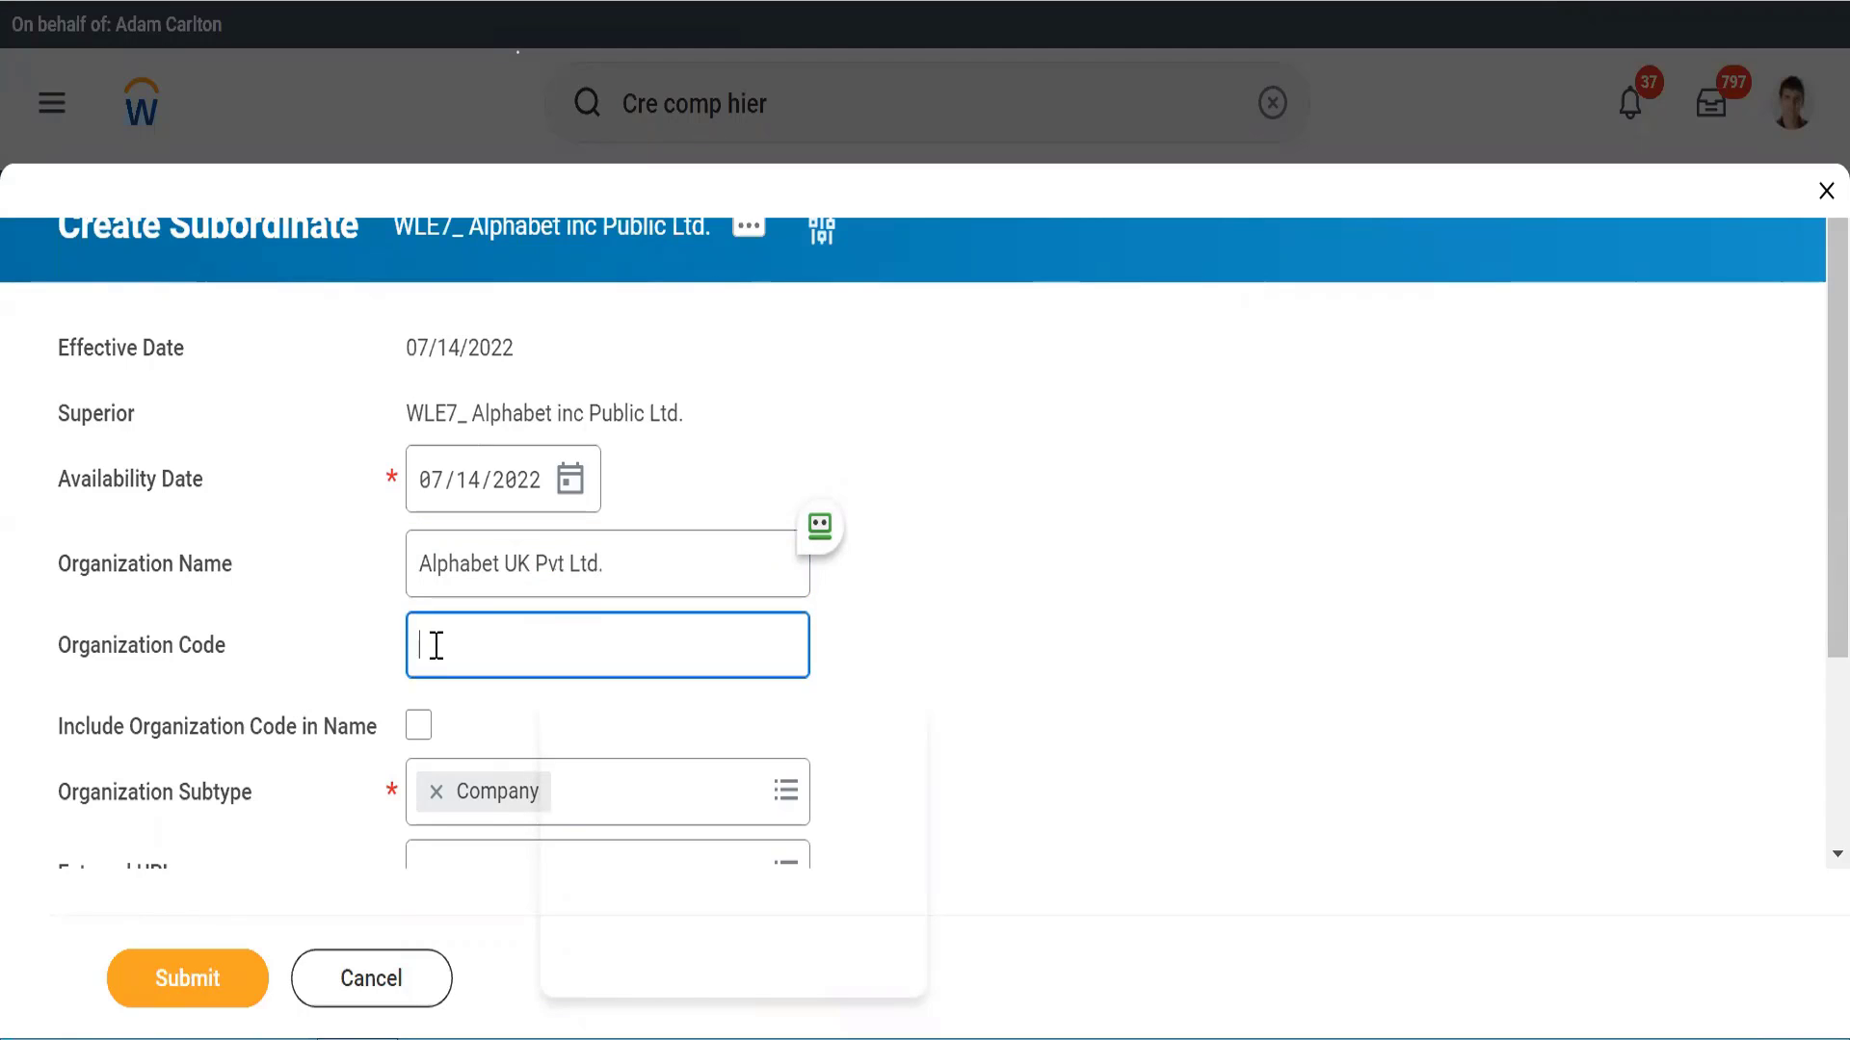
pyautogui.write('WLE&')
pyautogui.write('_')
pyautogui.press('BackSpace')
pyautogui.press('BackSpace')
pyautogui.write('E')
pyautogui.press('BackSpace')
pyautogui.write('7_')
pyautogui.click(421, 729)
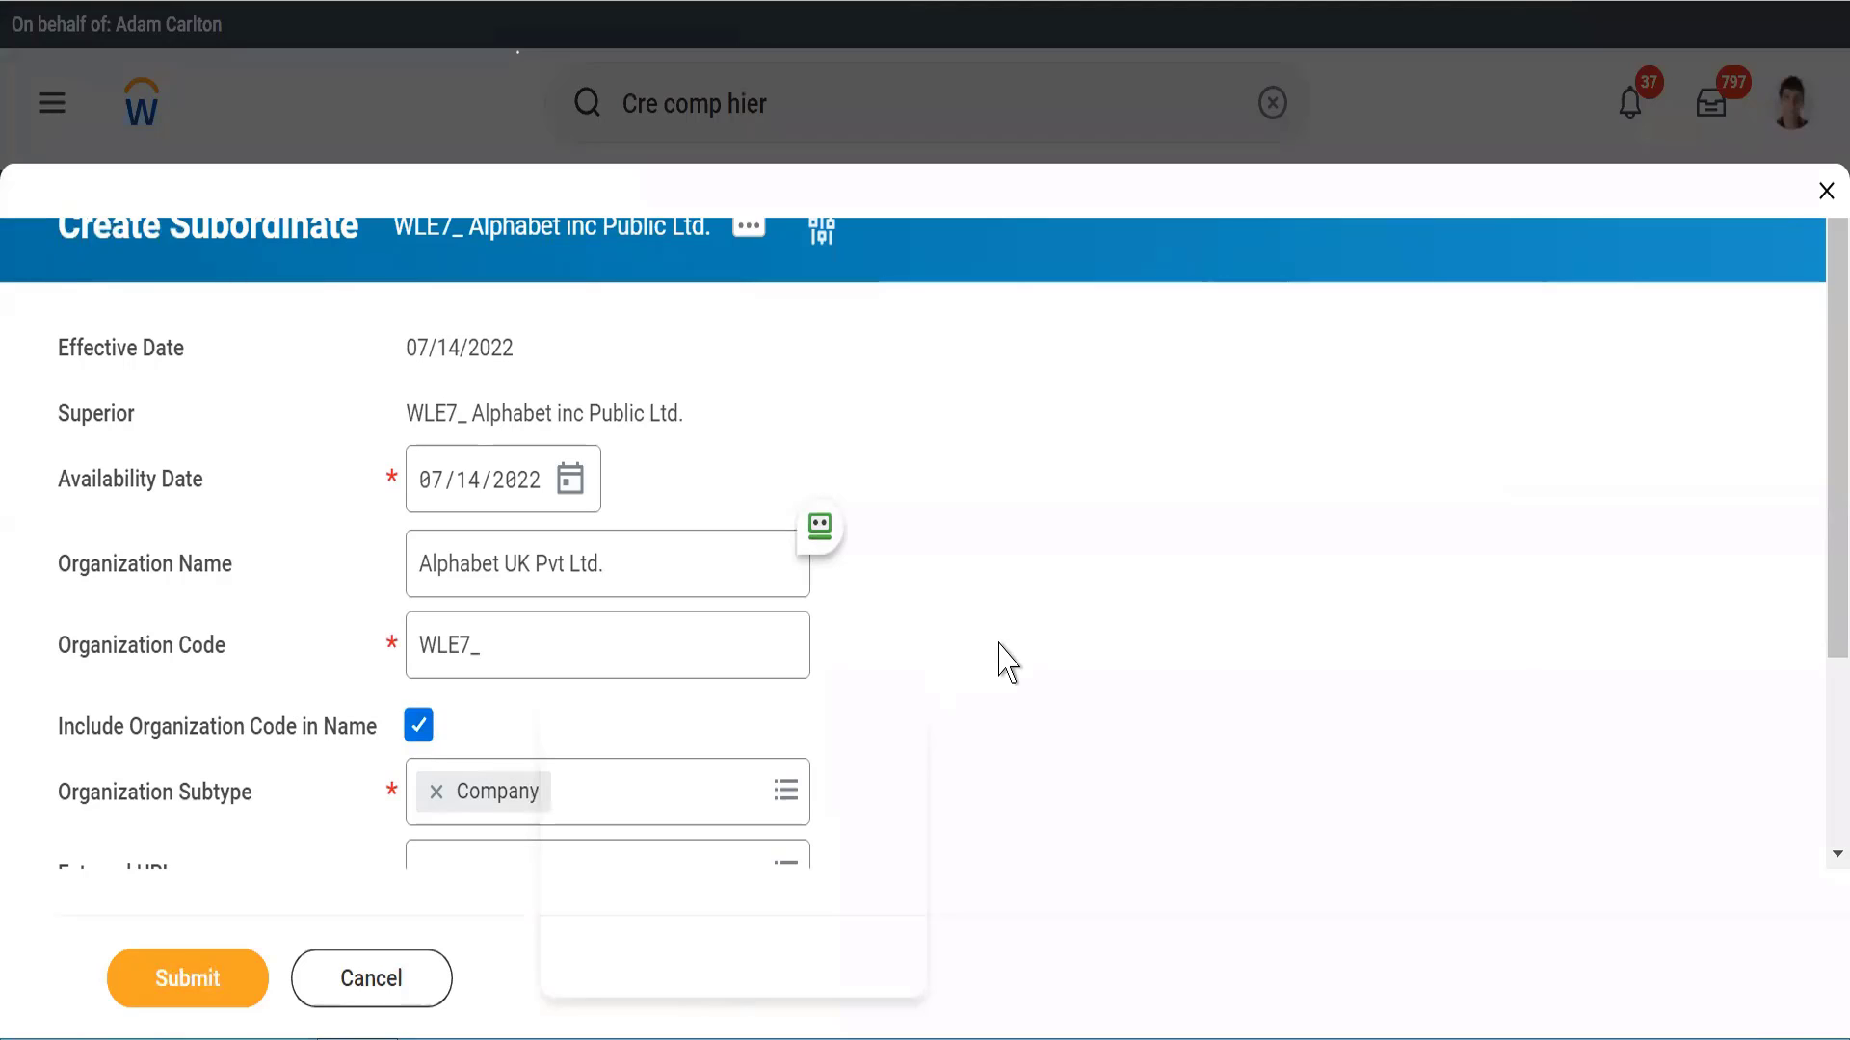
pyautogui.scroll(-3, 1007, 663)
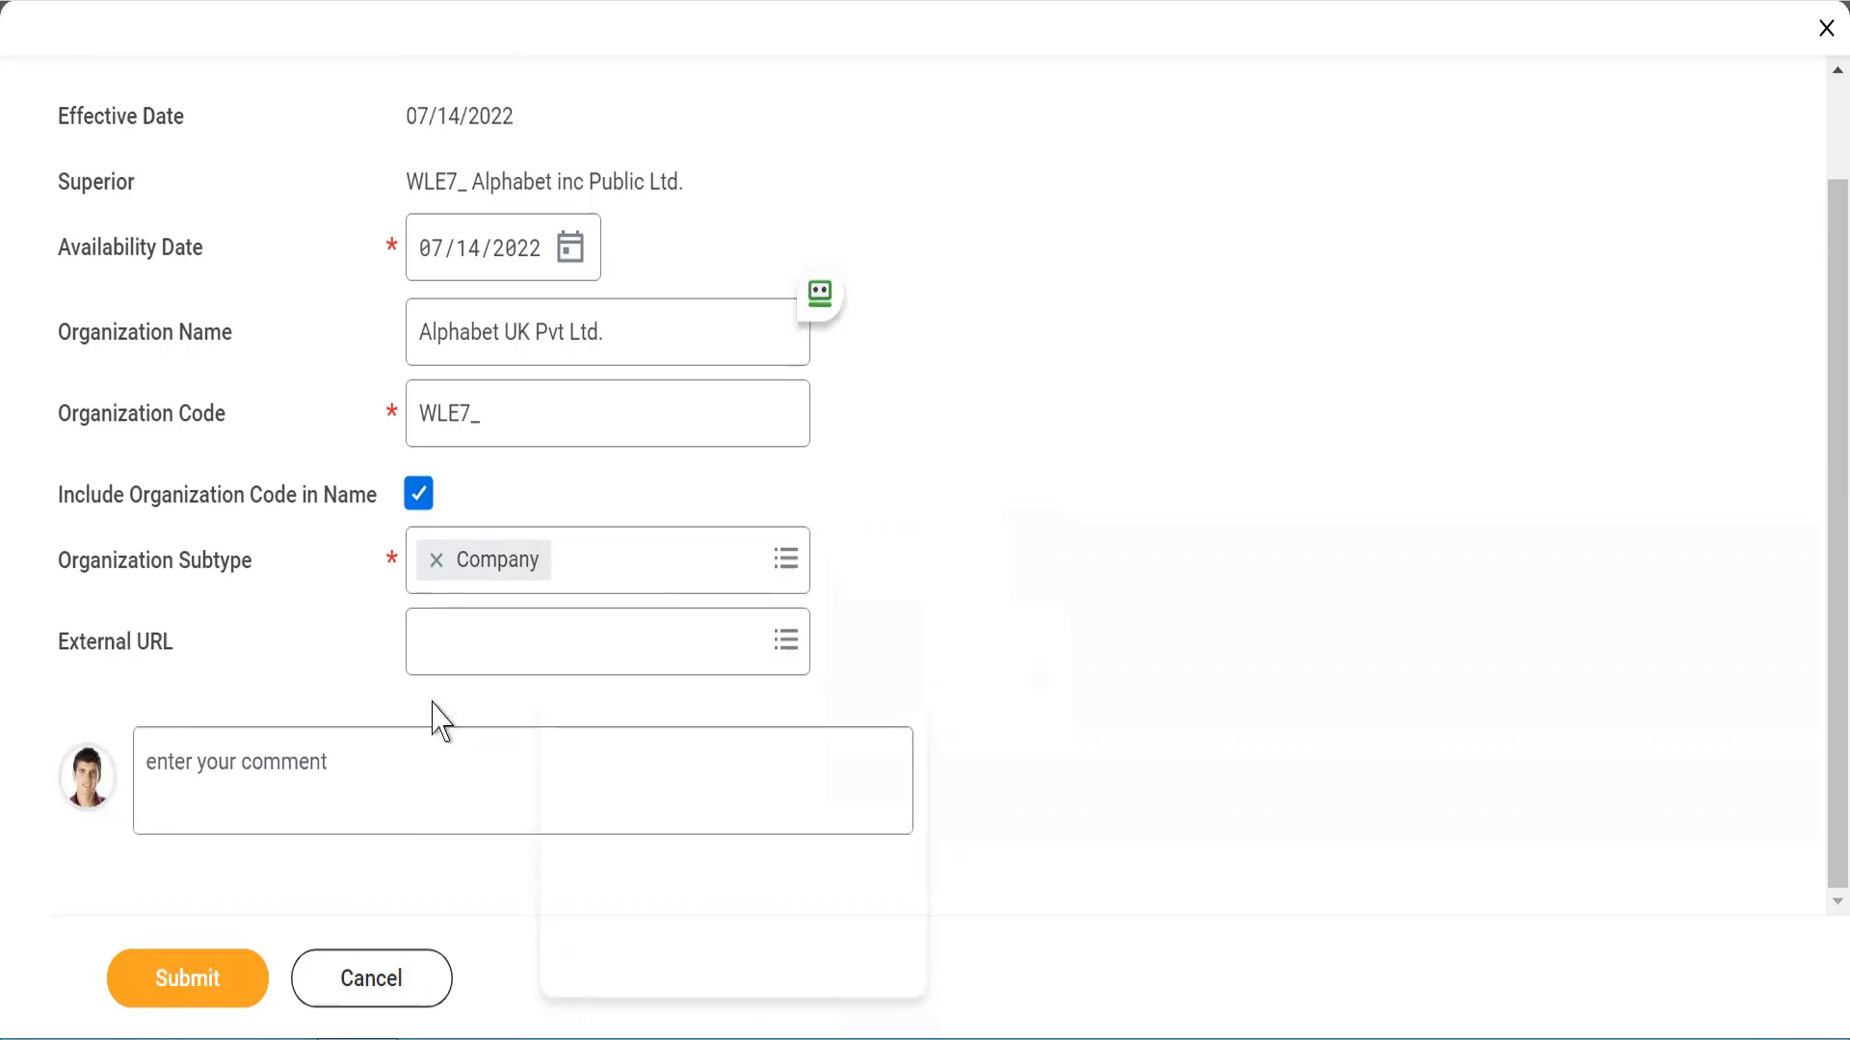
pyautogui.click(162, 1006)
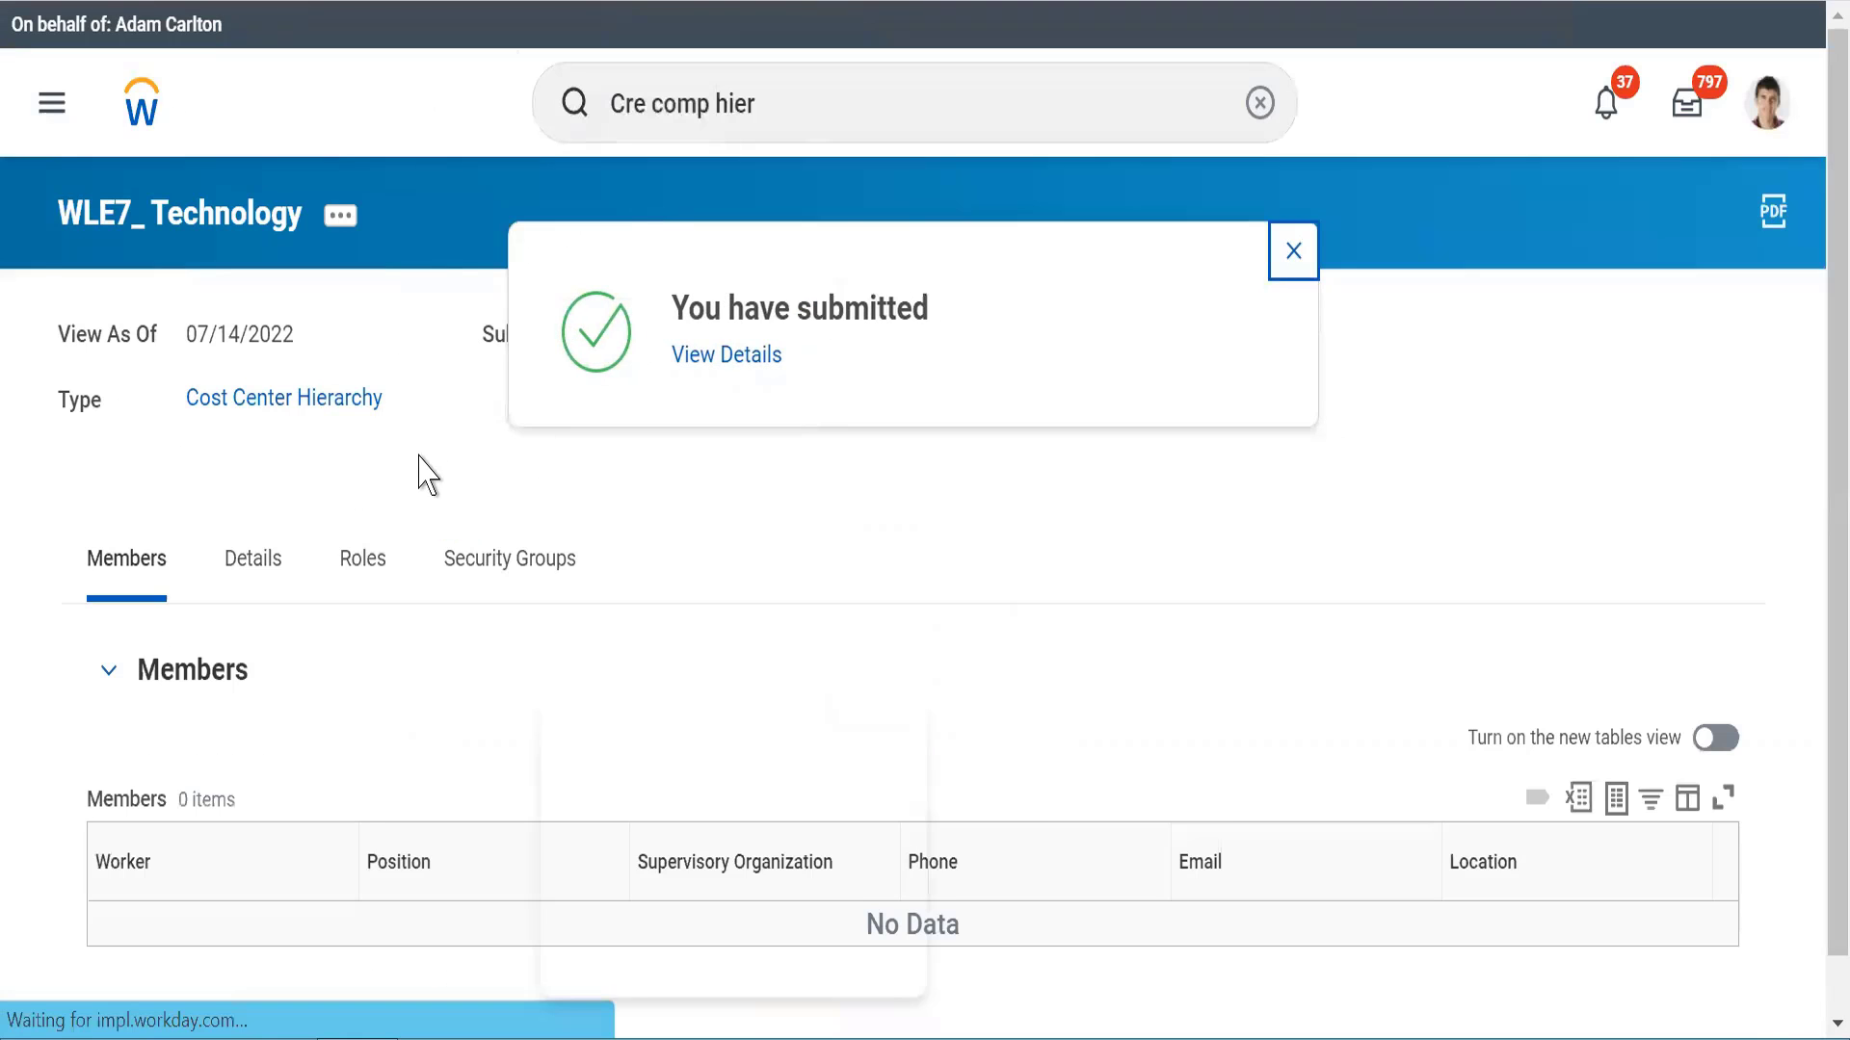
# Step: Search for "WLE7_alphabet" and open the company hierarchy WLE7_ Alphabet inc Public Ltd
pyautogui.click(795, 107)
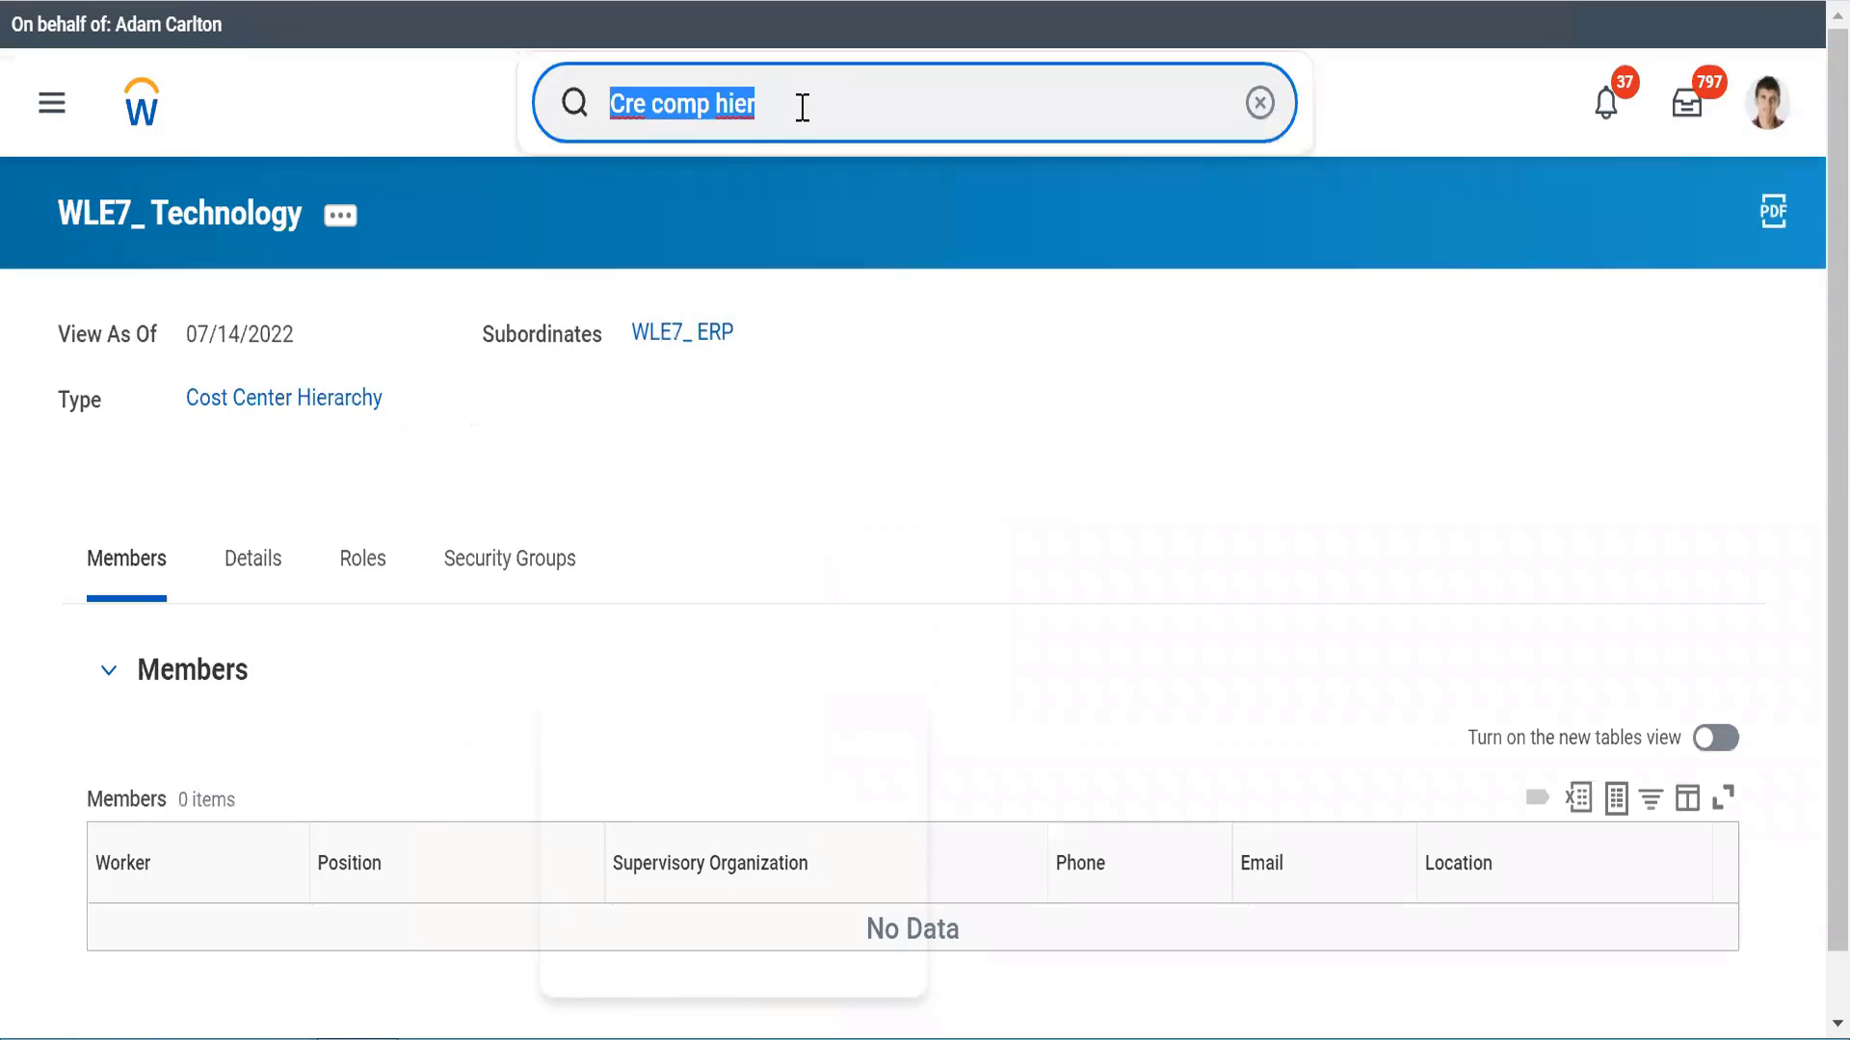
pyautogui.write('WLE7')
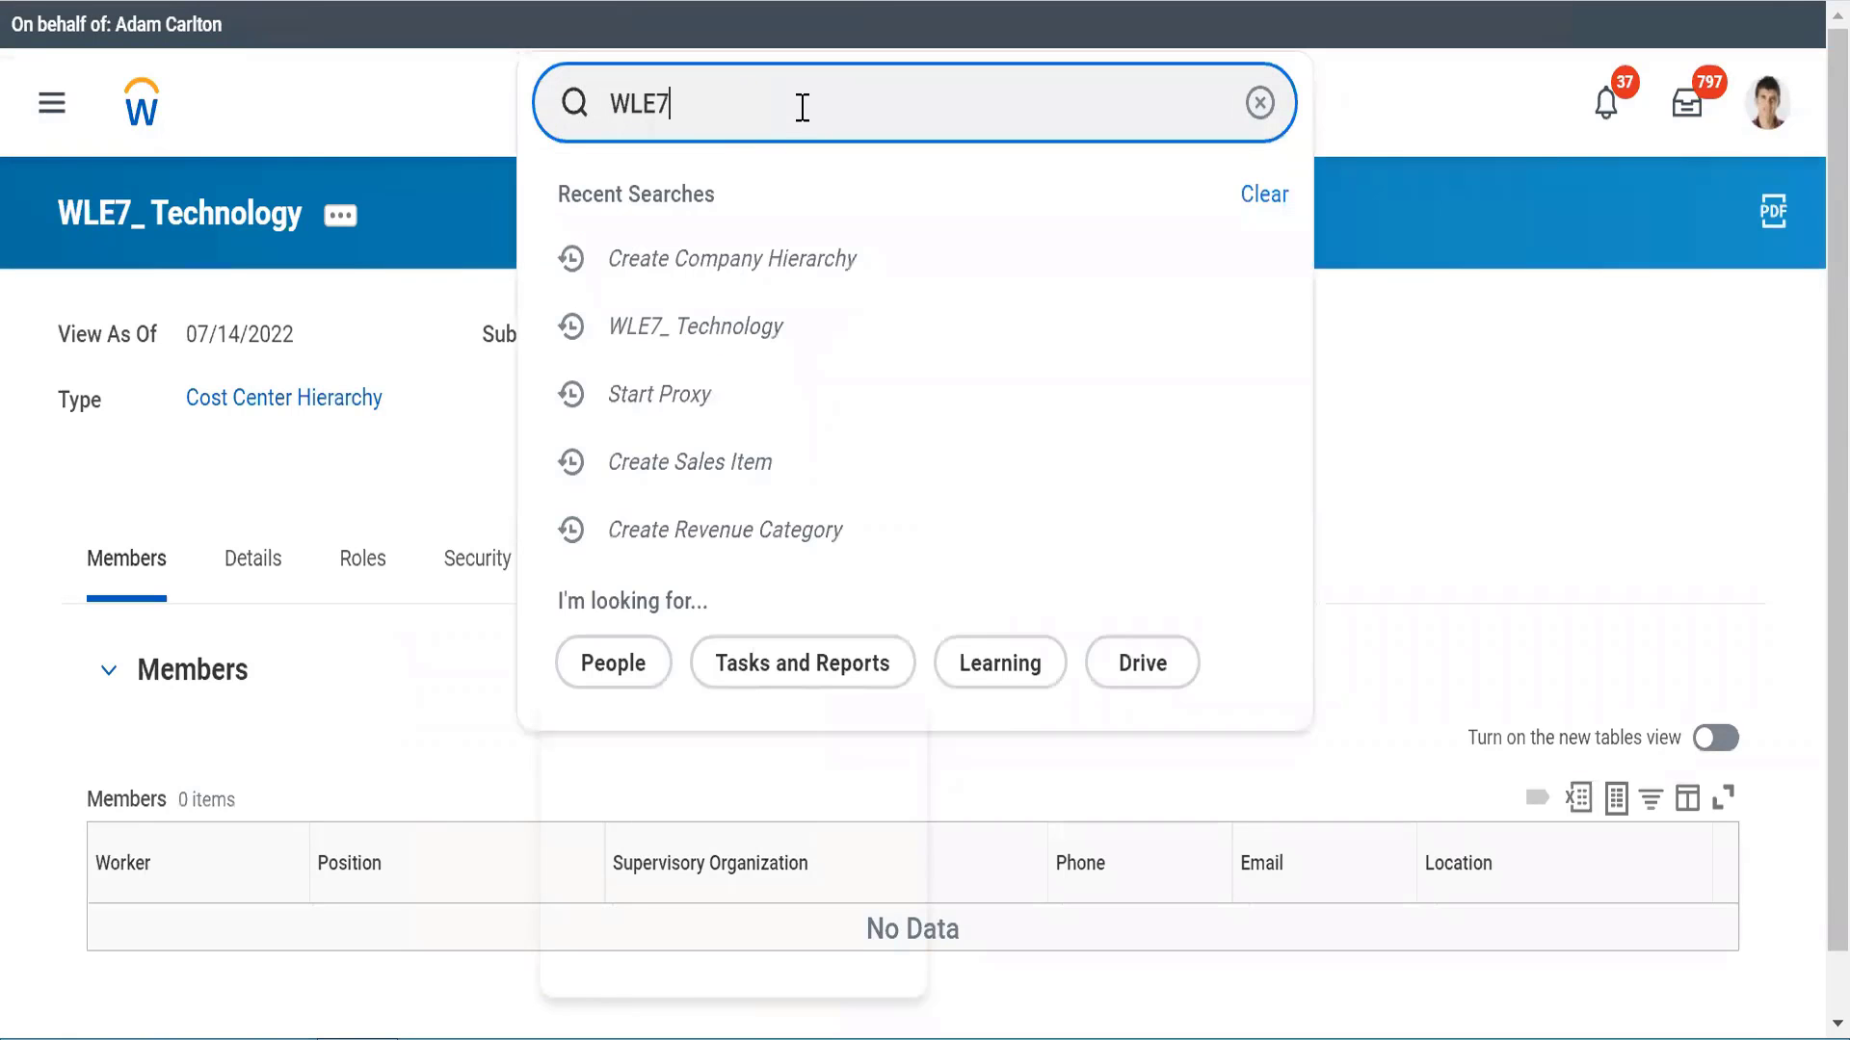
pyautogui.write('_apl')
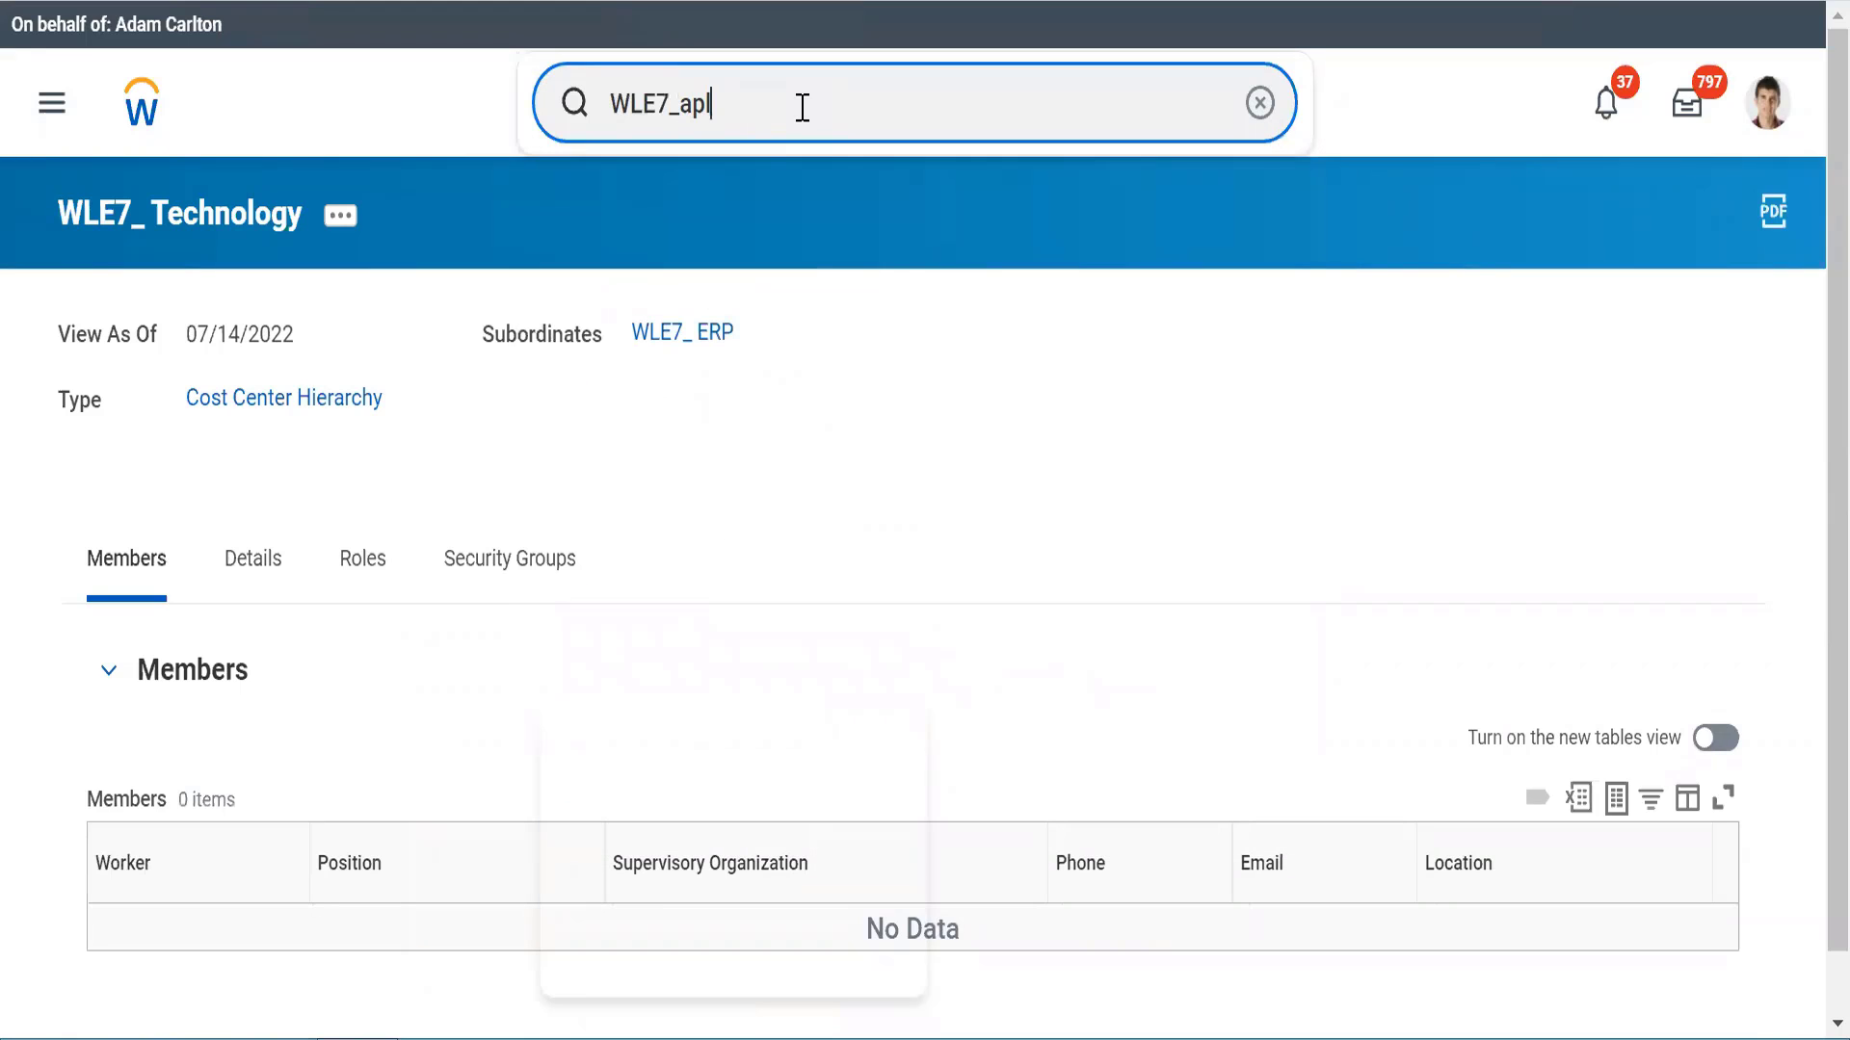
pyautogui.press('BackSpace')
pyautogui.press('BackSpace')
pyautogui.write('lphabet')
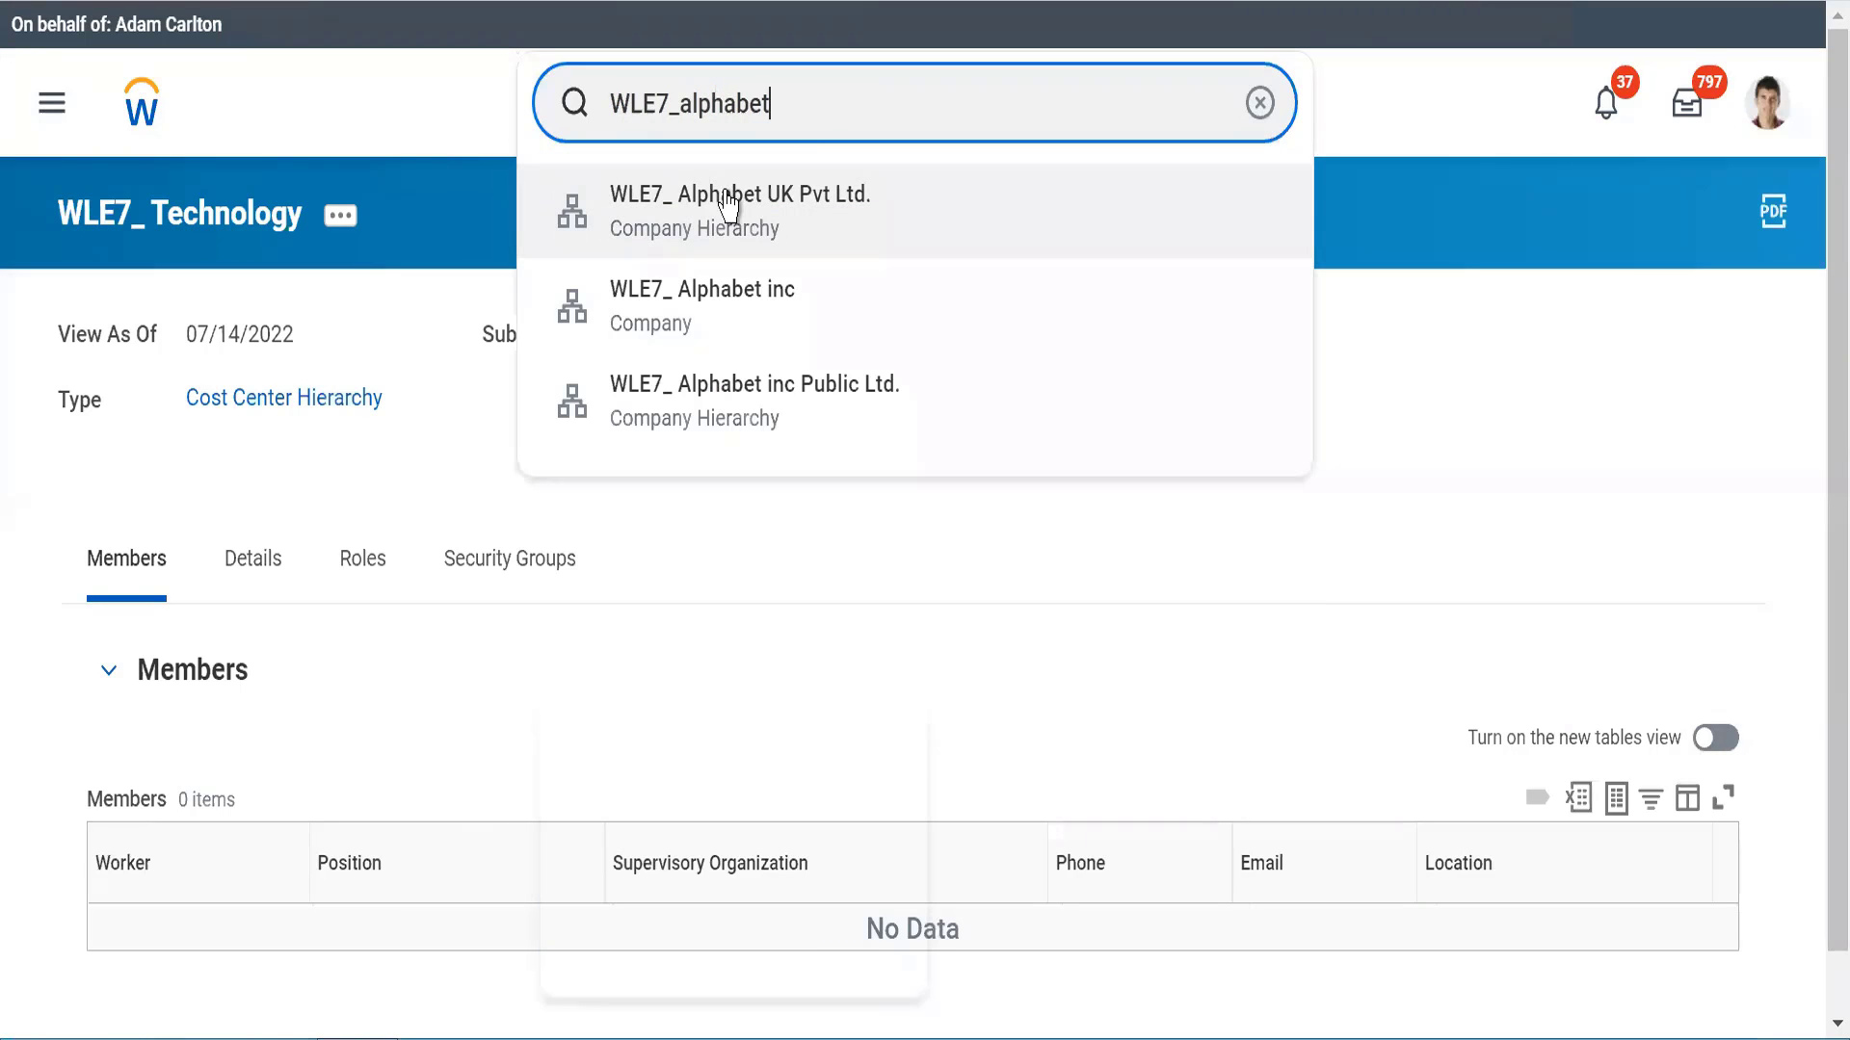
pyautogui.click(673, 409)
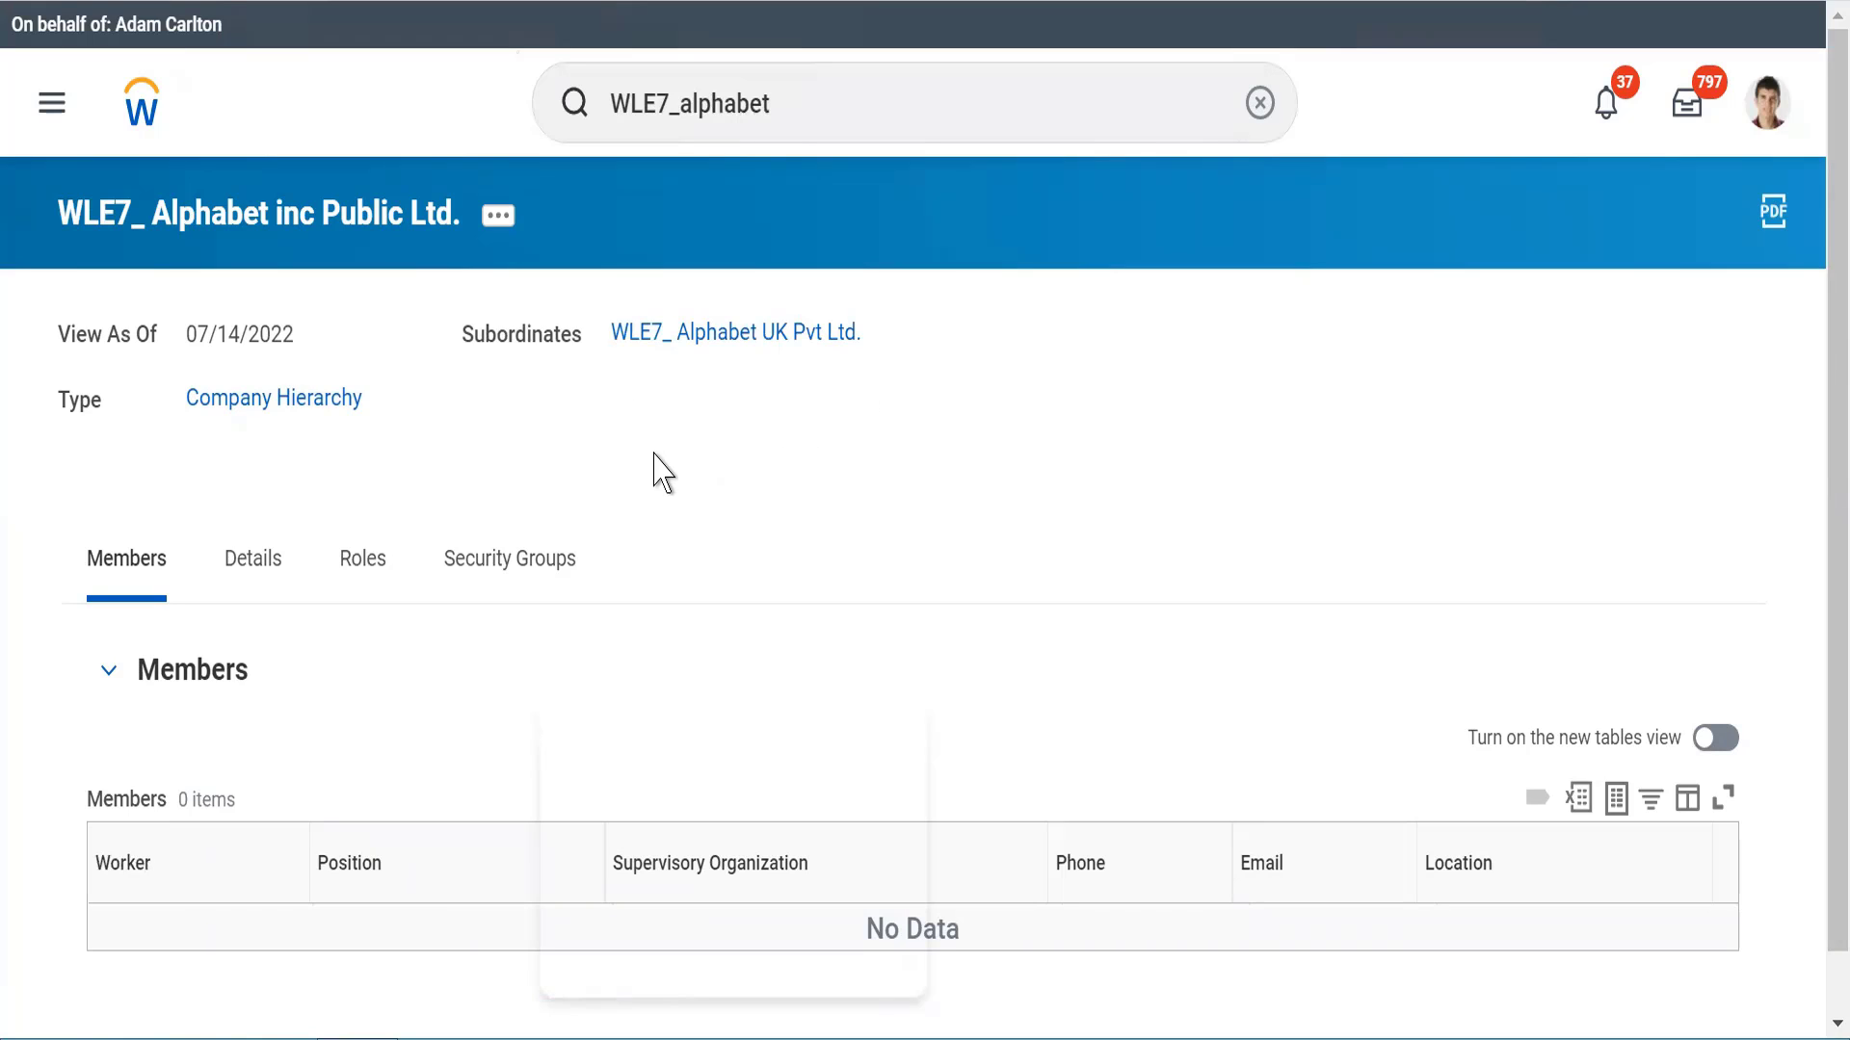
# Step: Start a new subordinate of WLE7_ Alphabet inc Public Ltd. and name it "Alphabet CA Pvt Ltd"
pyautogui.click(578, 690)
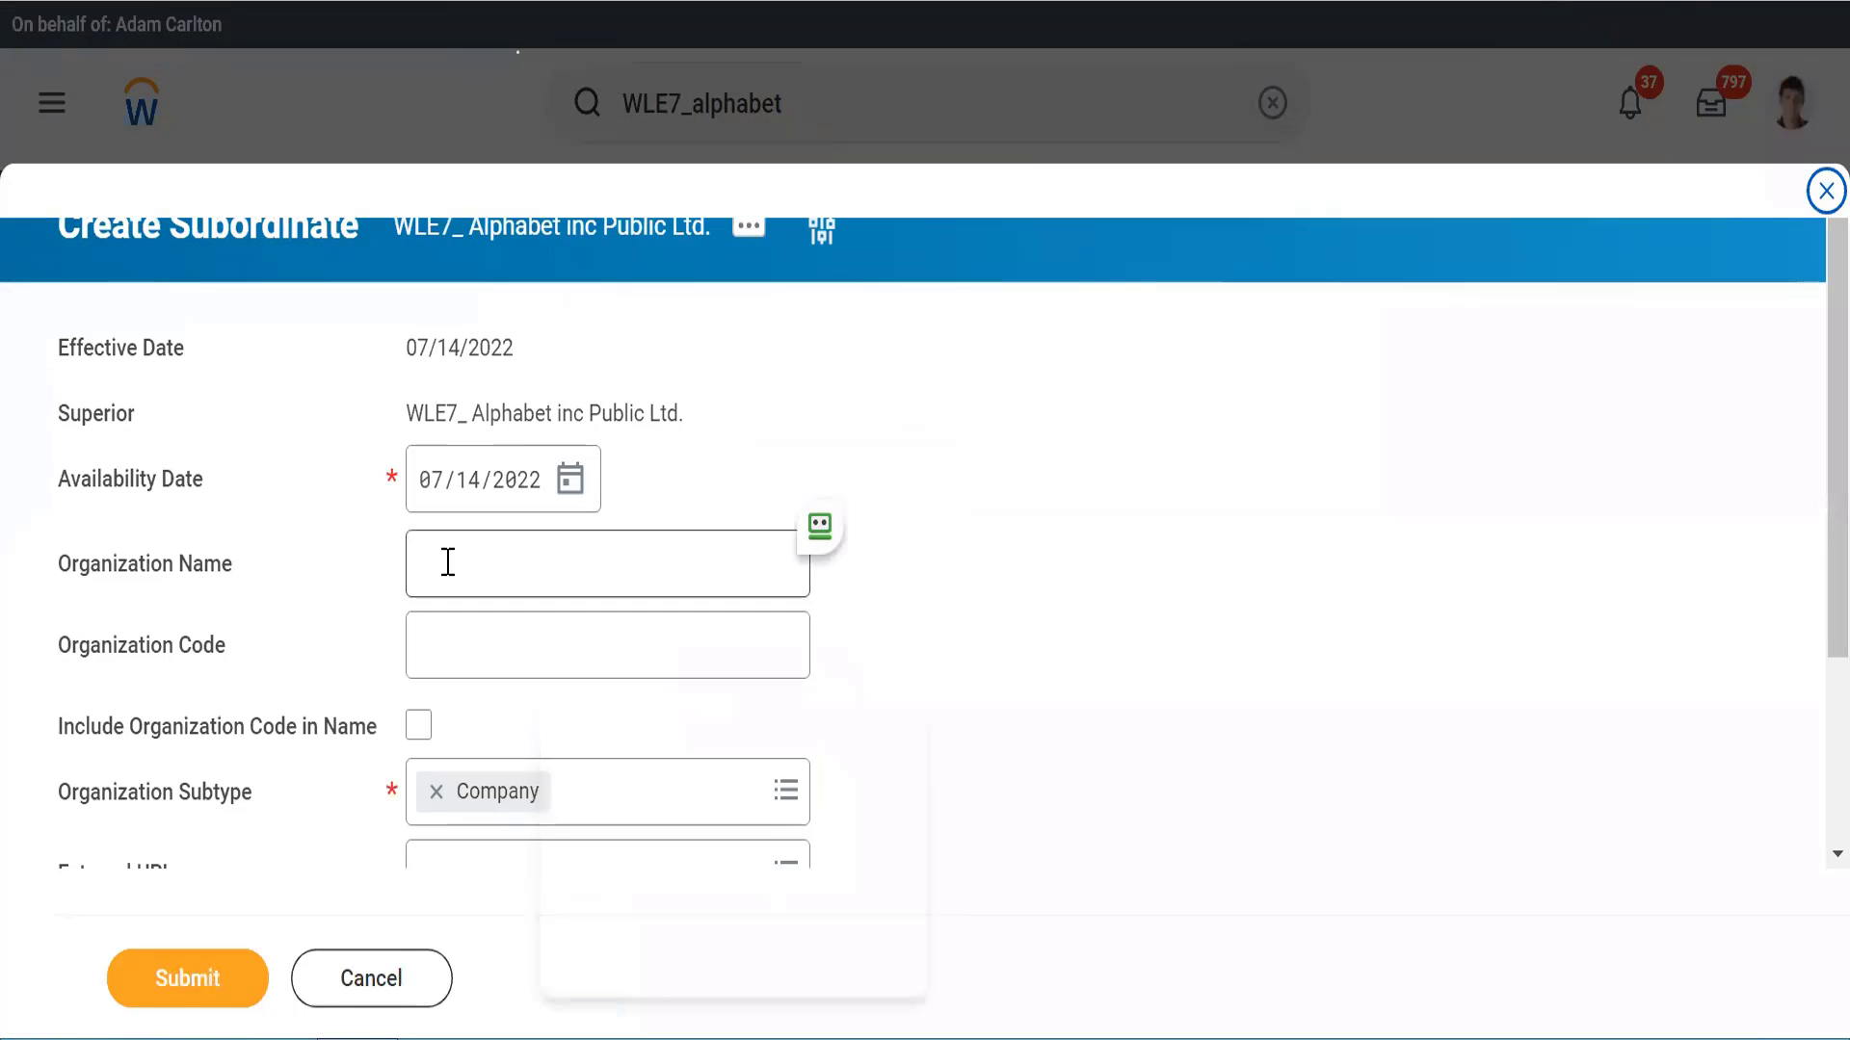
pyautogui.click(448, 563)
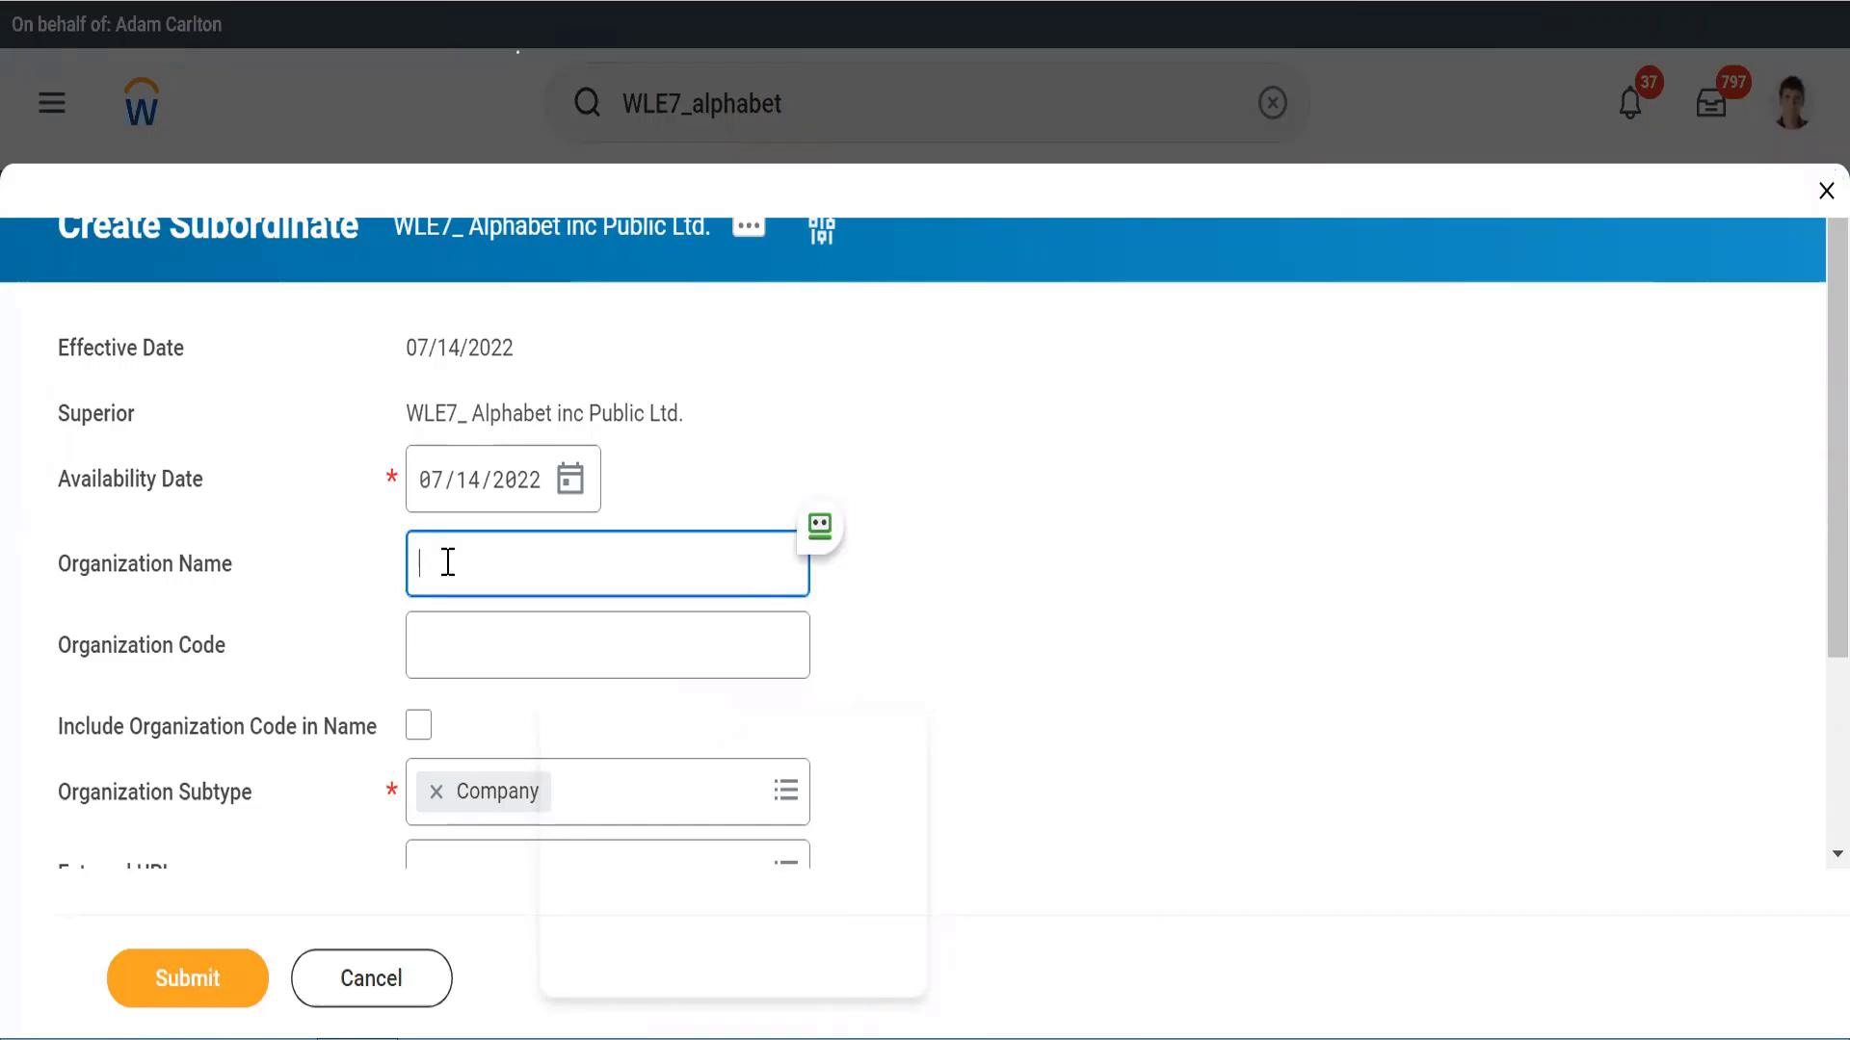
pyautogui.write('Alphabet')
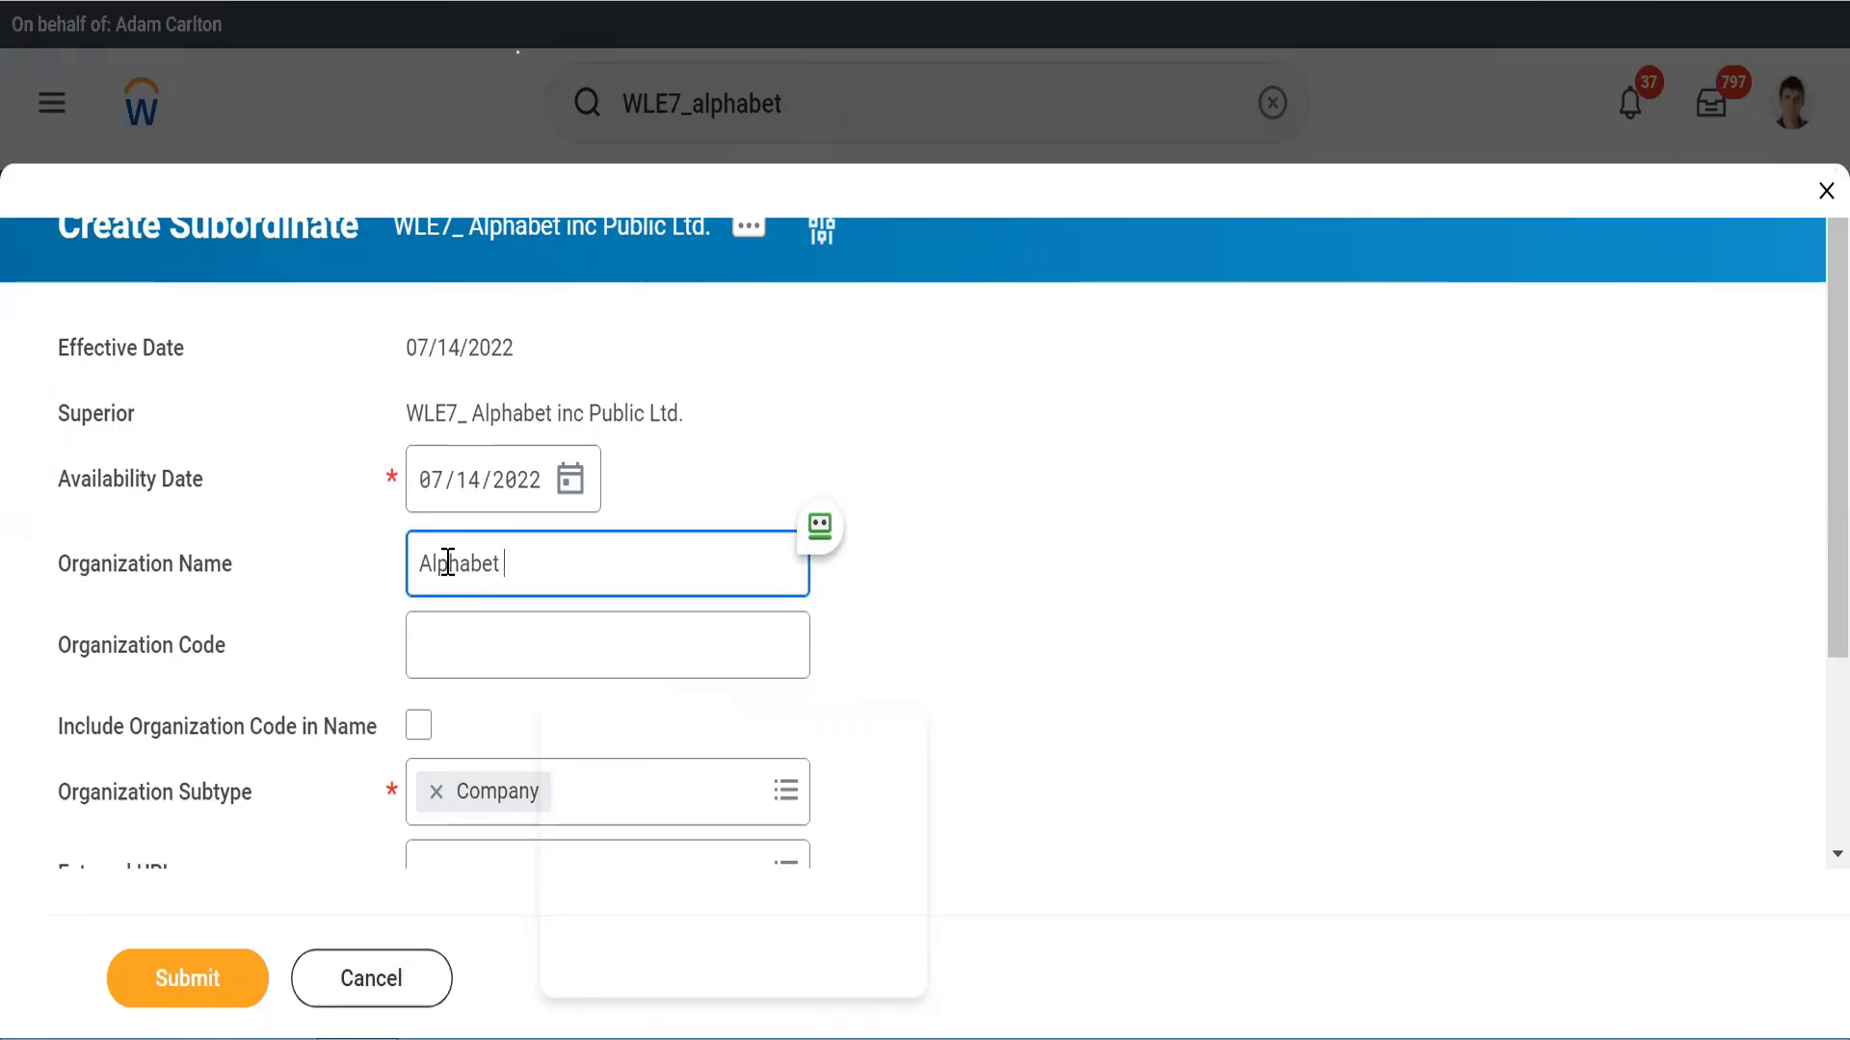
pyautogui.write(' CA Pvt Ltd')
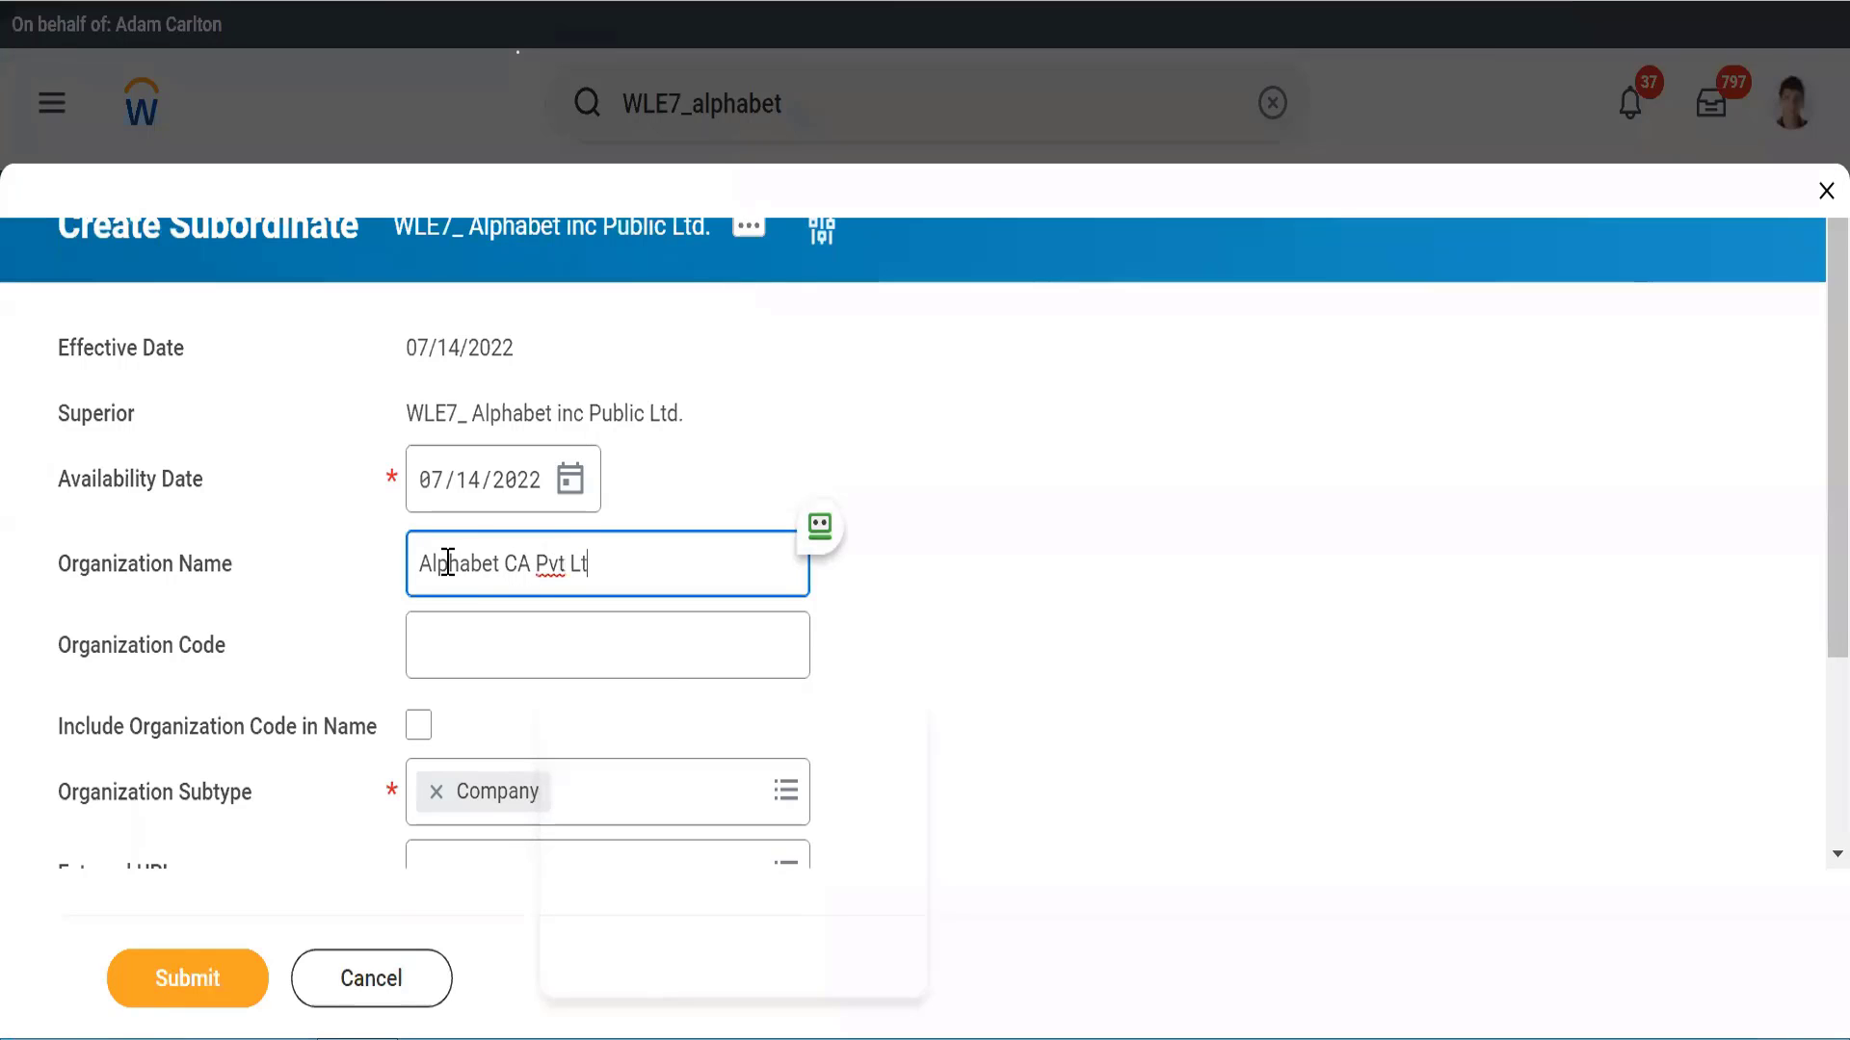
pyautogui.press('Tab')
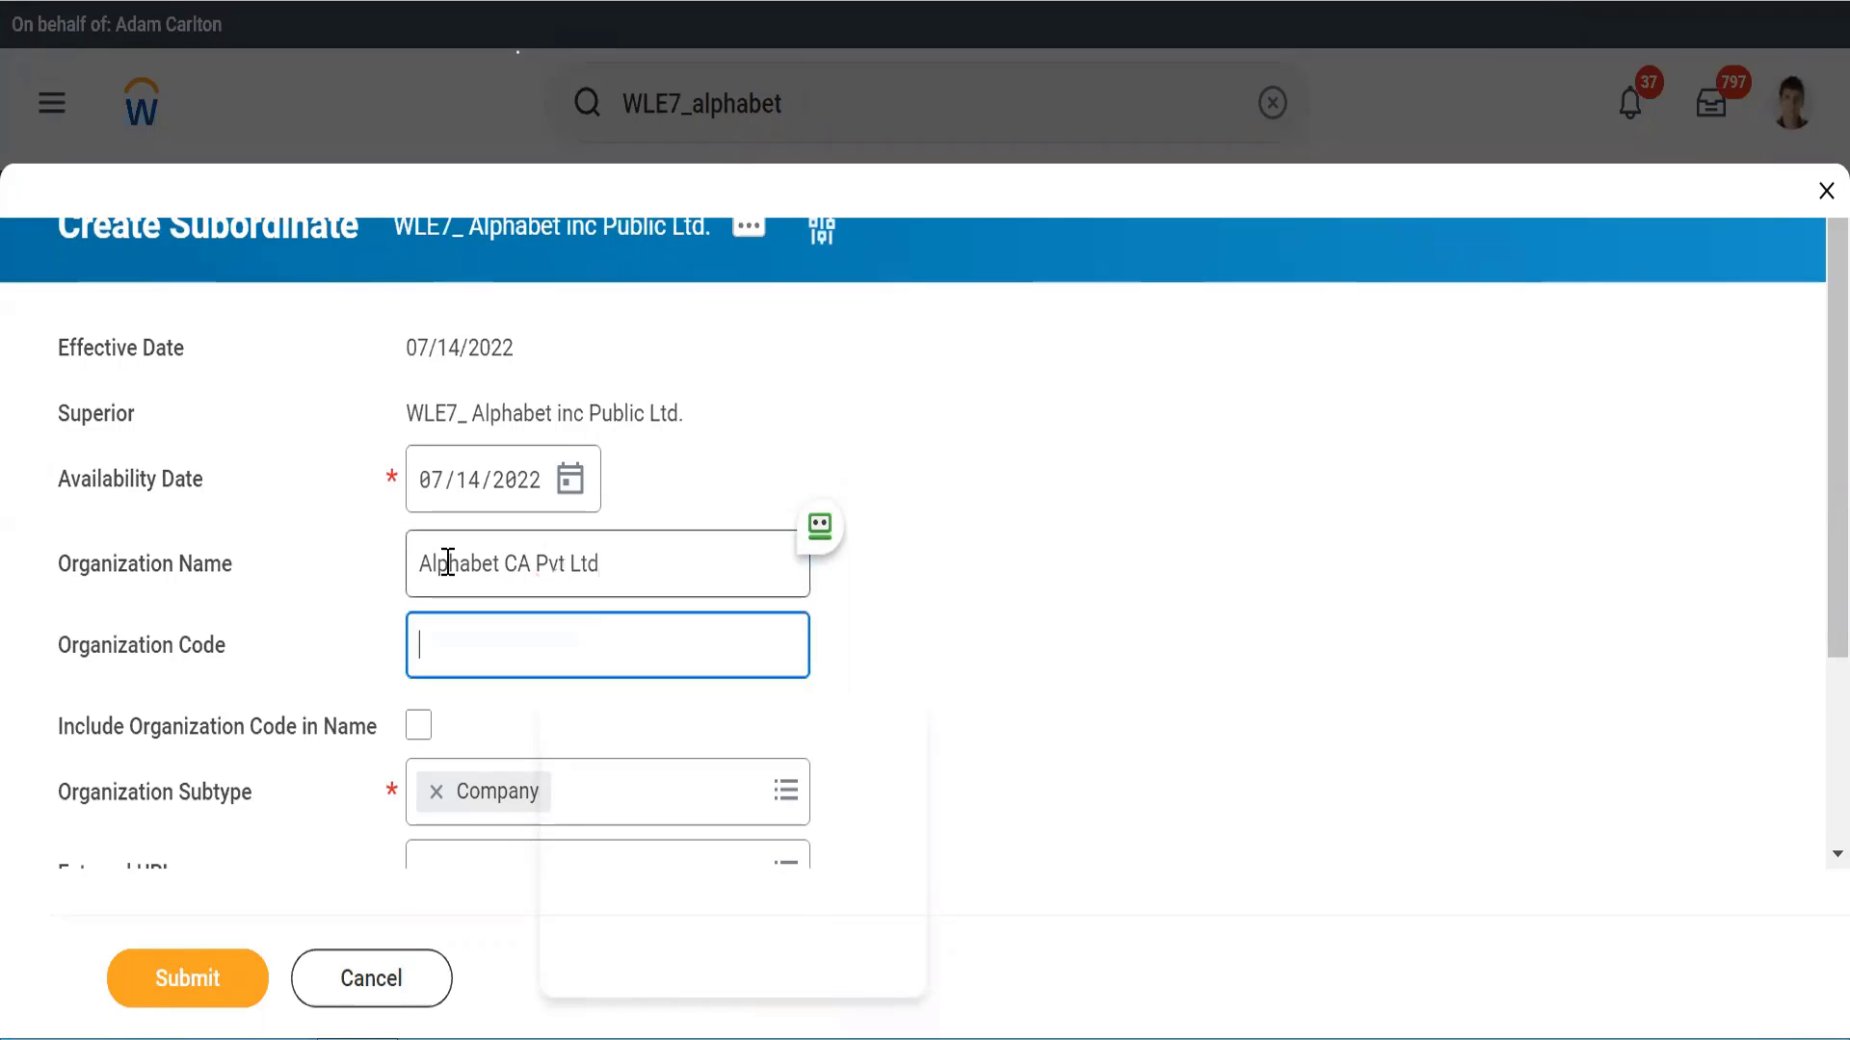
# Step: Set the subordinate's organization code to WLE7_ and include the code in its name
pyautogui.write('WLE&_')
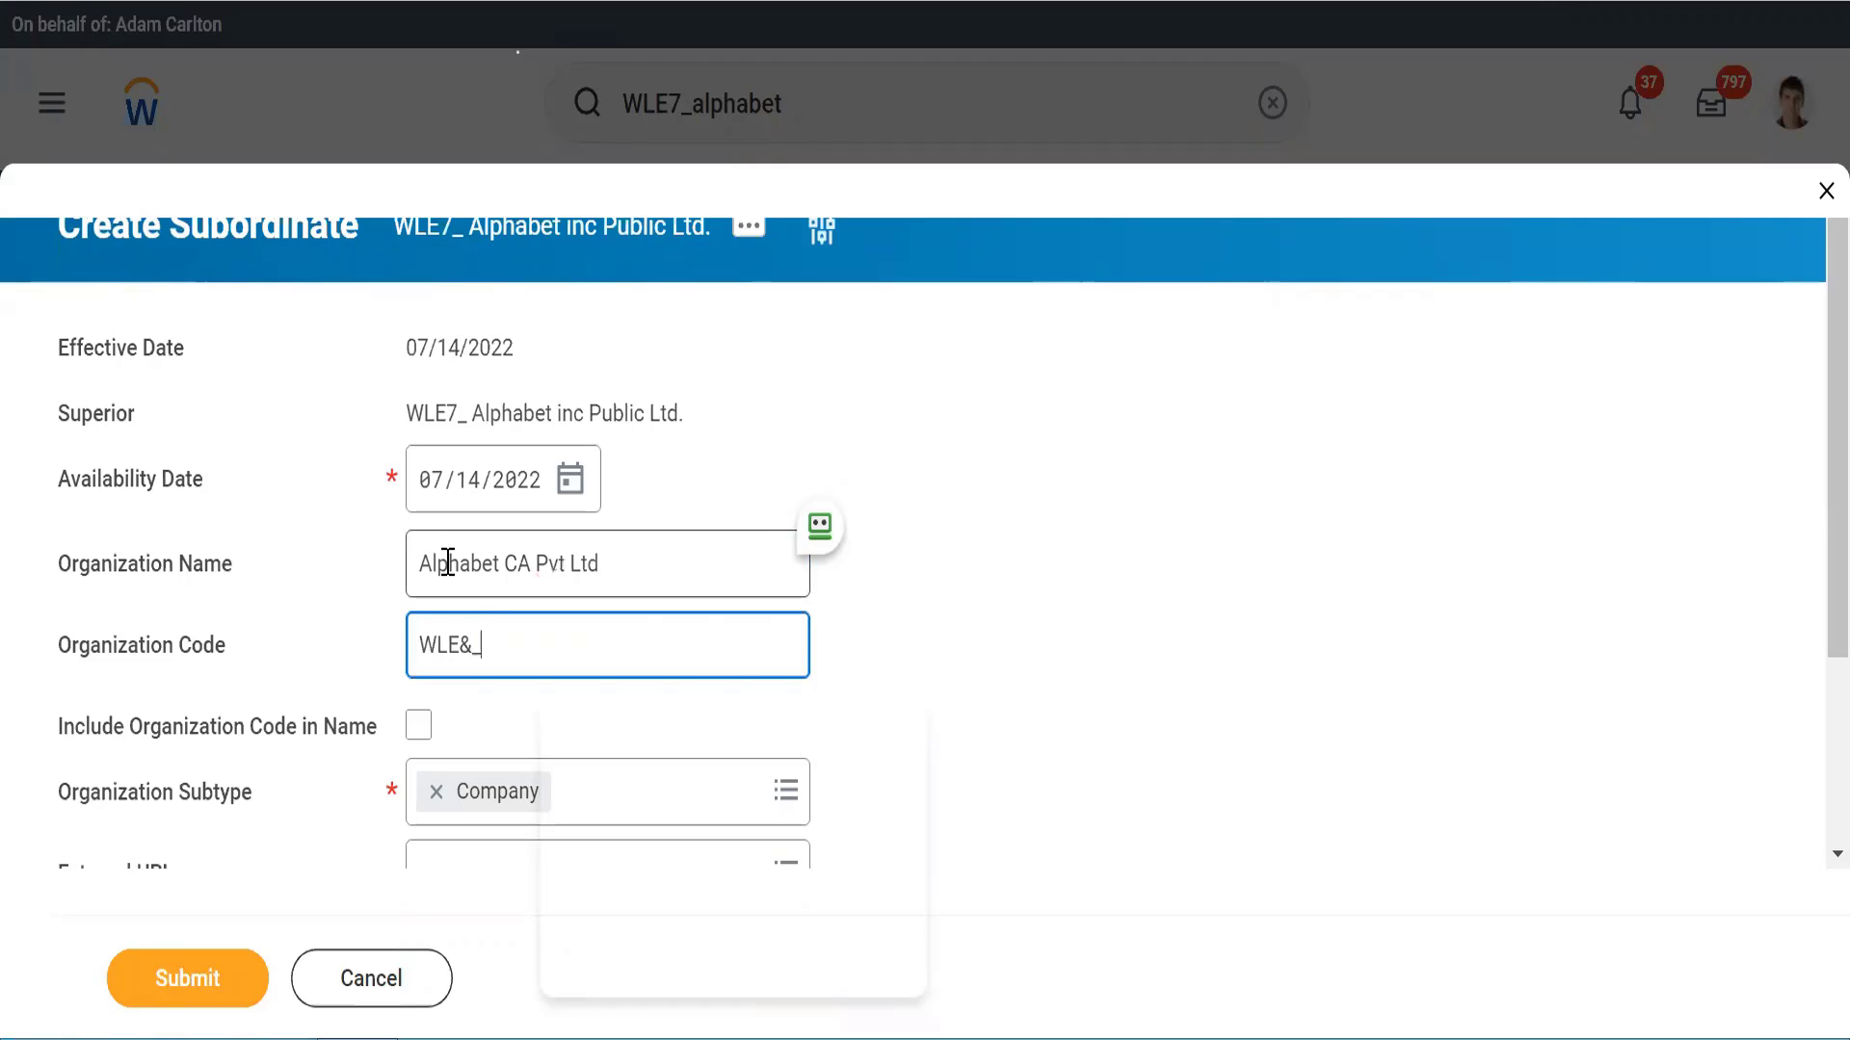
pyautogui.press('BackSpace')
pyautogui.press('BackSpace')
pyautogui.write('7_')
pyautogui.press('Tab')
pyautogui.press('space')
pyautogui.press('Tab')
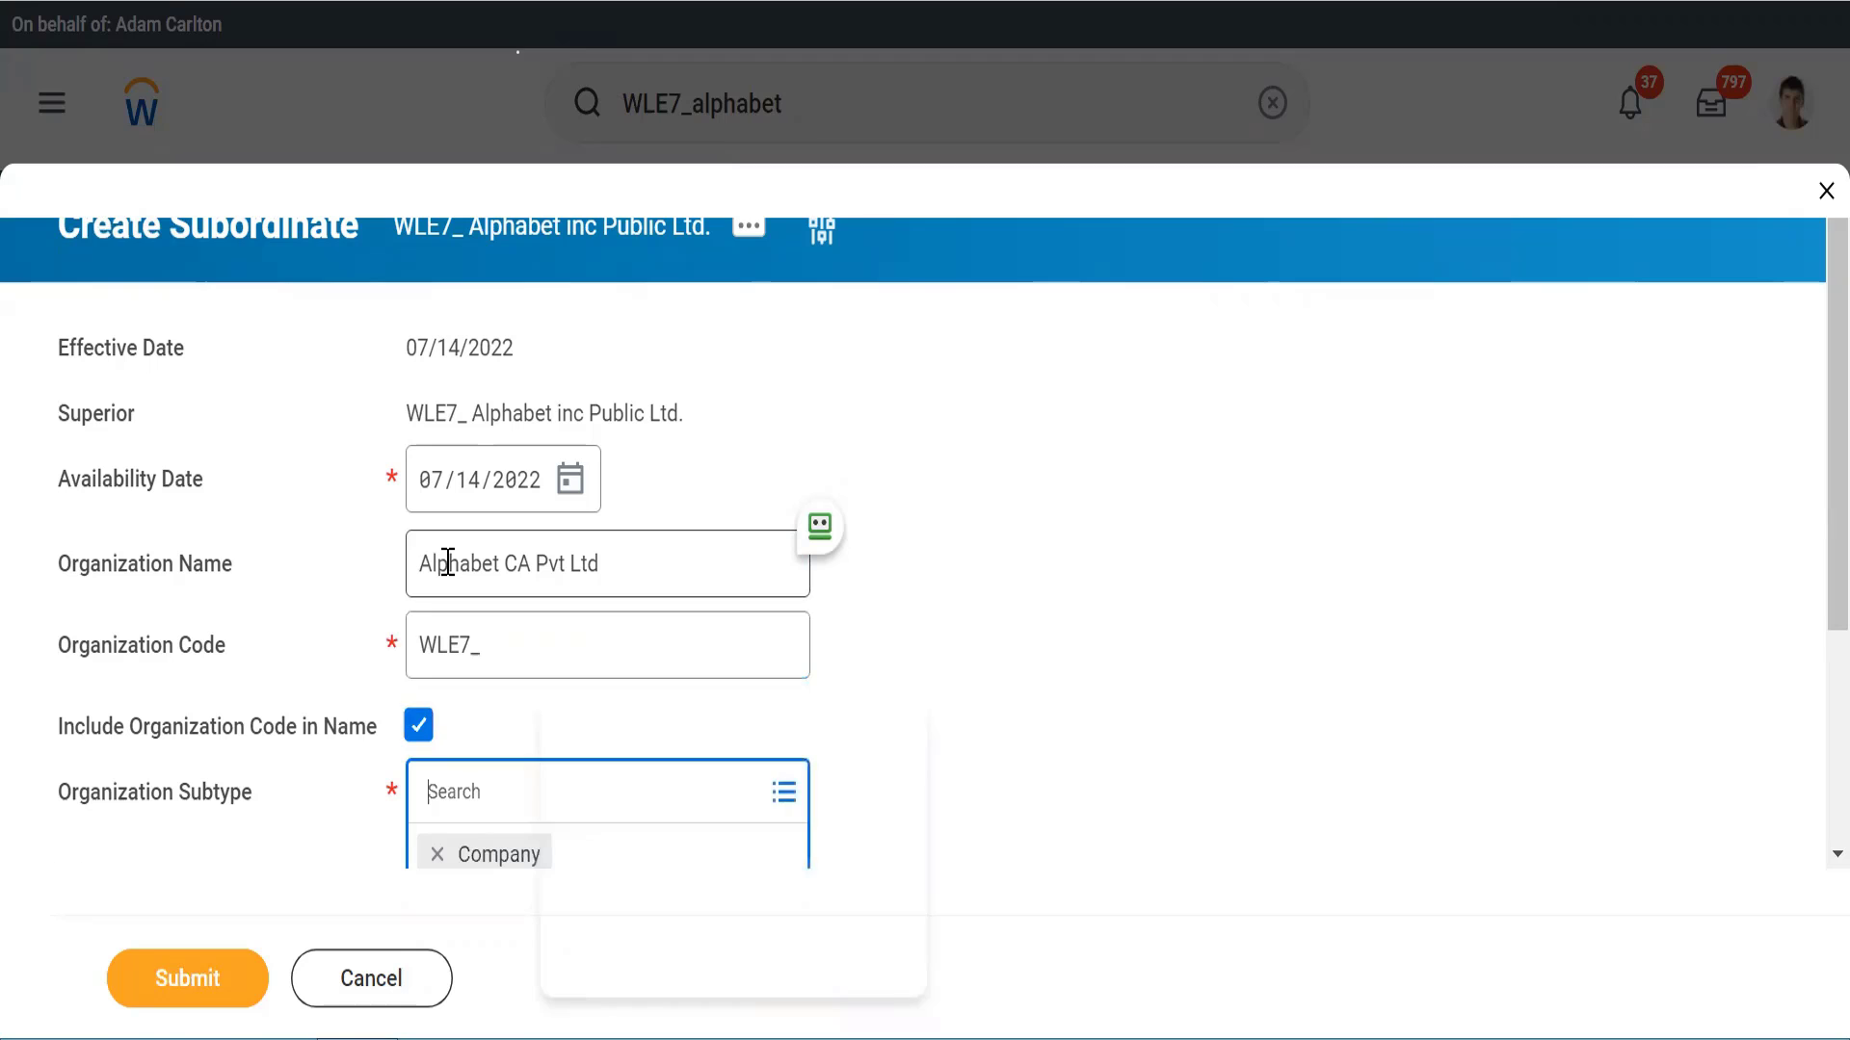
# Step: Submit the new Alphabet CA Pvt Ltd subordinate and dismiss the submission notice
pyautogui.click(1007, 821)
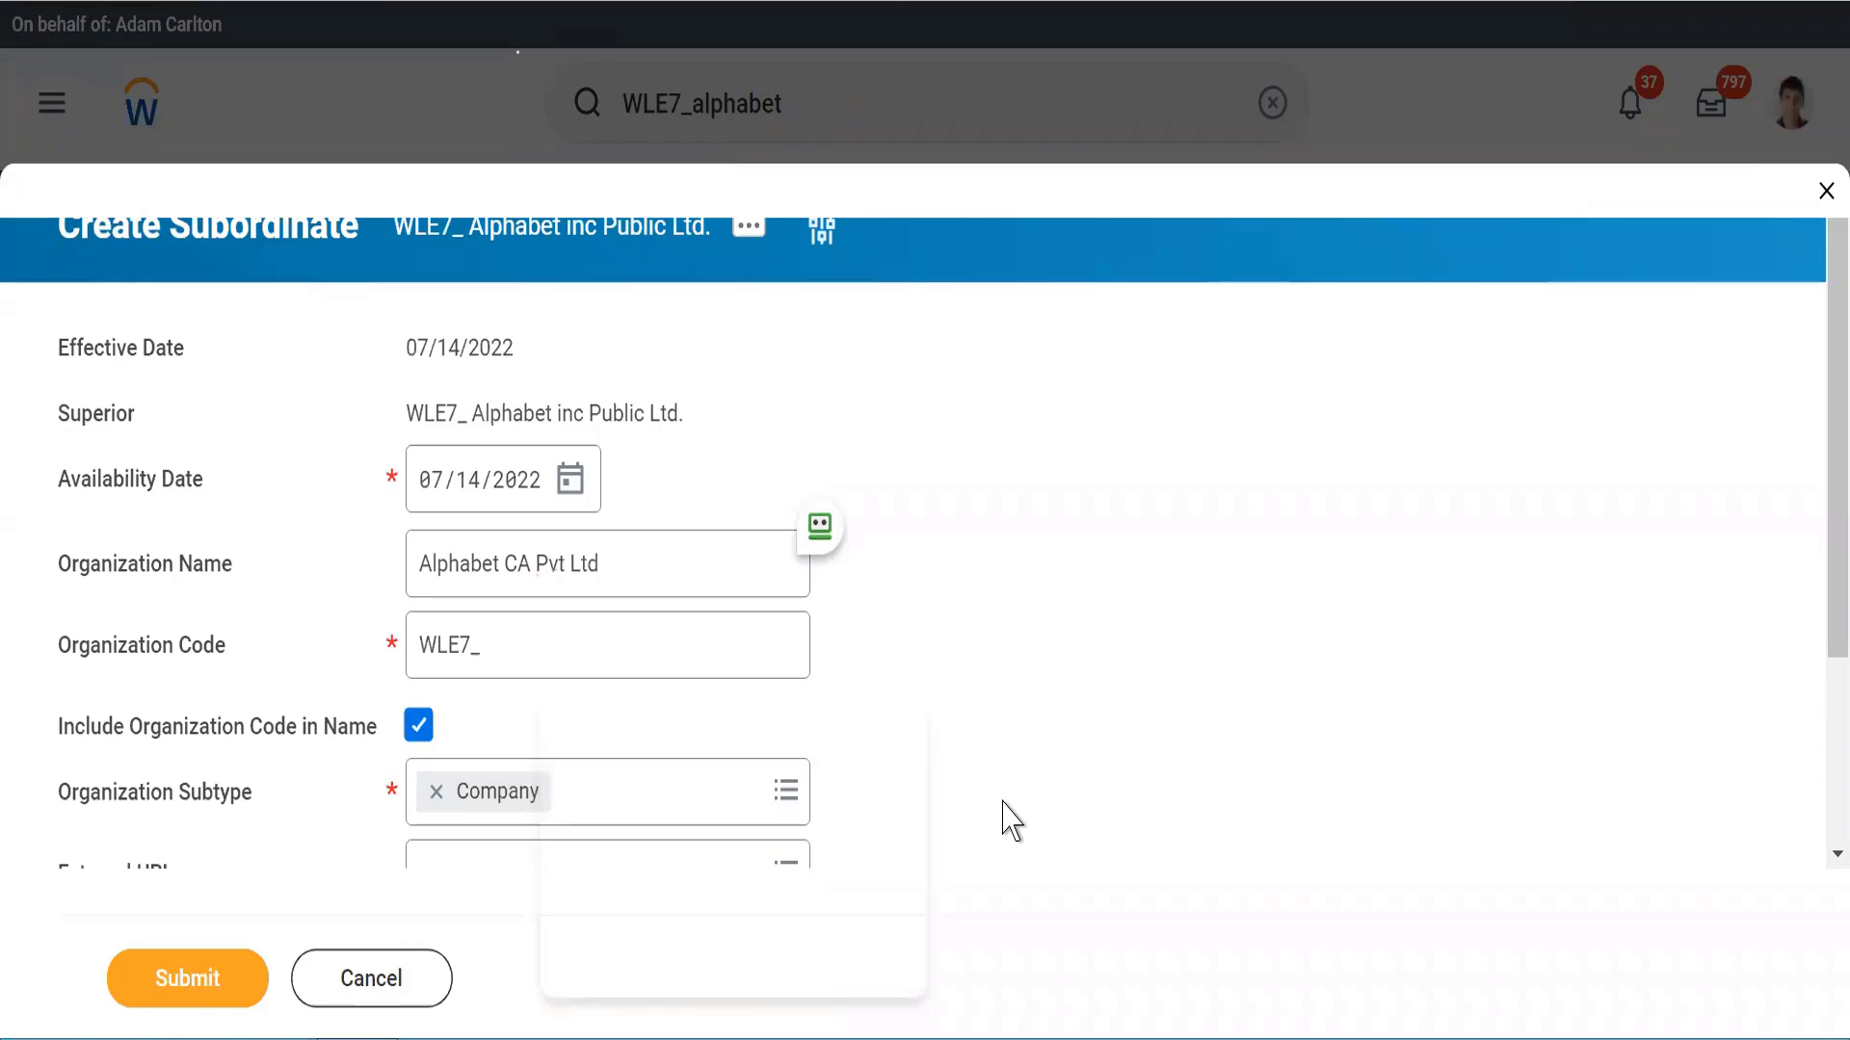
pyautogui.scroll(-3, 1006, 821)
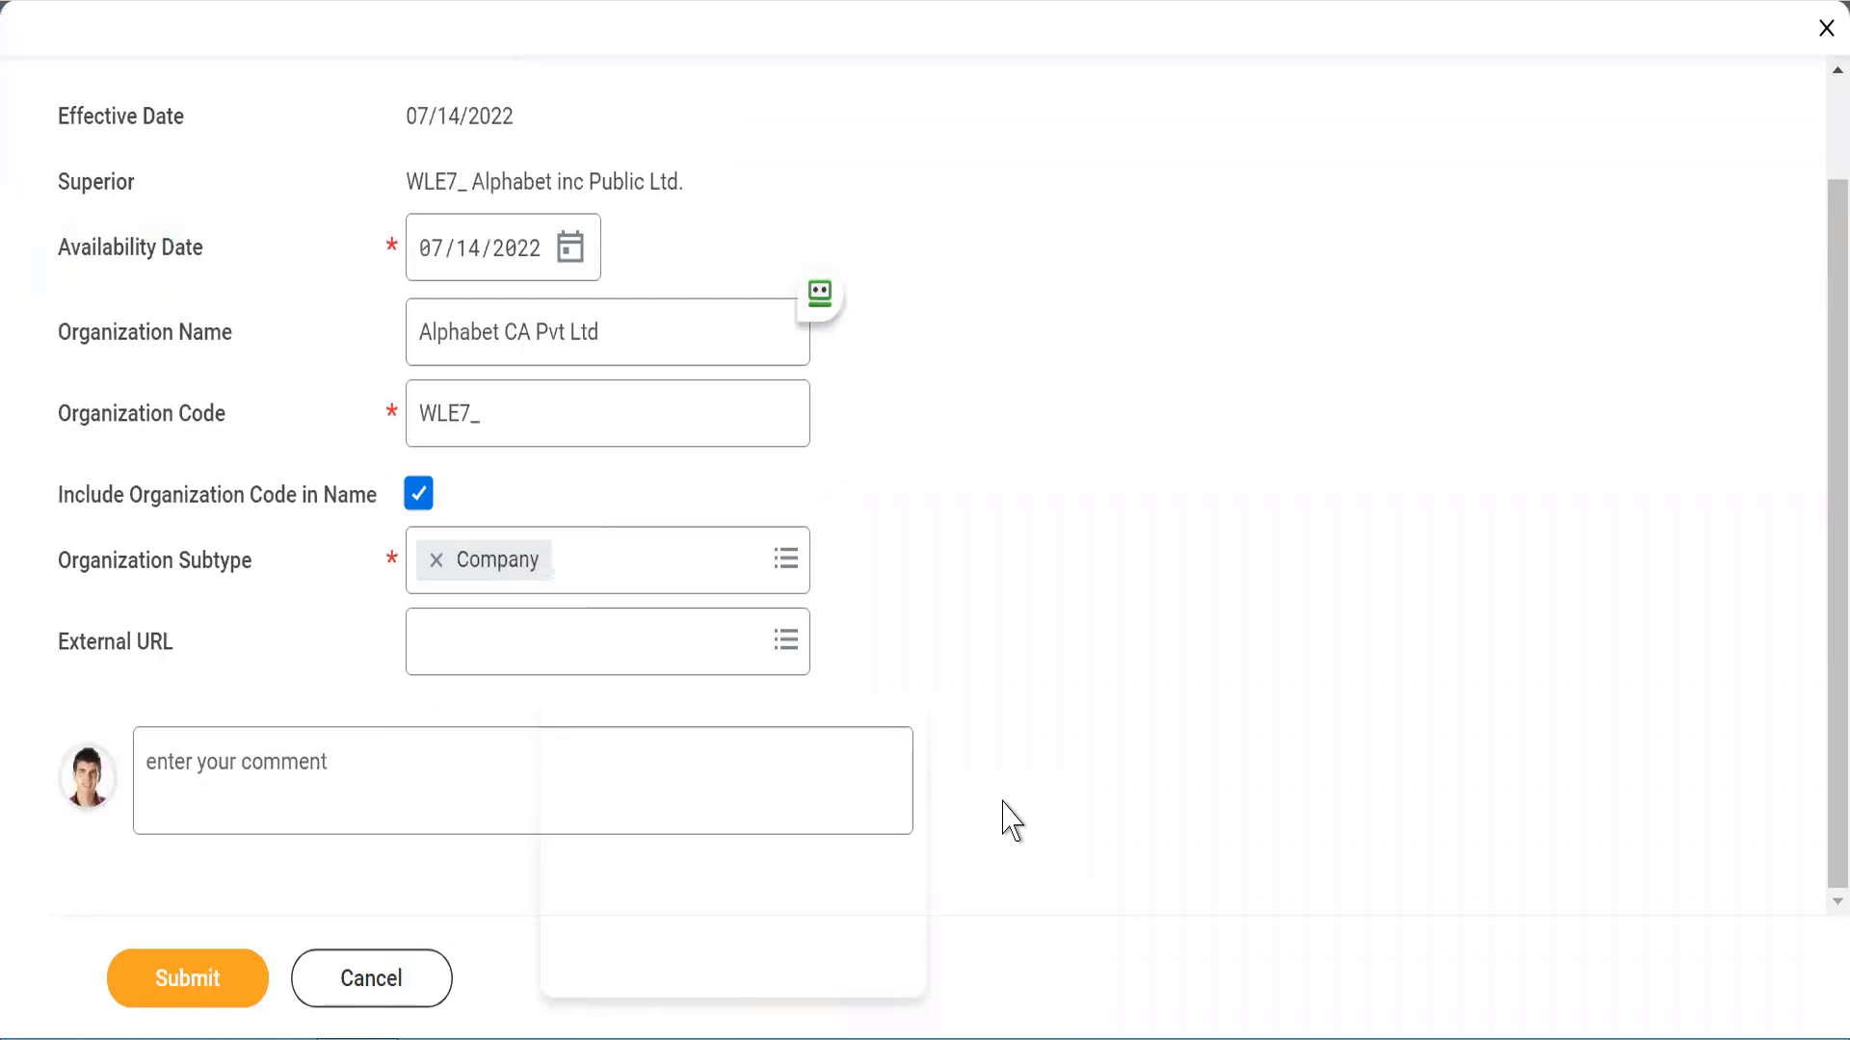
pyautogui.click(147, 992)
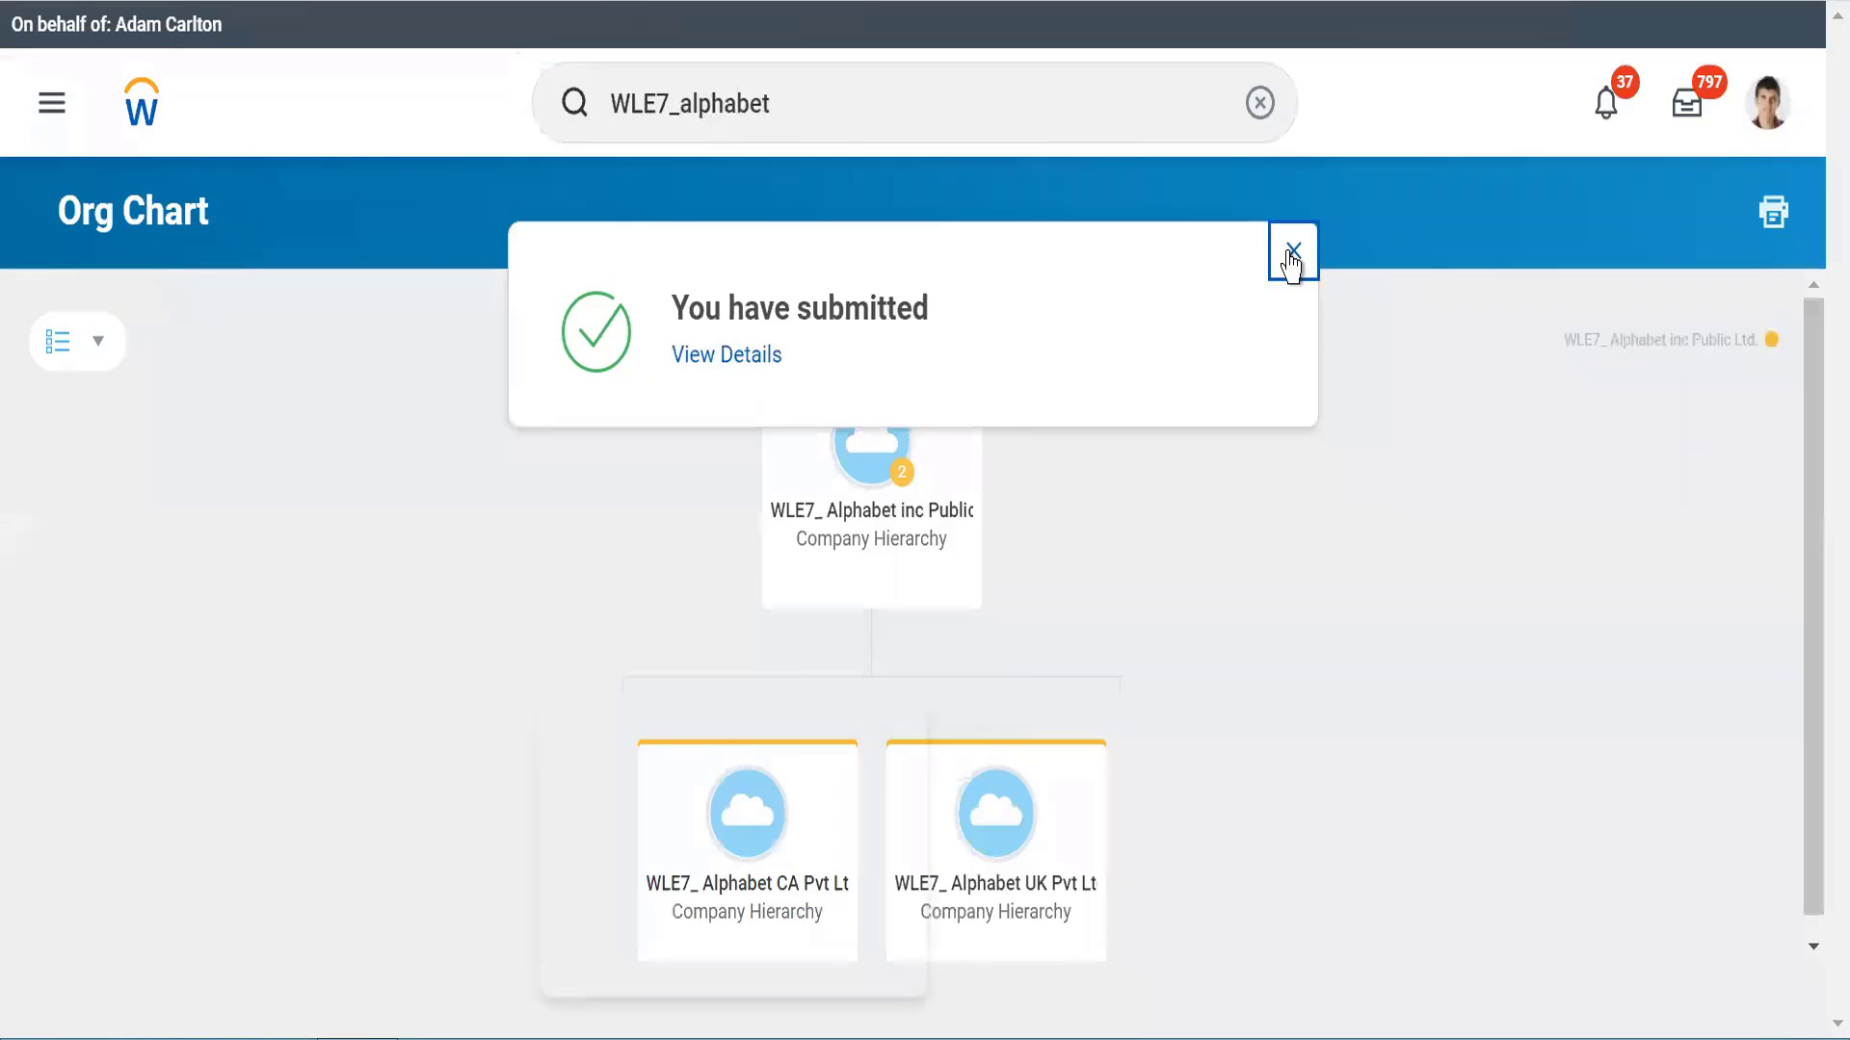
pyautogui.click(1290, 253)
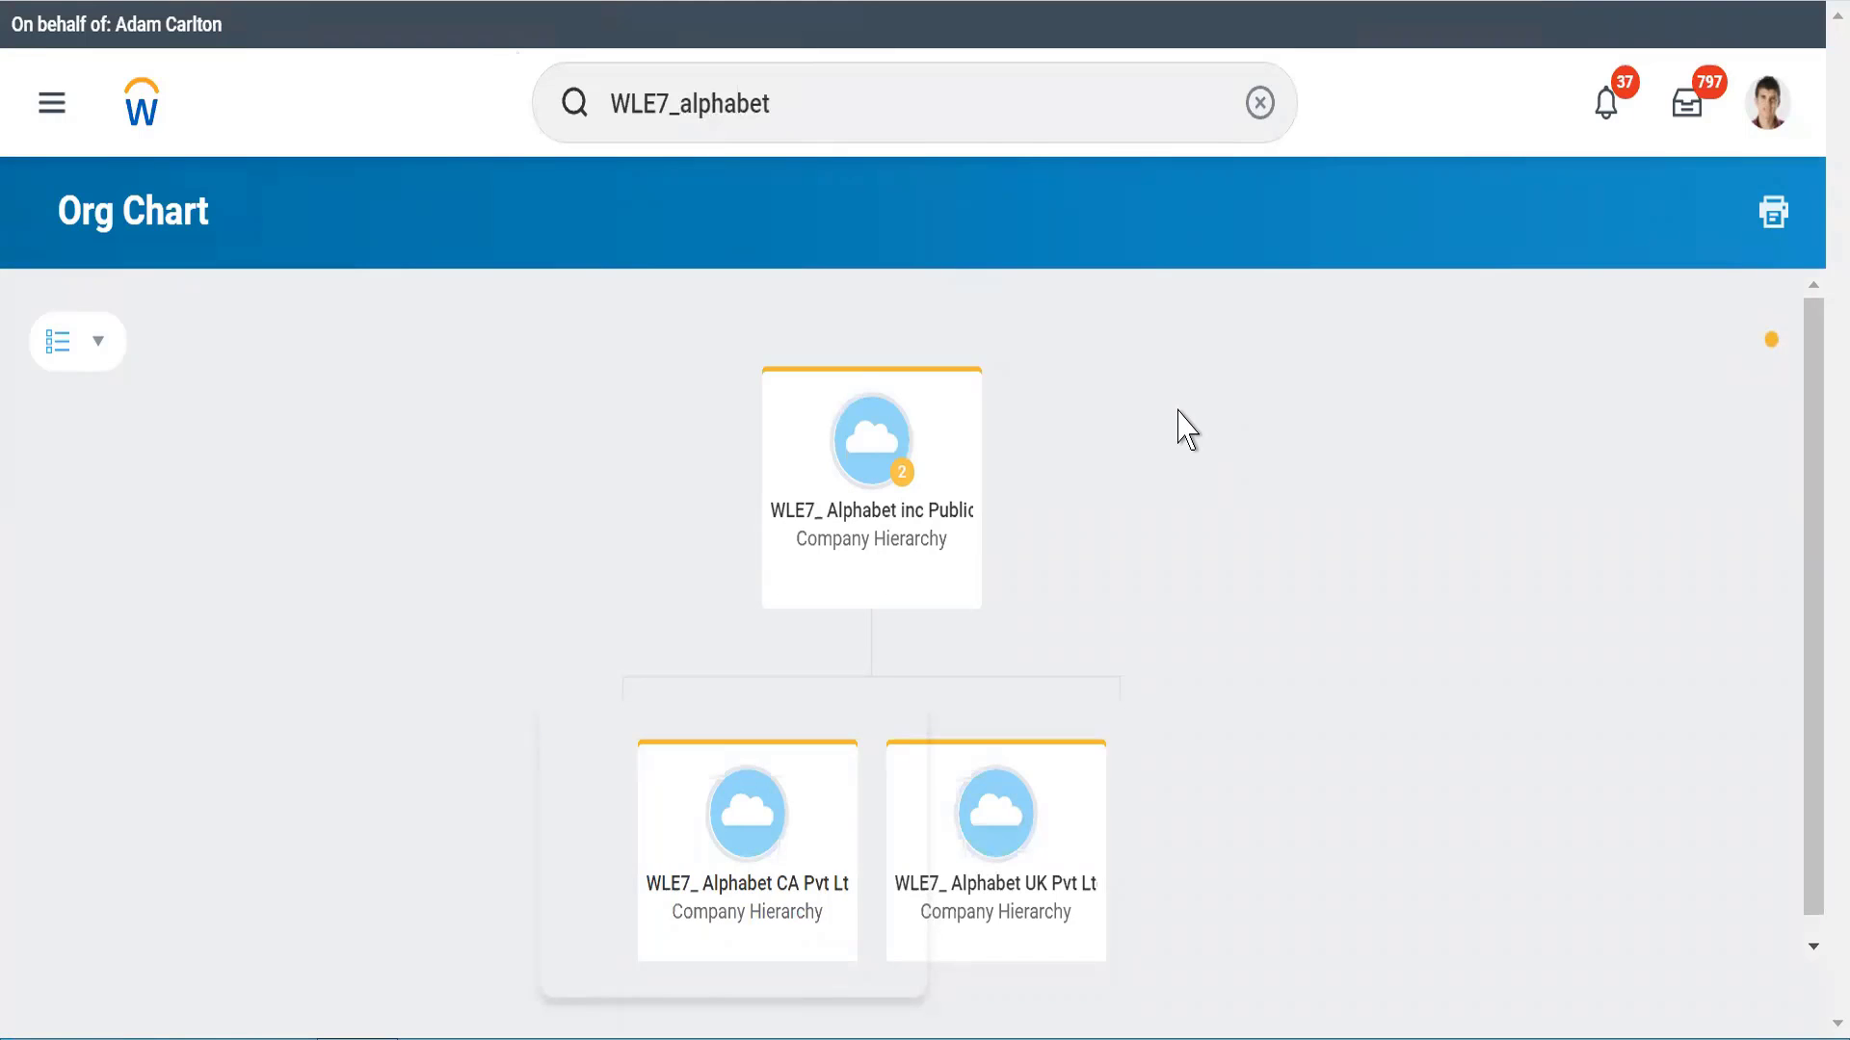
# Step: Find the Create Location Hierarchy task and start it with the reorganization WLE7_Alphabet (07/13/2022)
pyautogui.click(677, 125)
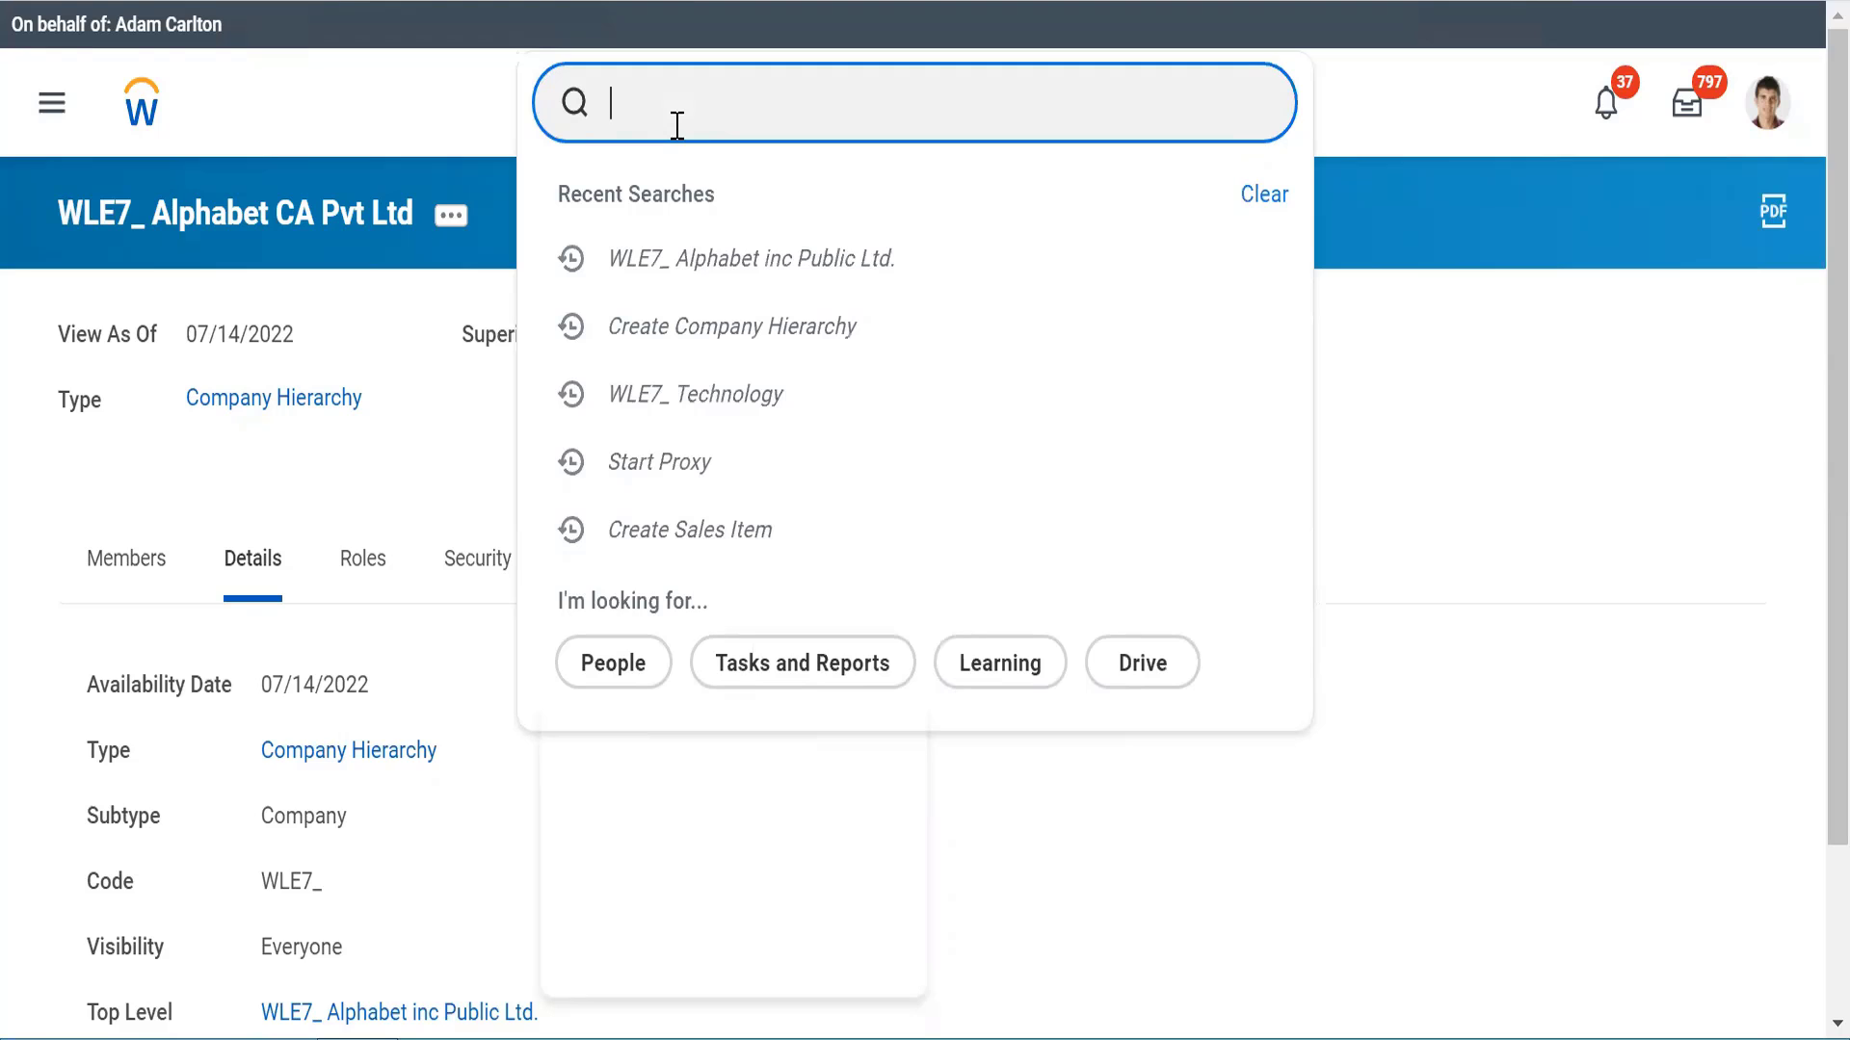
pyautogui.write('Cre')
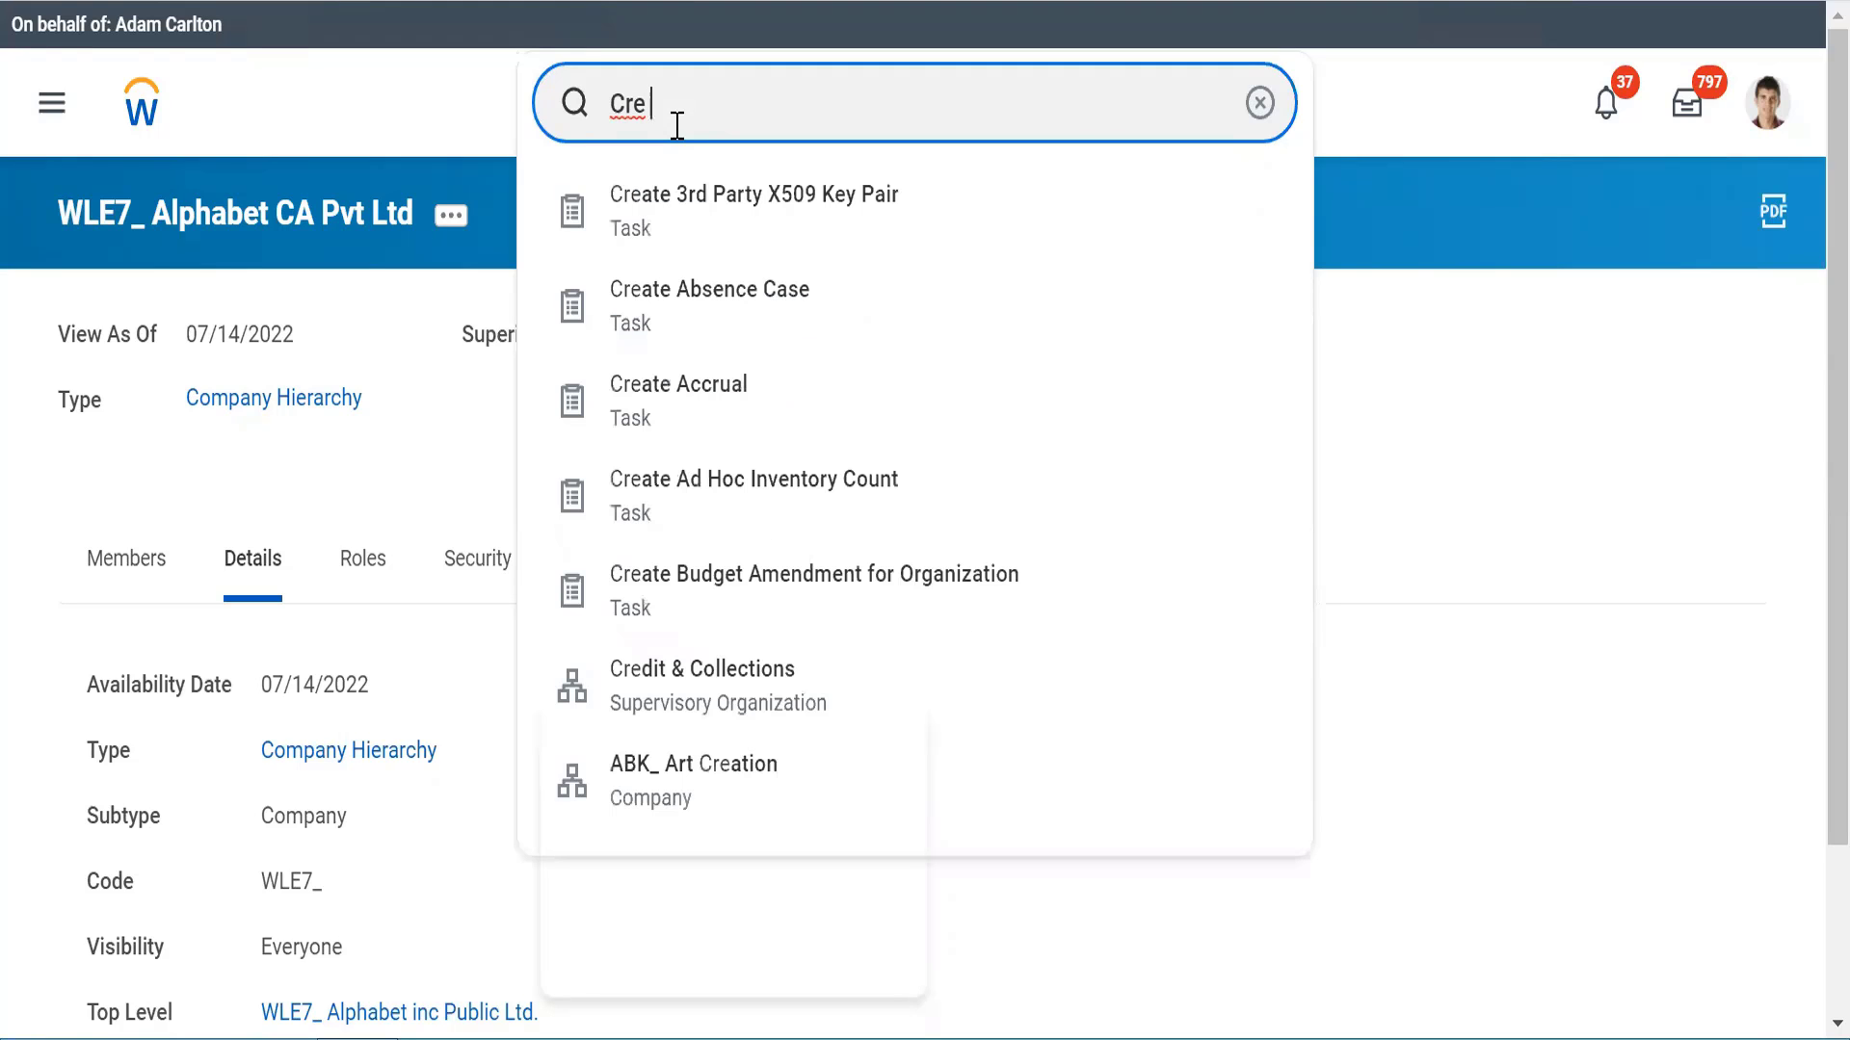
pyautogui.write(' loc hier')
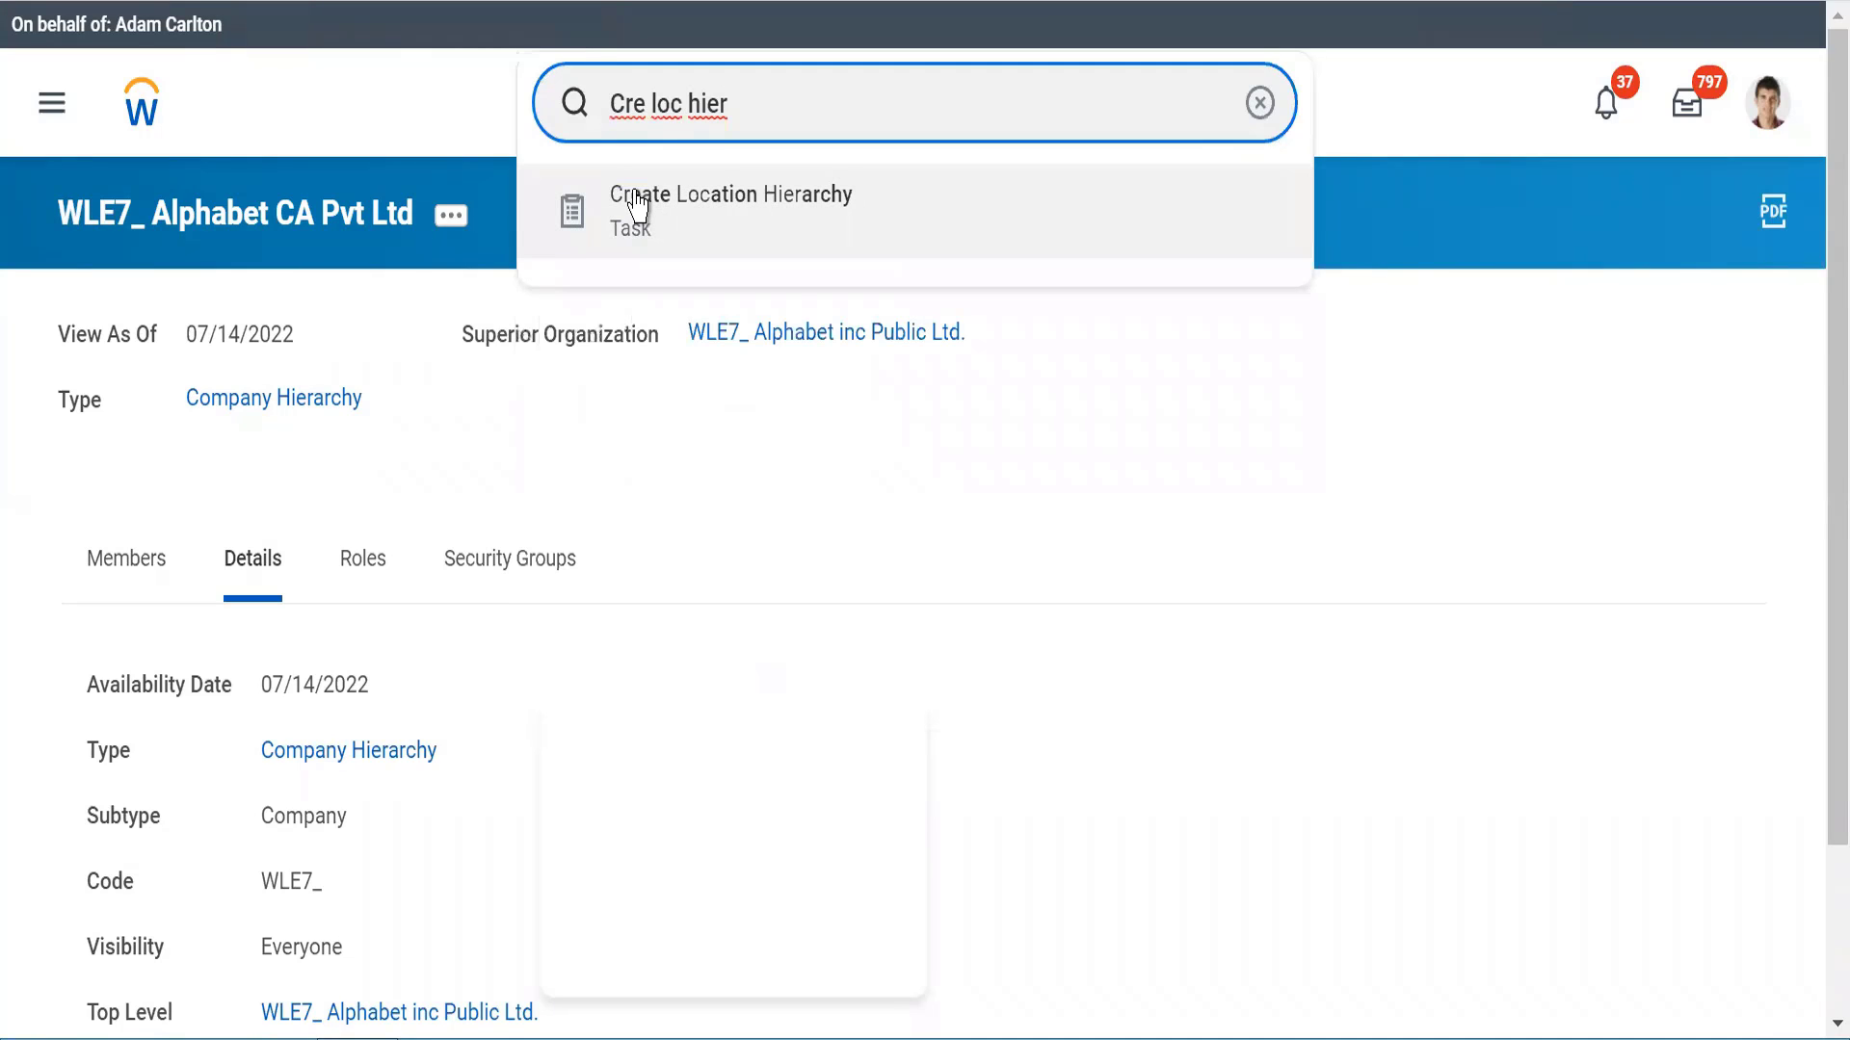
pyautogui.click(637, 205)
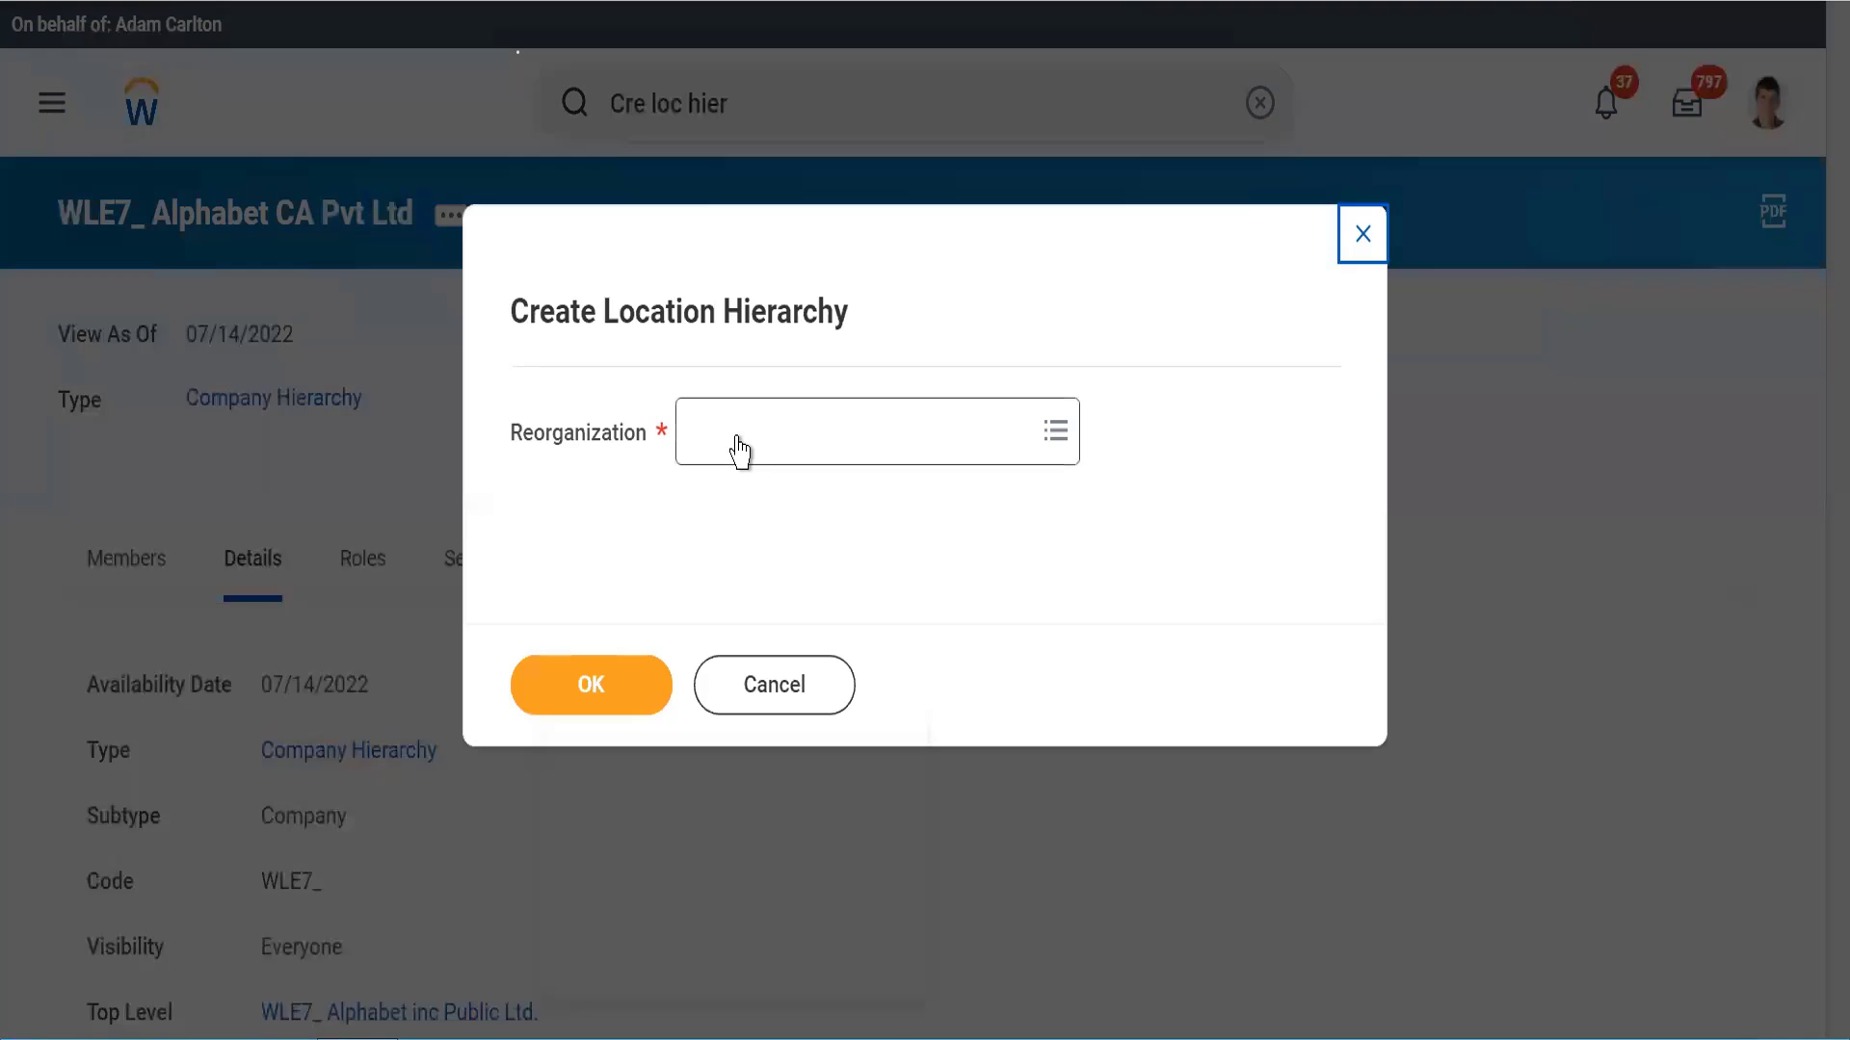
pyautogui.click(739, 450)
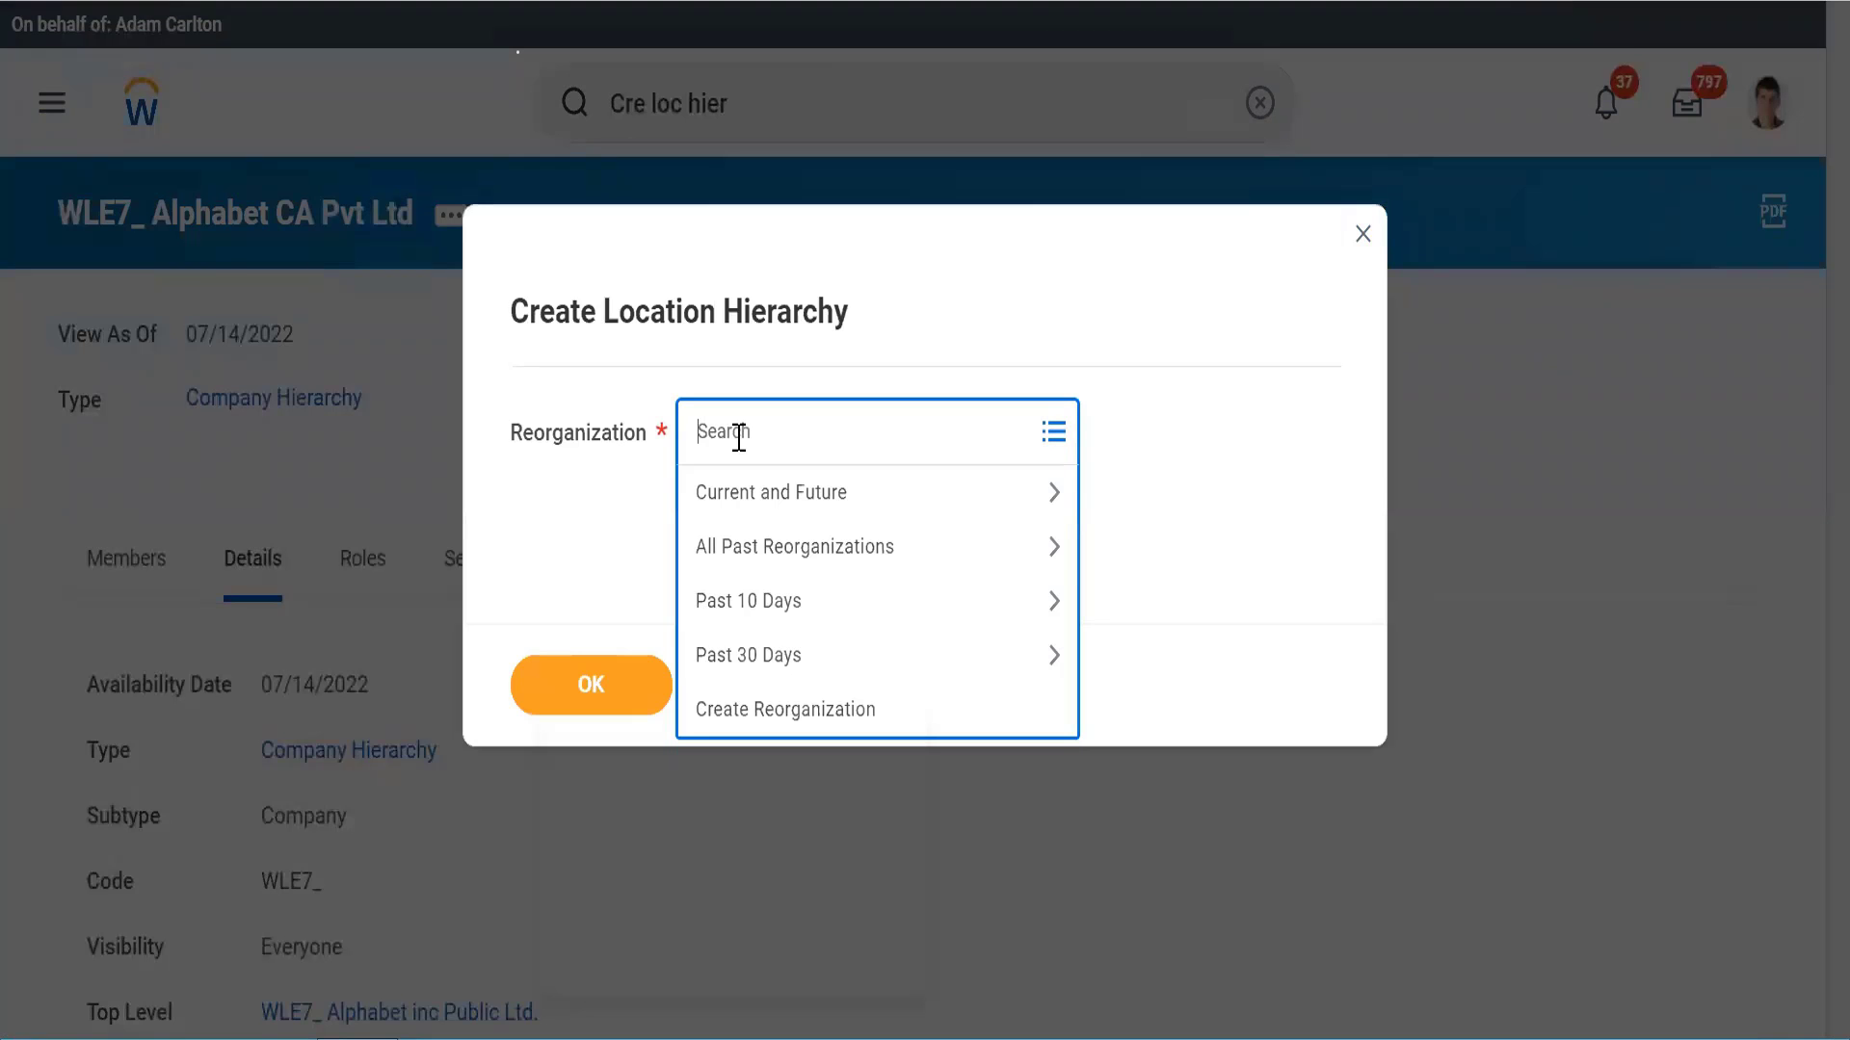
pyautogui.write('WLE7_Alphabet (07/13/2022')
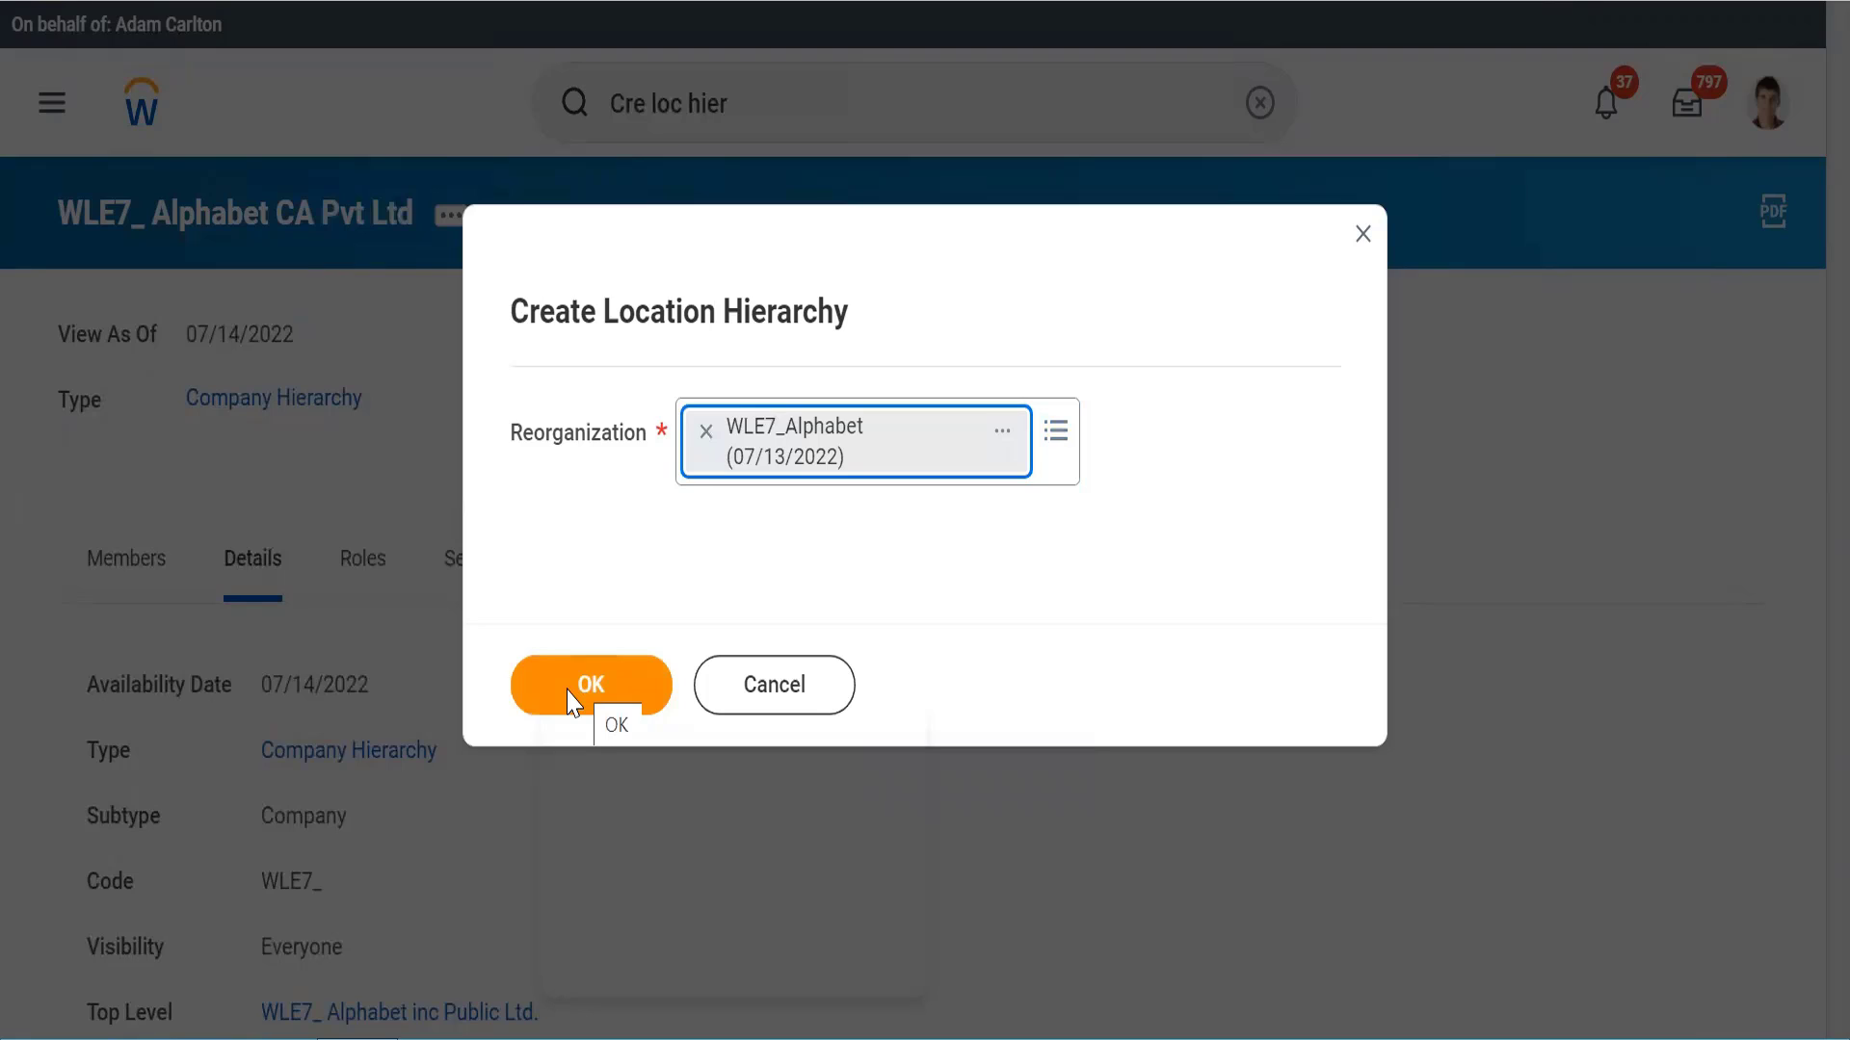
pyautogui.click(617, 681)
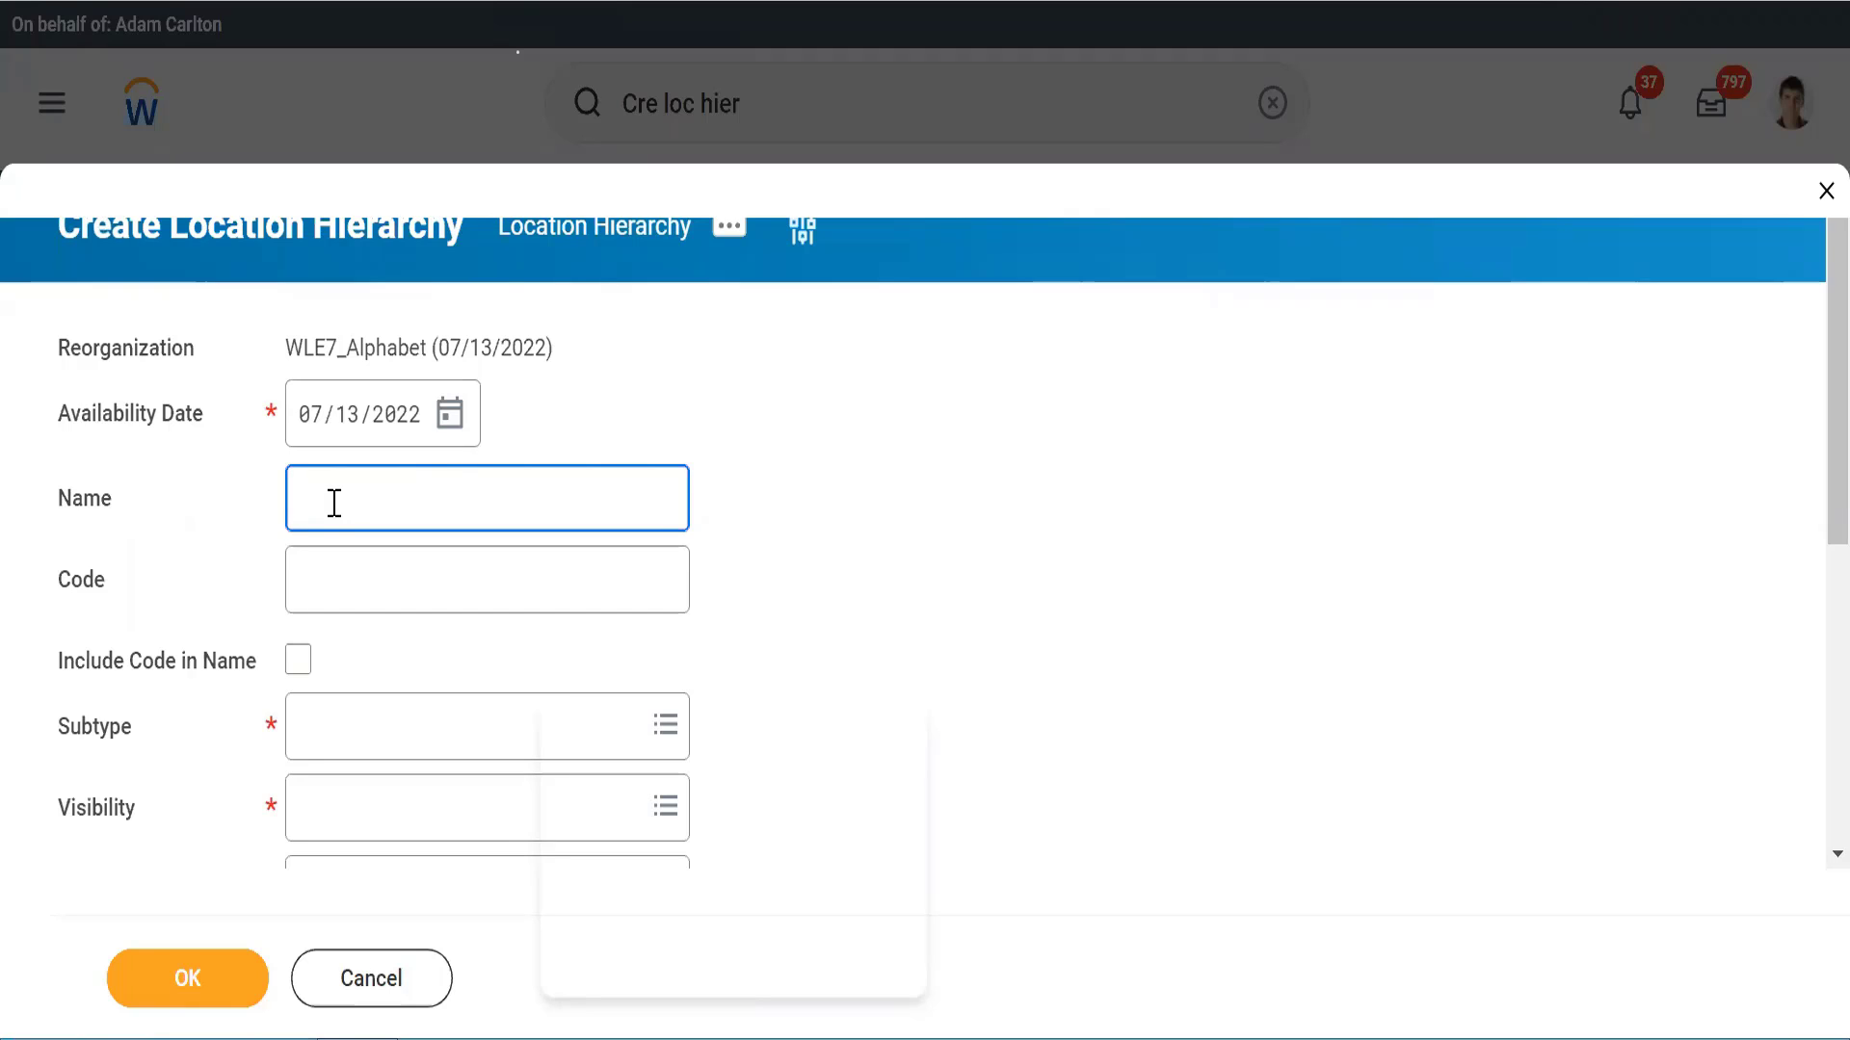
# Step: Name the location hierarchy "San Fransisco" with the code WLE7_, and include the code in the name
pyautogui.write('San Fransisco')
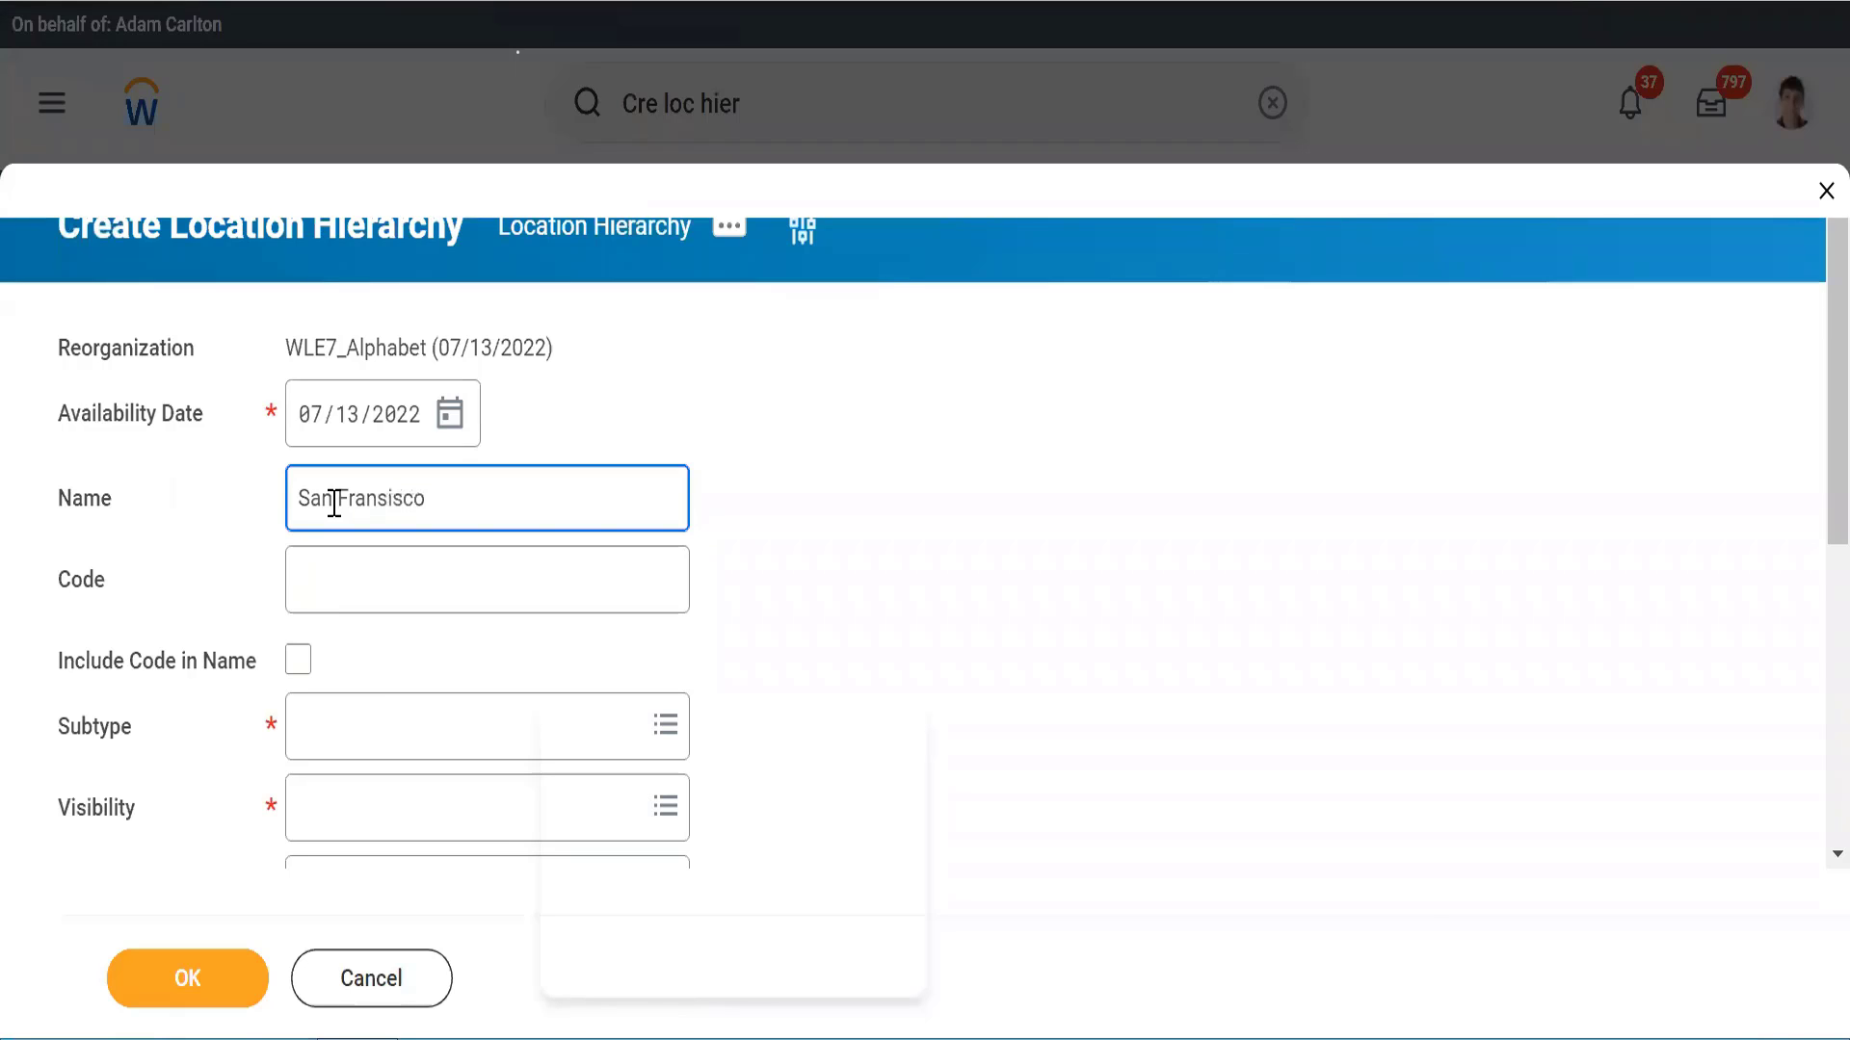
pyautogui.press('Tab')
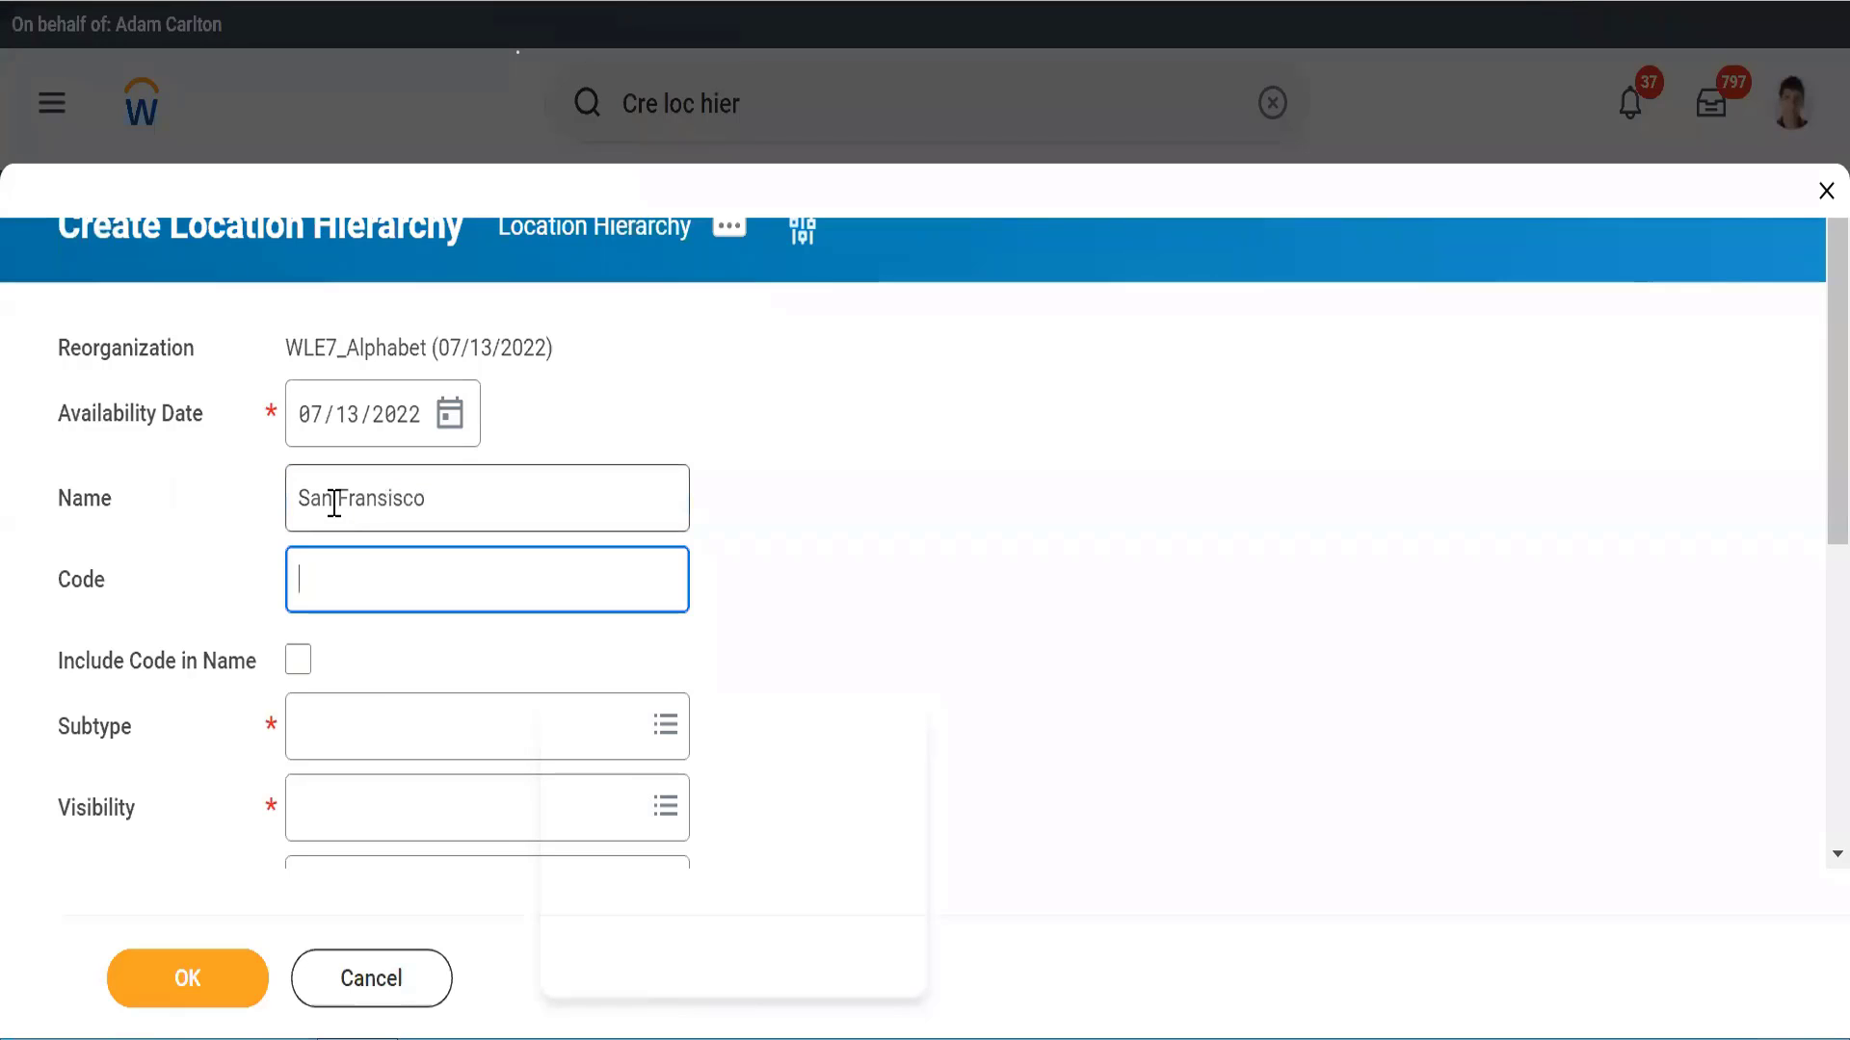
pyautogui.write('WLE7')
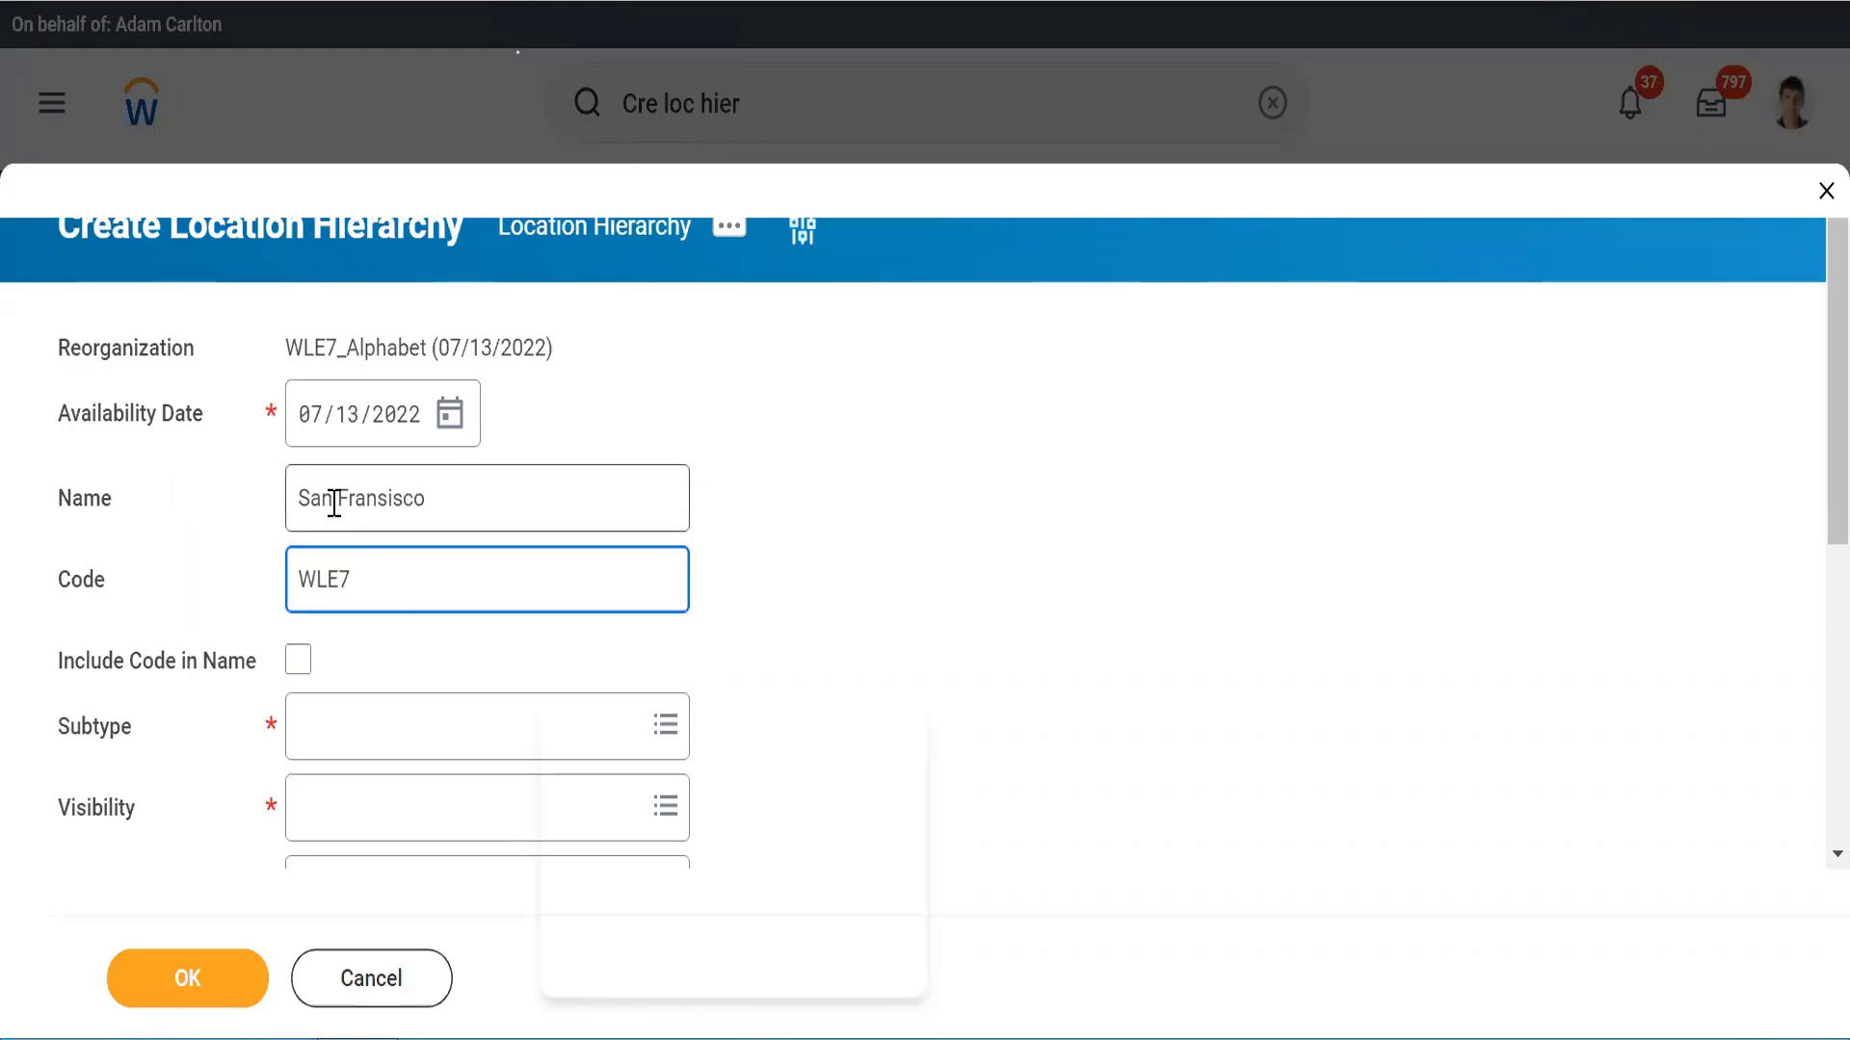
pyautogui.write('_')
pyautogui.click(298, 660)
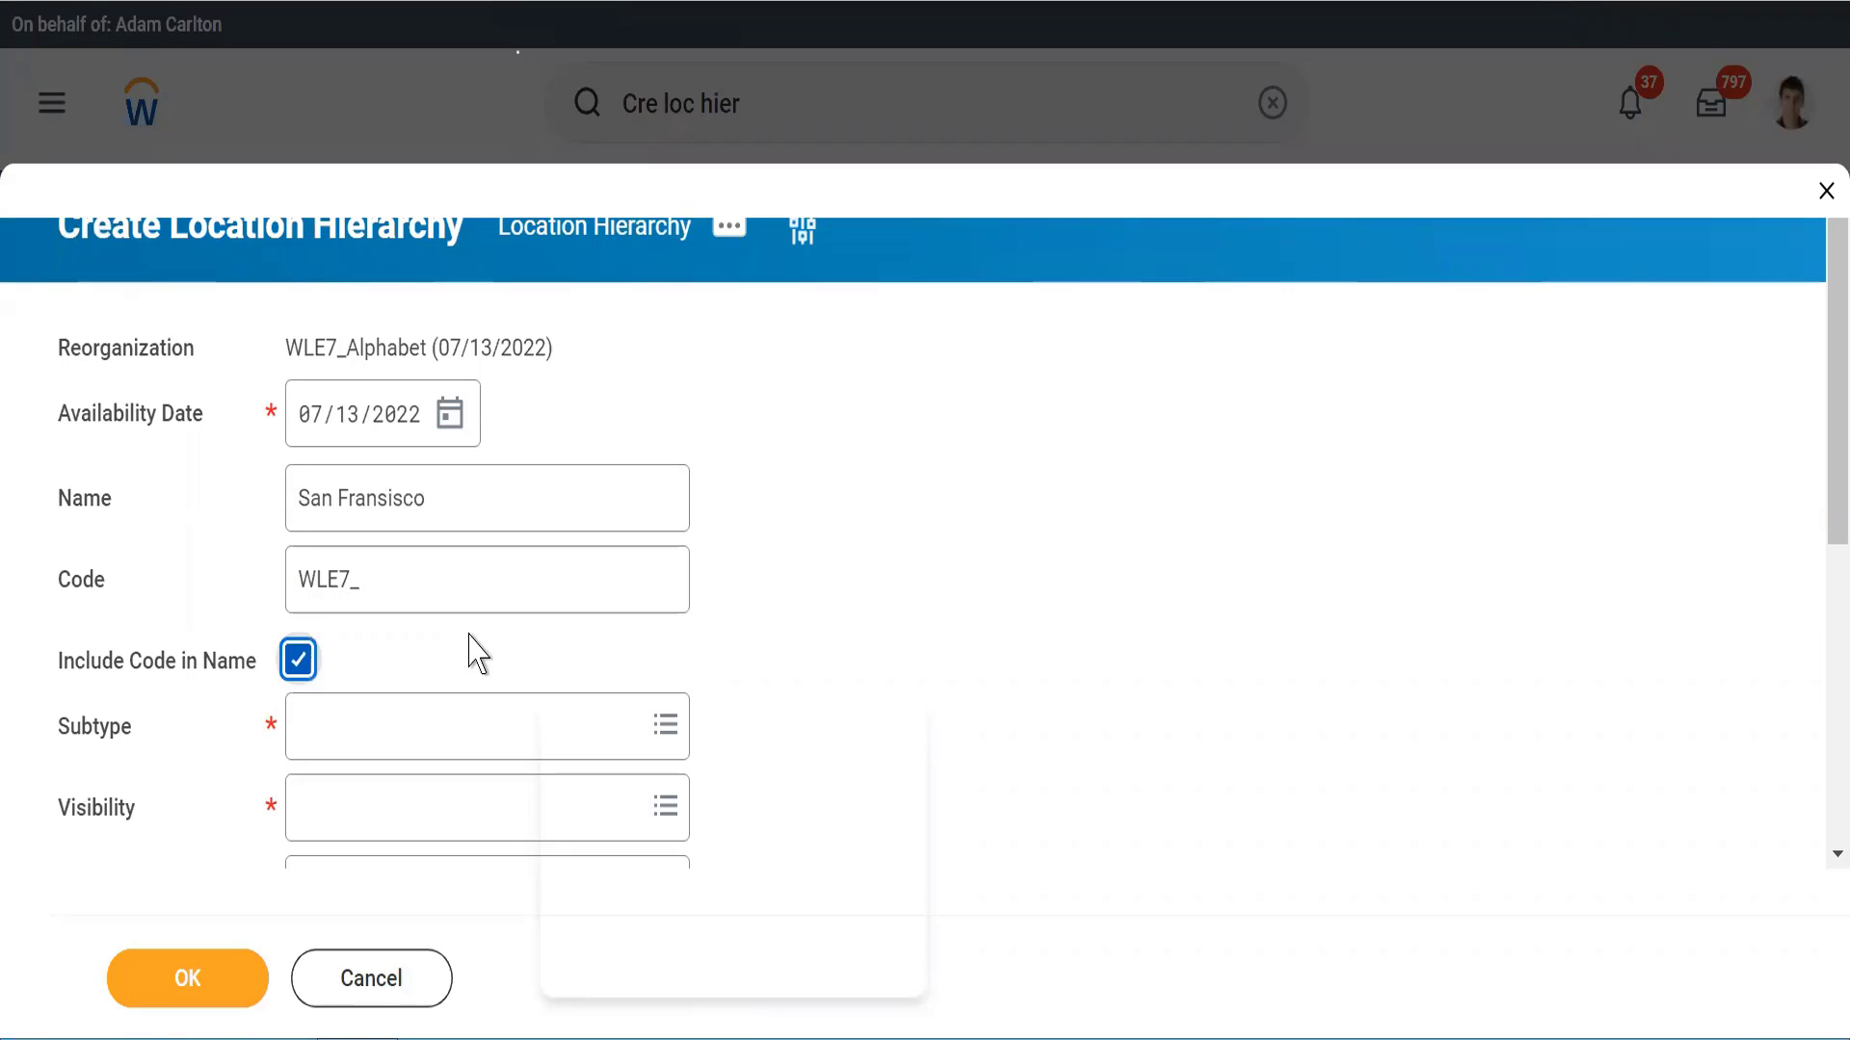
# Step: Set the location hierarchy's subtype to Geographic Division
pyautogui.scroll(-3, 487, 649)
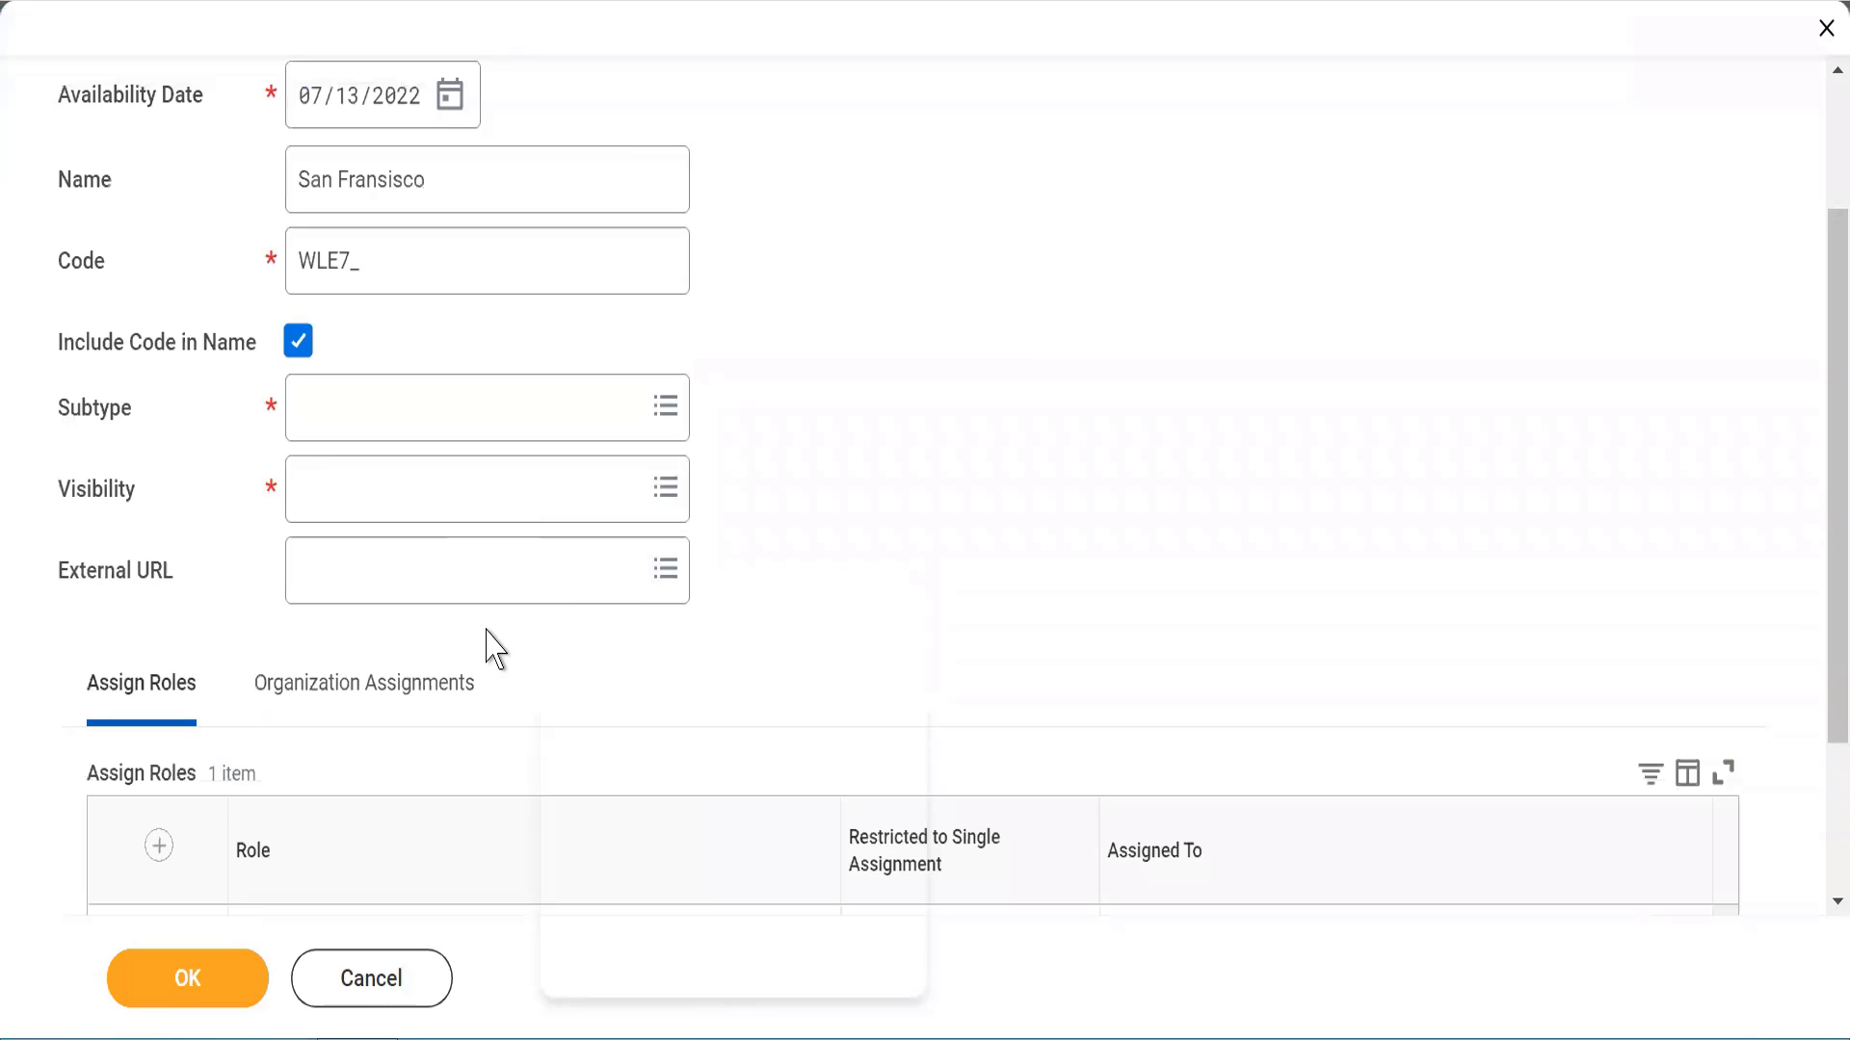
pyautogui.click(348, 411)
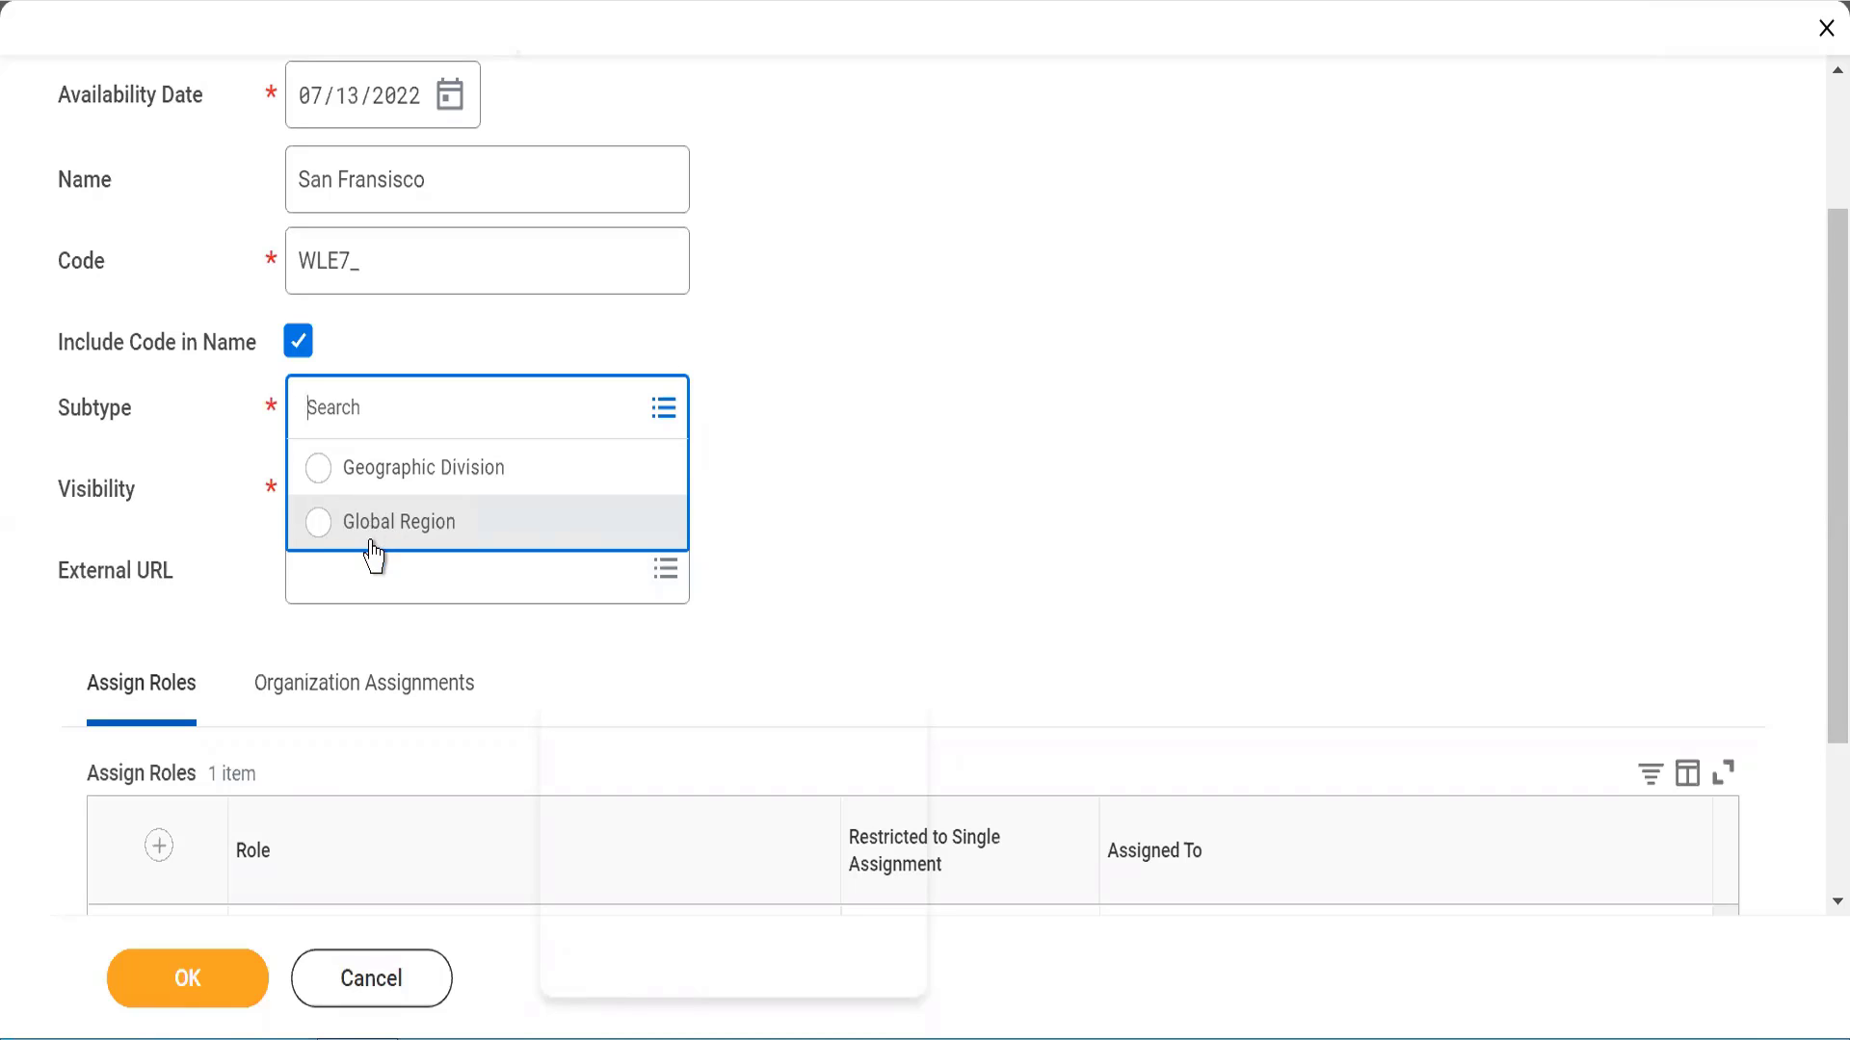
pyautogui.click(318, 470)
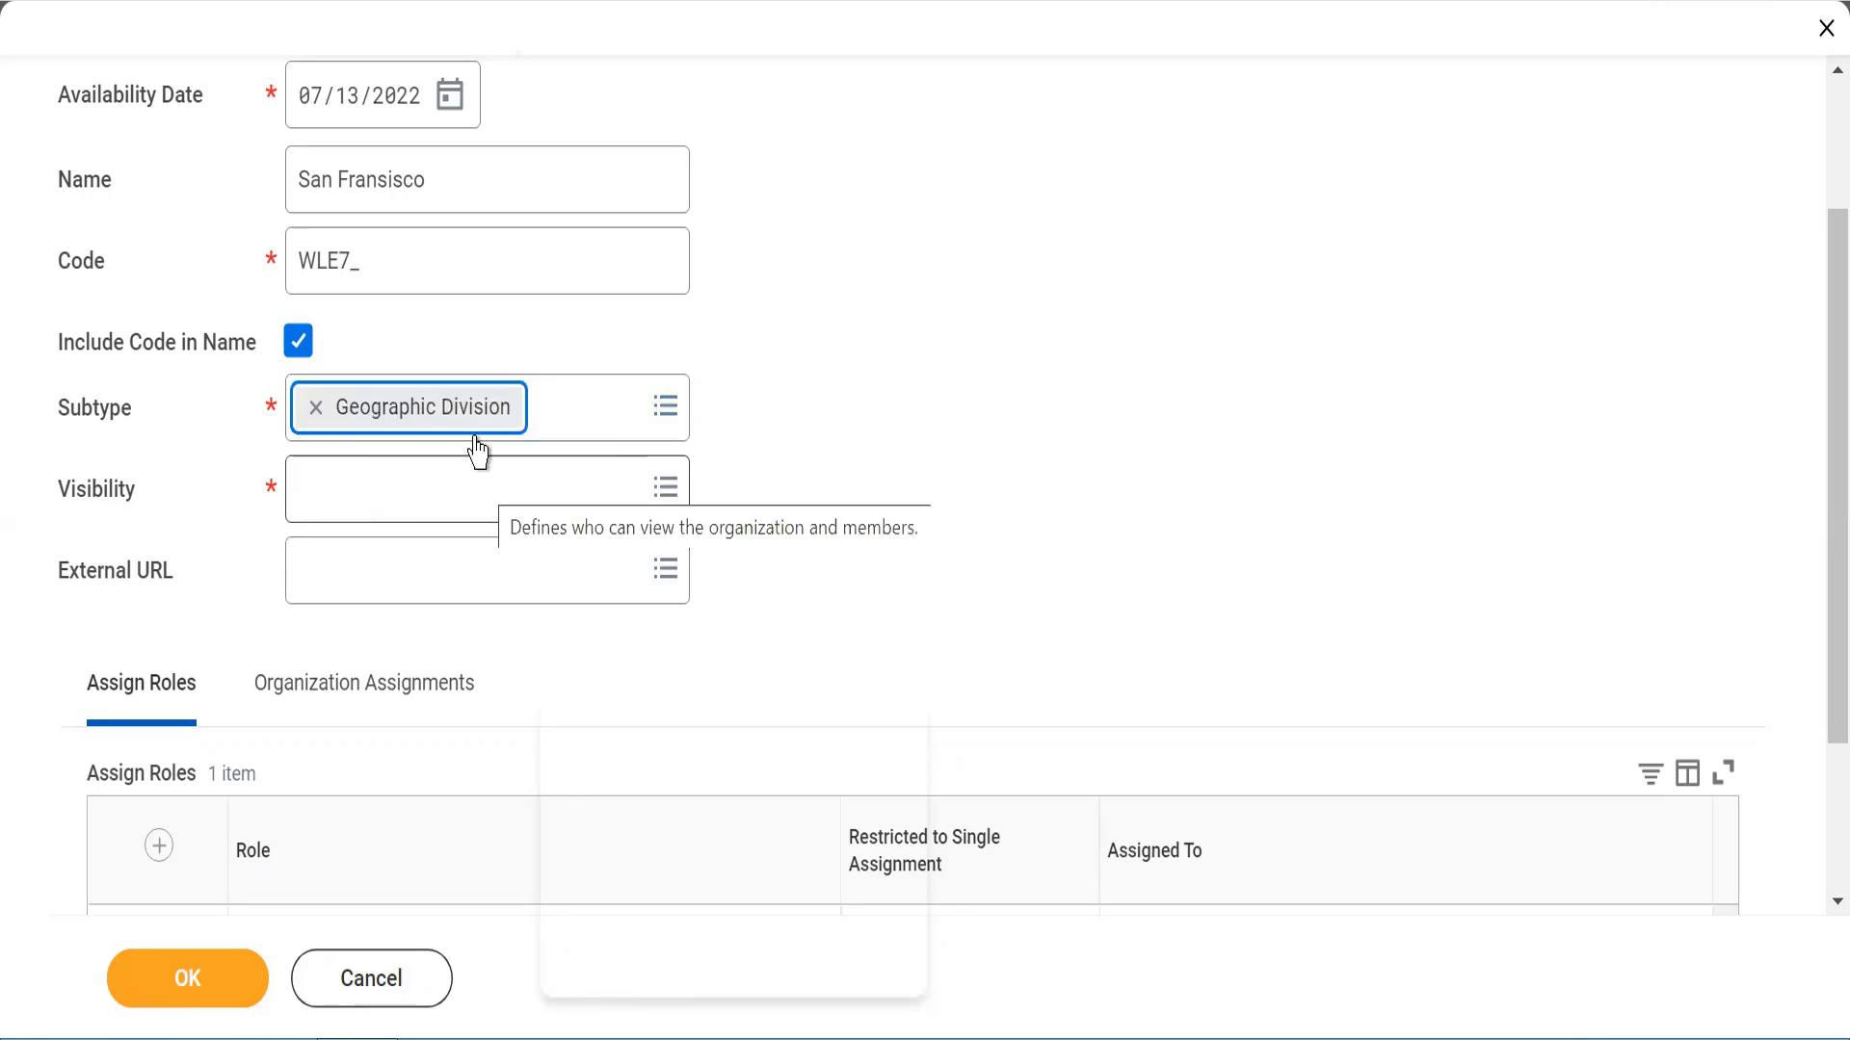
pyautogui.click(817, 399)
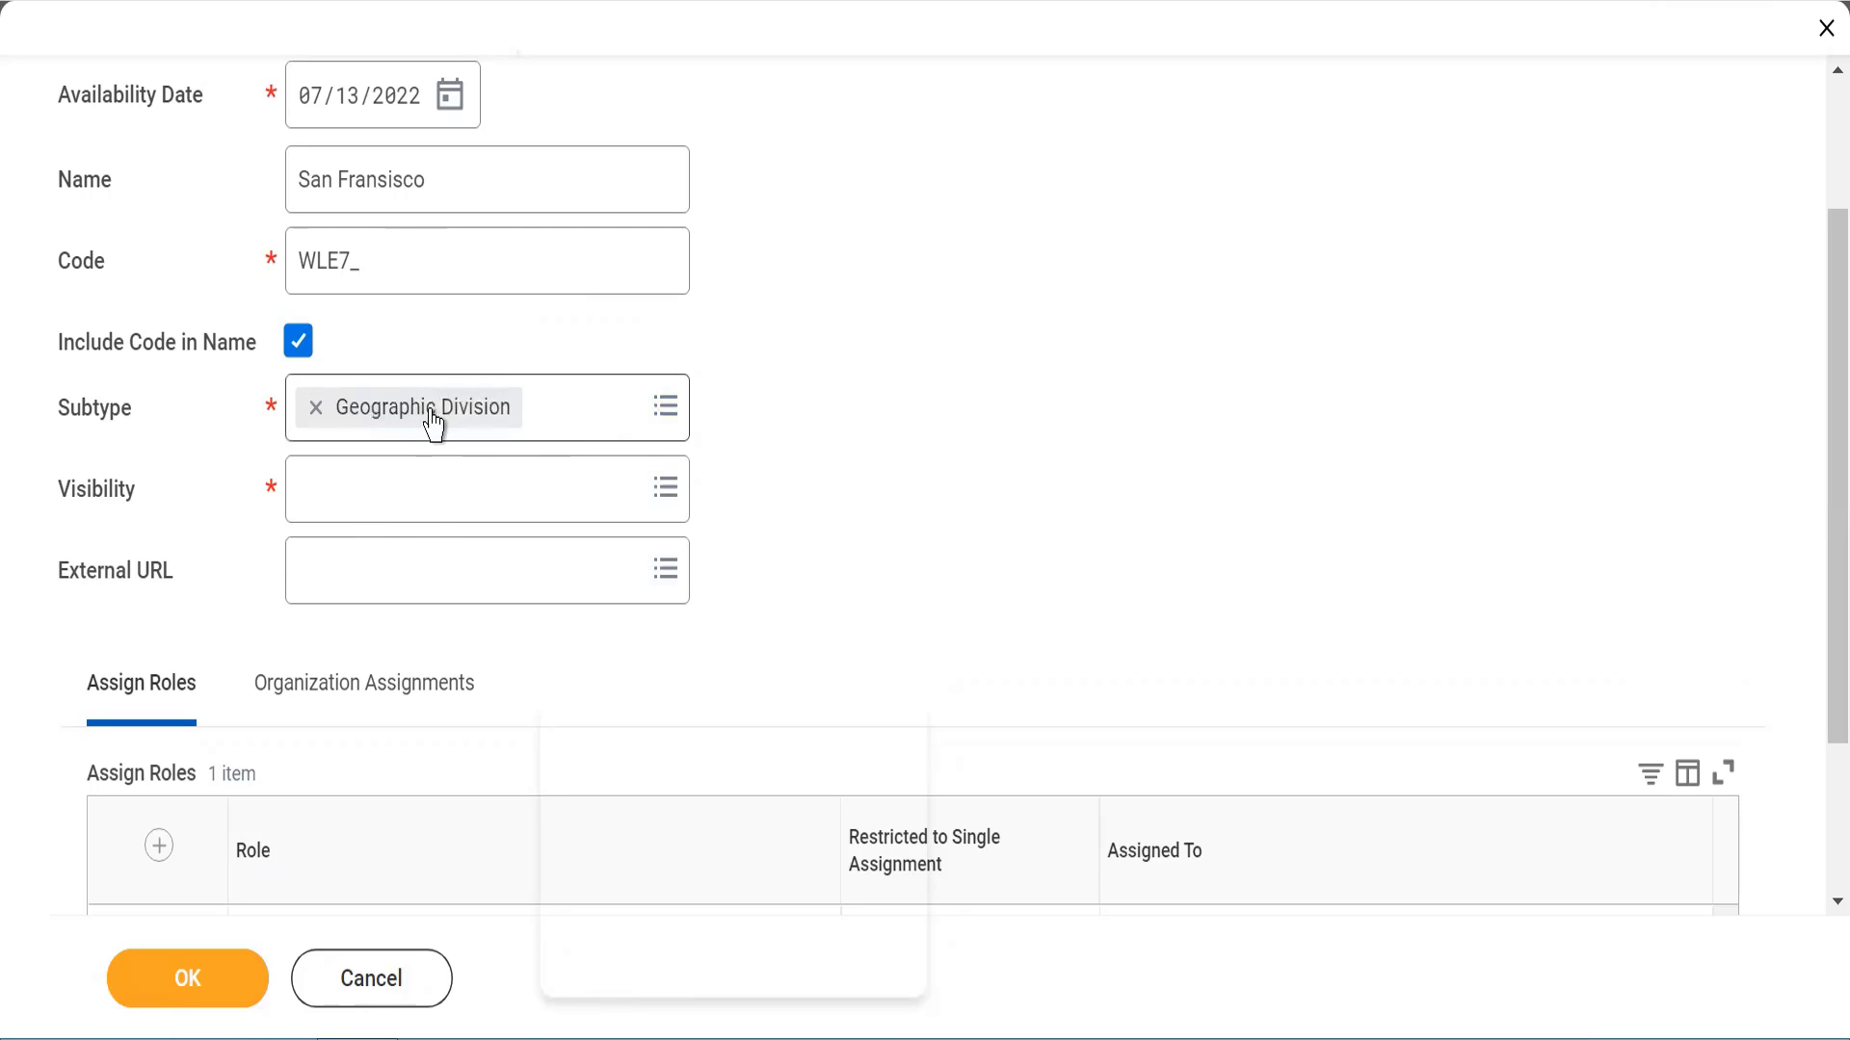
pyautogui.click(556, 409)
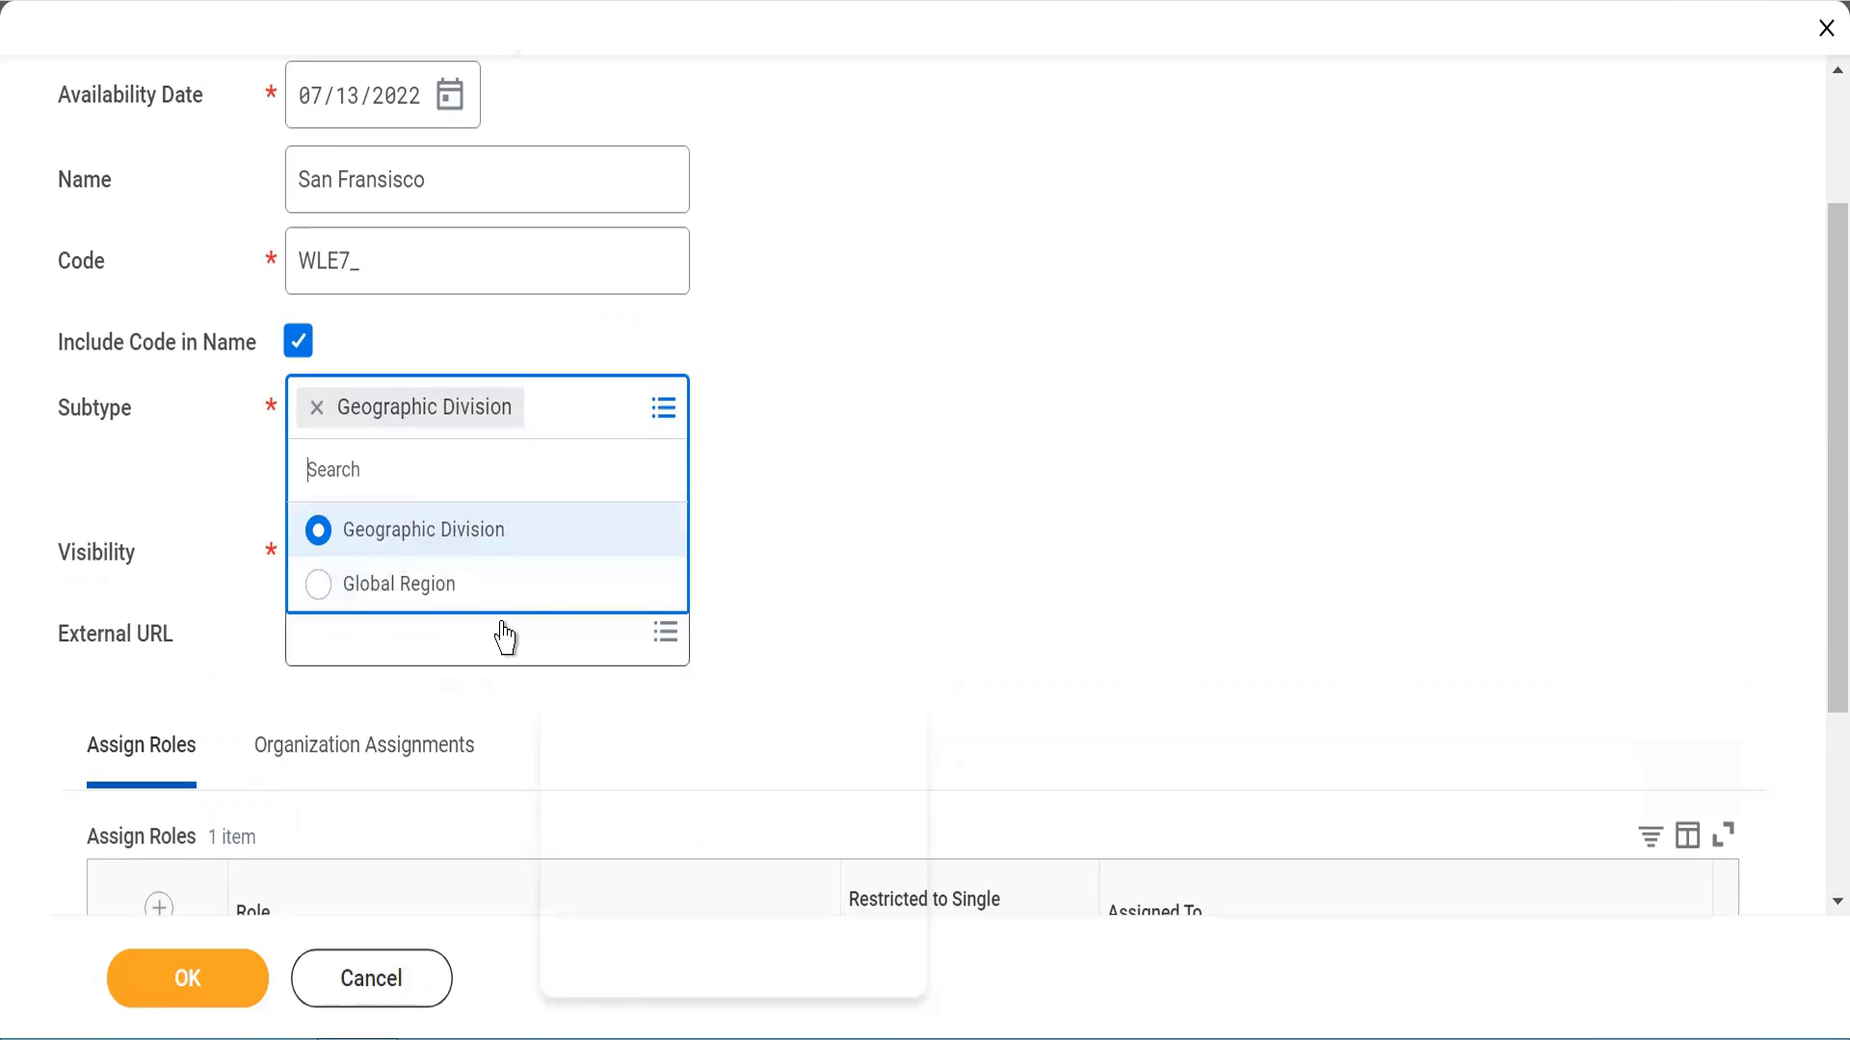
pyautogui.click(893, 445)
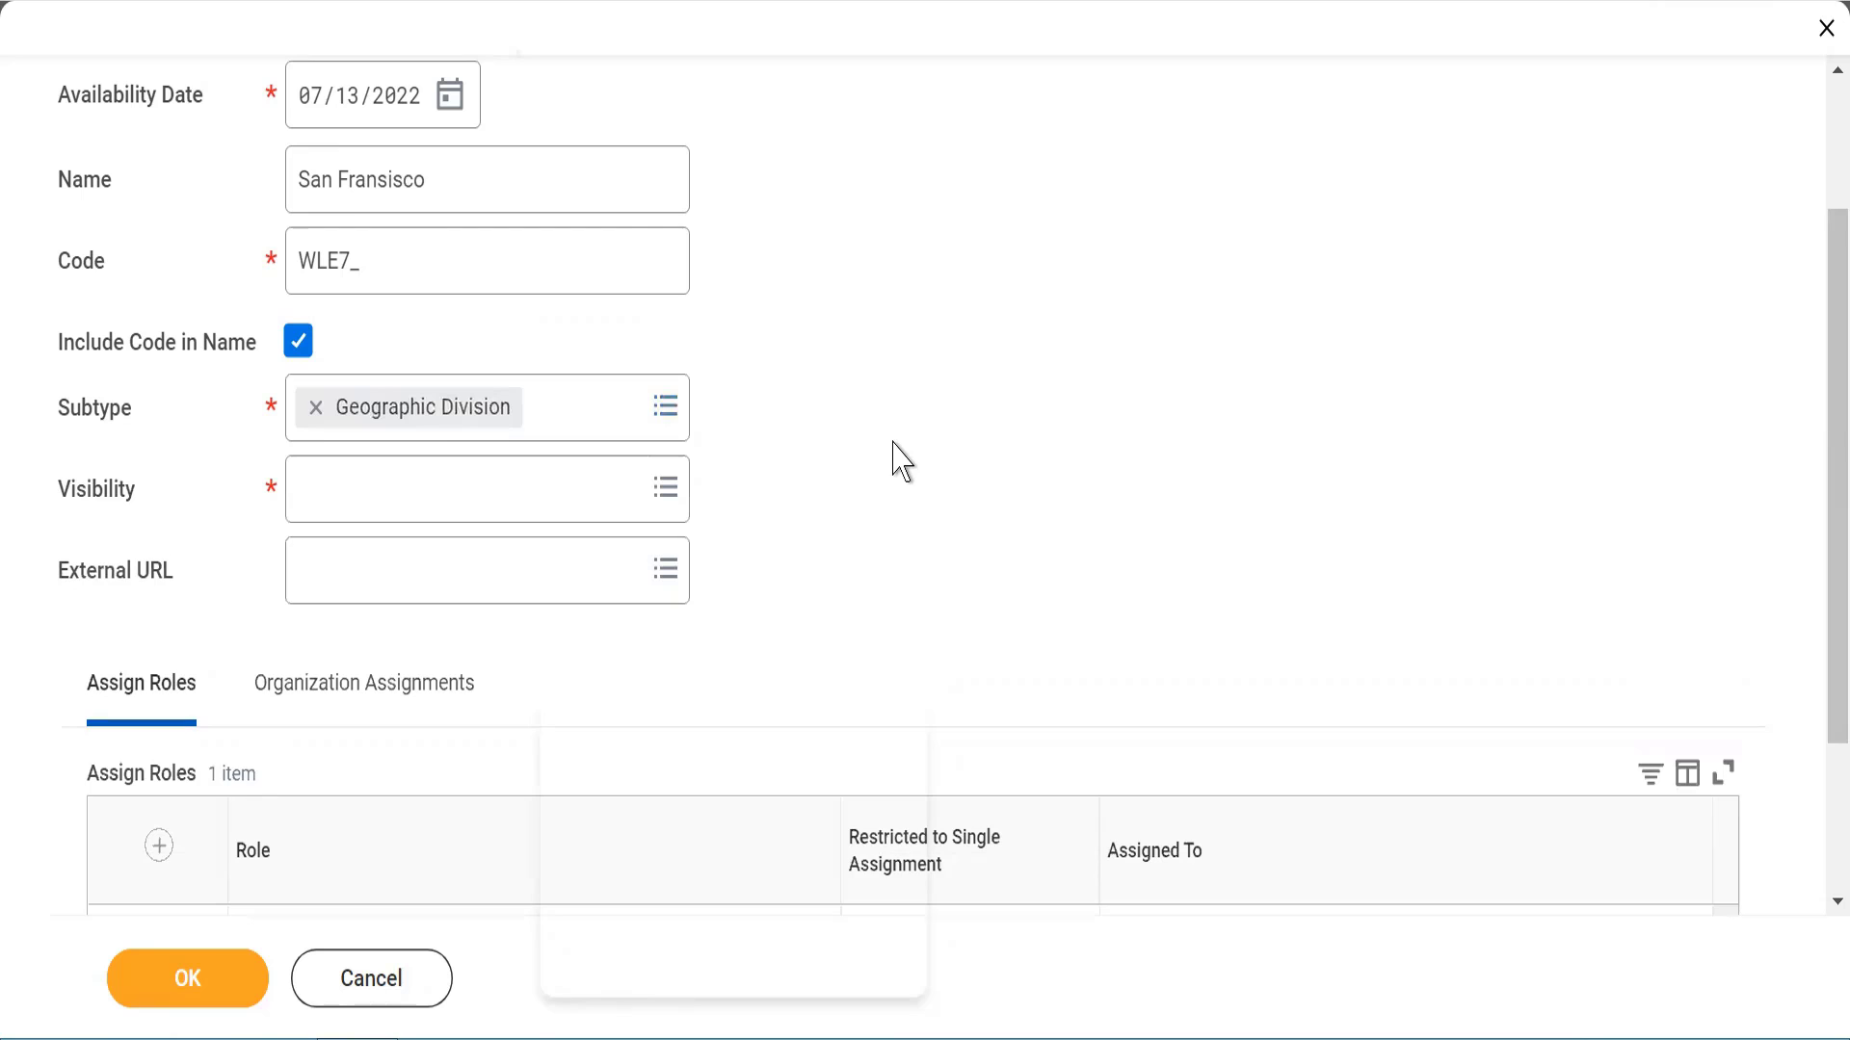
# Step: Set the location hierarchy's visibility to Everyone and save it
pyautogui.click(317, 511)
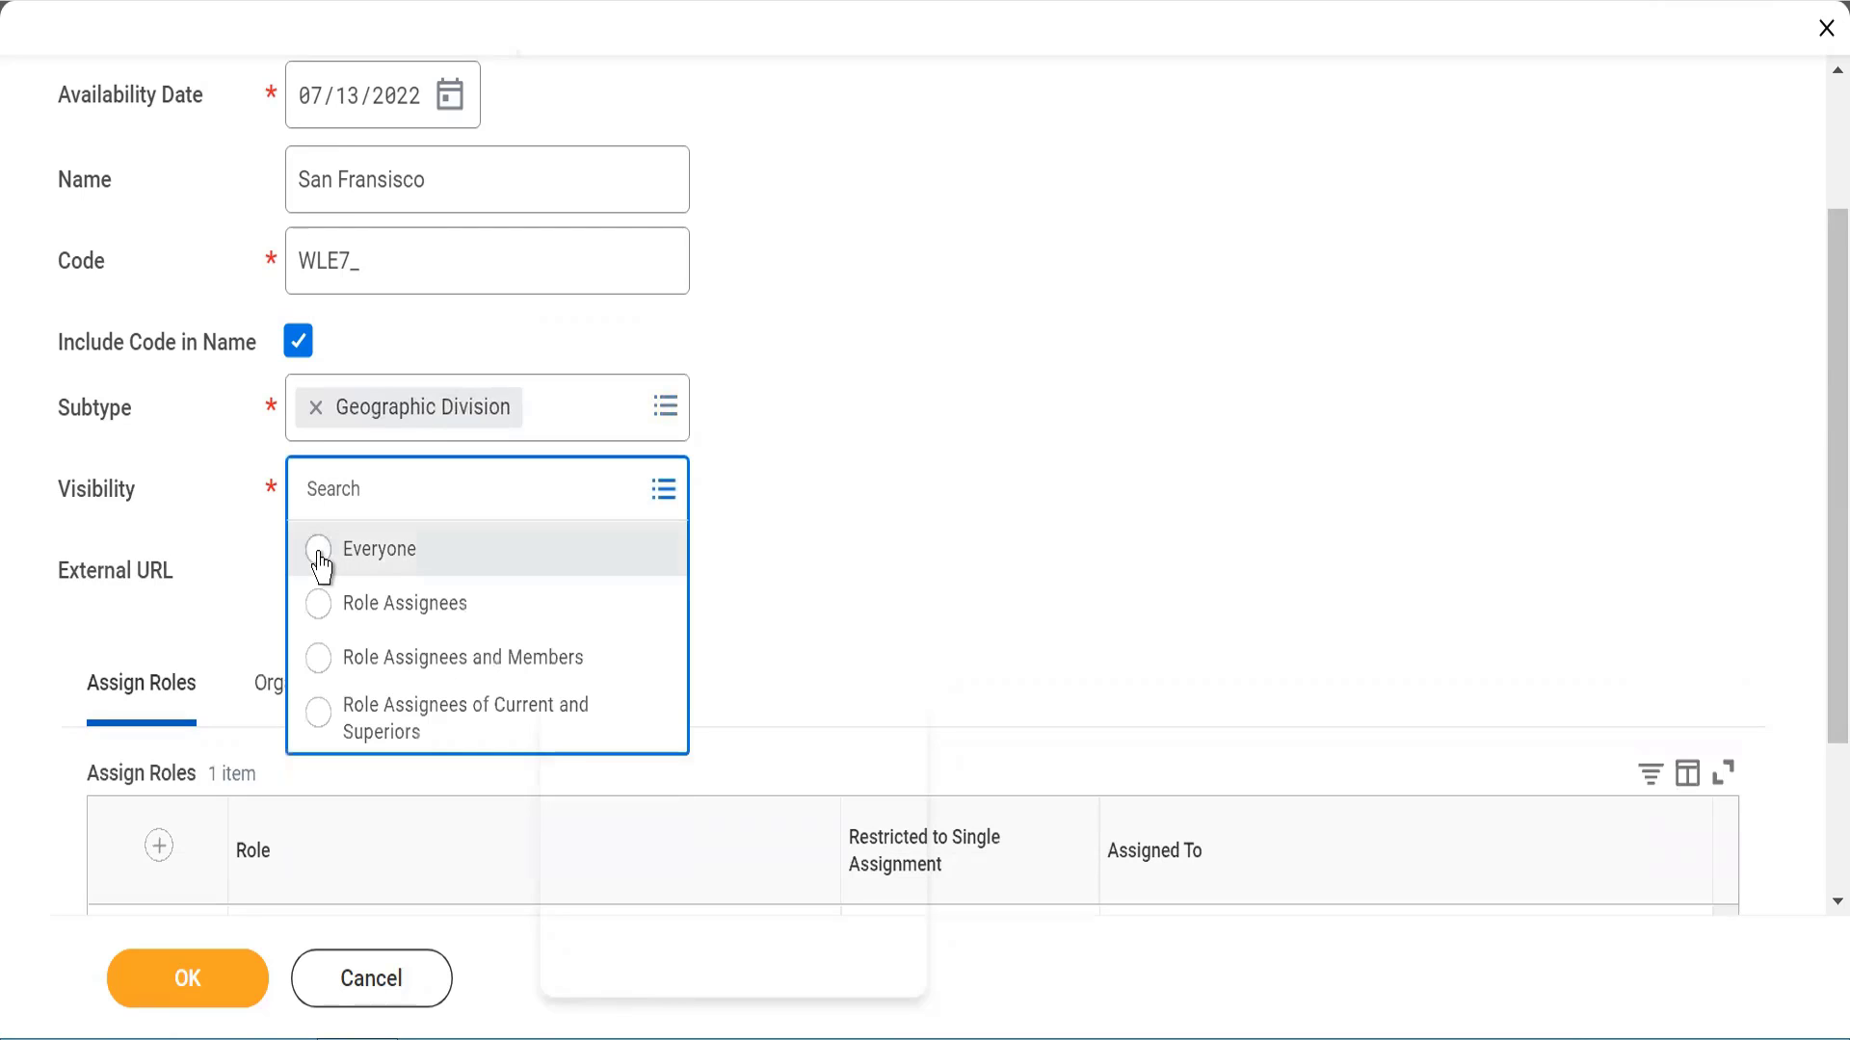
pyautogui.click(319, 549)
pyautogui.click(189, 978)
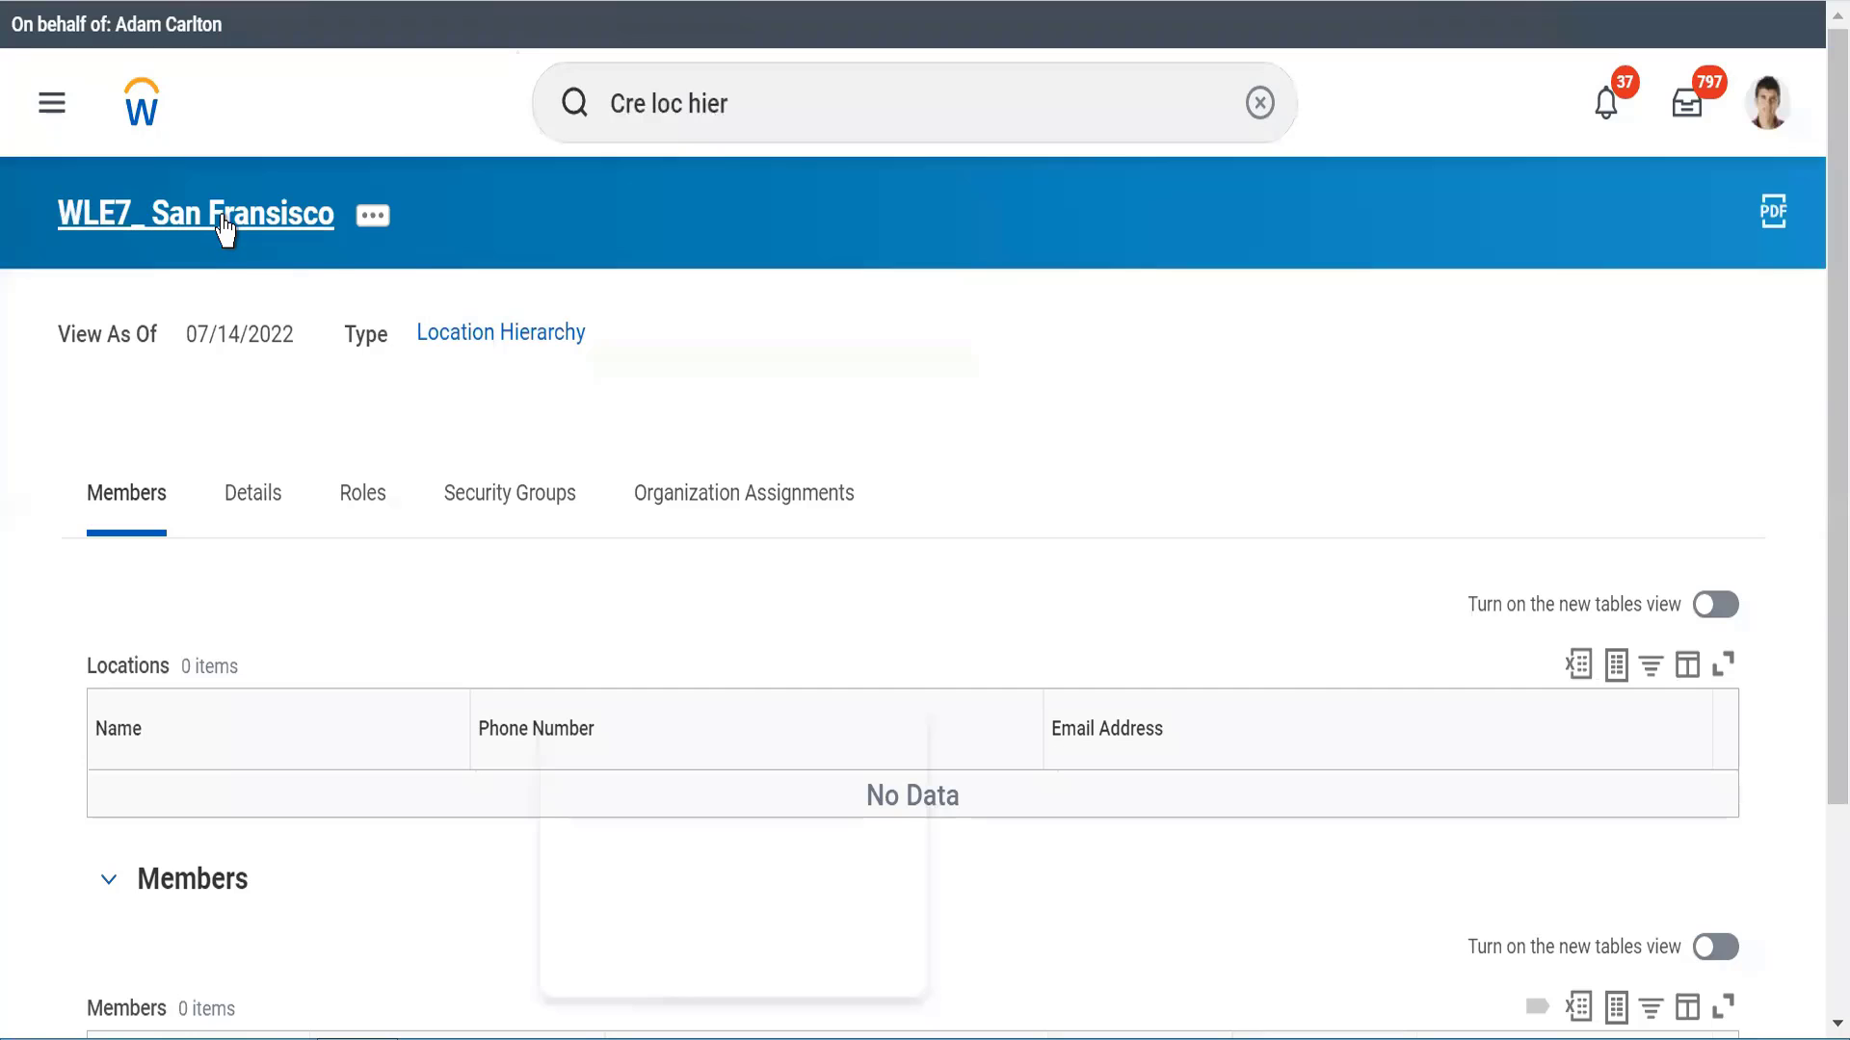
# Step: Start creating a subordinate organization under WLE7_ San Fransisco with the effective date 07/14/2022
pyautogui.click(371, 216)
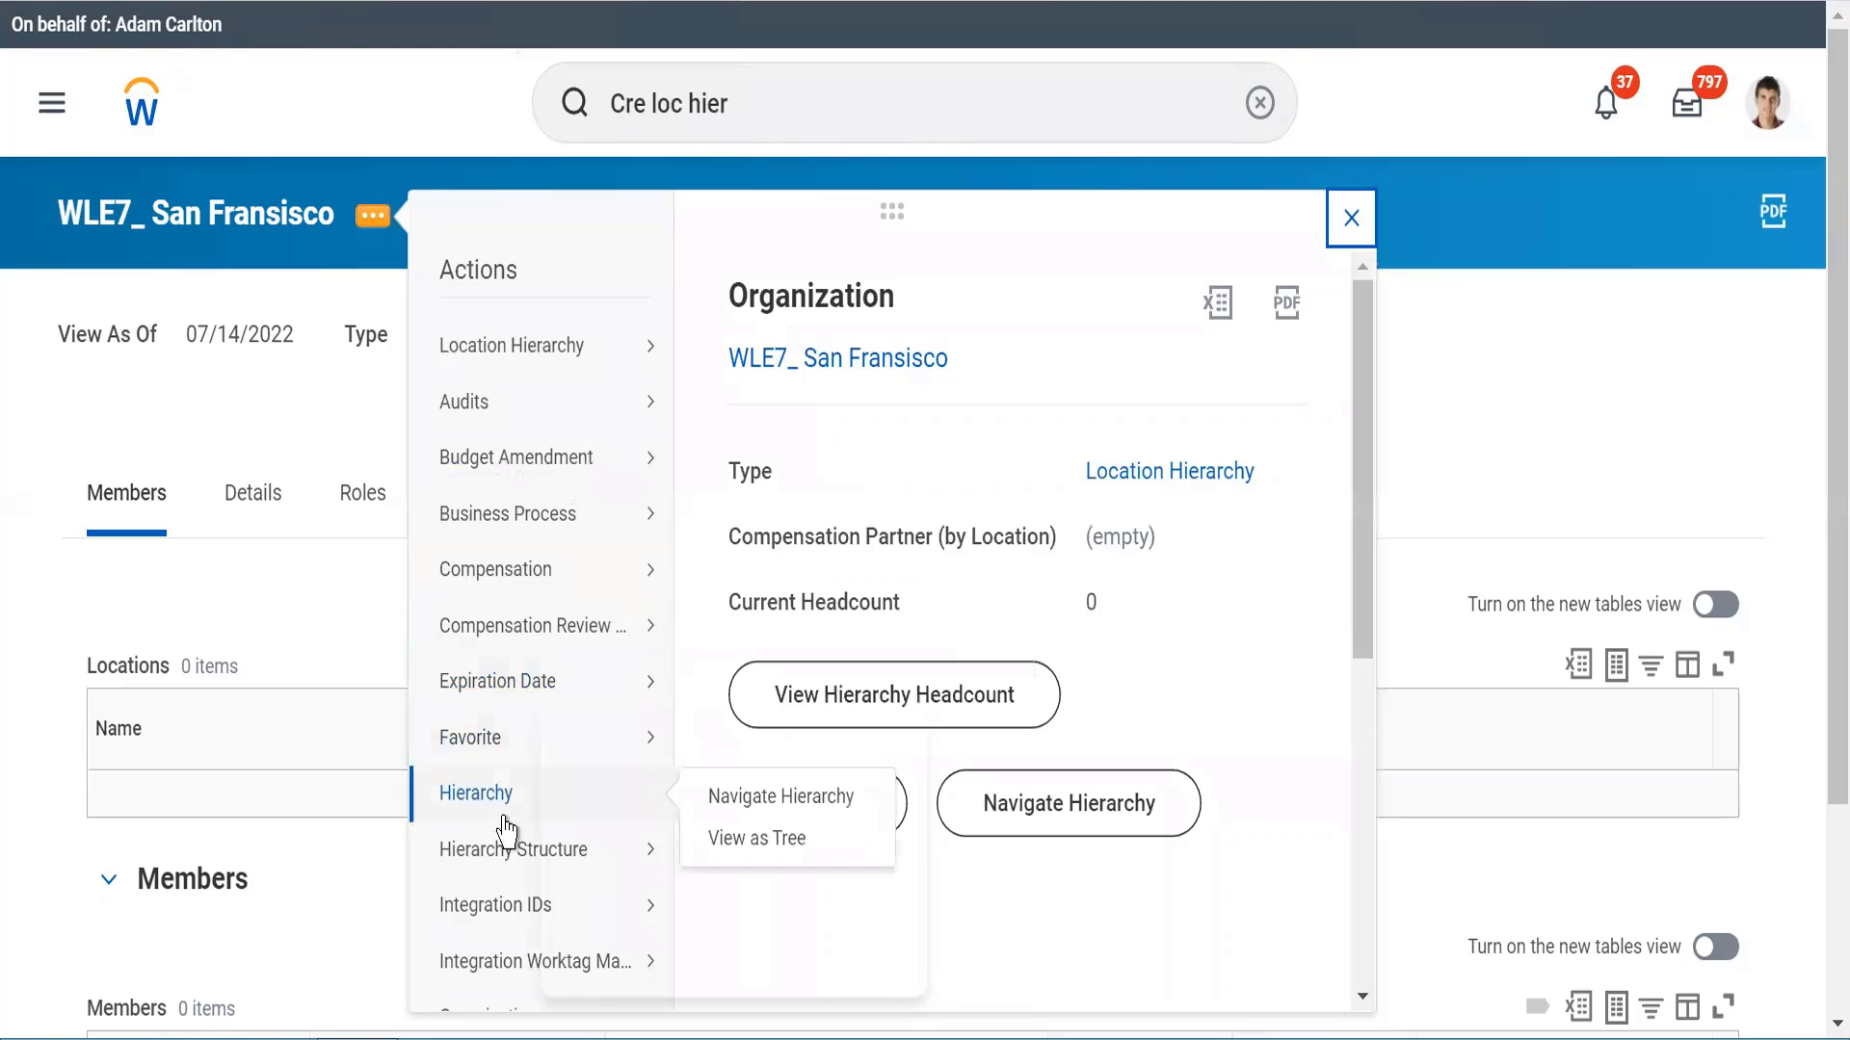
pyautogui.moveTo(1366, 616); pyautogui.dragTo(1361, 945)
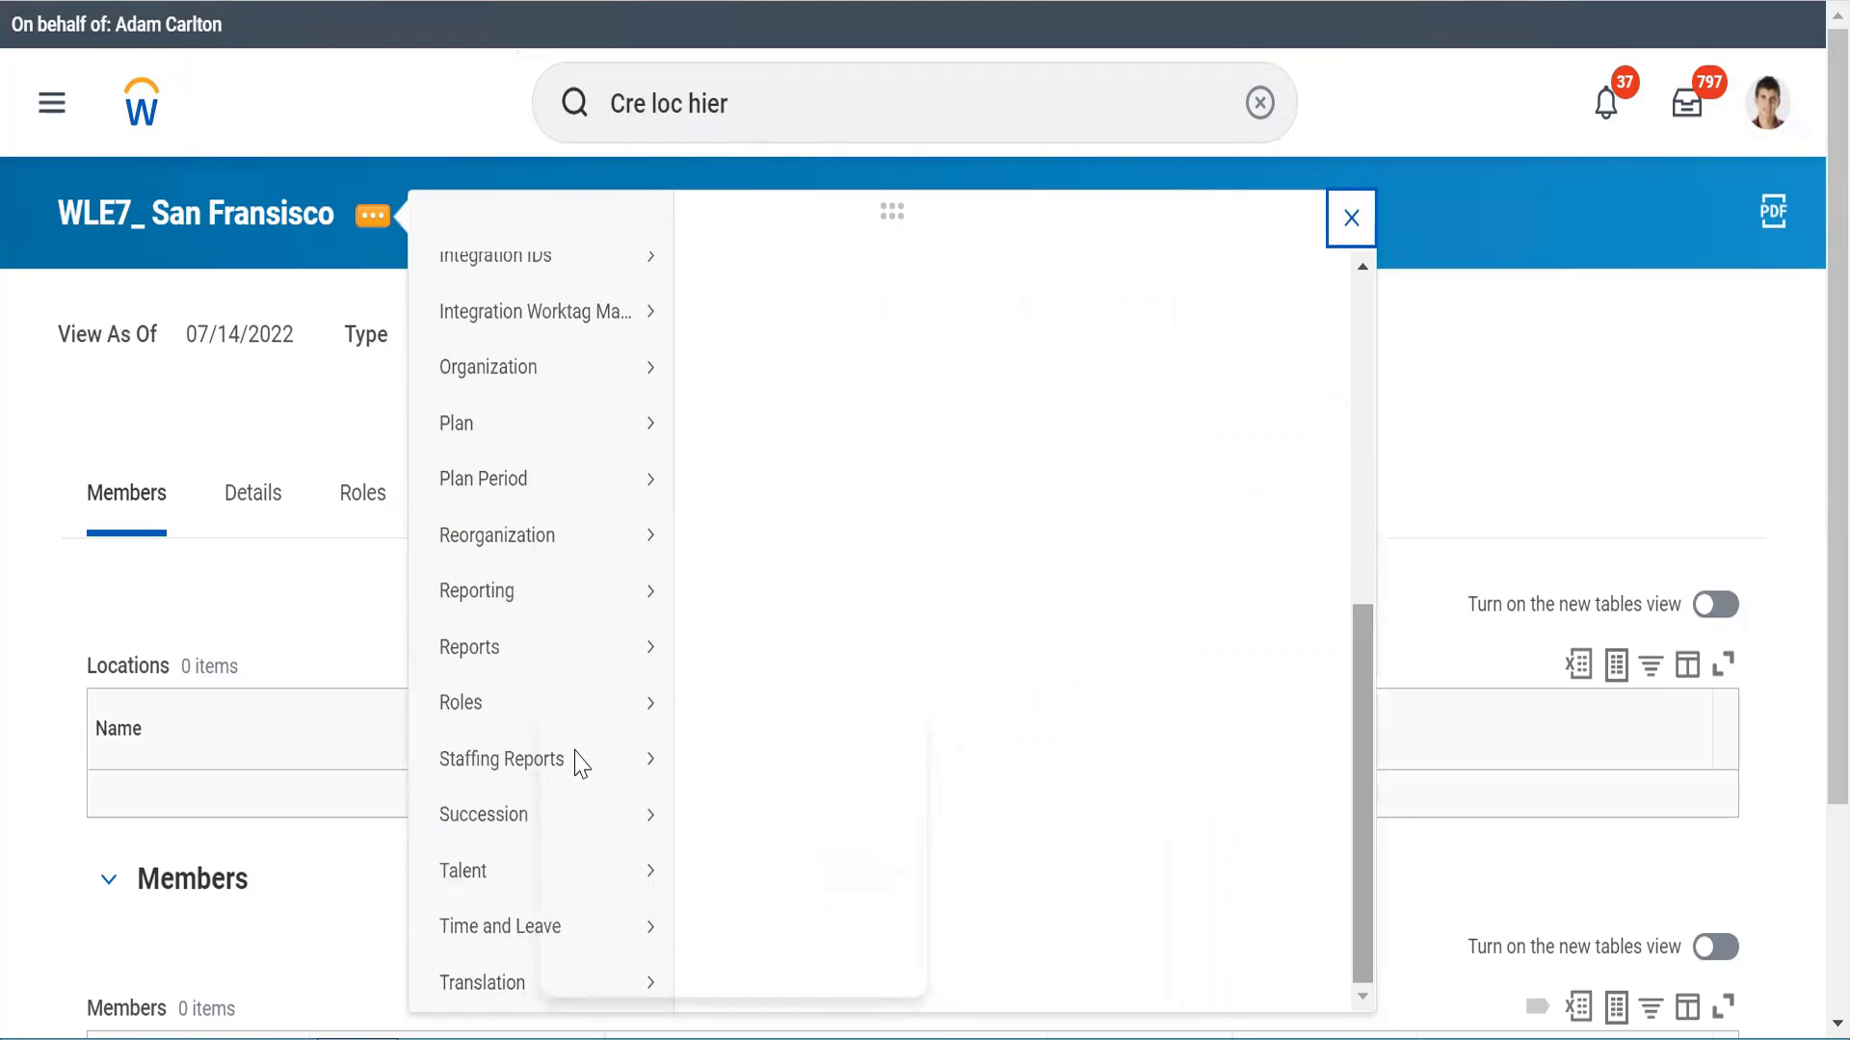
pyautogui.moveTo(518, 545)
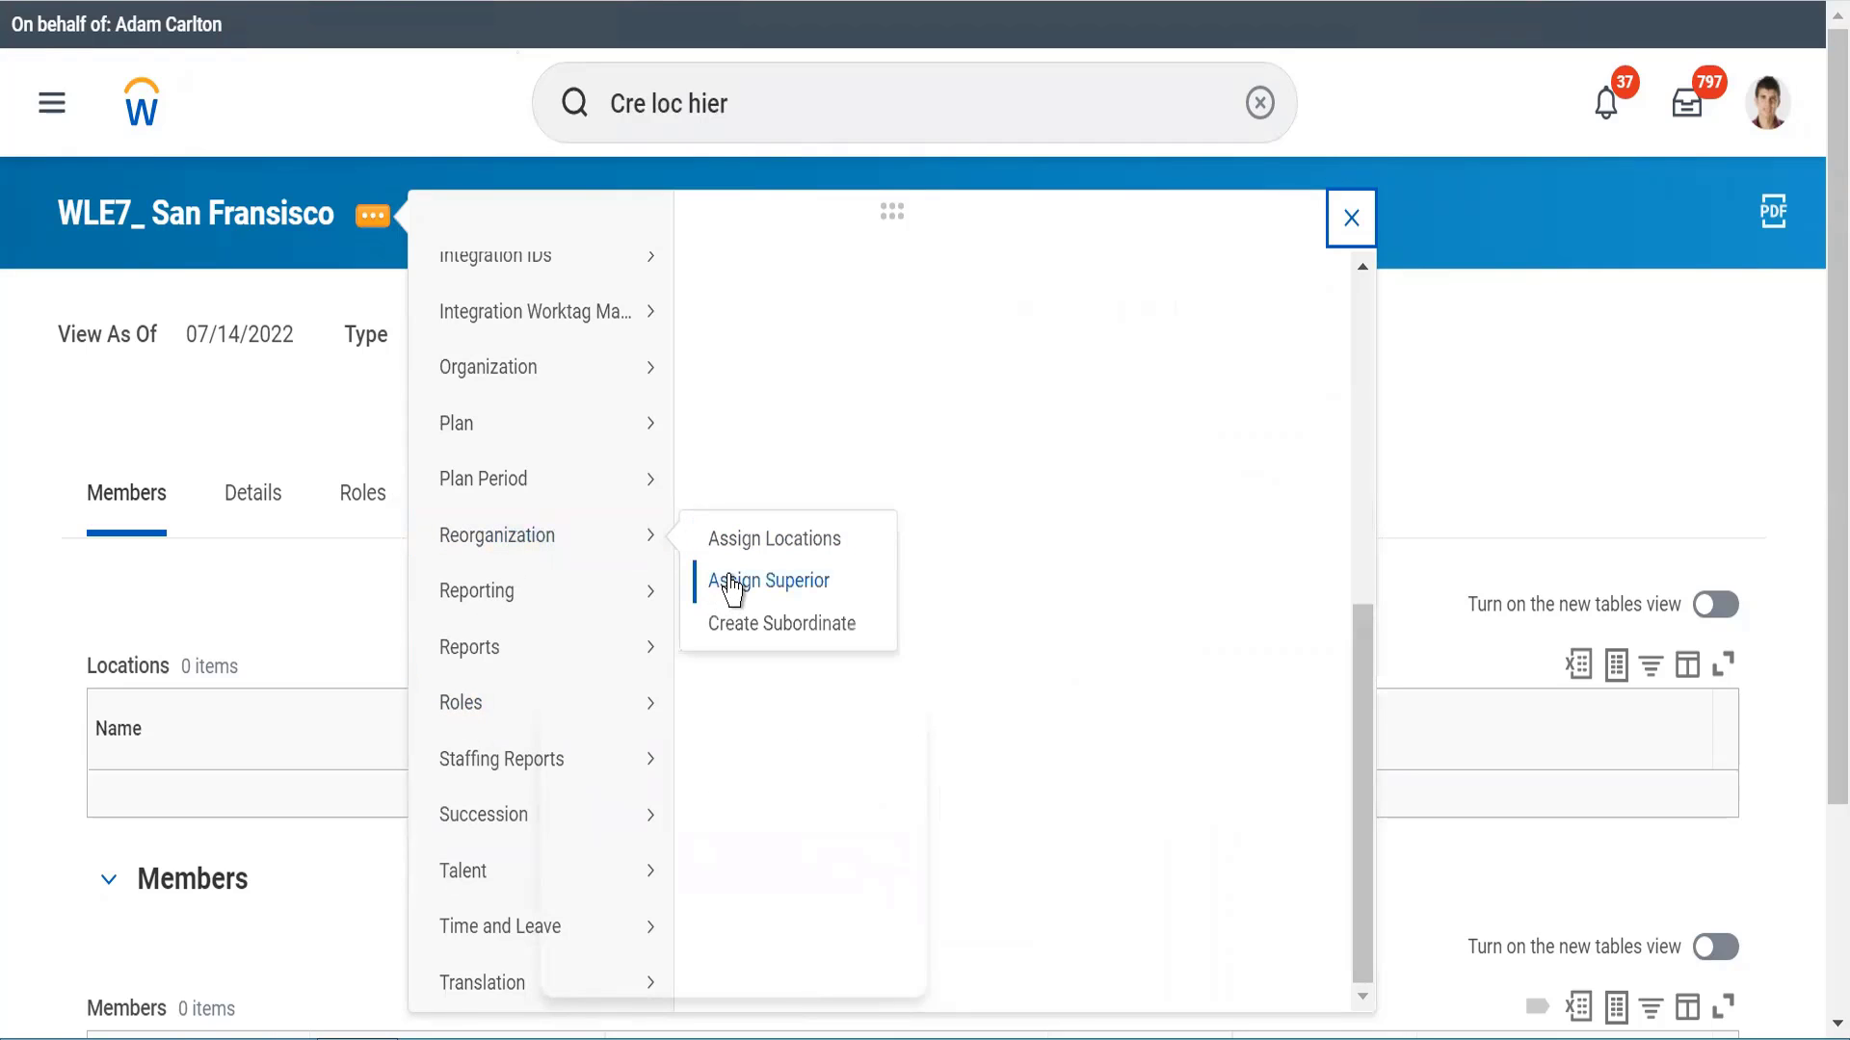
pyautogui.click(745, 624)
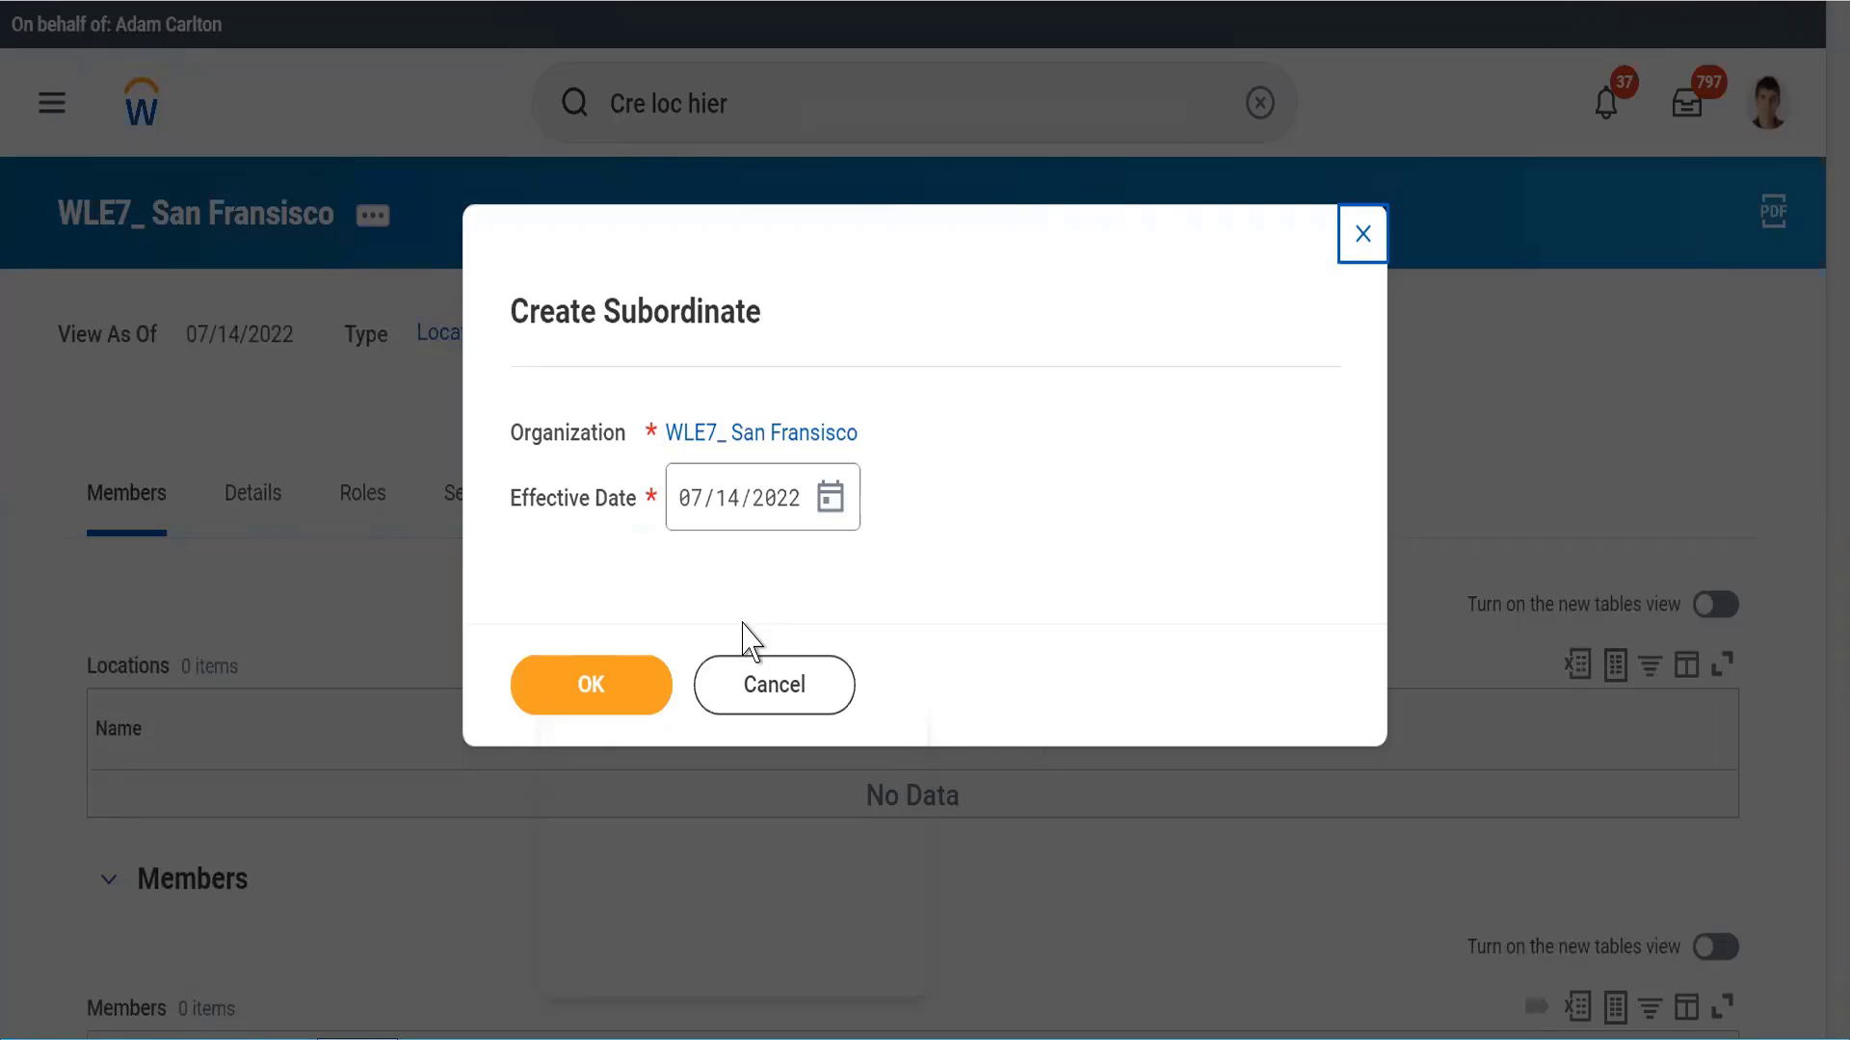
pyautogui.click(581, 682)
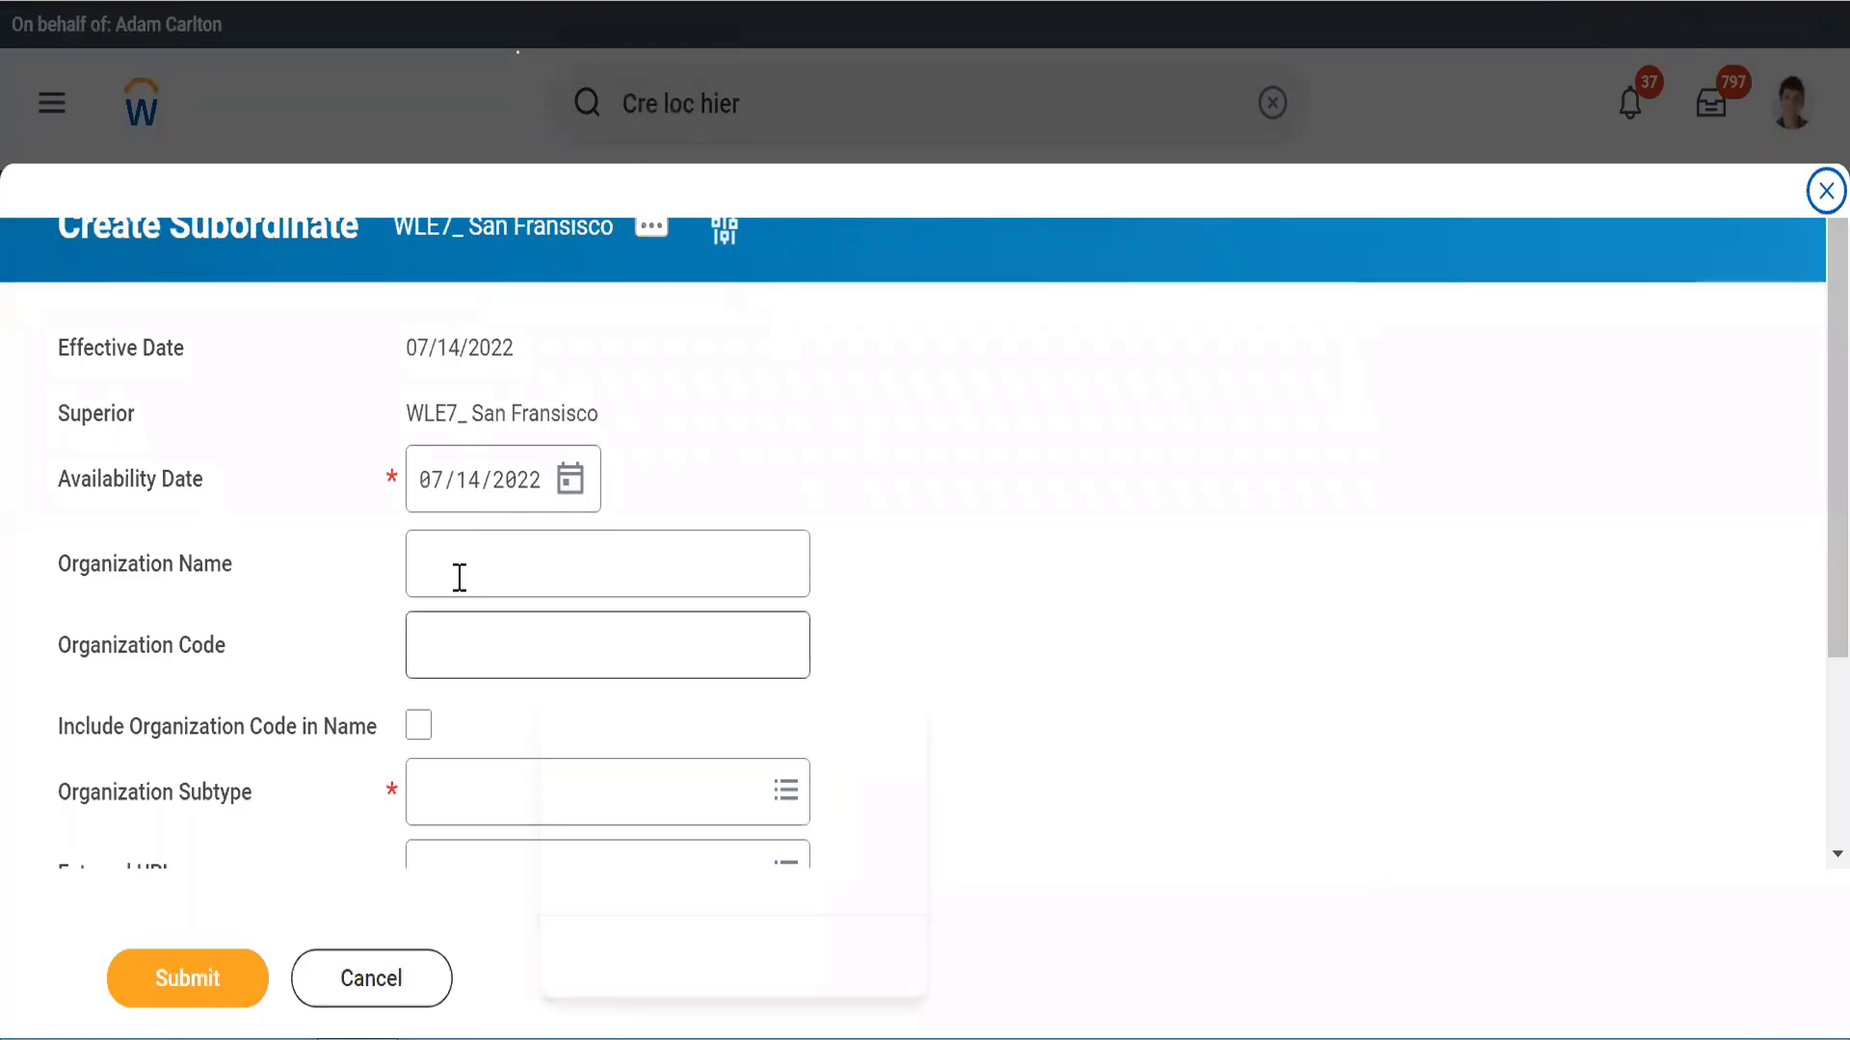
# Step: Name the subordinate "London" with the code WLE7_, and include the organization code in the name
pyautogui.click(458, 575)
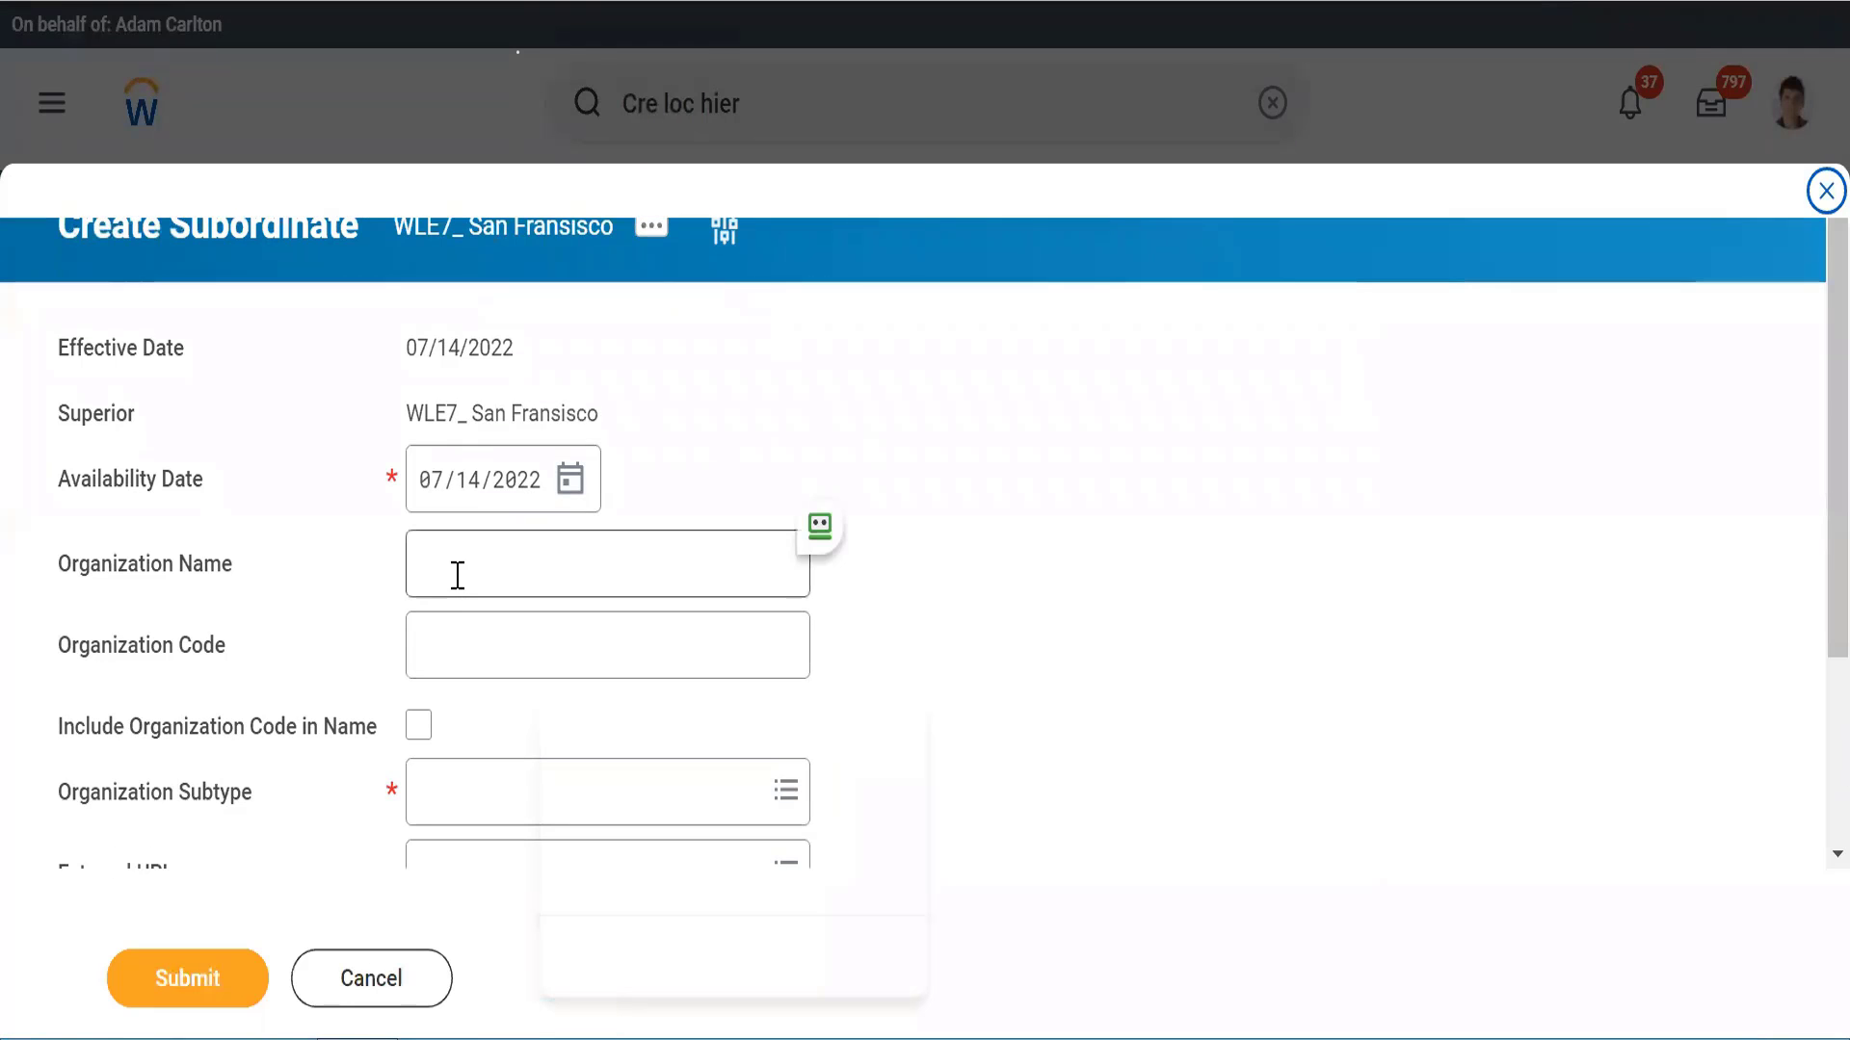
pyautogui.write('London')
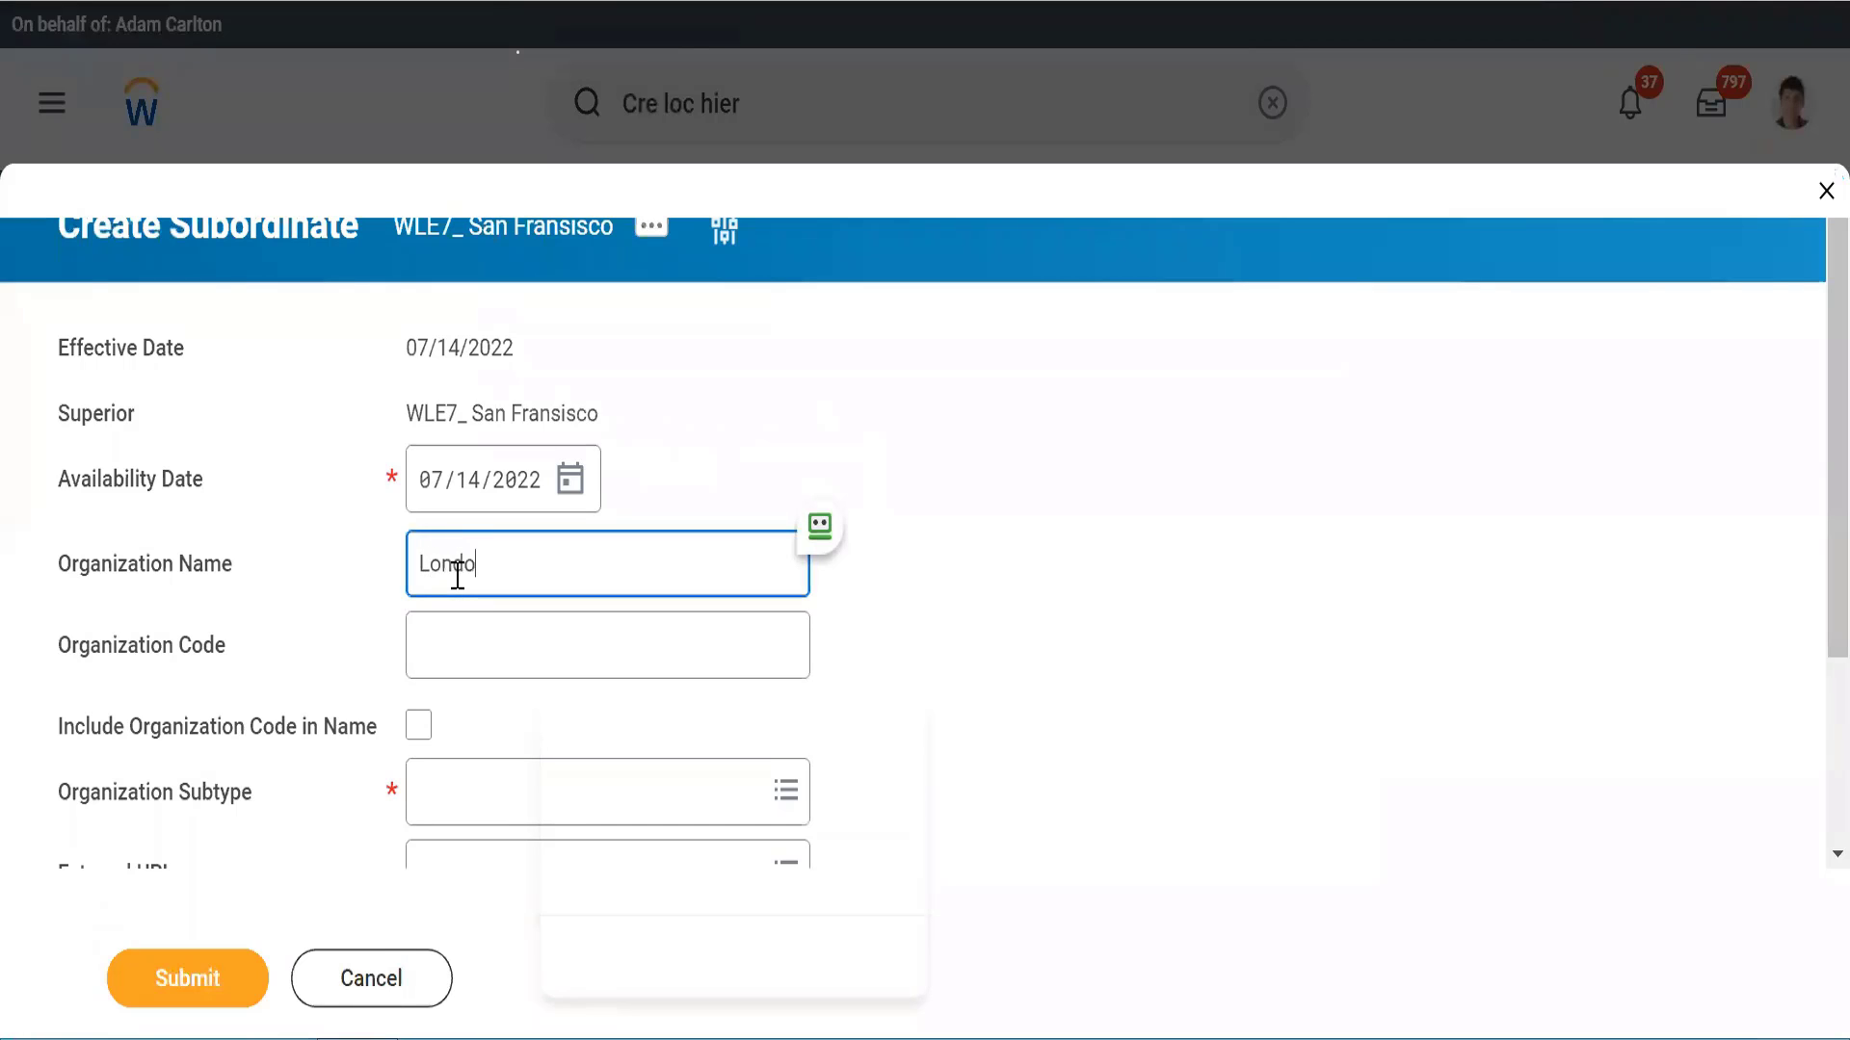
pyautogui.press('Tab')
pyautogui.write('WLE7_')
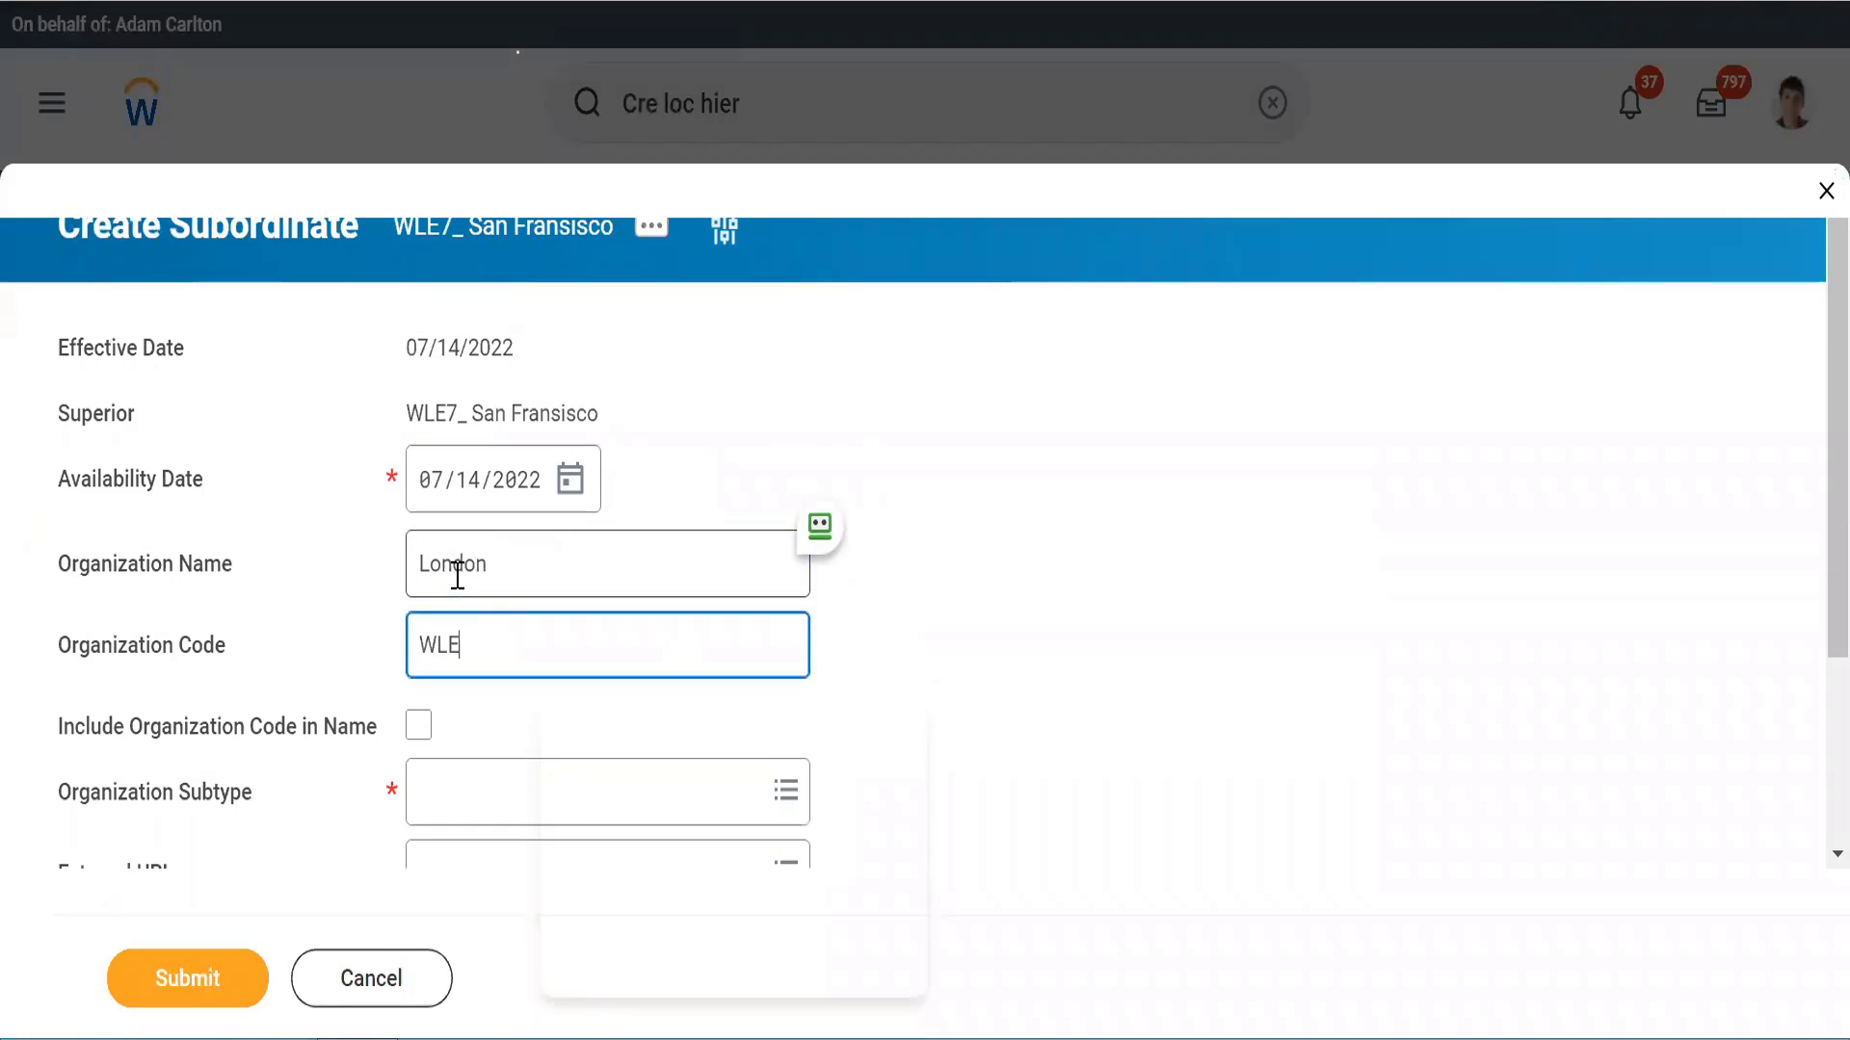
pyautogui.click(420, 729)
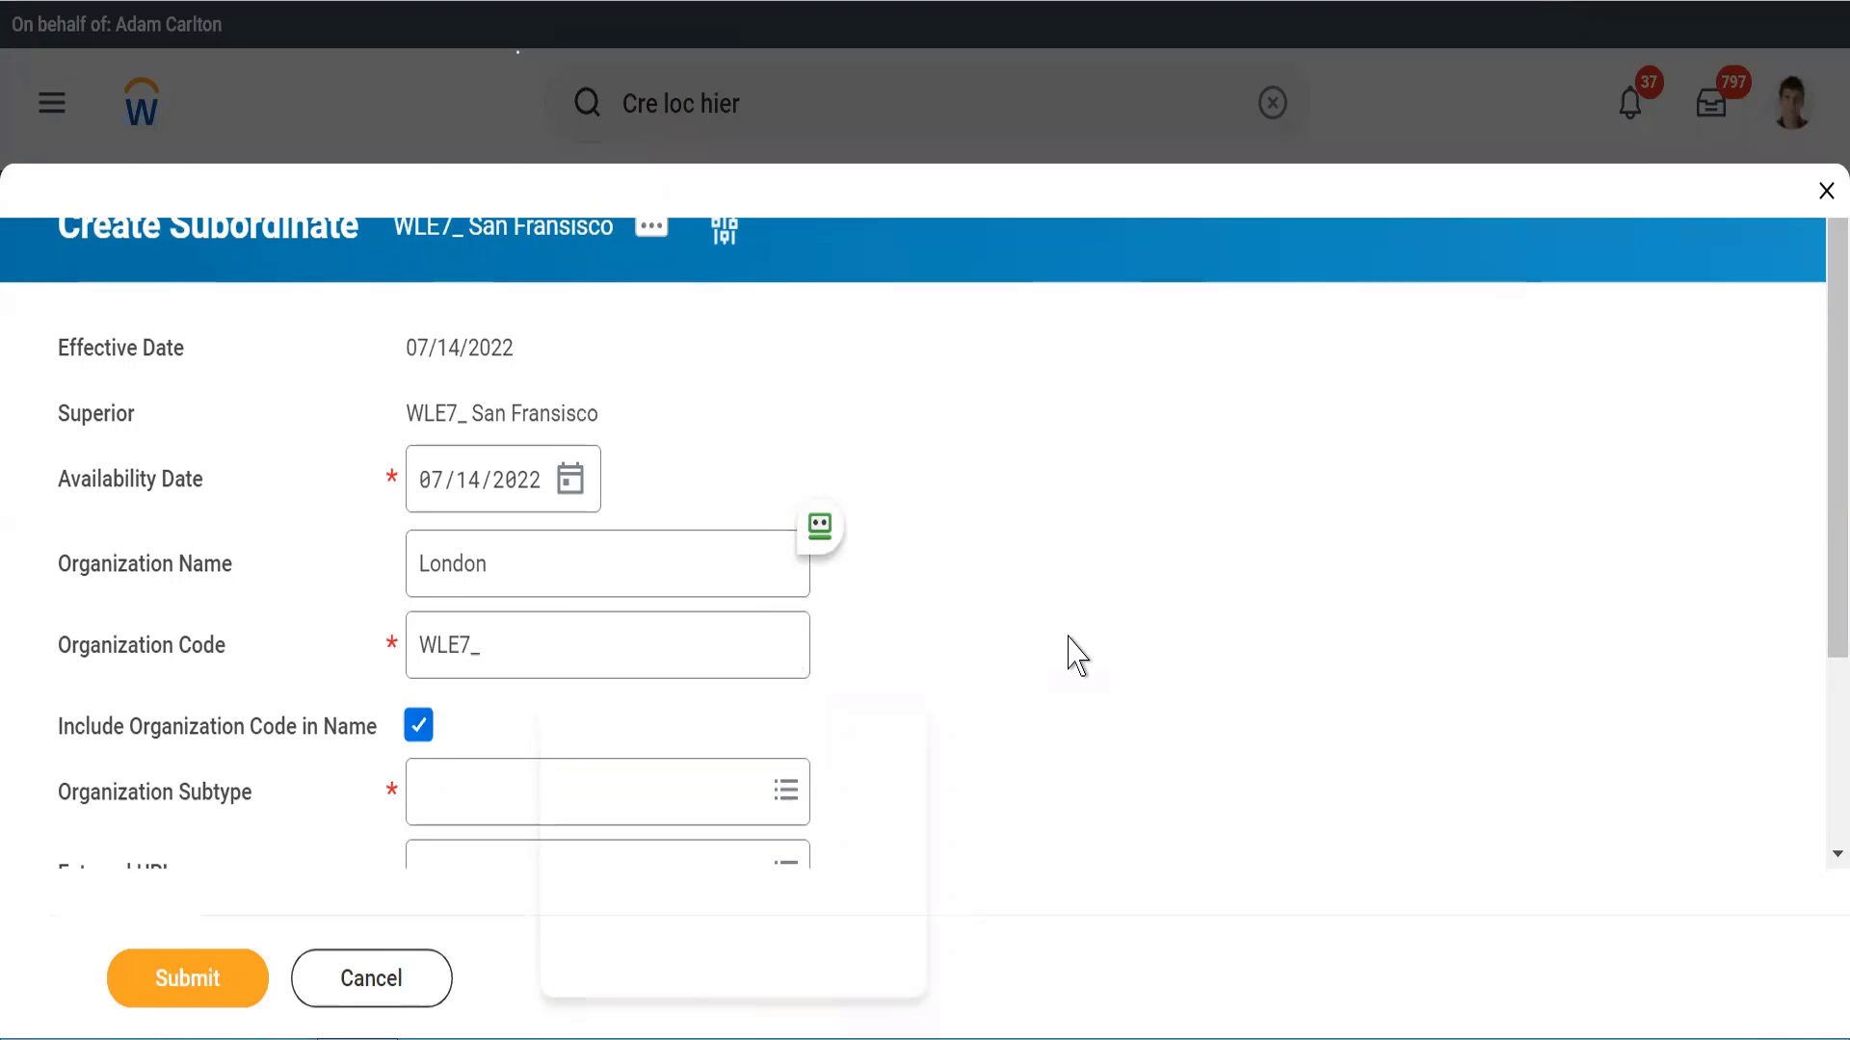
# Step: Set the London subordinate's organization subtype to Geographic Division and submit it
pyautogui.scroll(-3, 1069, 653)
pyautogui.click(491, 567)
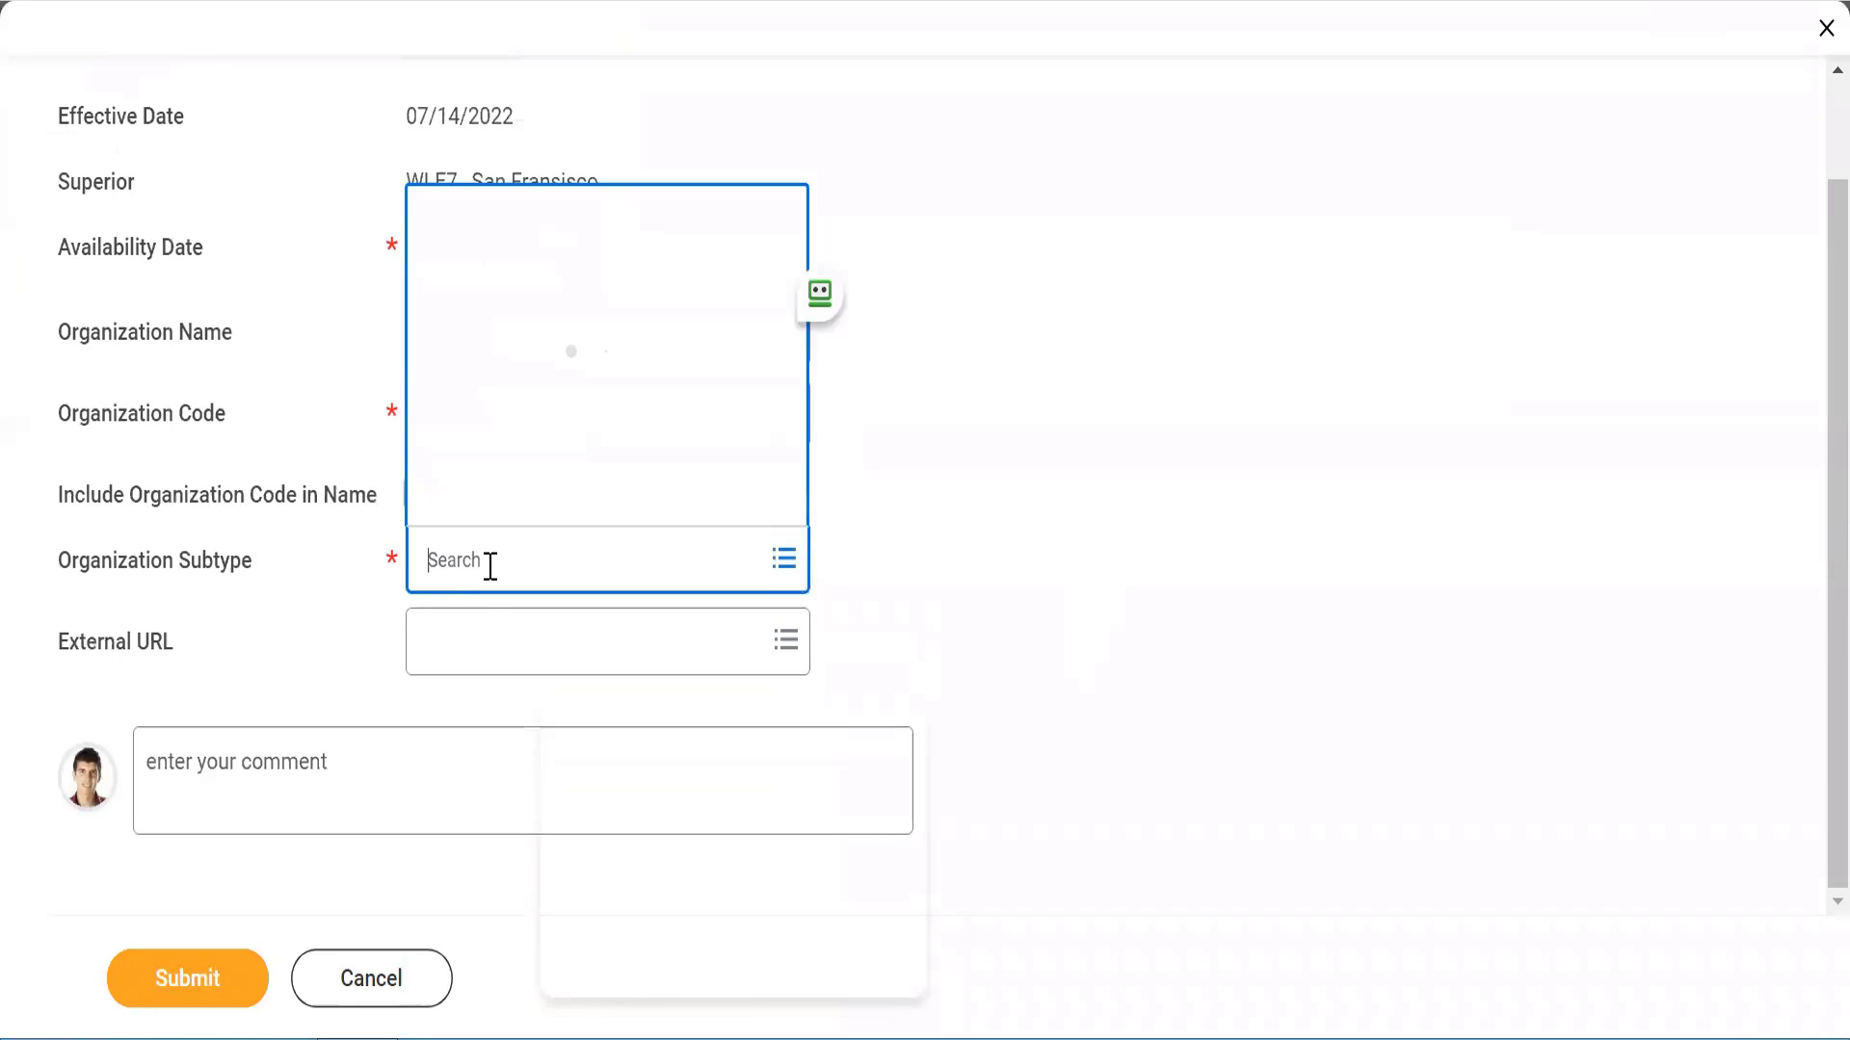
pyautogui.click(439, 447)
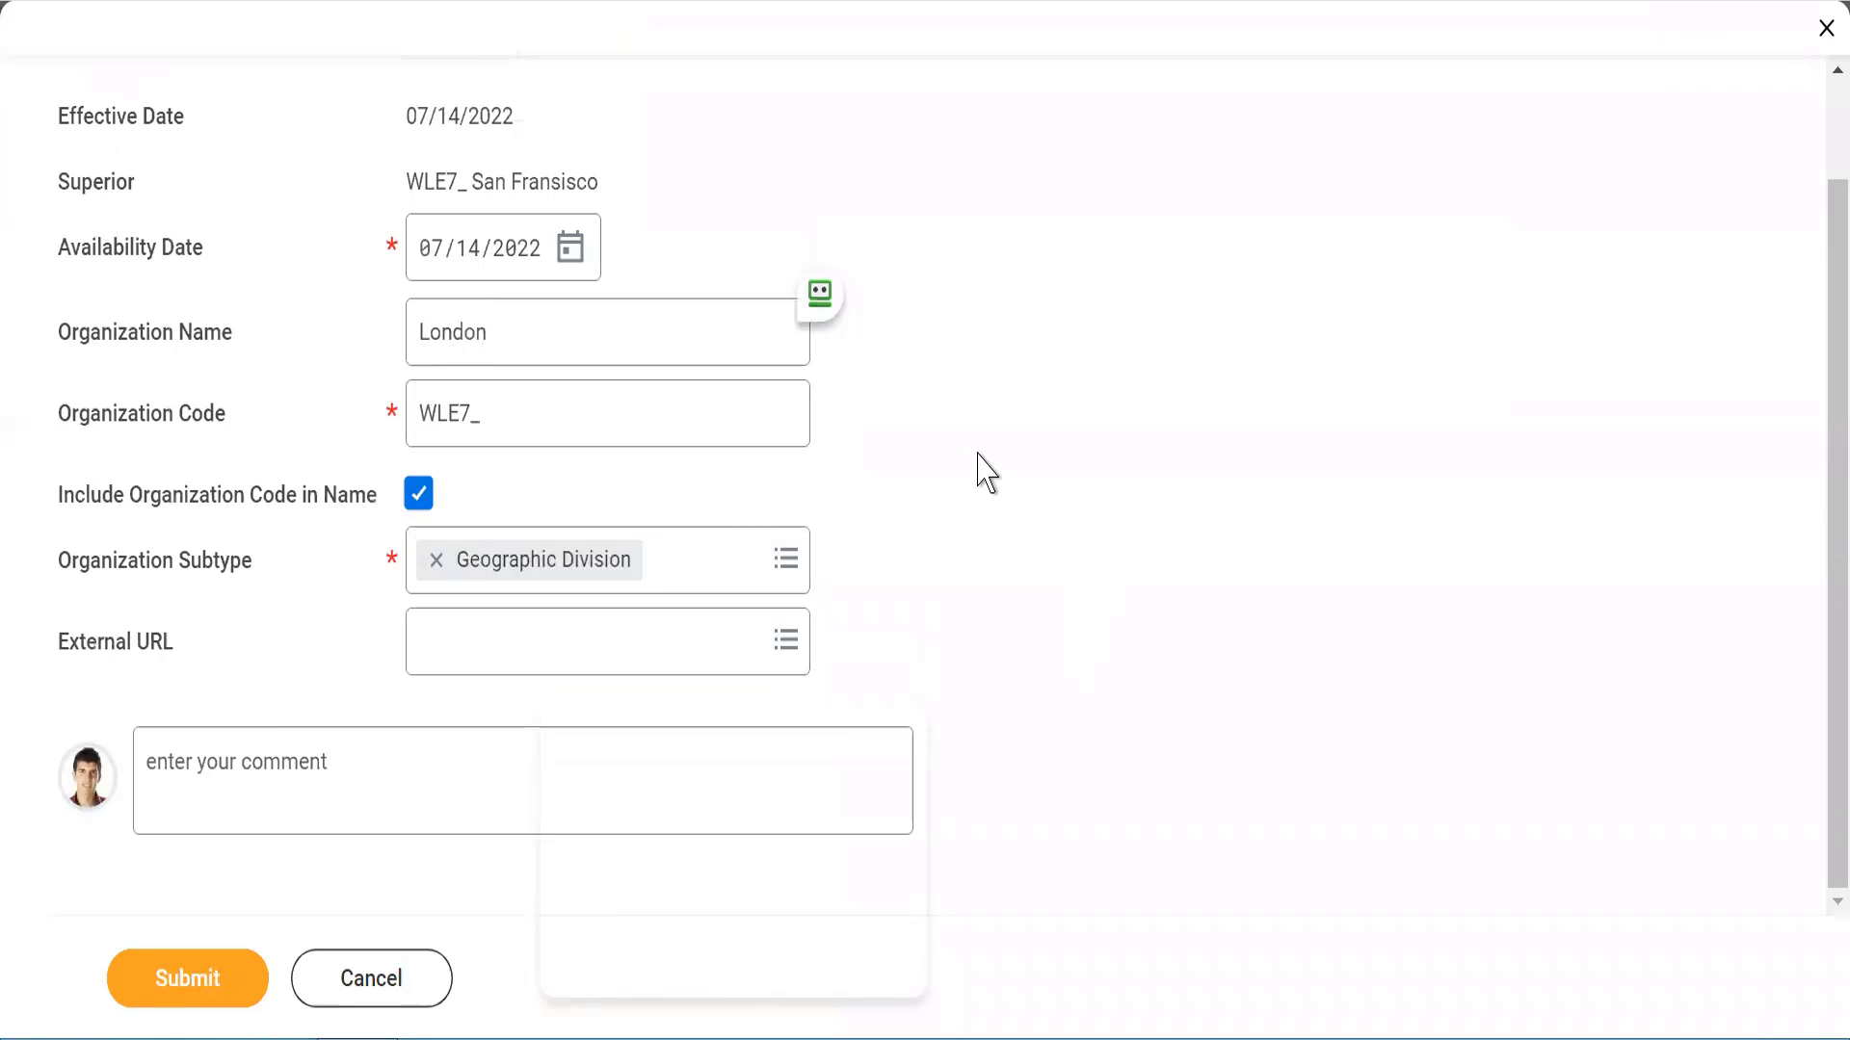
pyautogui.click(166, 992)
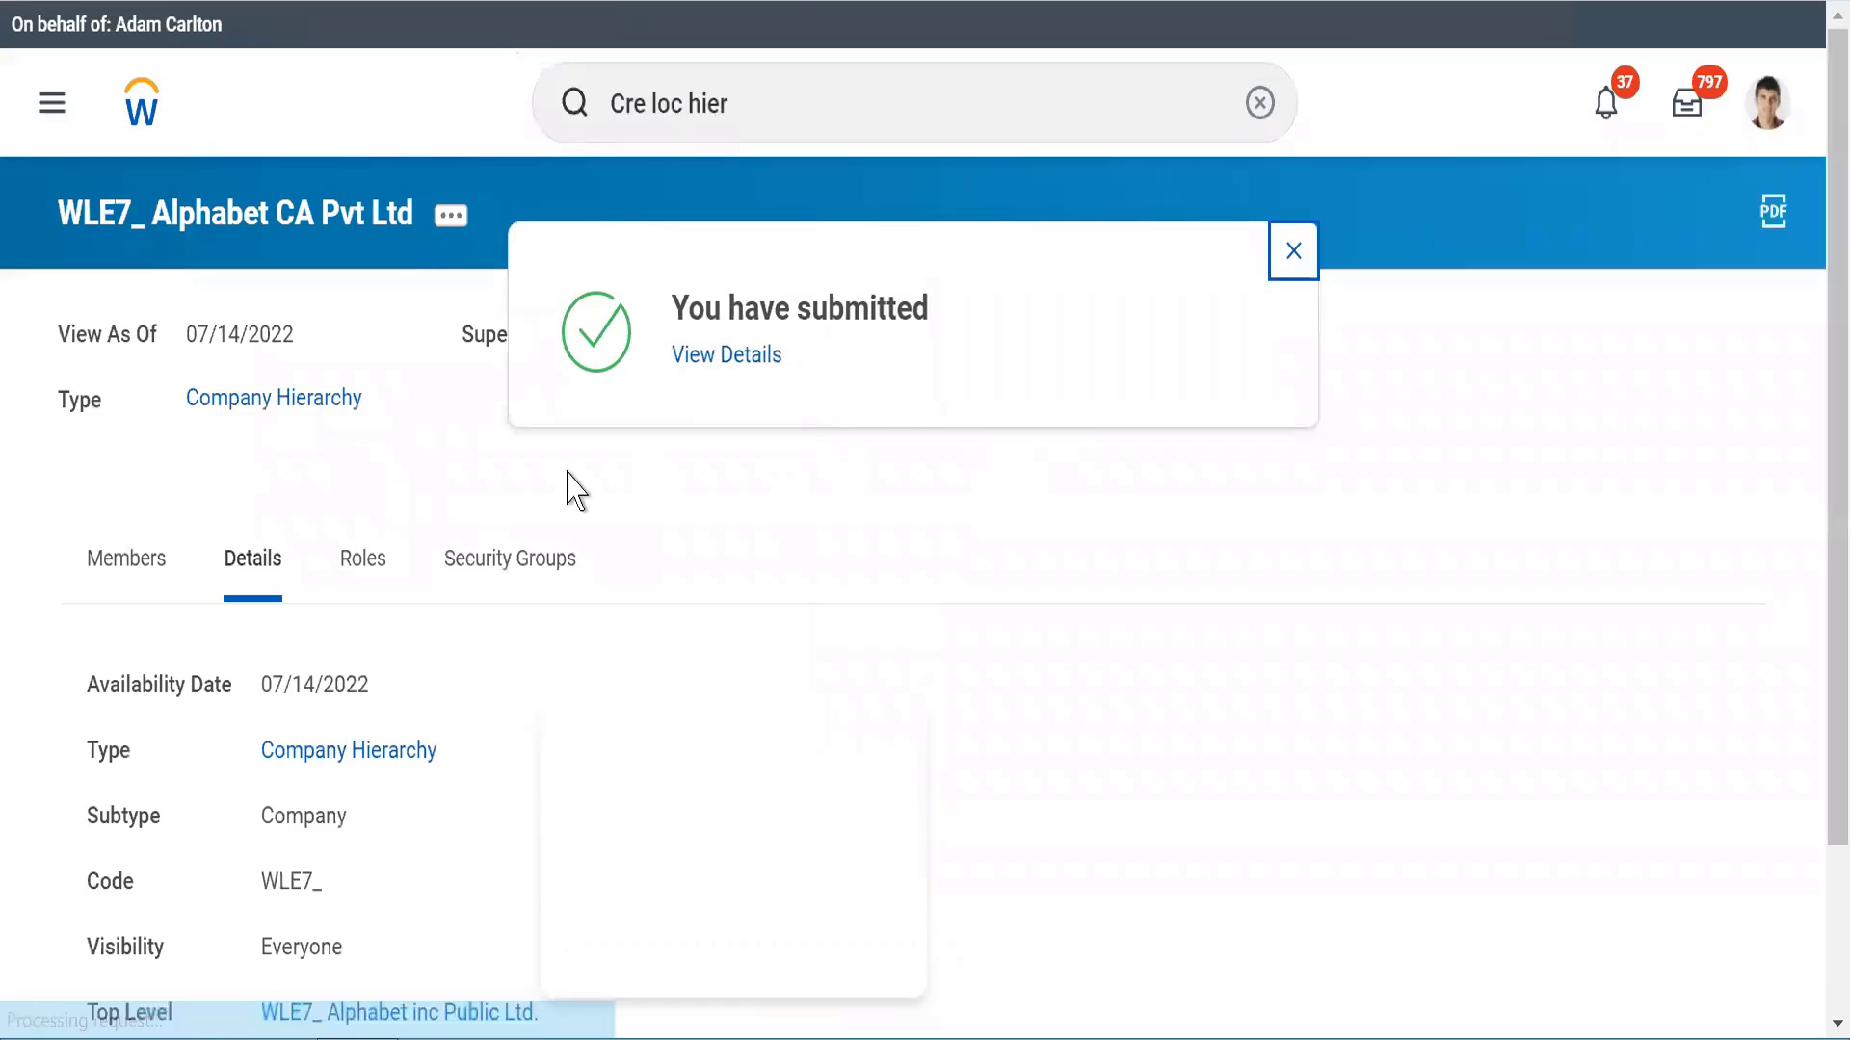
# Step: Search for the WLE7_ San Fransisco location hierarchy and open it
pyautogui.tripleClick(778, 104)
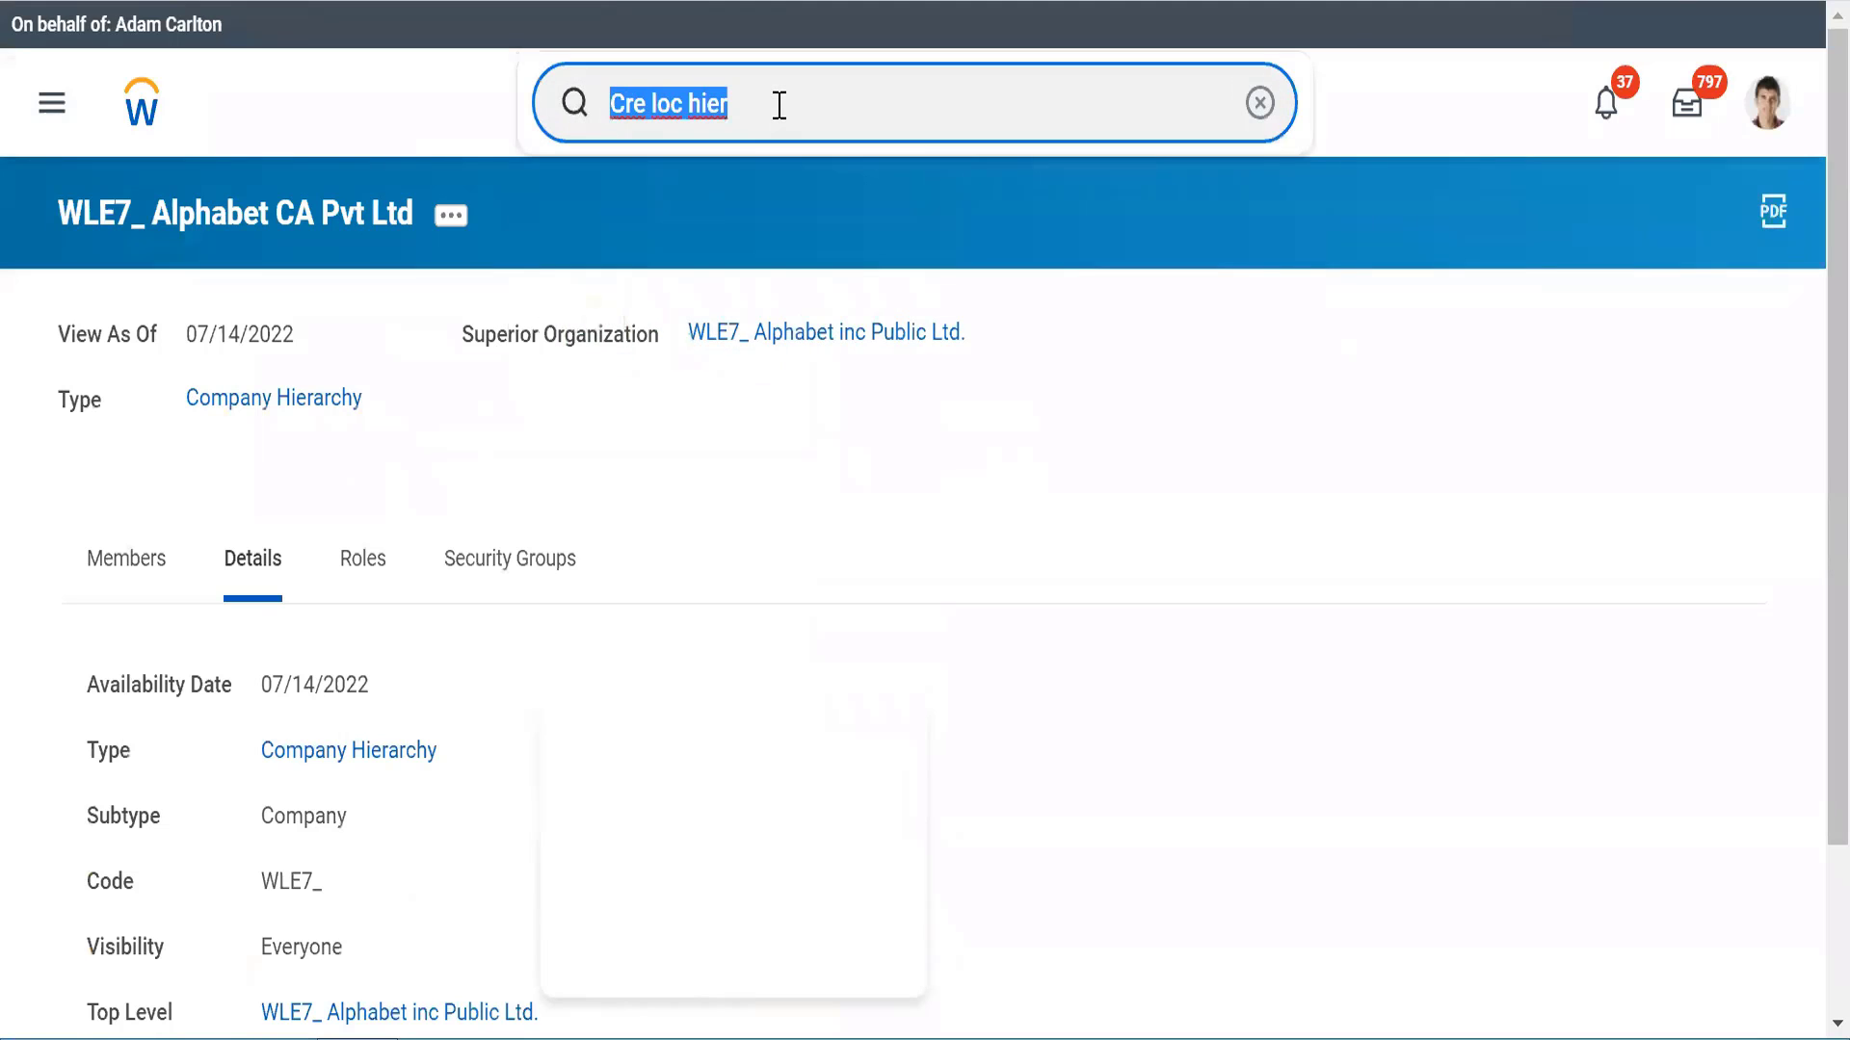
pyautogui.write('WLE')
pyautogui.write('7_a')
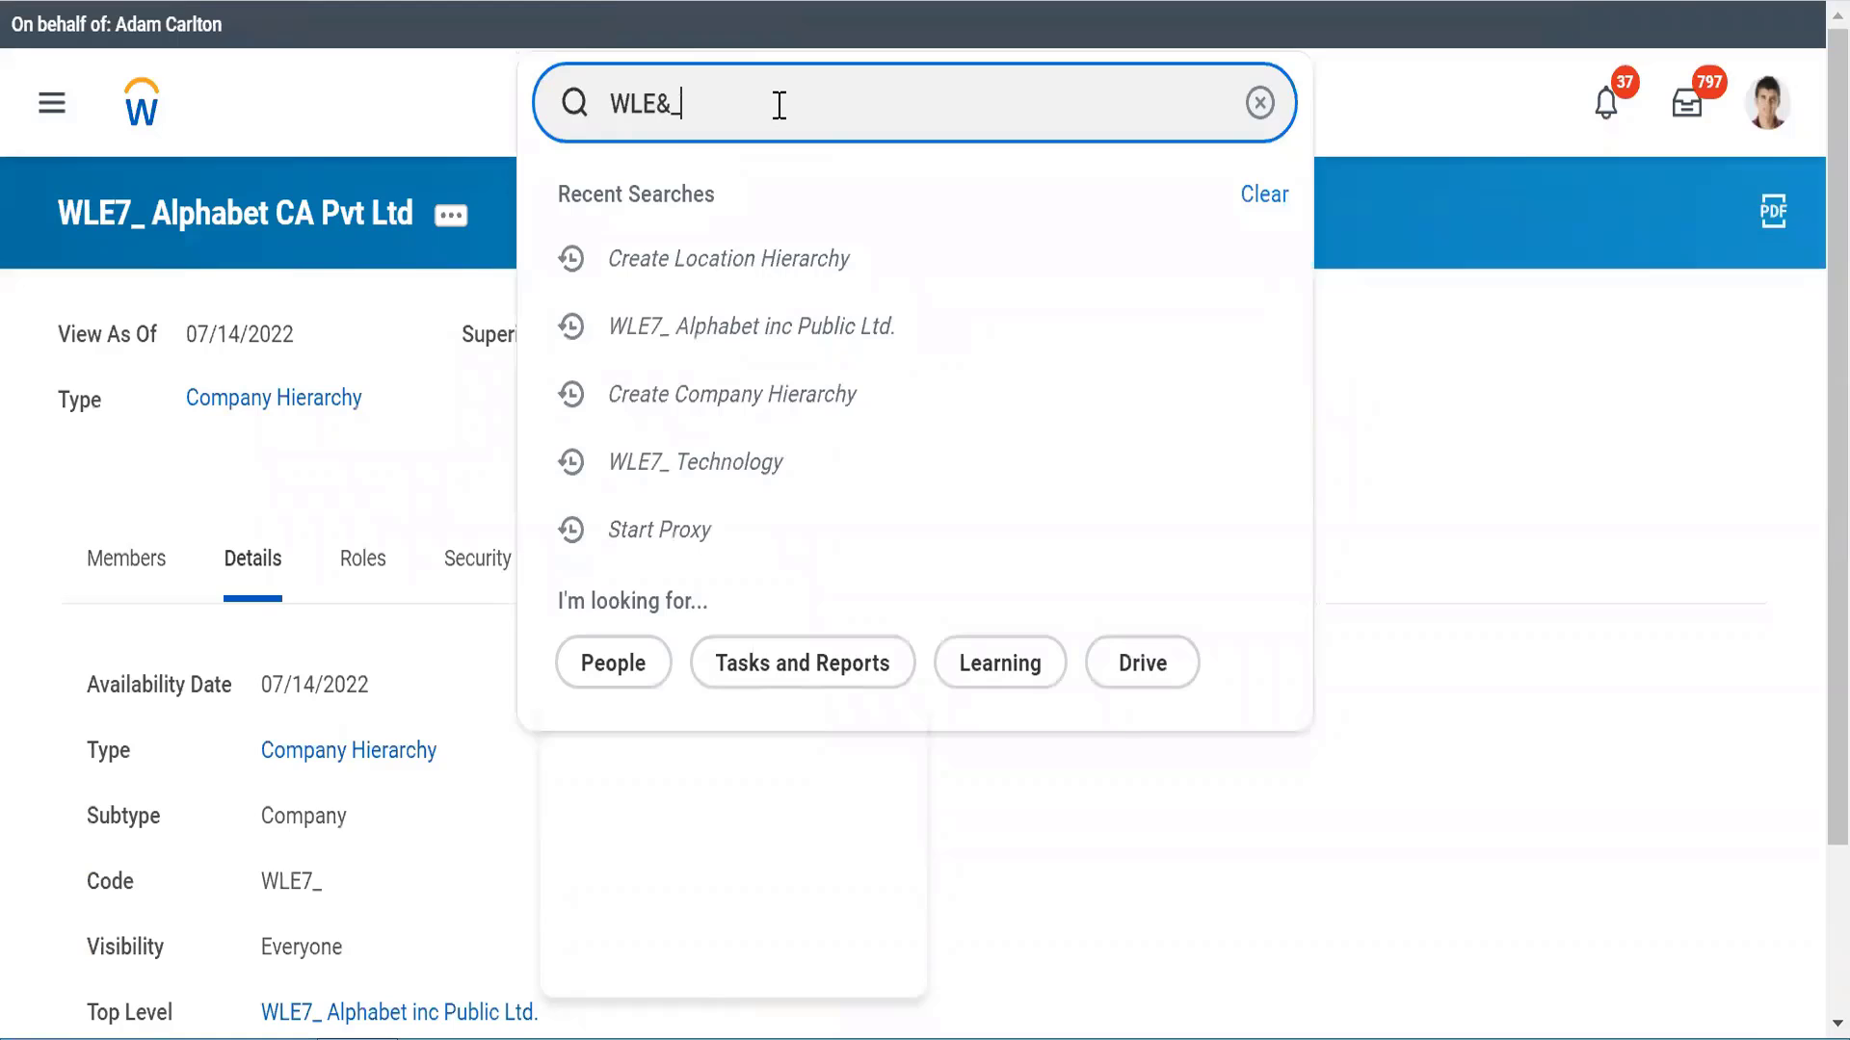
pyautogui.press('BackSpace')
pyautogui.press('BackSpace')
pyautogui.press('BackSpace')
pyautogui.write('7_san')
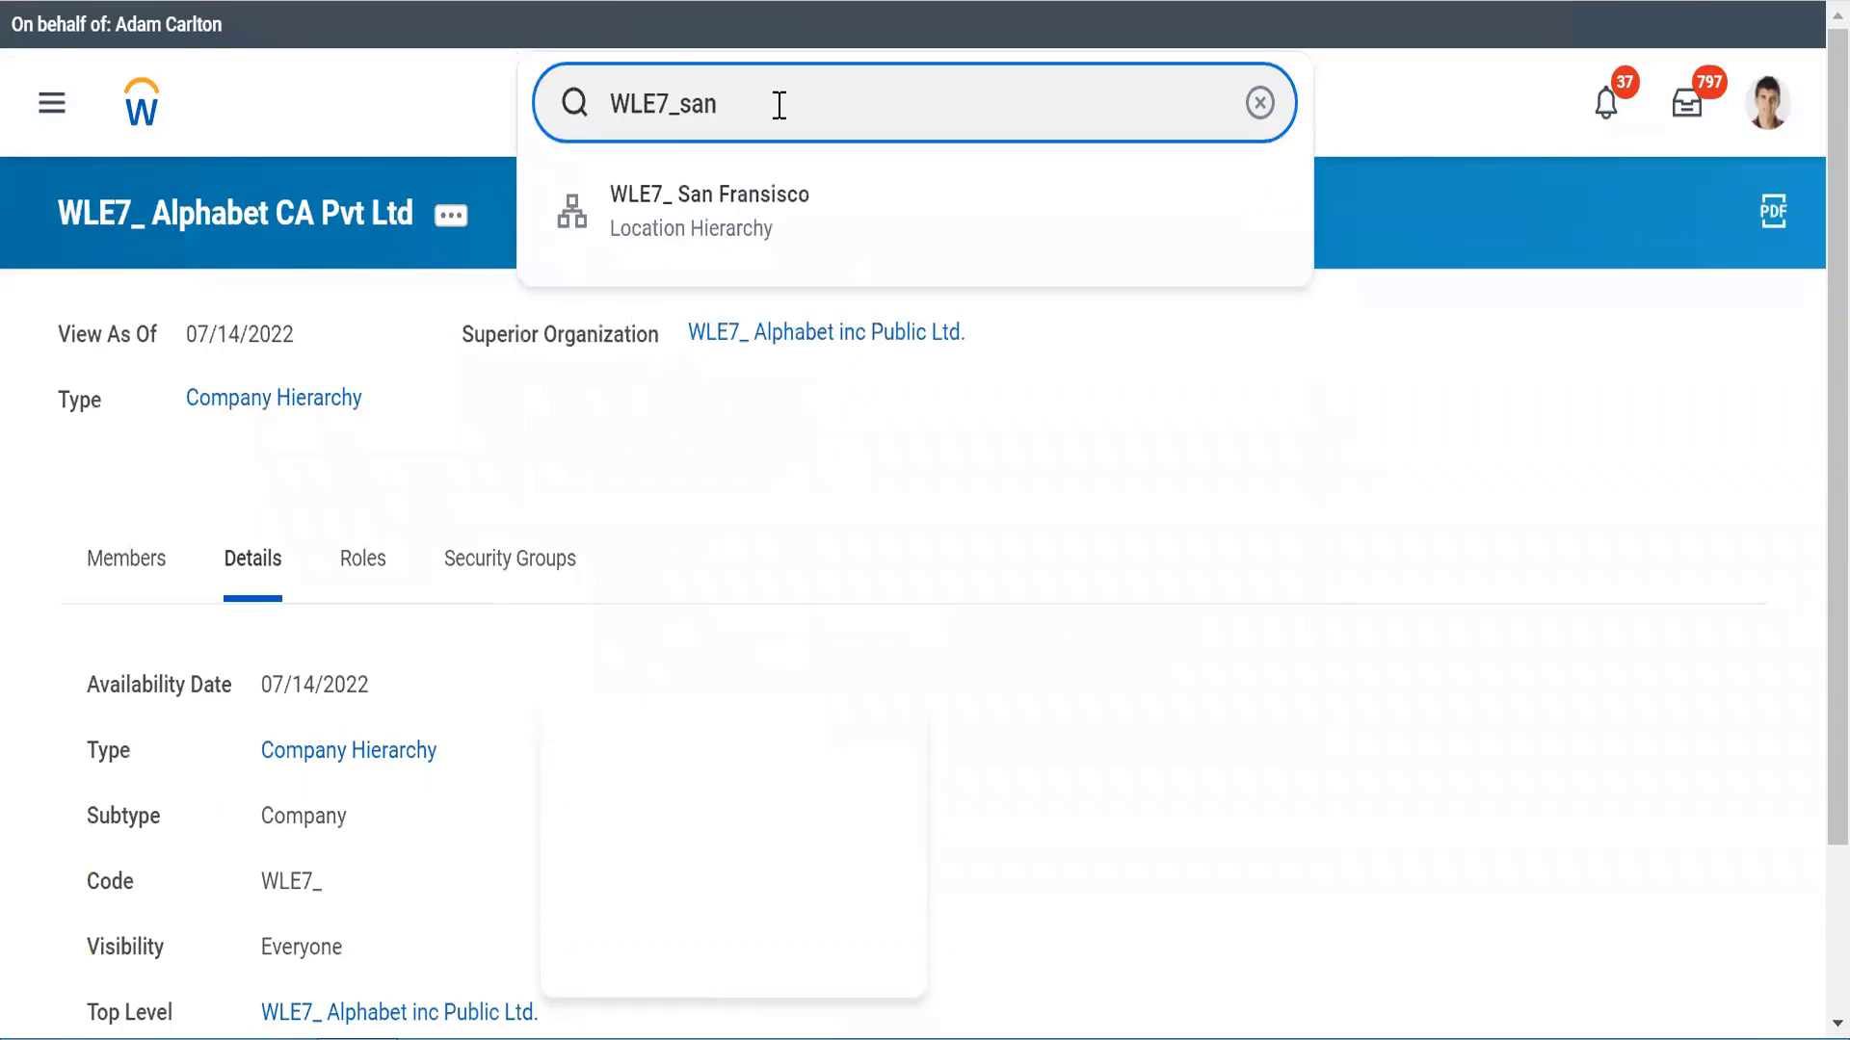
pyautogui.click(692, 224)
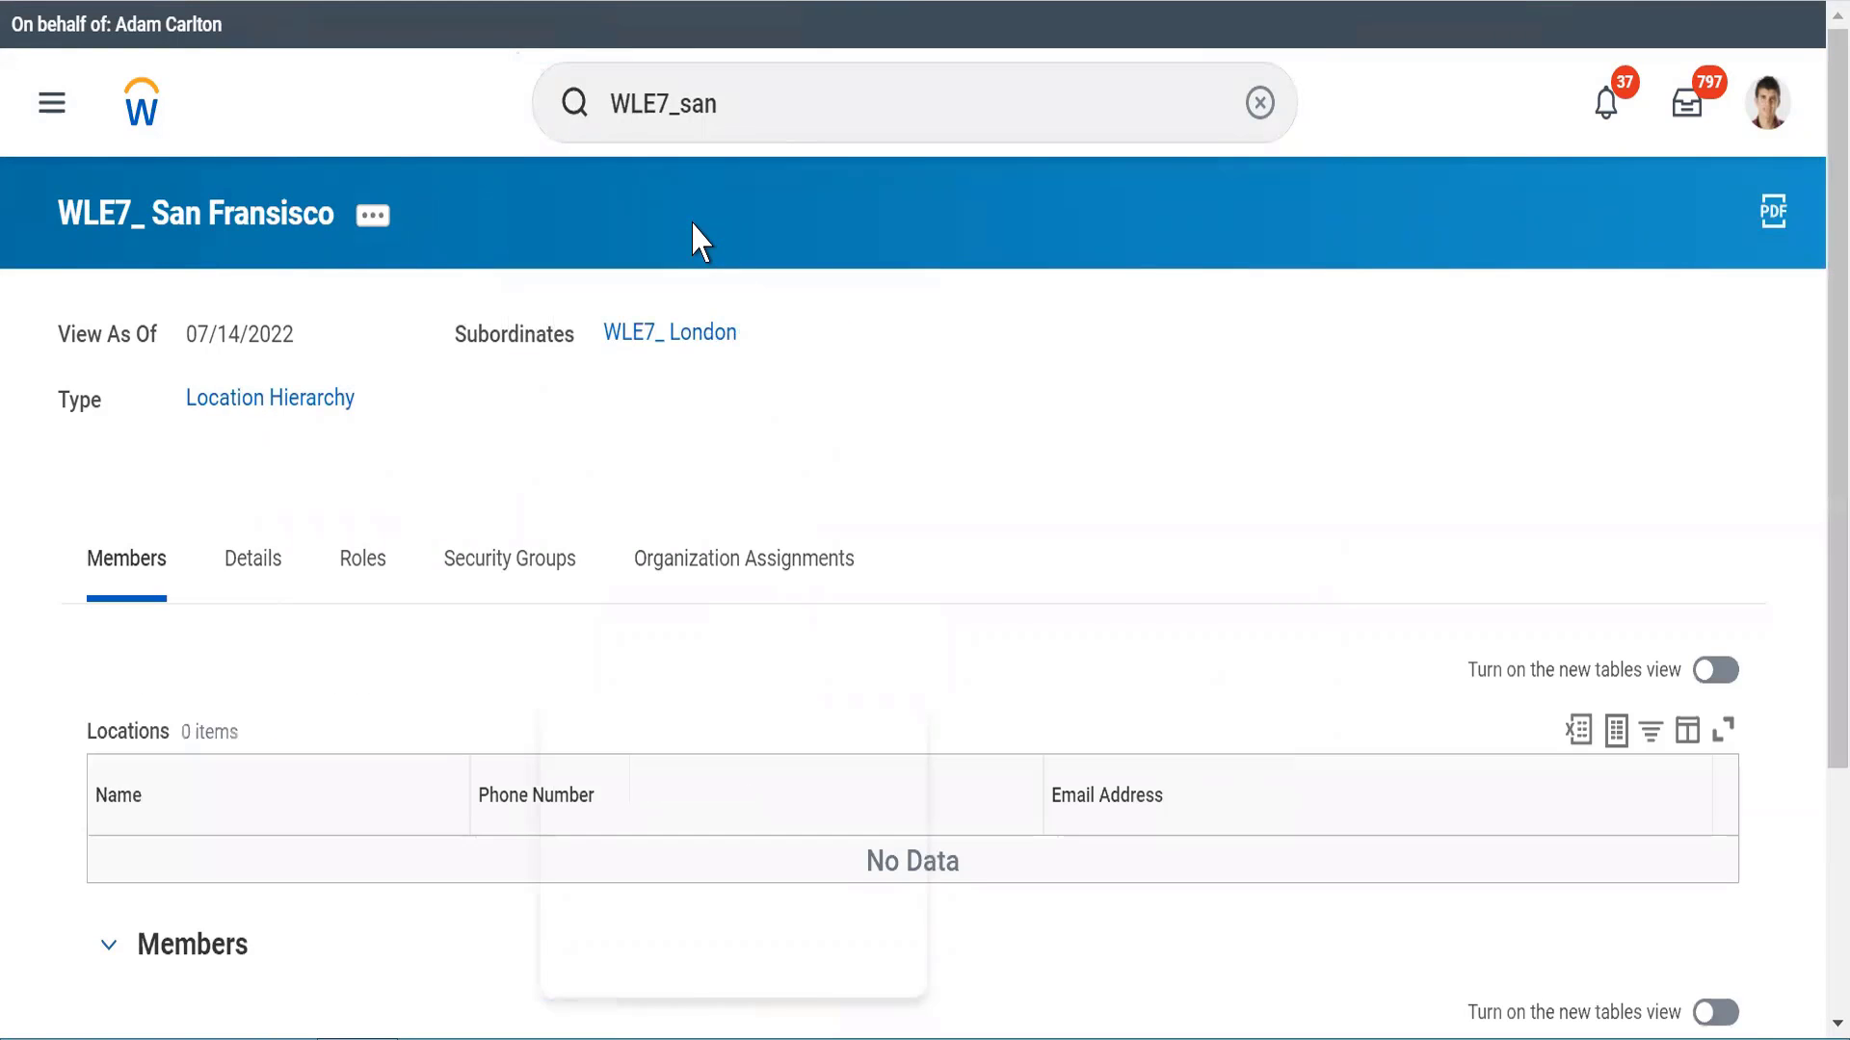
# Step: Display the org chart of the WLE7_ San Fransisco location hierarchy
pyautogui.click(370, 224)
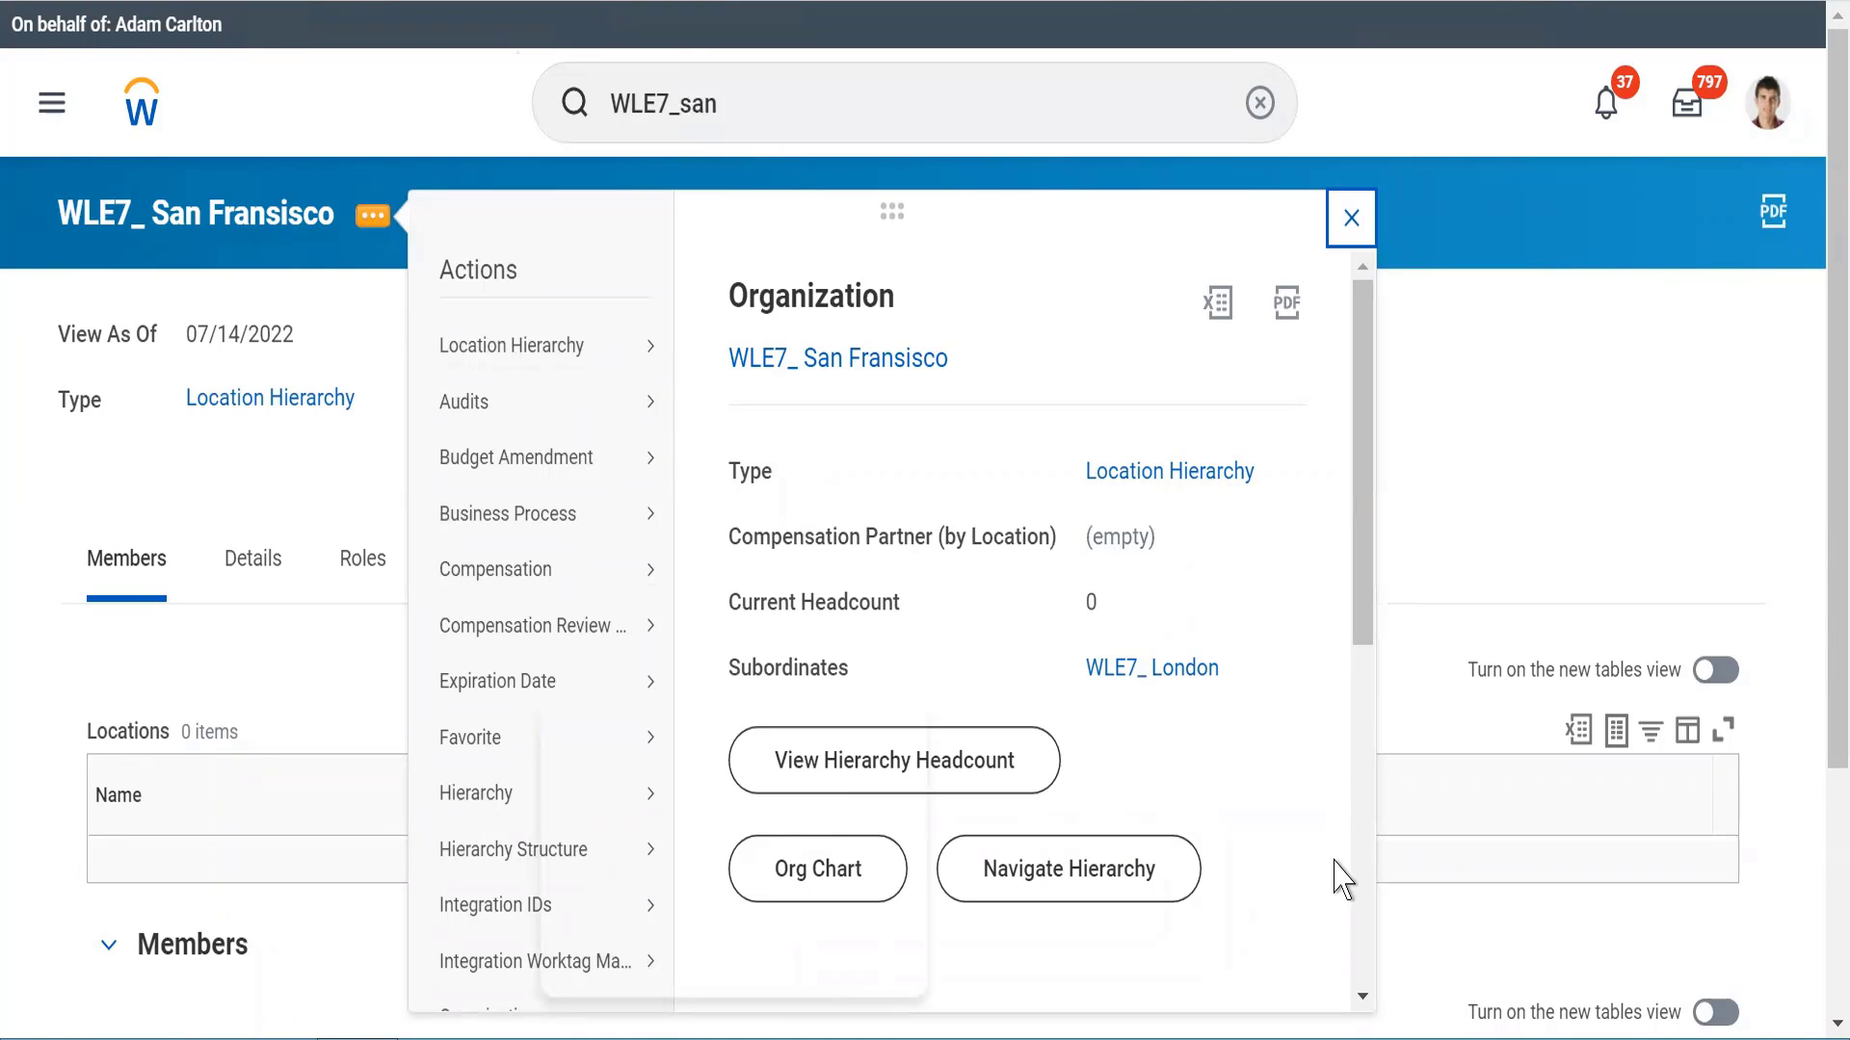
pyautogui.scroll(-5, 1372, 992)
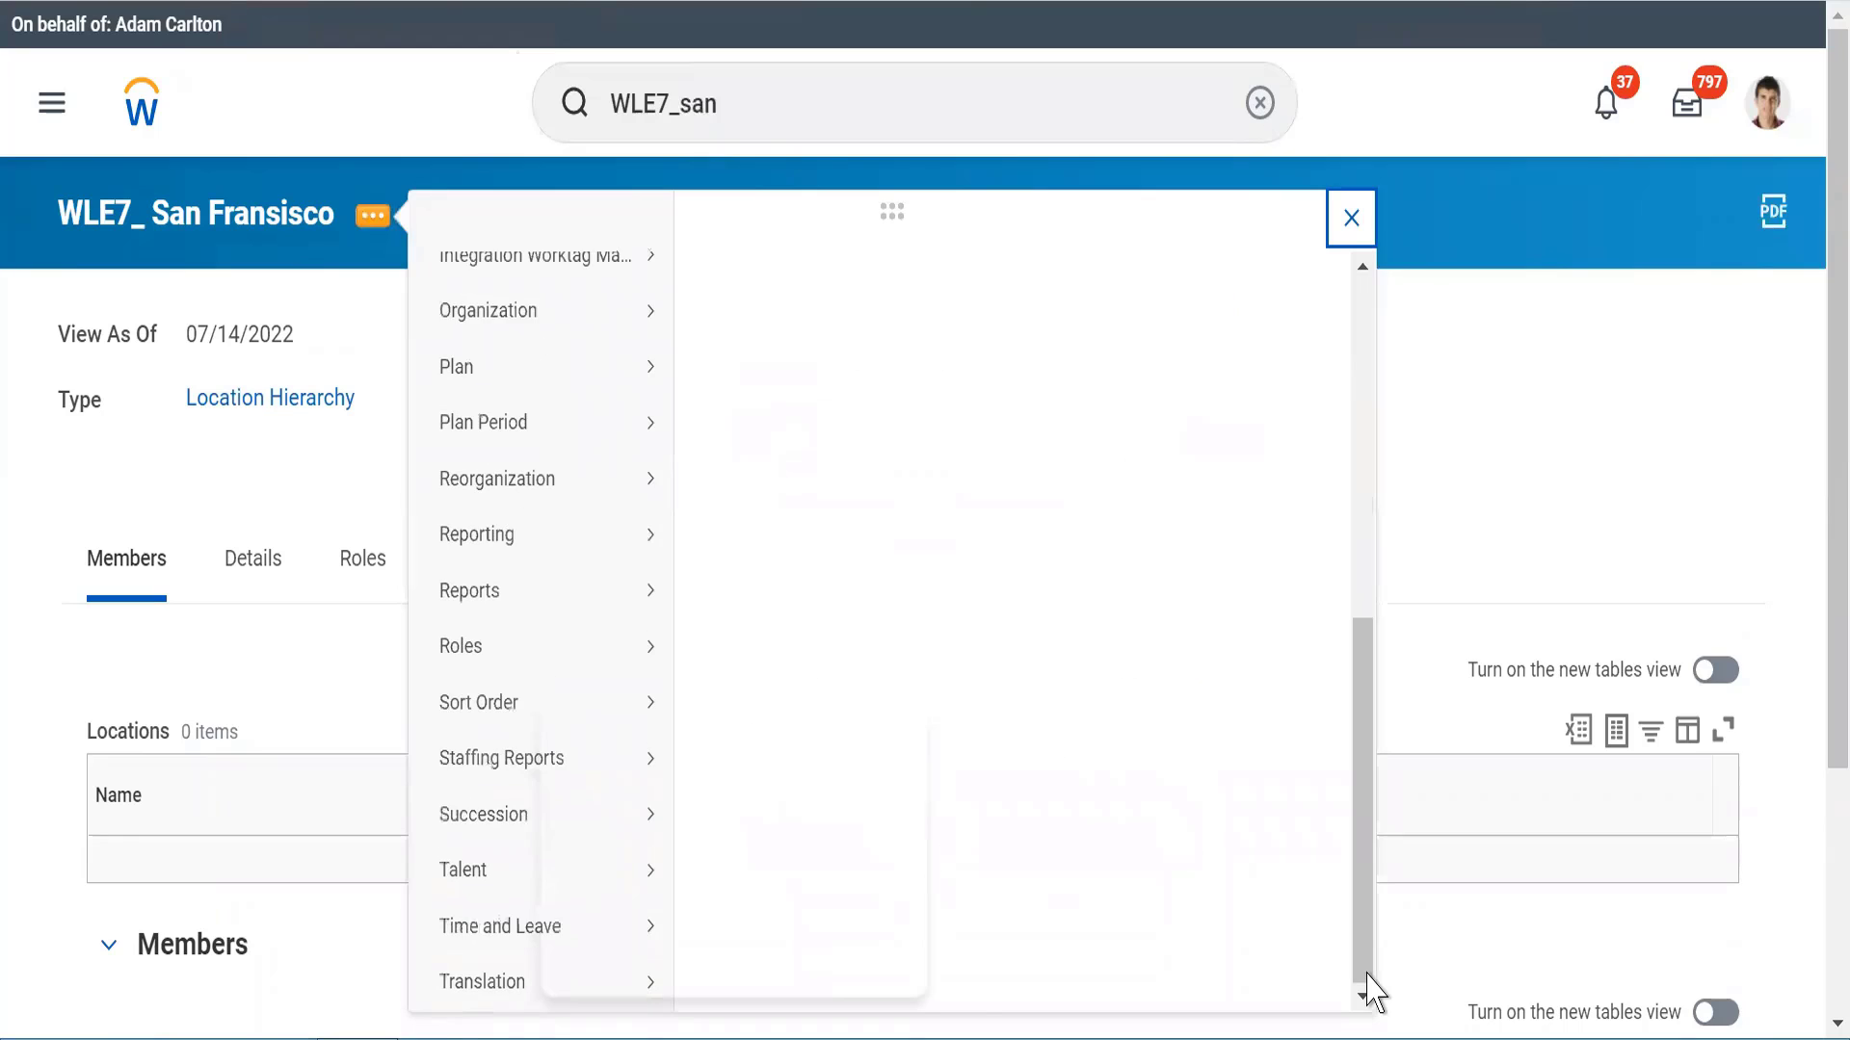
pyautogui.scroll(4, 1373, 771)
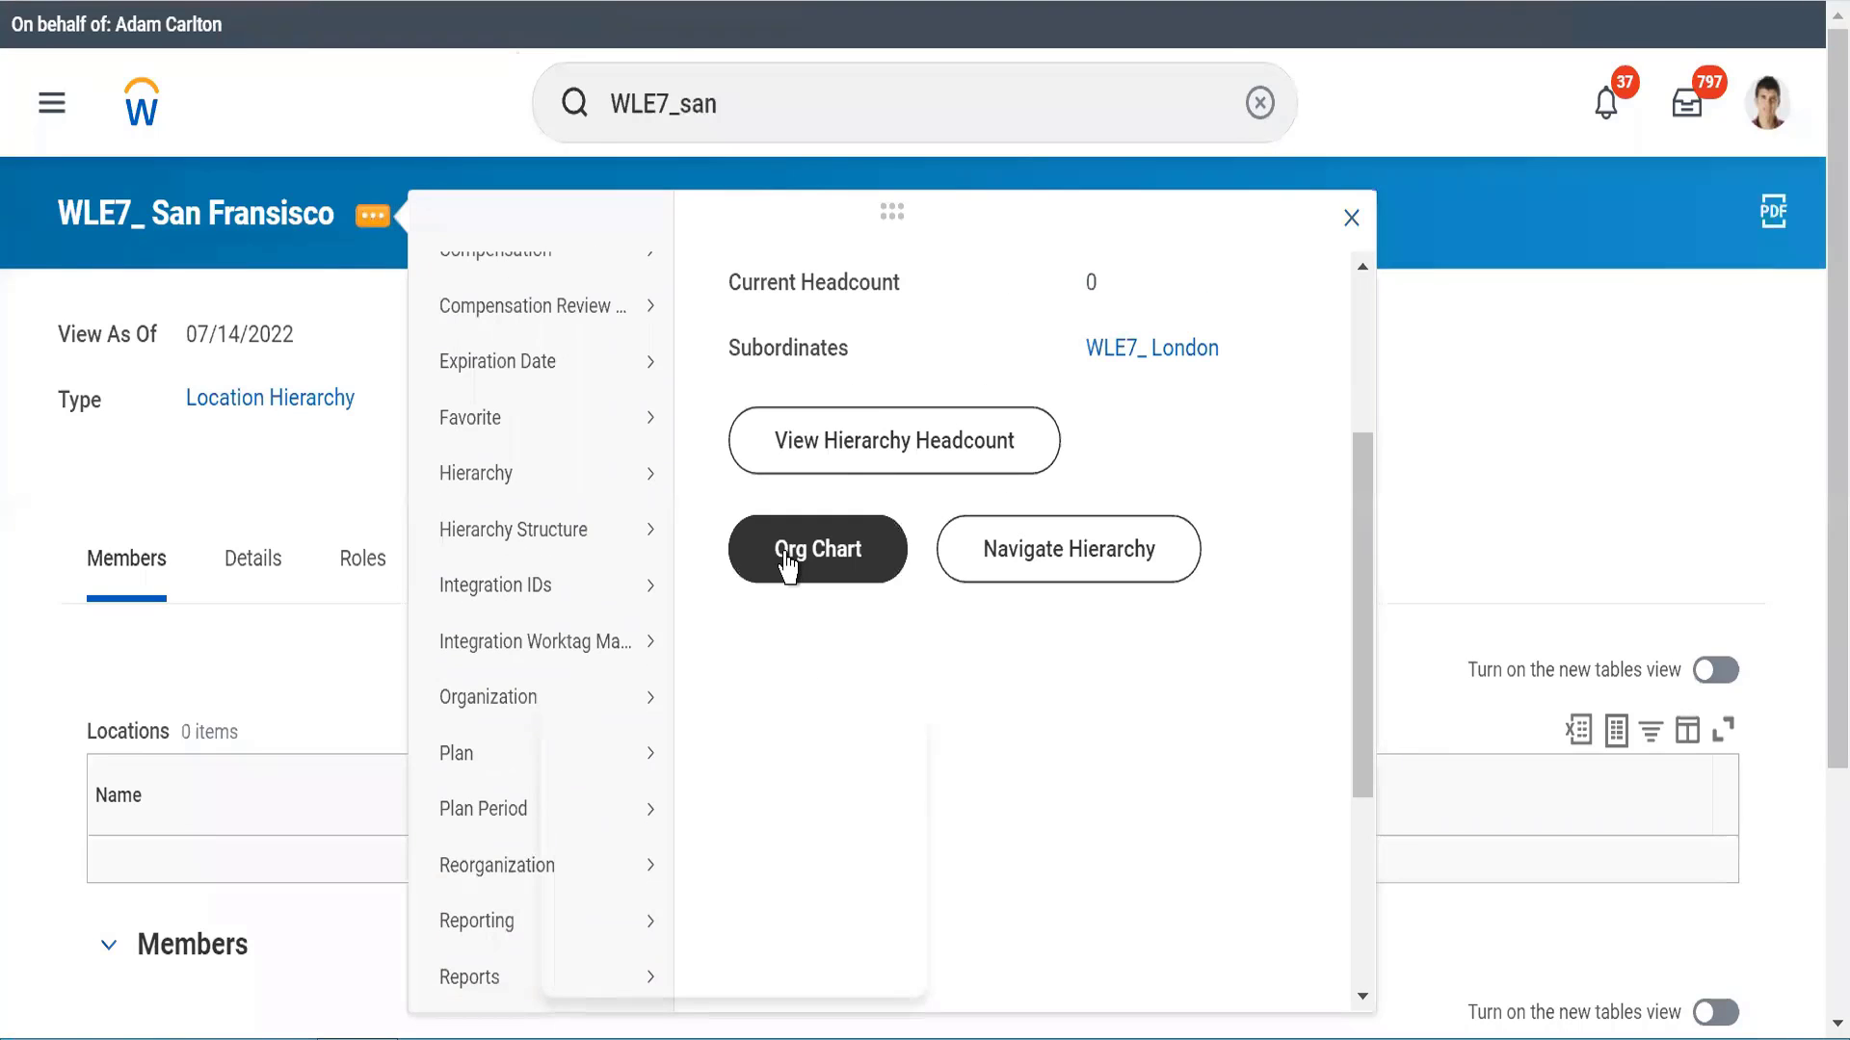
pyautogui.click(788, 567)
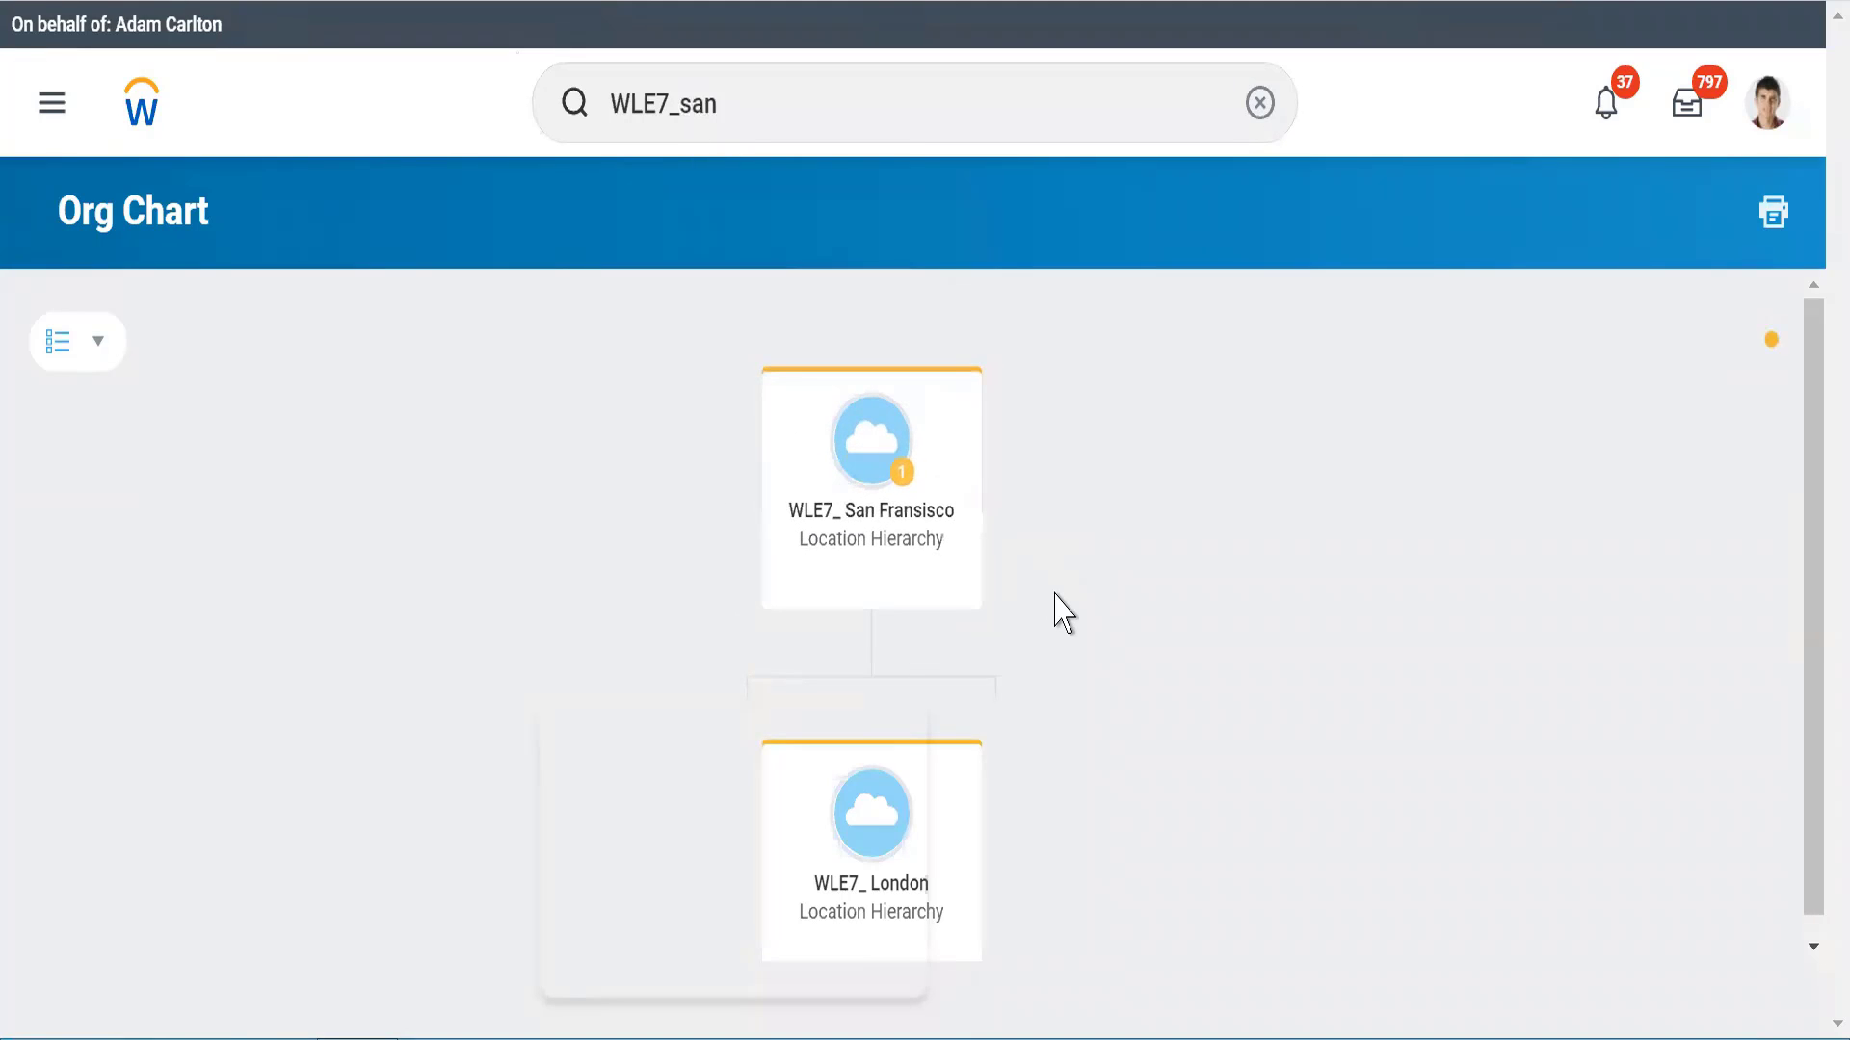
# Step: Return to the home page, then find and open the Create Region Hierarchy task
pyautogui.click(141, 125)
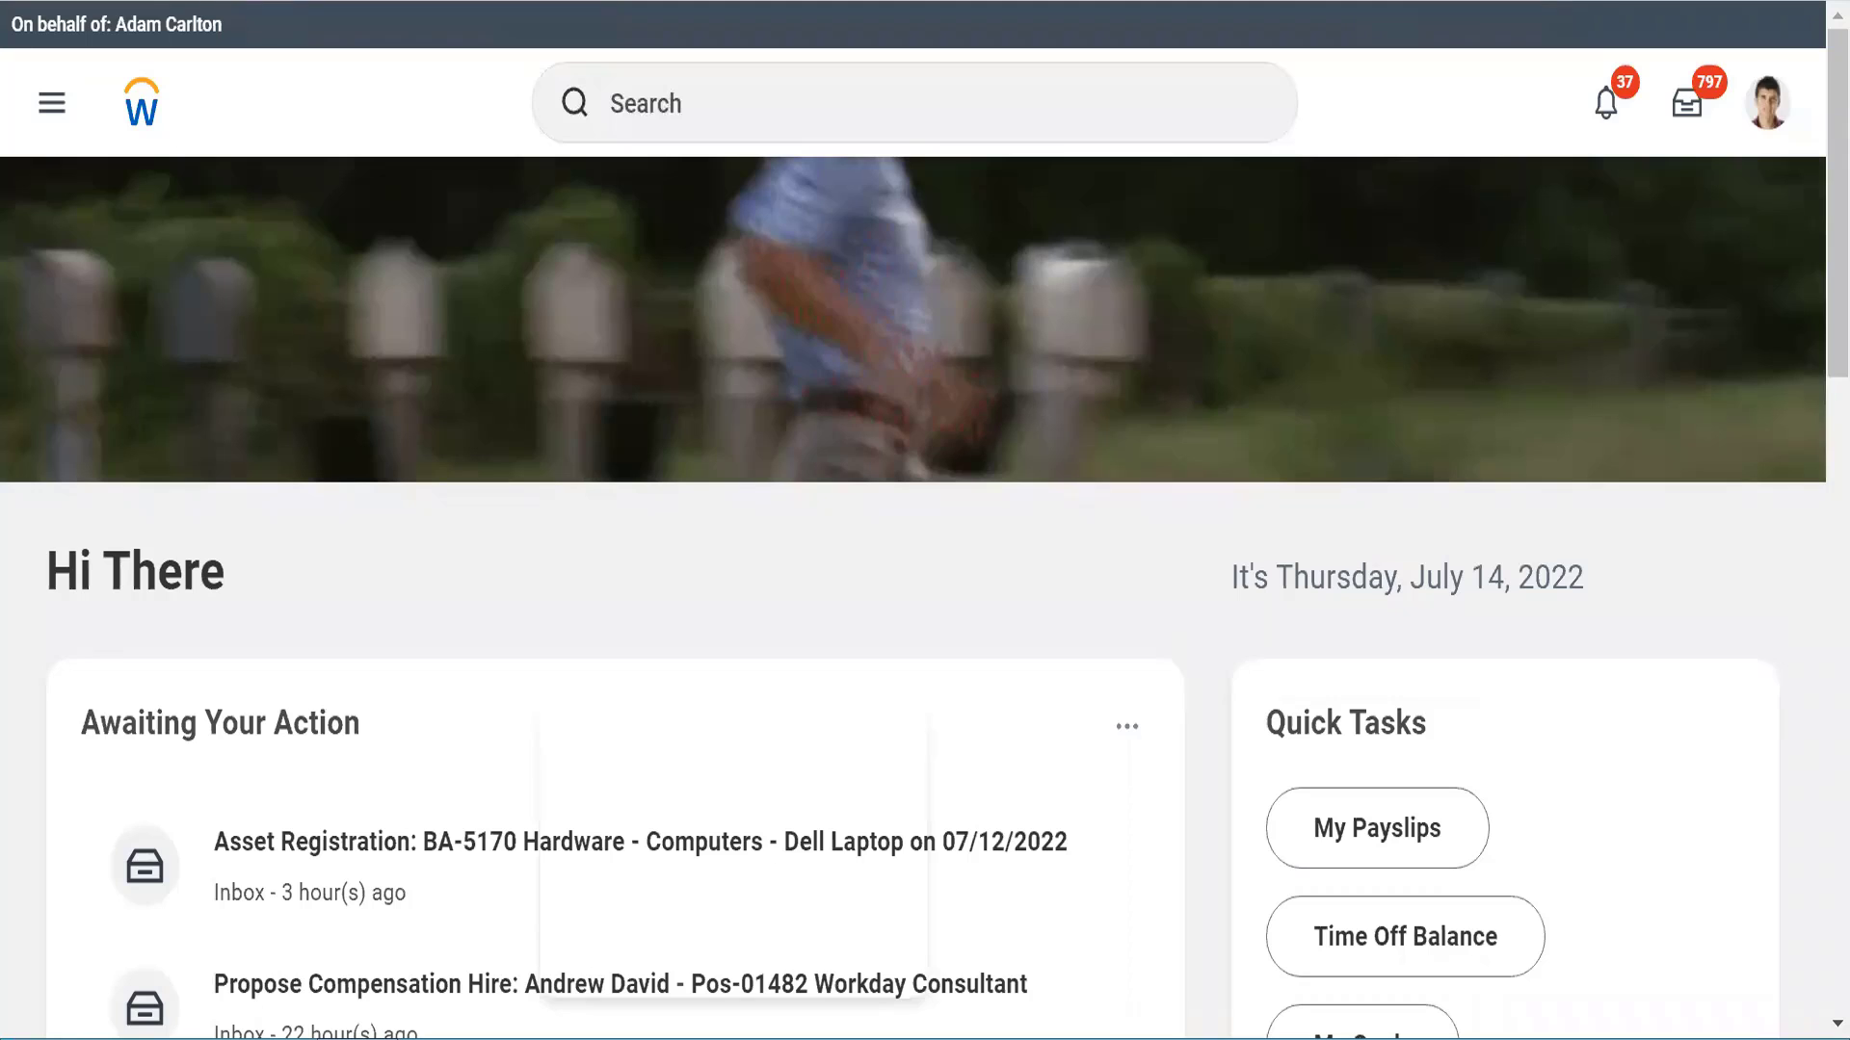
pyautogui.click(704, 120)
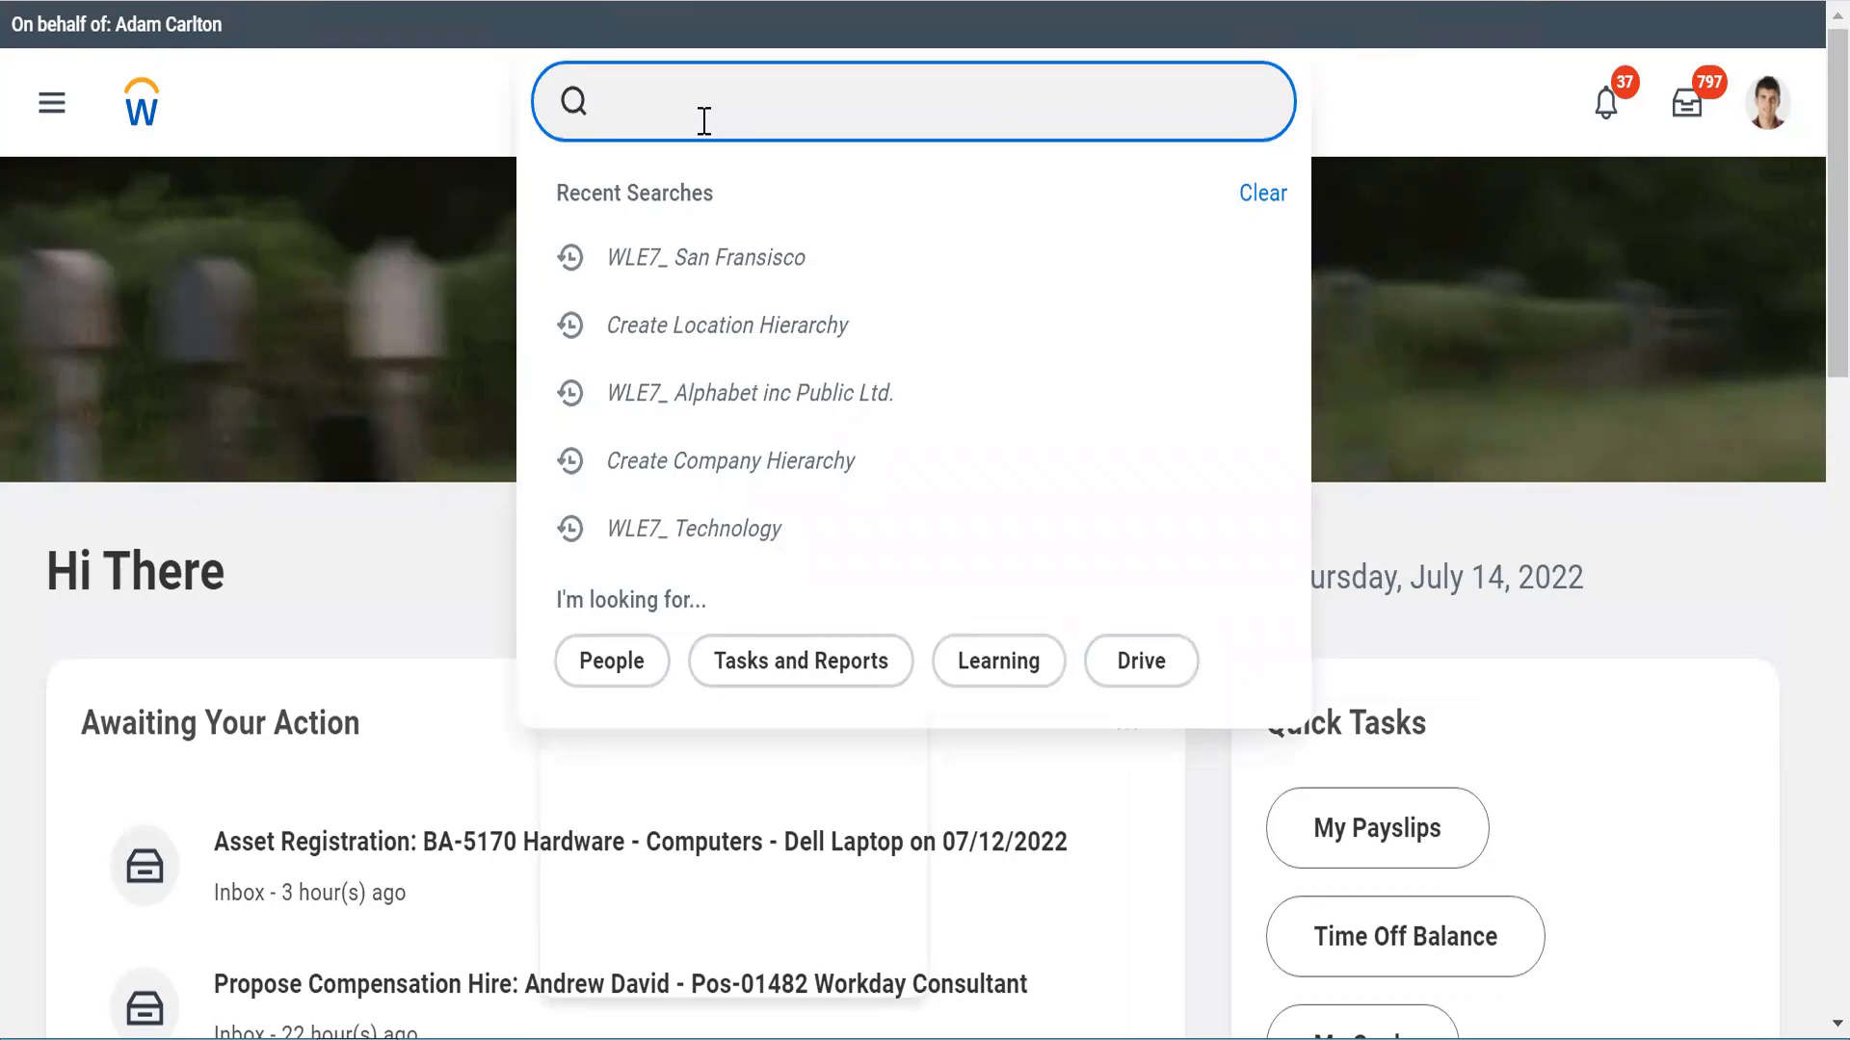
pyautogui.write('Cre region')
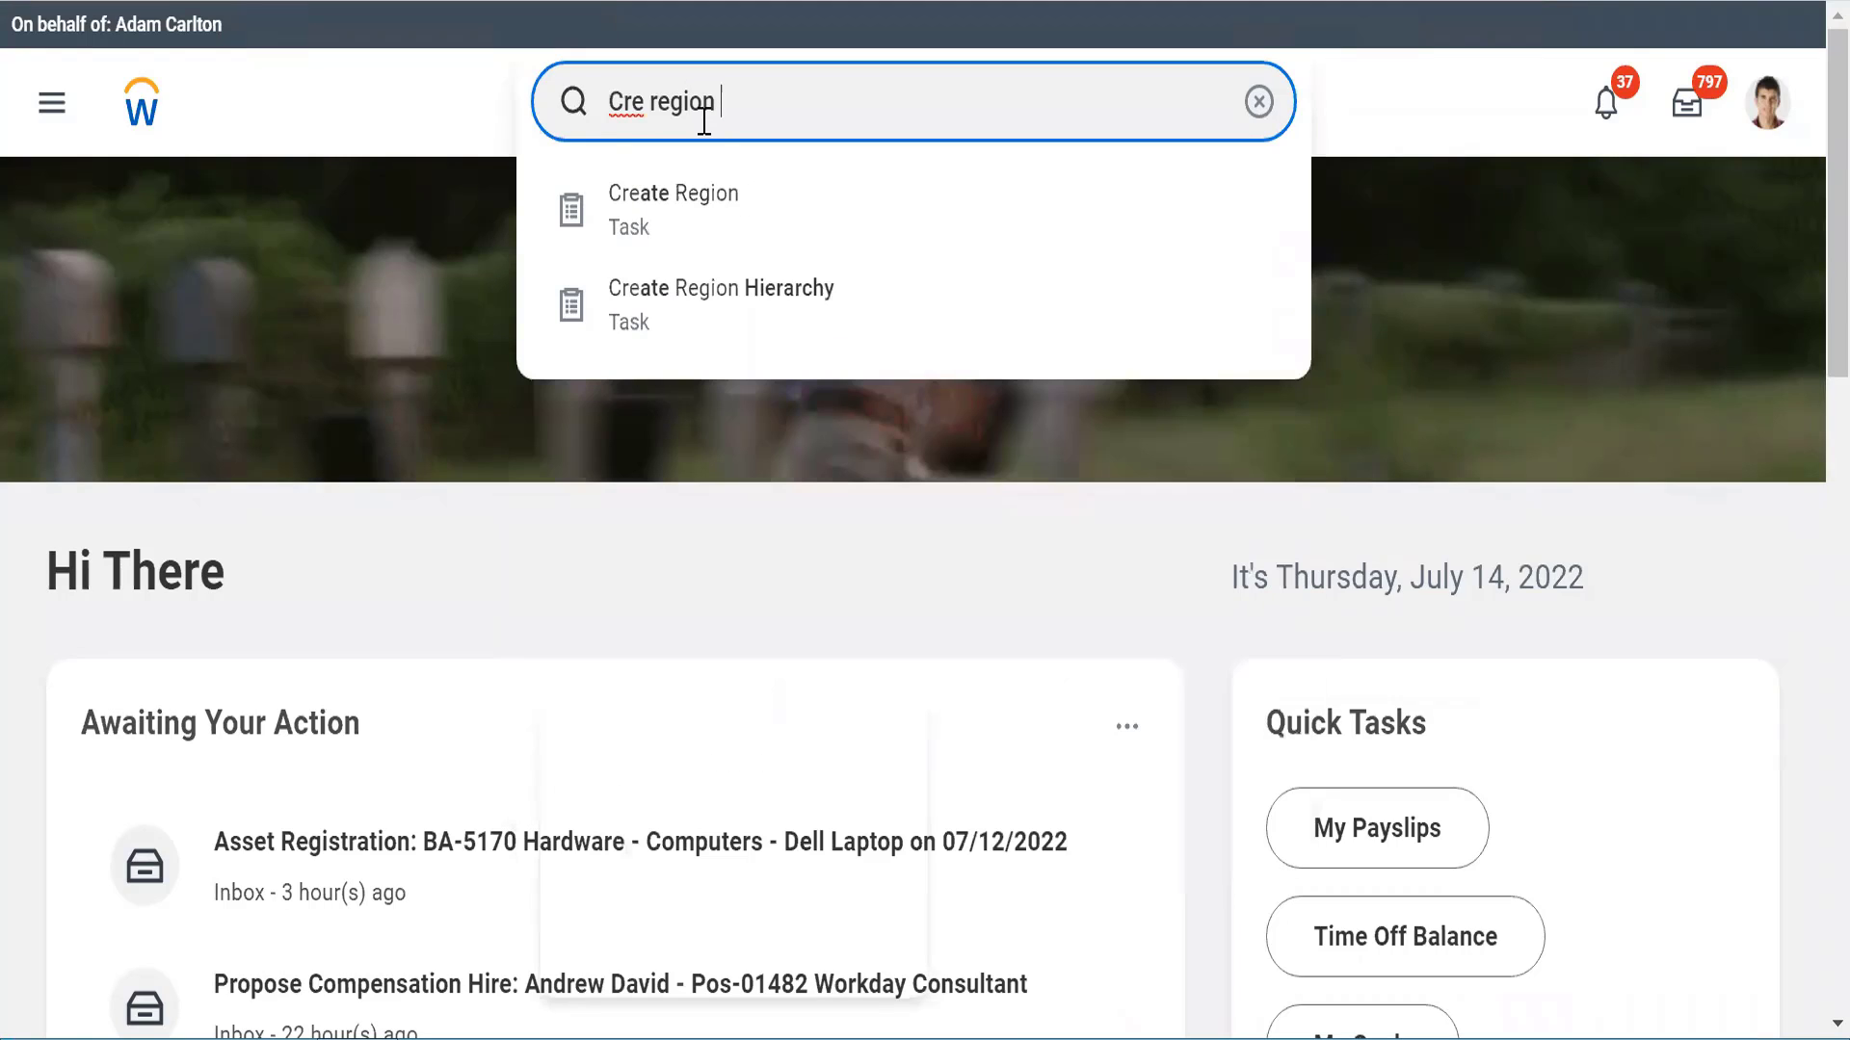
pyautogui.click(658, 313)
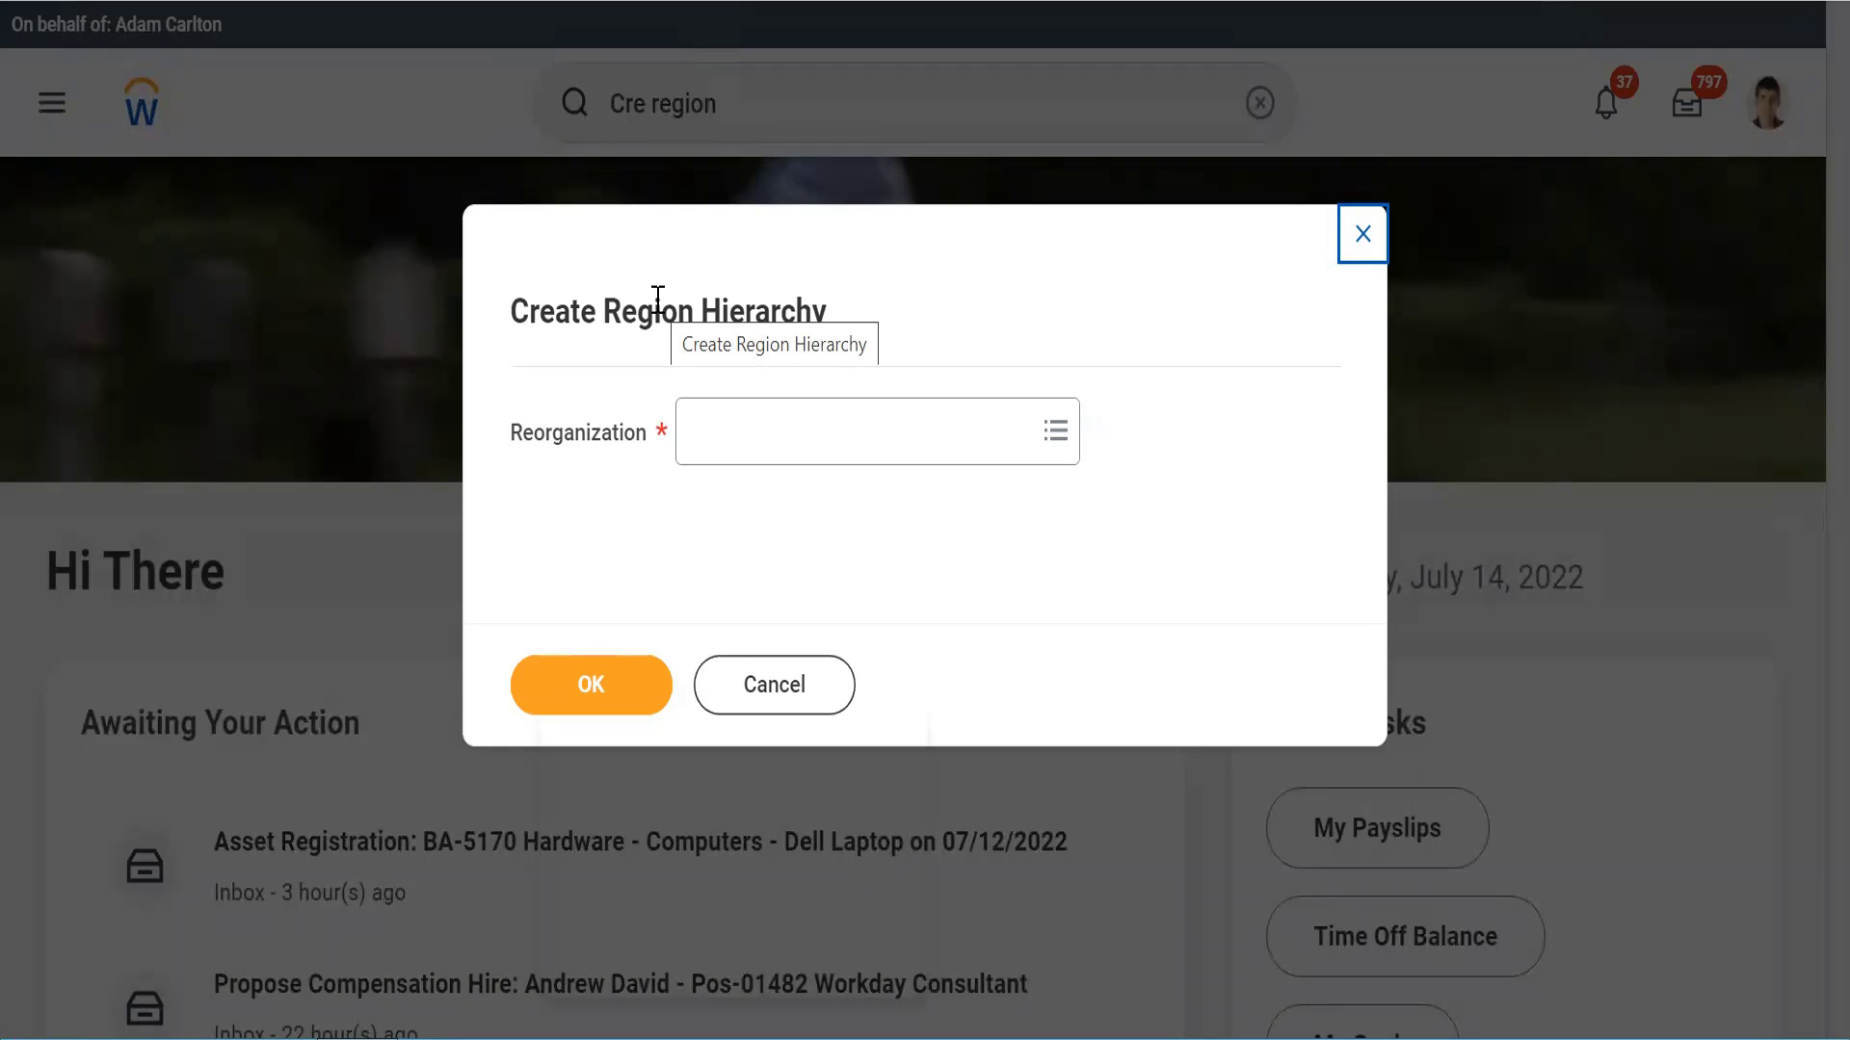
# Step: Choose the reorganization WLE7_Alphabet (07/13/2022) for the region hierarchy and continue to its details form
pyautogui.click(796, 450)
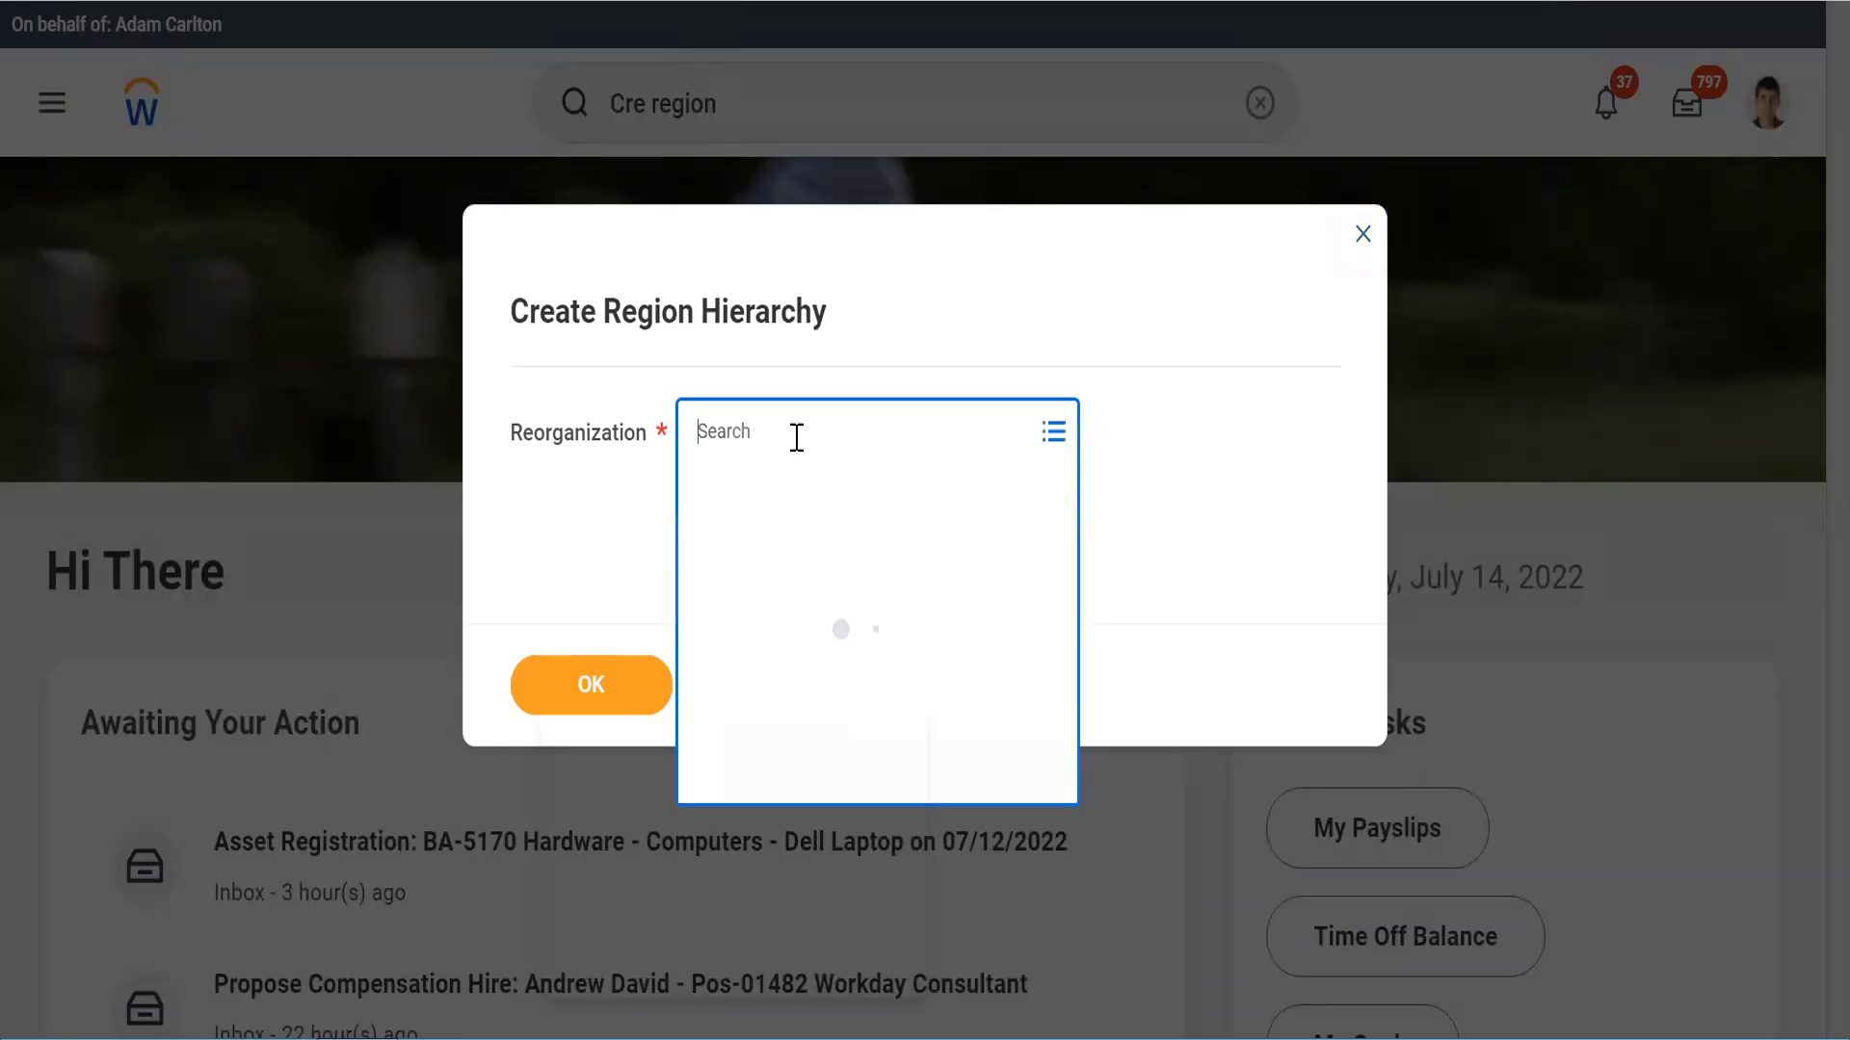
pyautogui.write('WLE7')
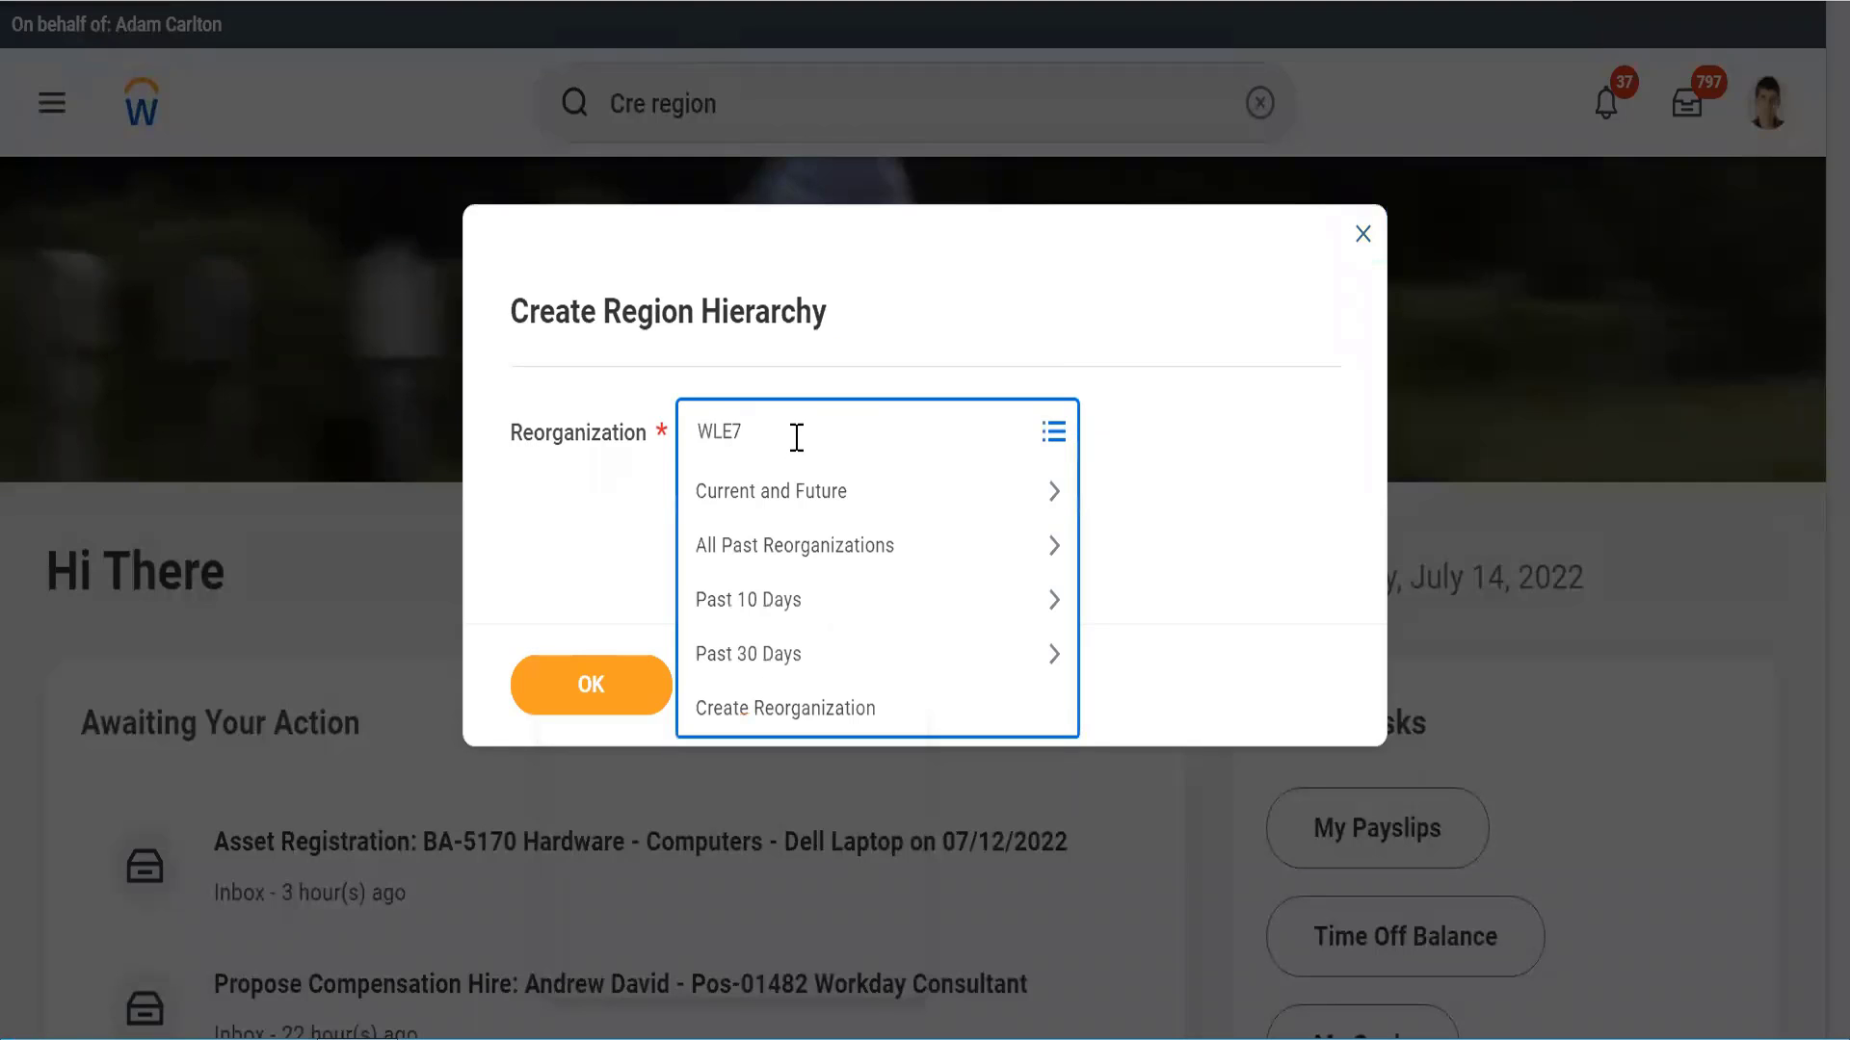
pyautogui.write('_')
pyautogui.press('Return')
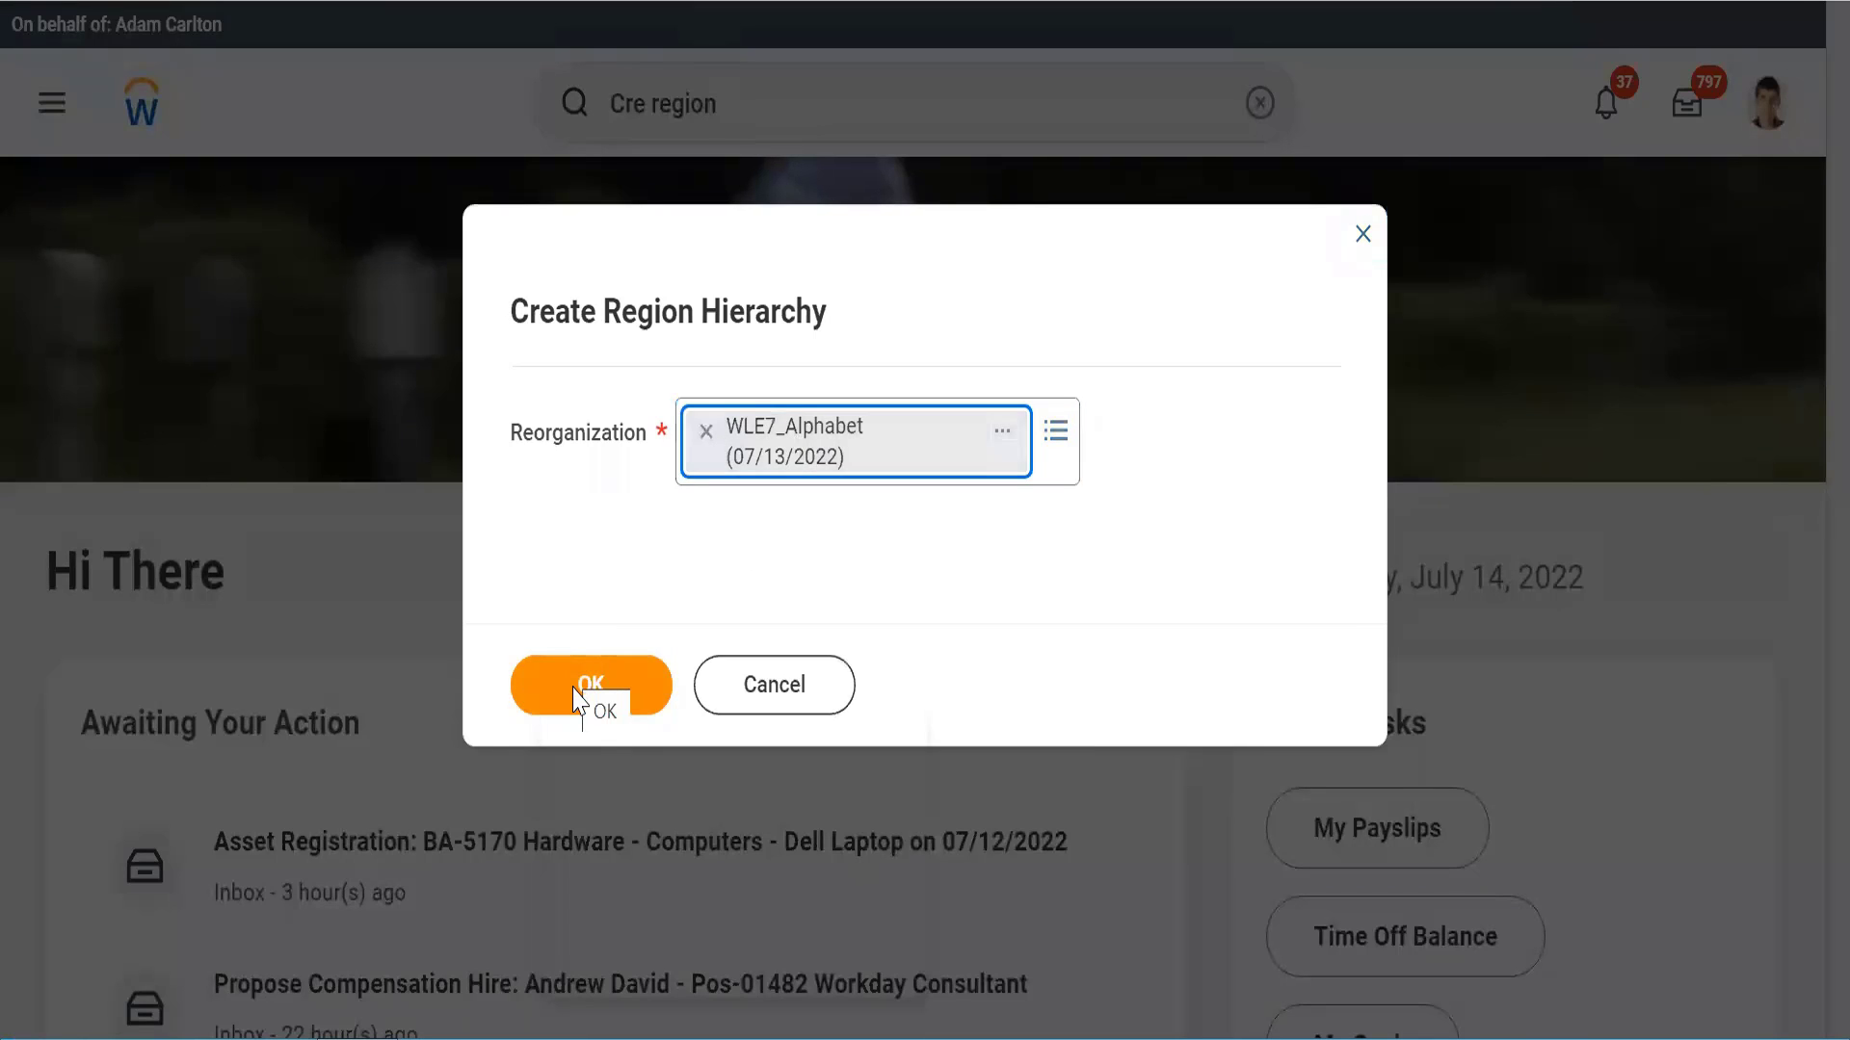
pyautogui.click(648, 688)
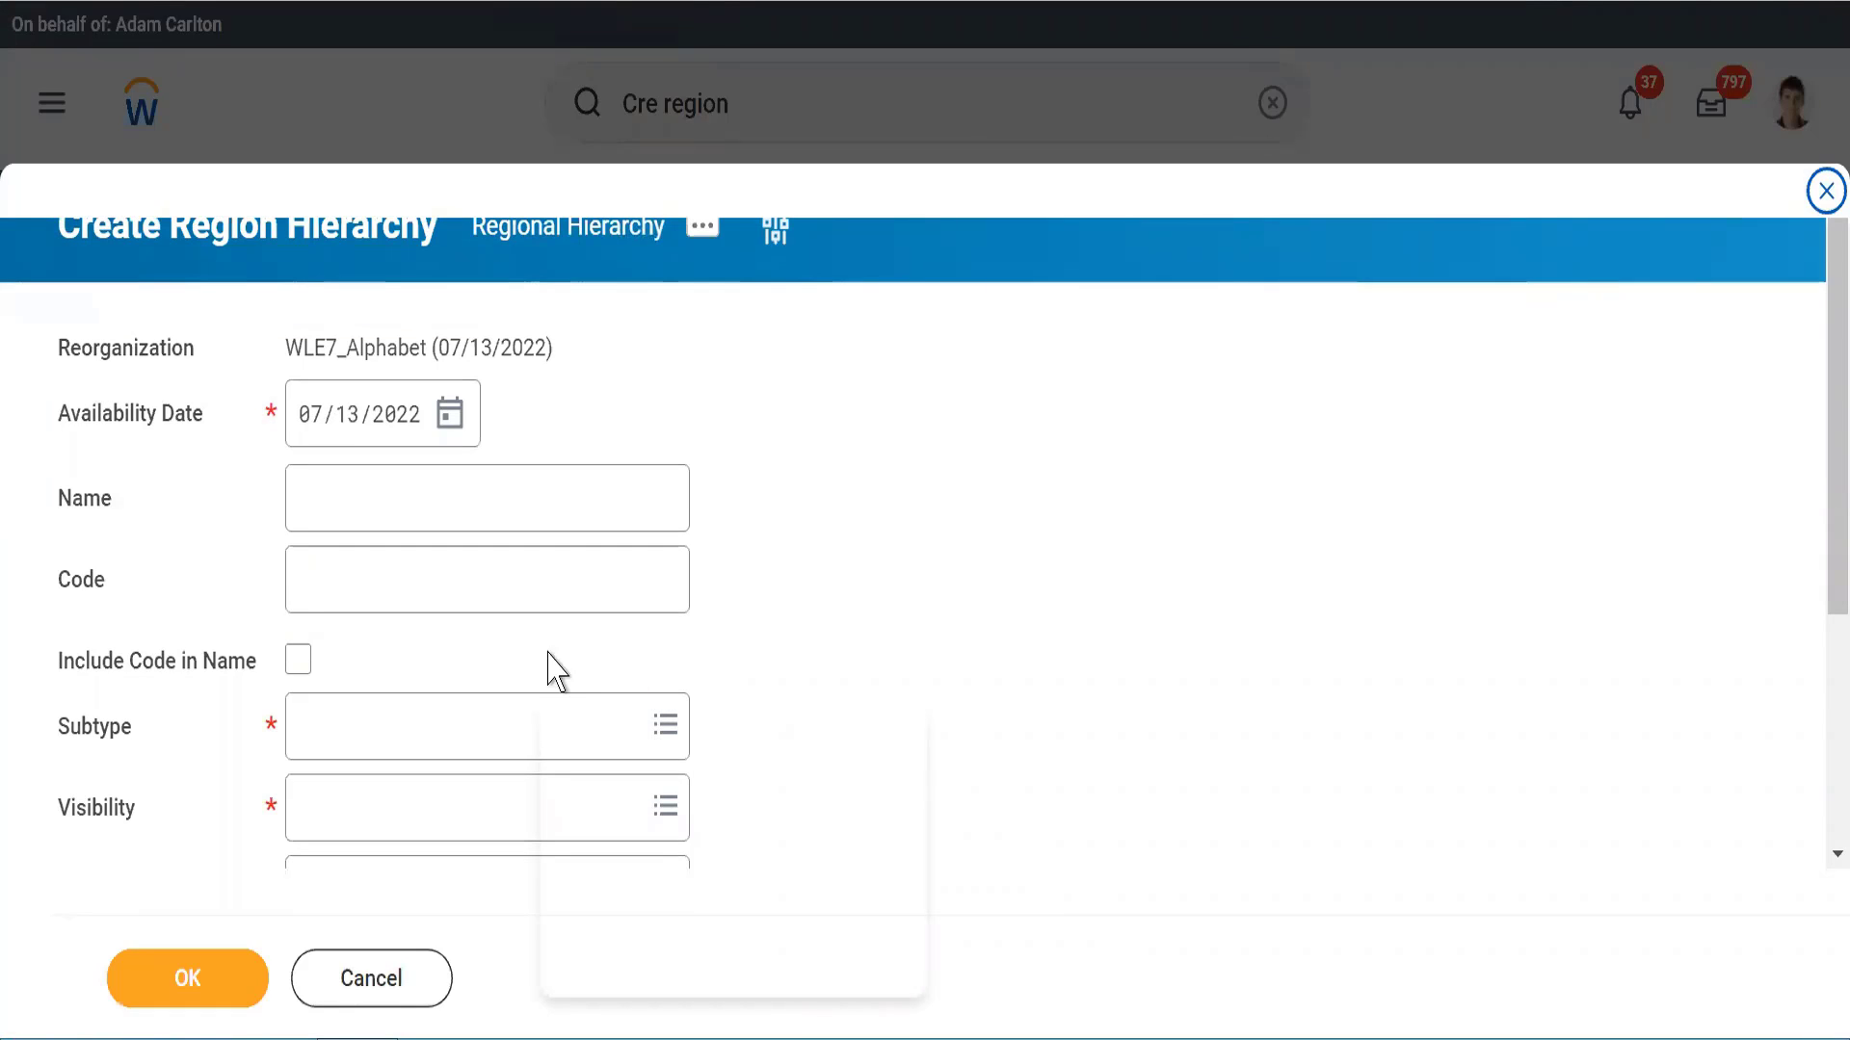
# Step: Name the region hierarchy "Global" with the code WLE7_, and include the code in the name
pyautogui.click(303, 491)
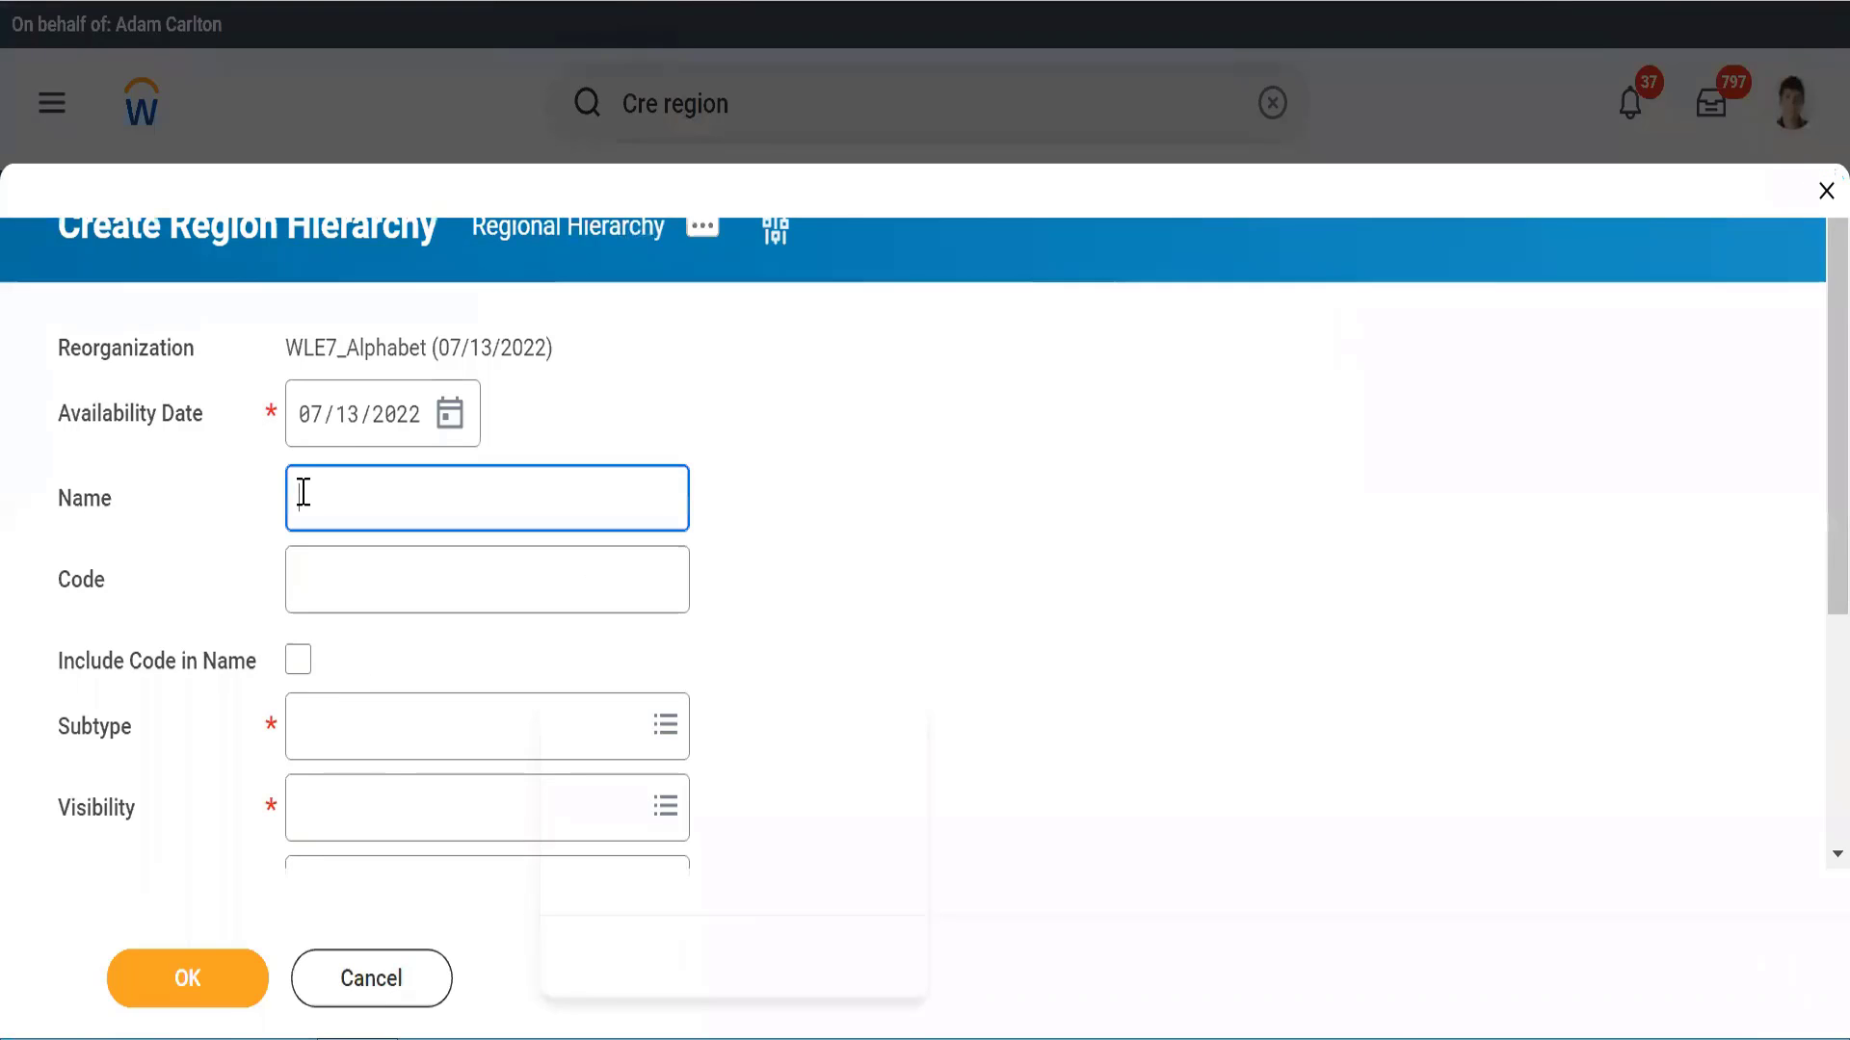
pyautogui.write('Global')
pyautogui.press('Tab')
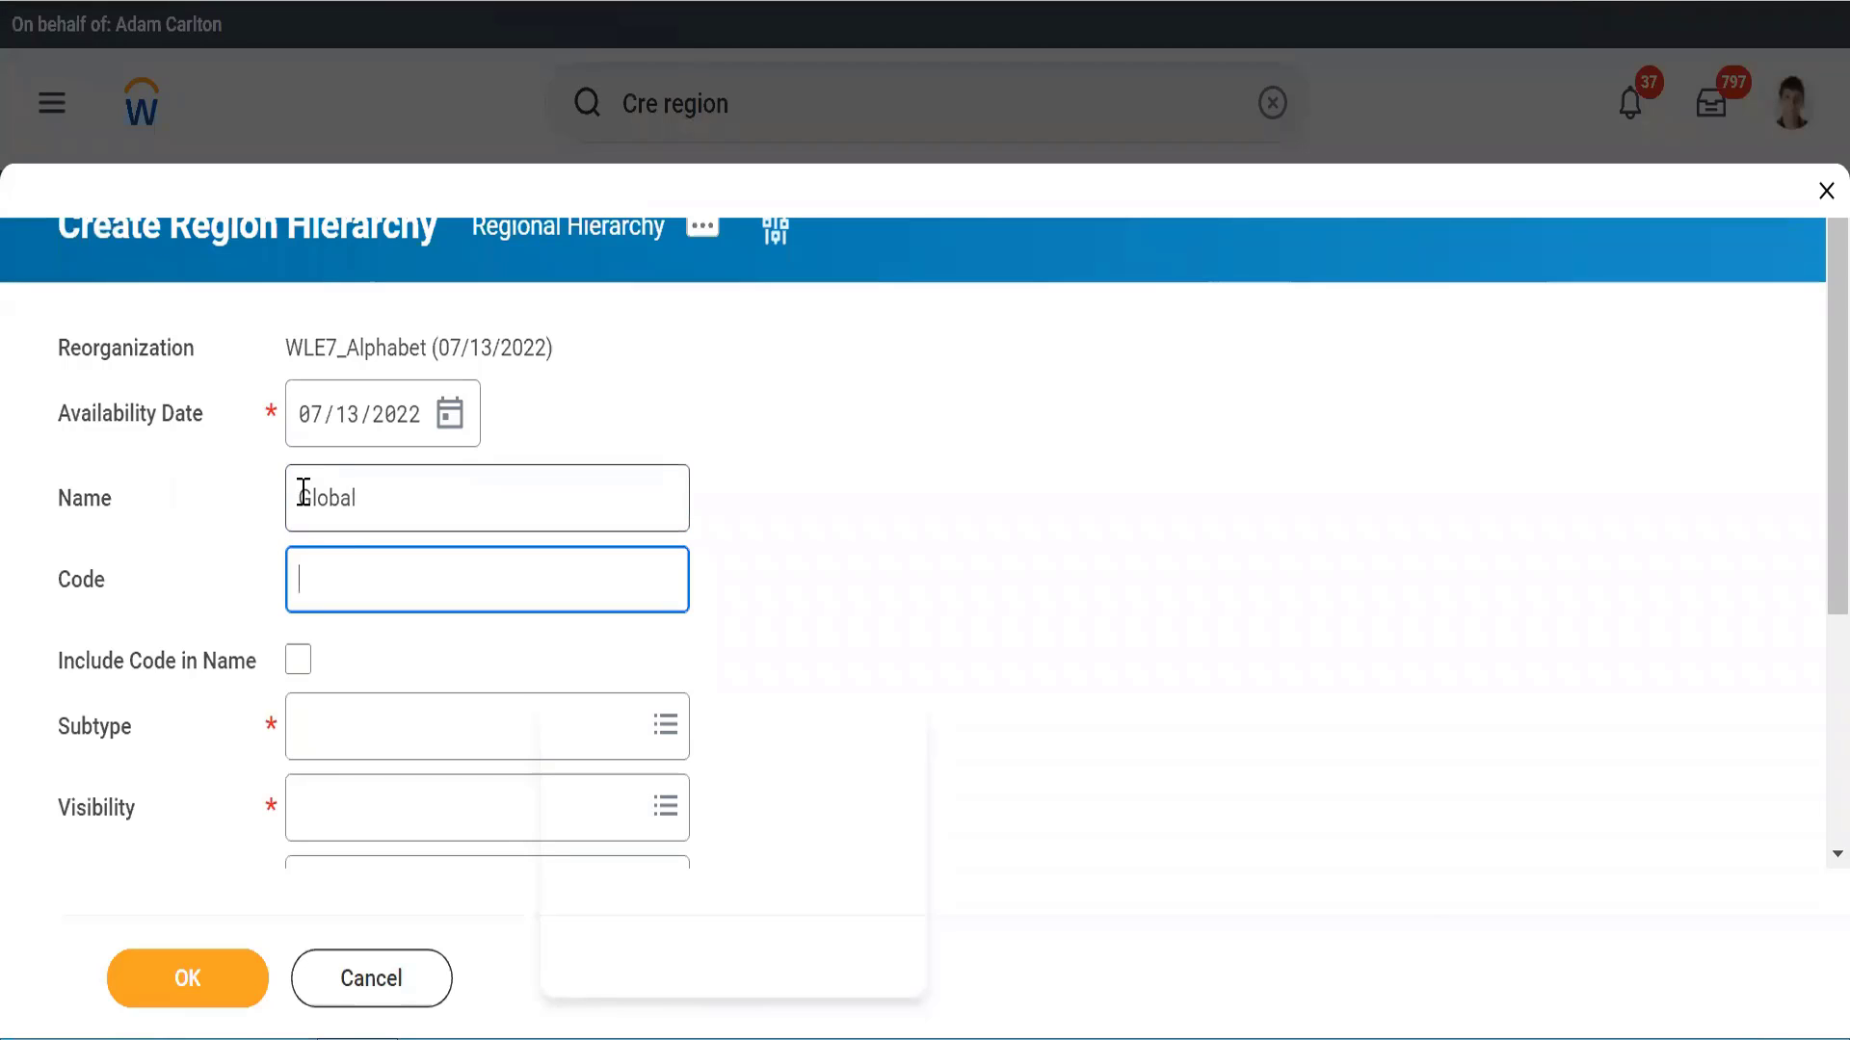
pyautogui.write('WLE7_')
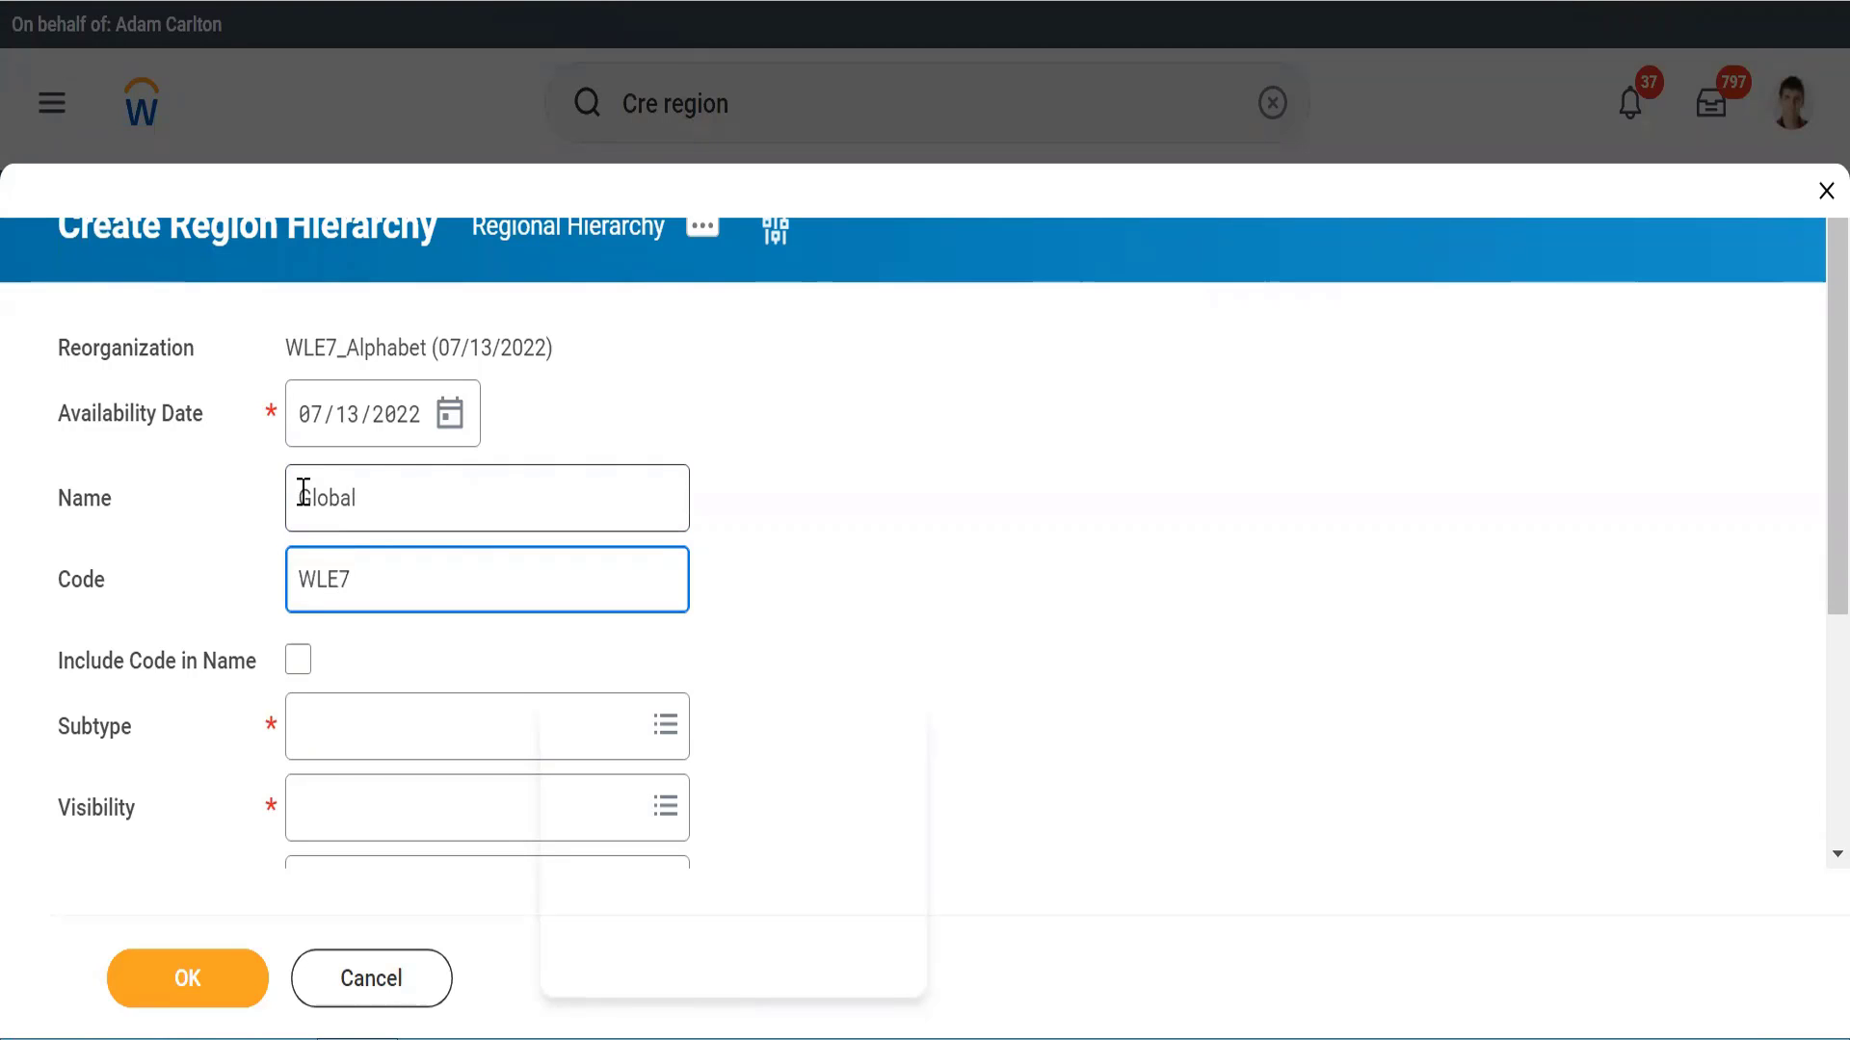
pyautogui.click(300, 662)
# Step: Set the region hierarchy's subtype to Region and its visibility to Everyone, and confirm its creation
pyautogui.click(323, 732)
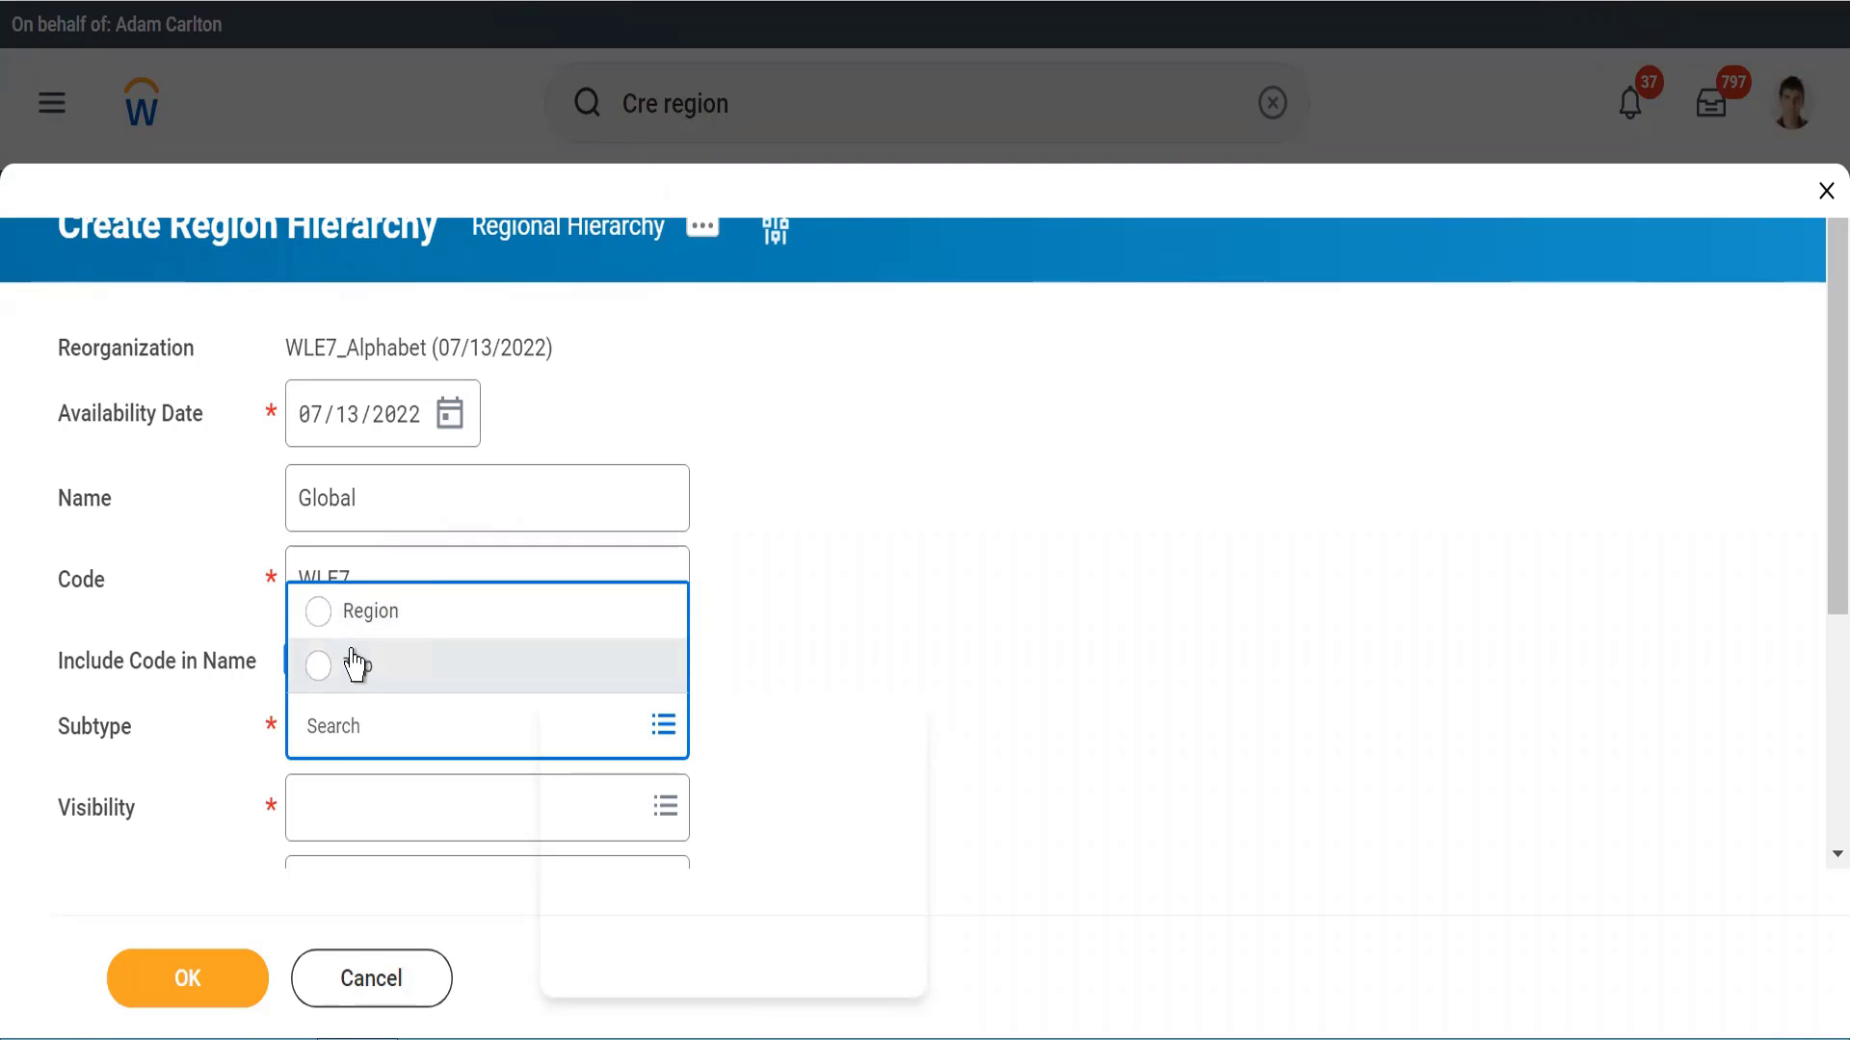
pyautogui.click(318, 613)
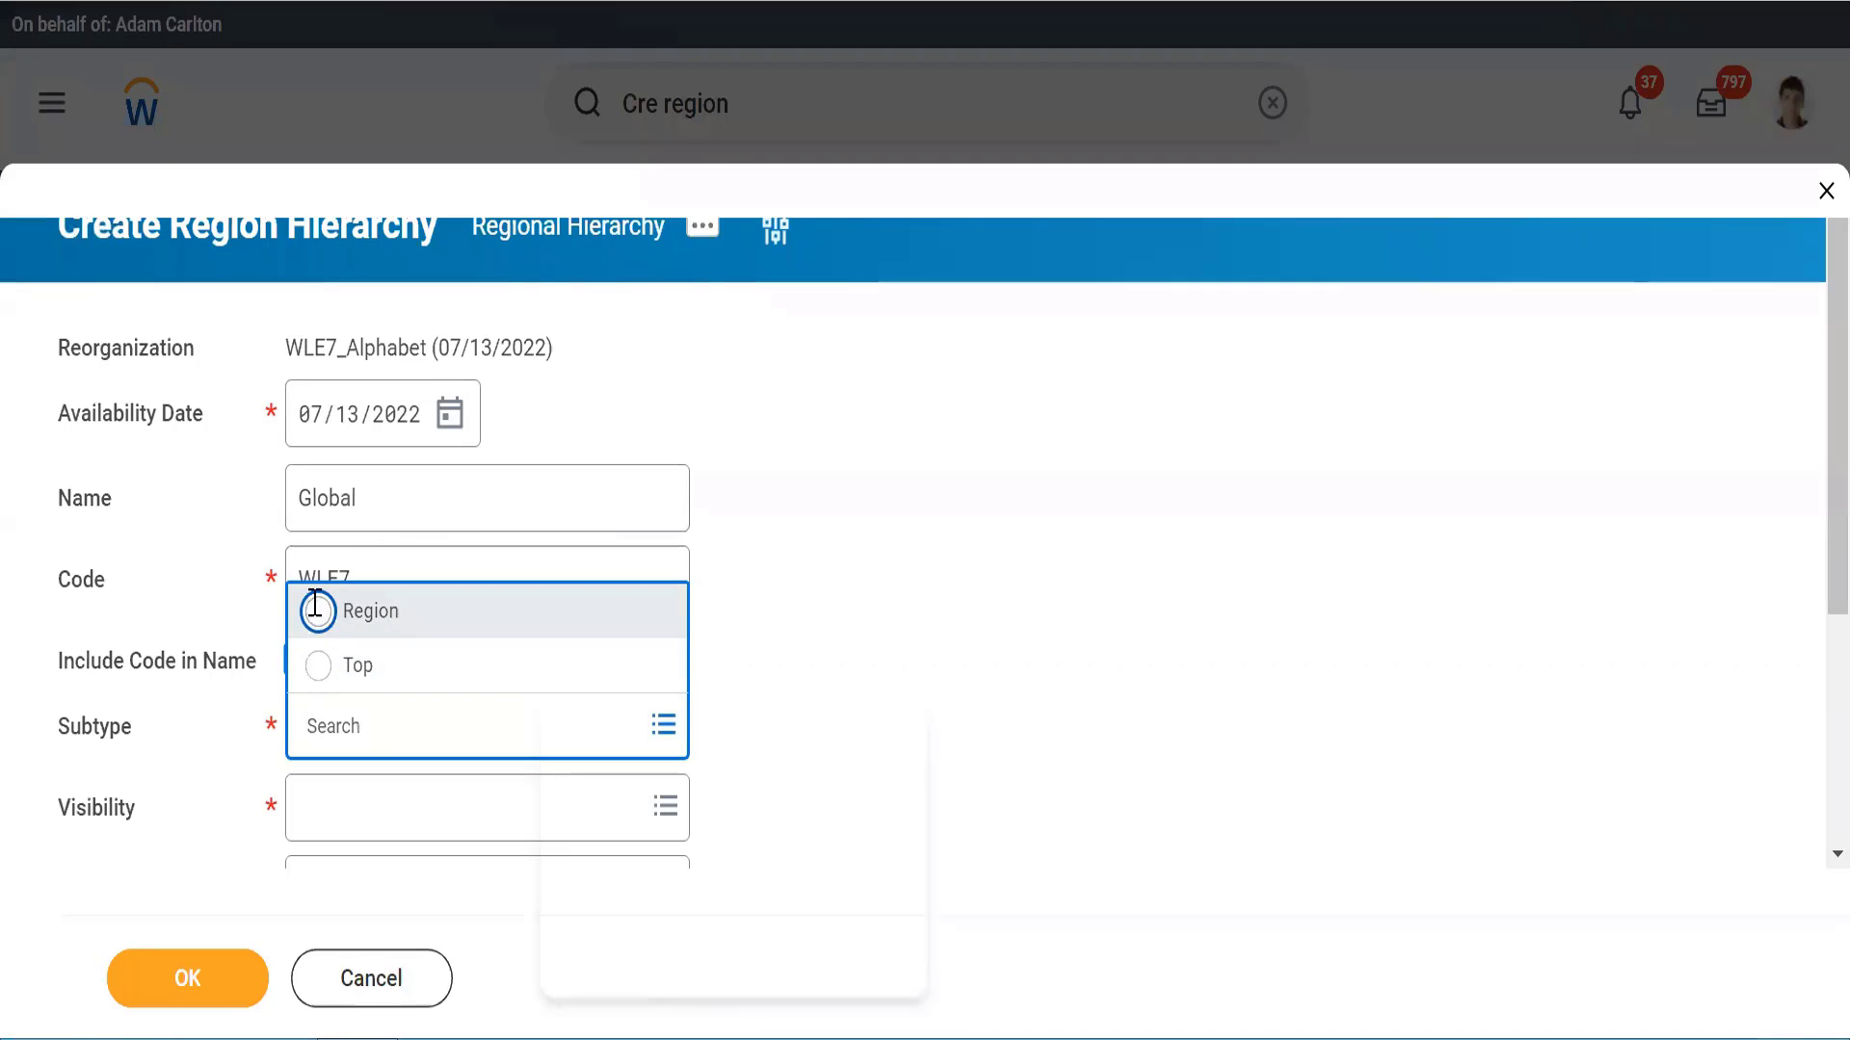
pyautogui.scroll(-3, 1093, 615)
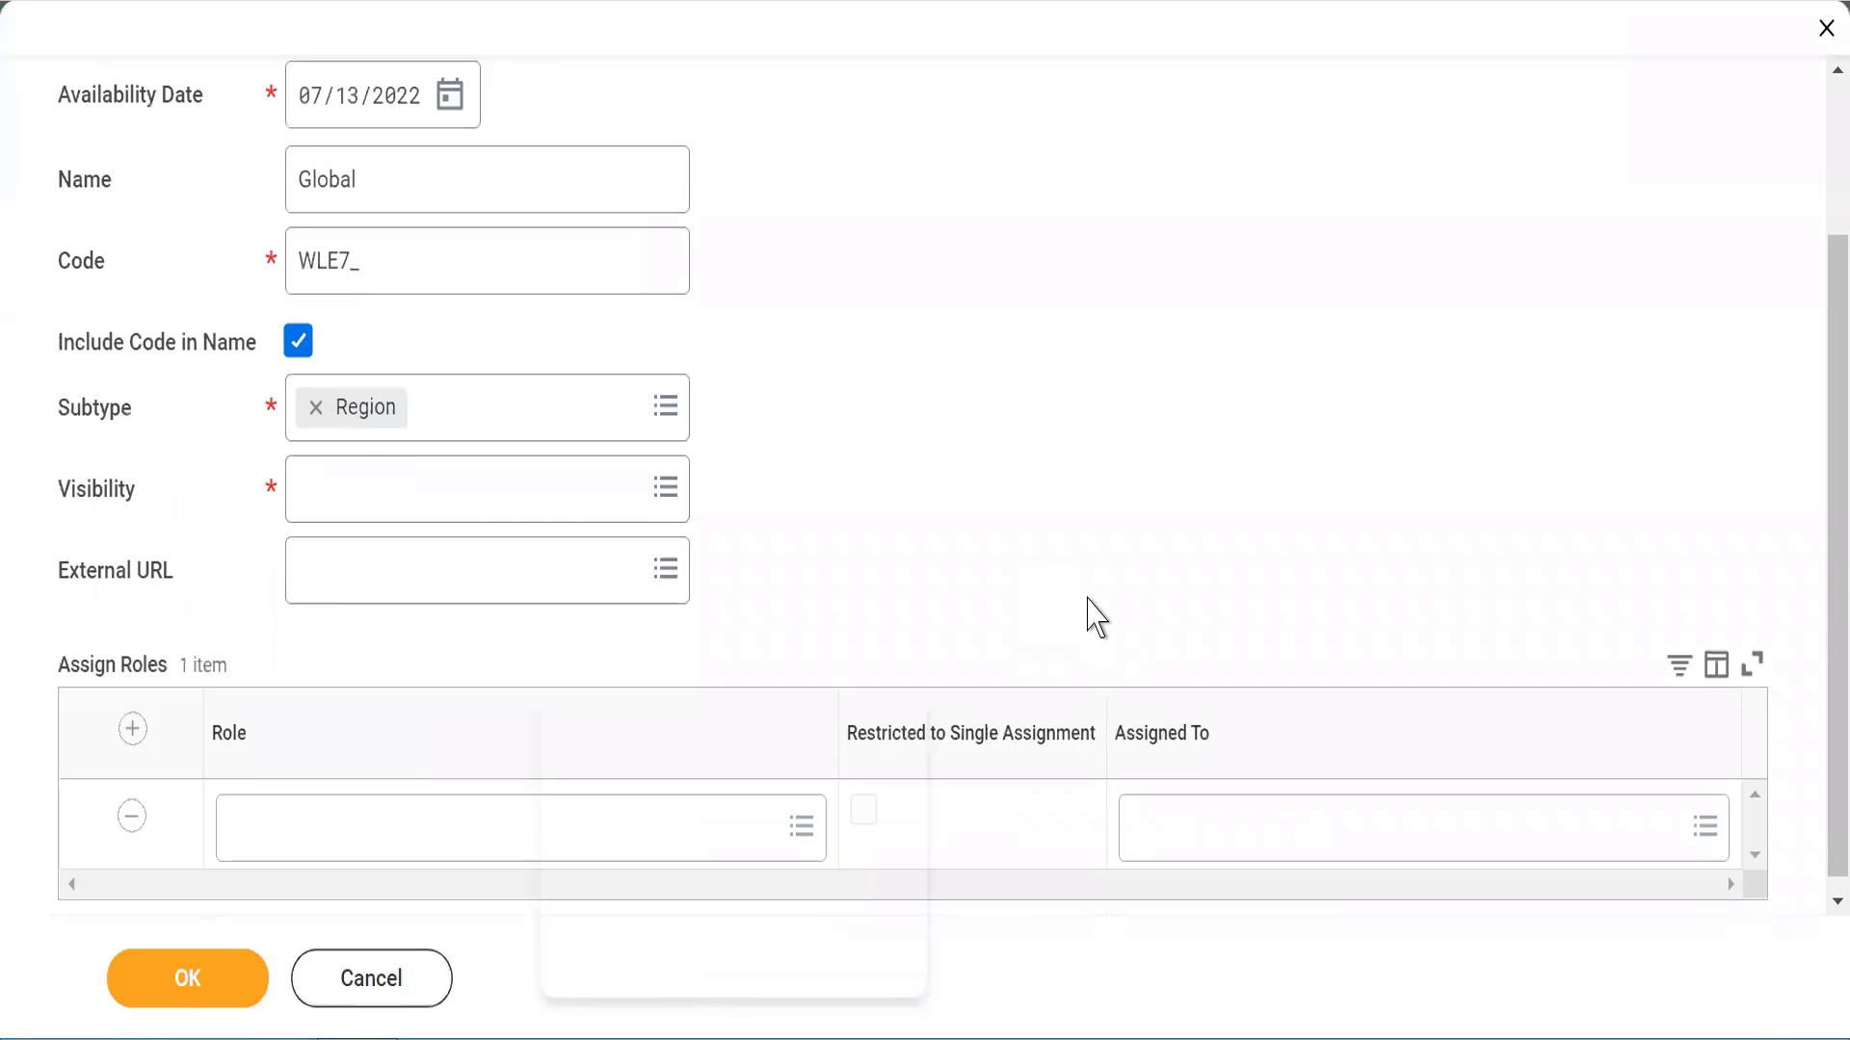
pyautogui.click(318, 488)
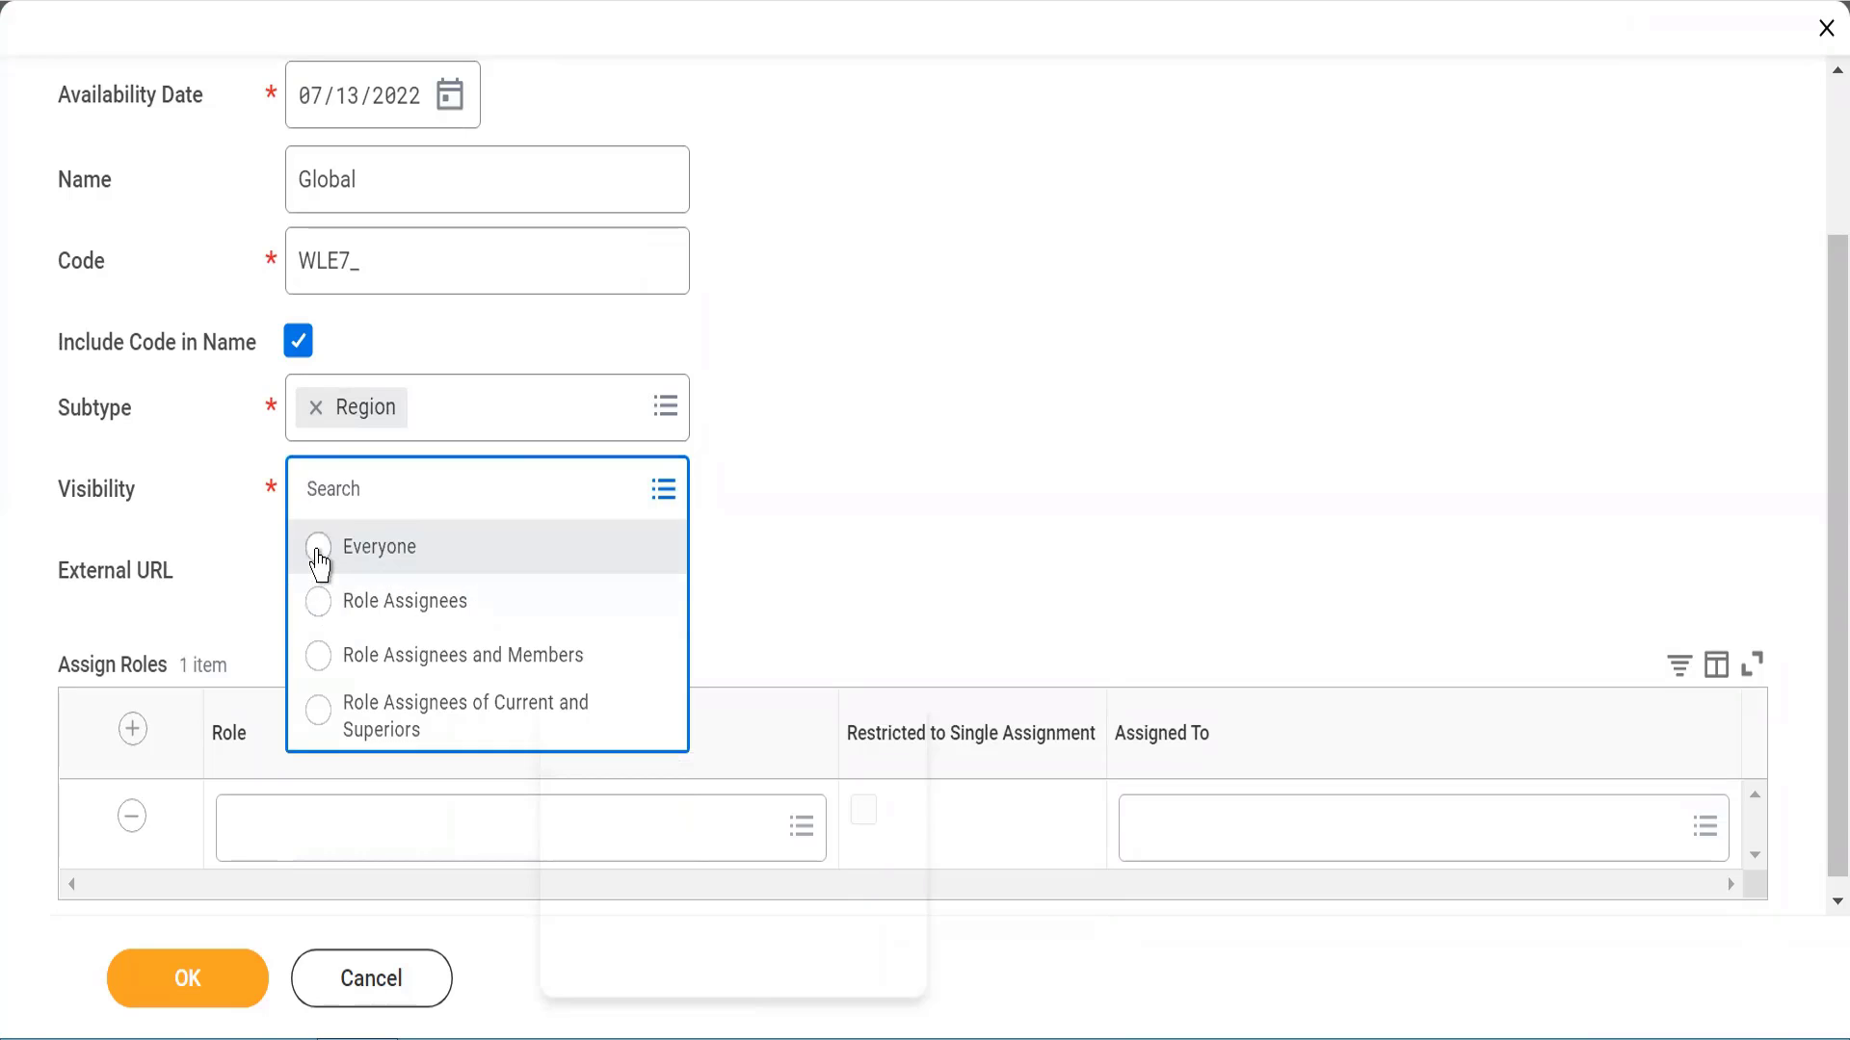
pyautogui.click(312, 543)
pyautogui.click(157, 985)
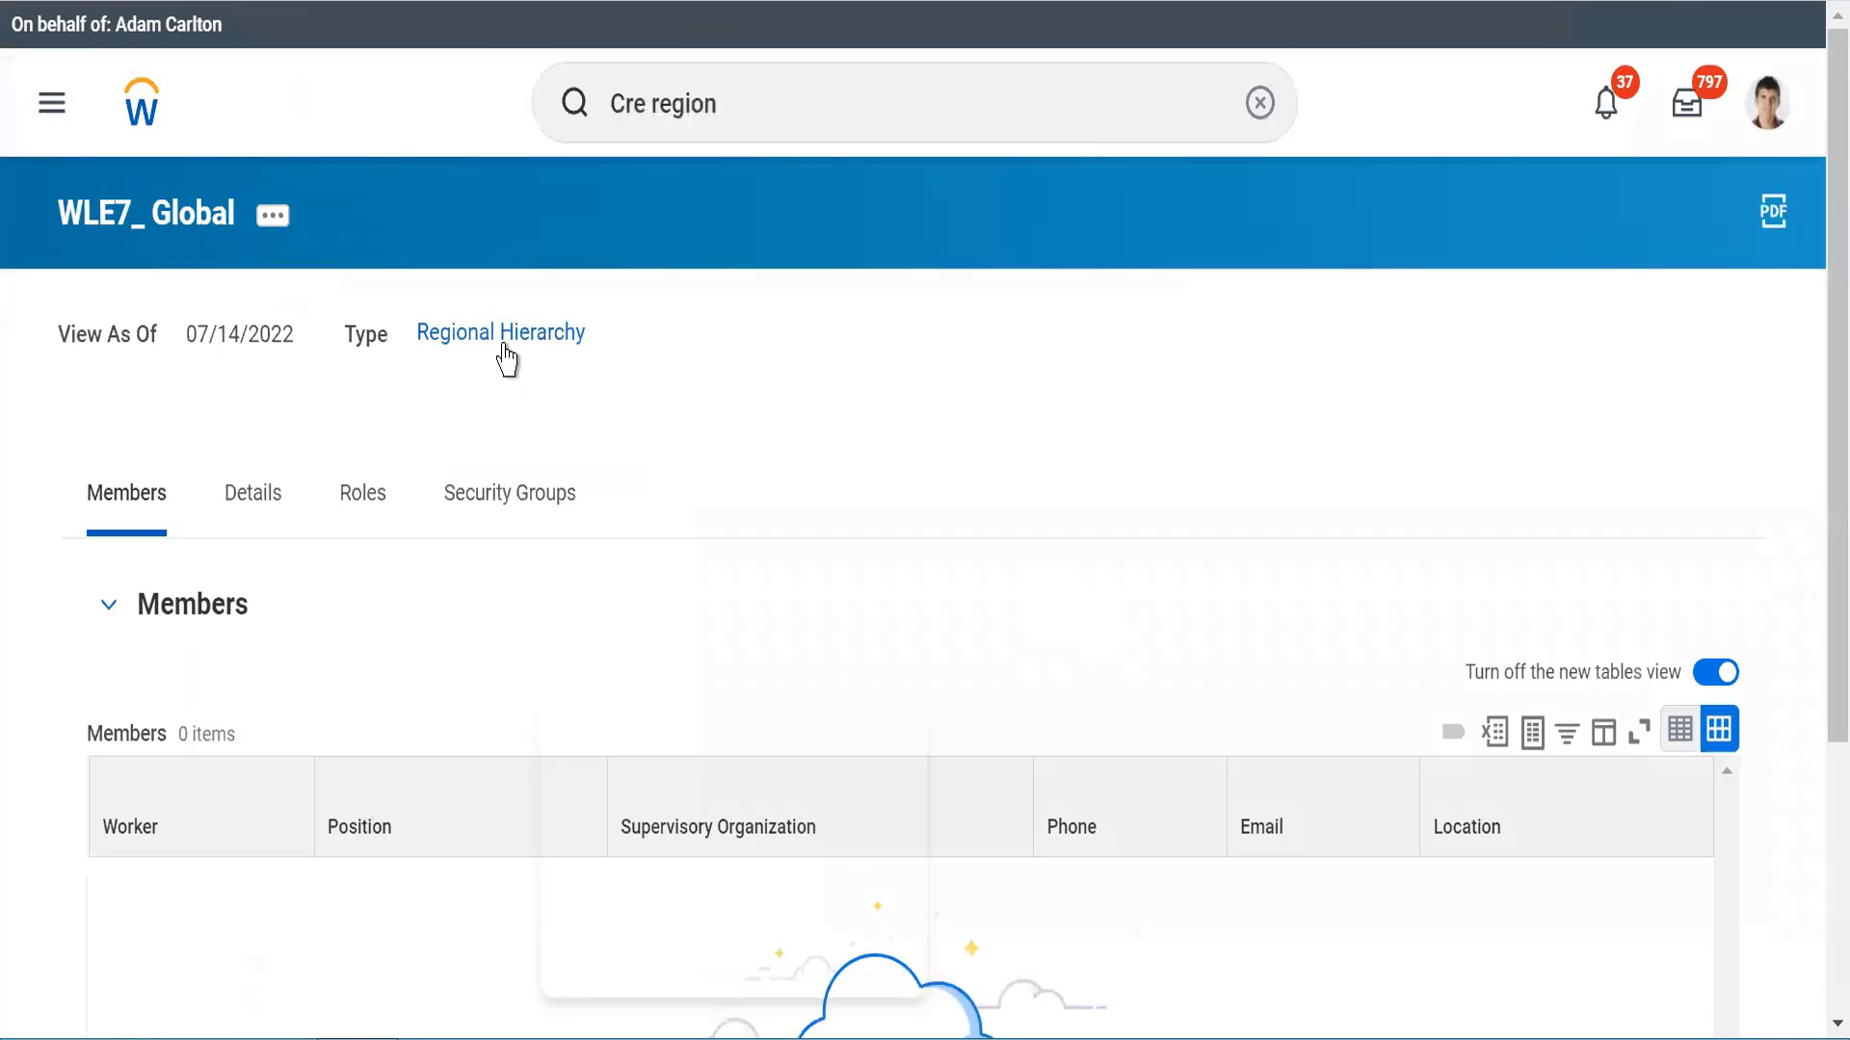
# Step: Start creating a subordinate organization under WLE7_ Global with the effective date 07/14/2022
pyautogui.click(272, 216)
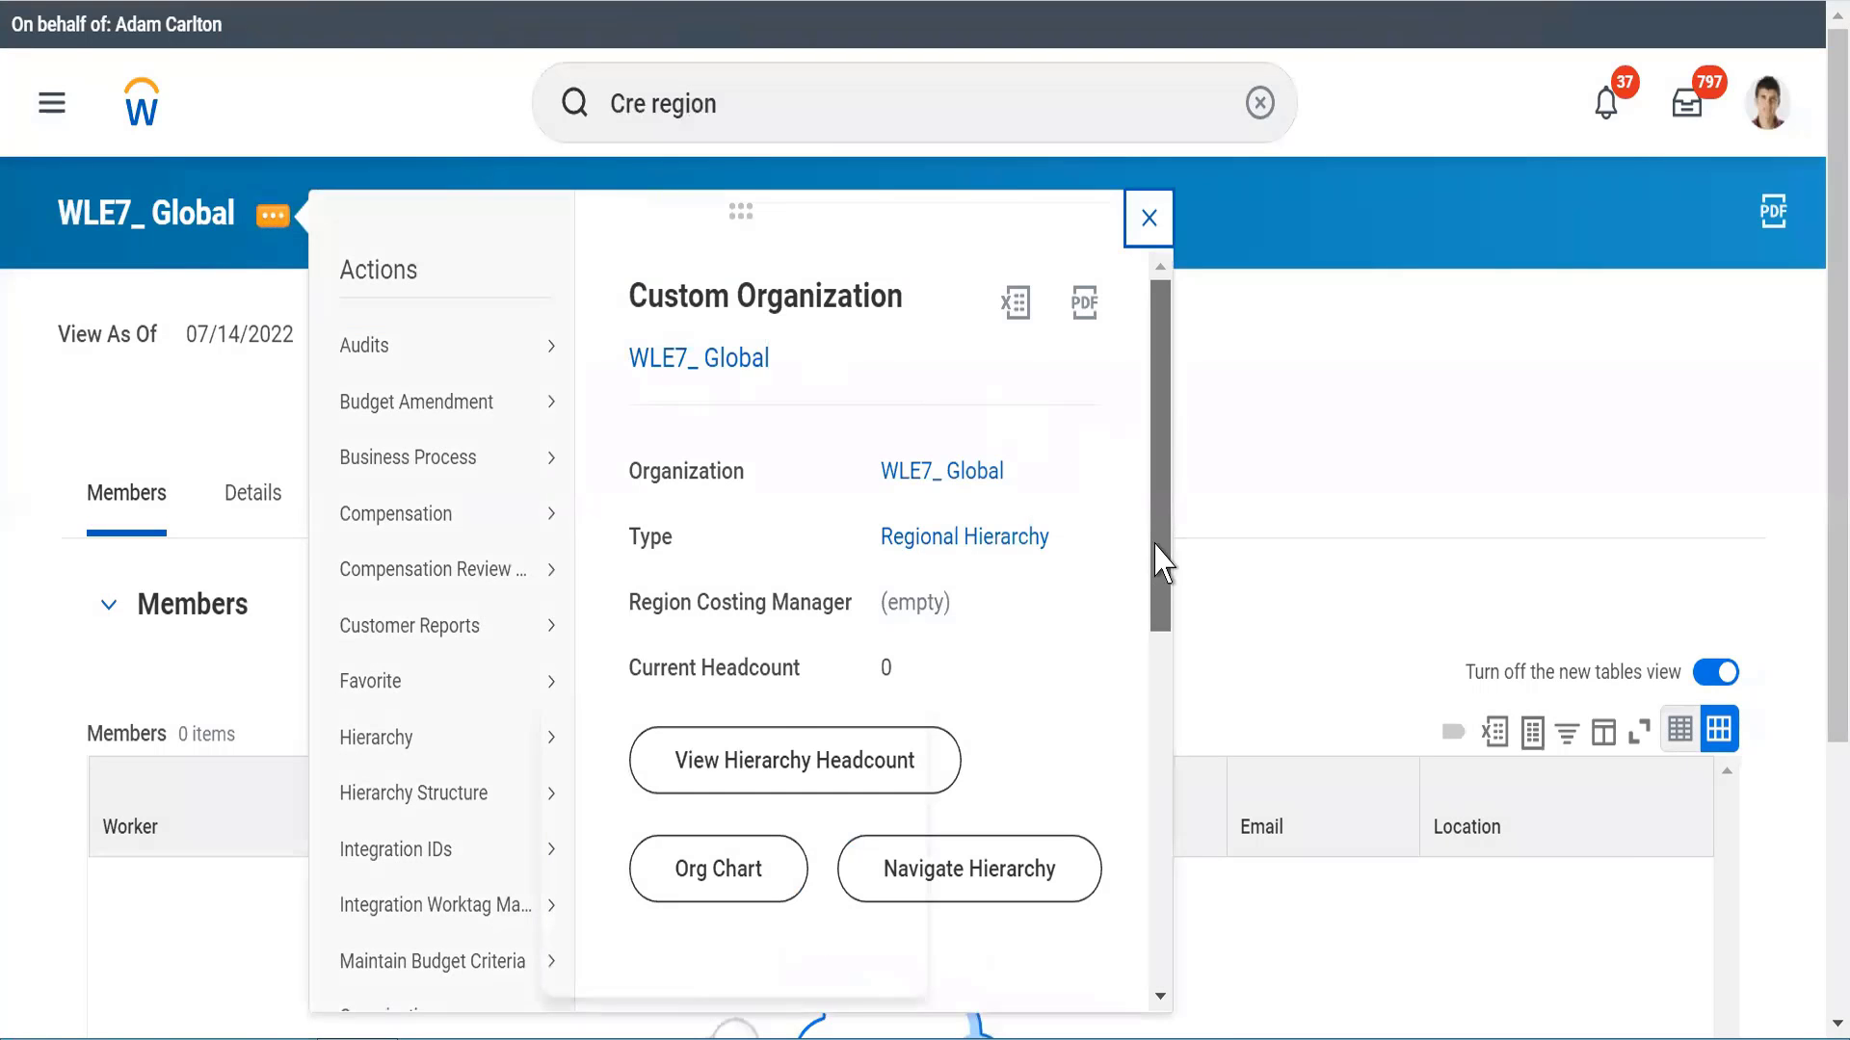
pyautogui.moveTo(1160, 557); pyautogui.dragTo(1167, 805)
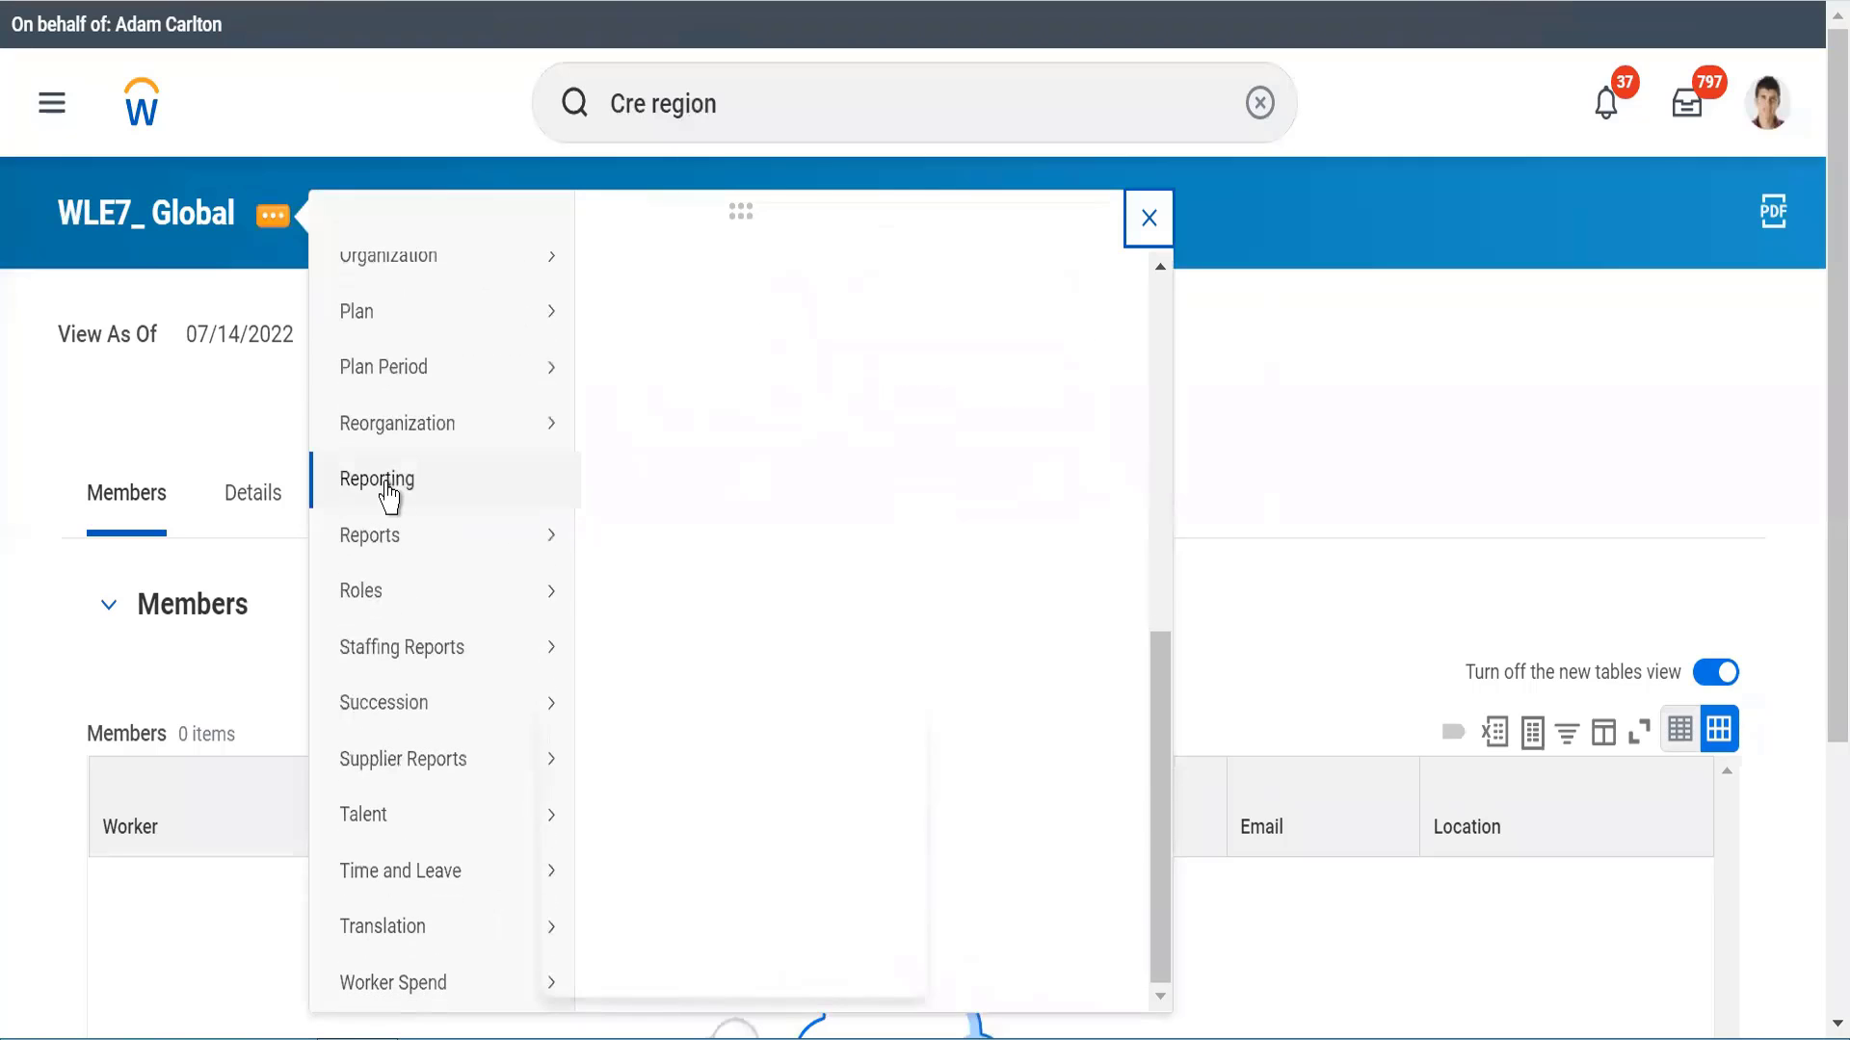
pyautogui.moveTo(492, 475)
pyautogui.moveTo(456, 435)
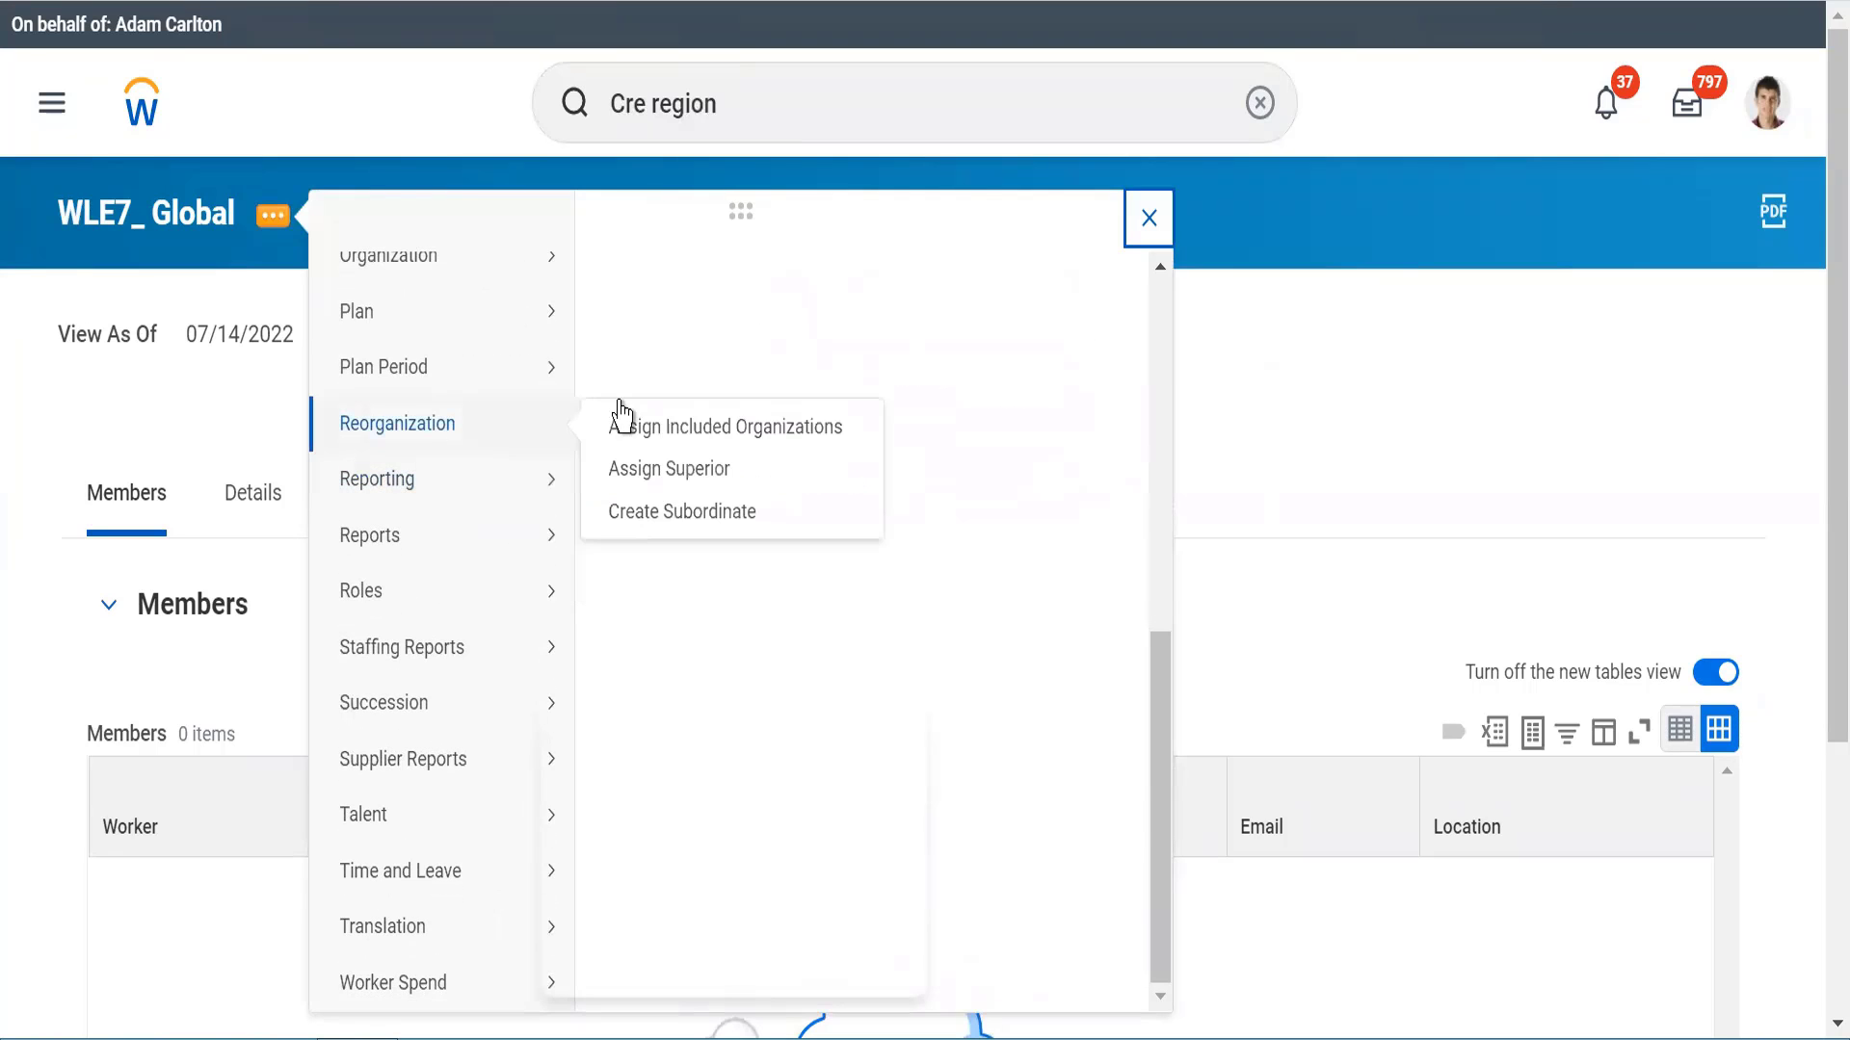
pyautogui.click(682, 518)
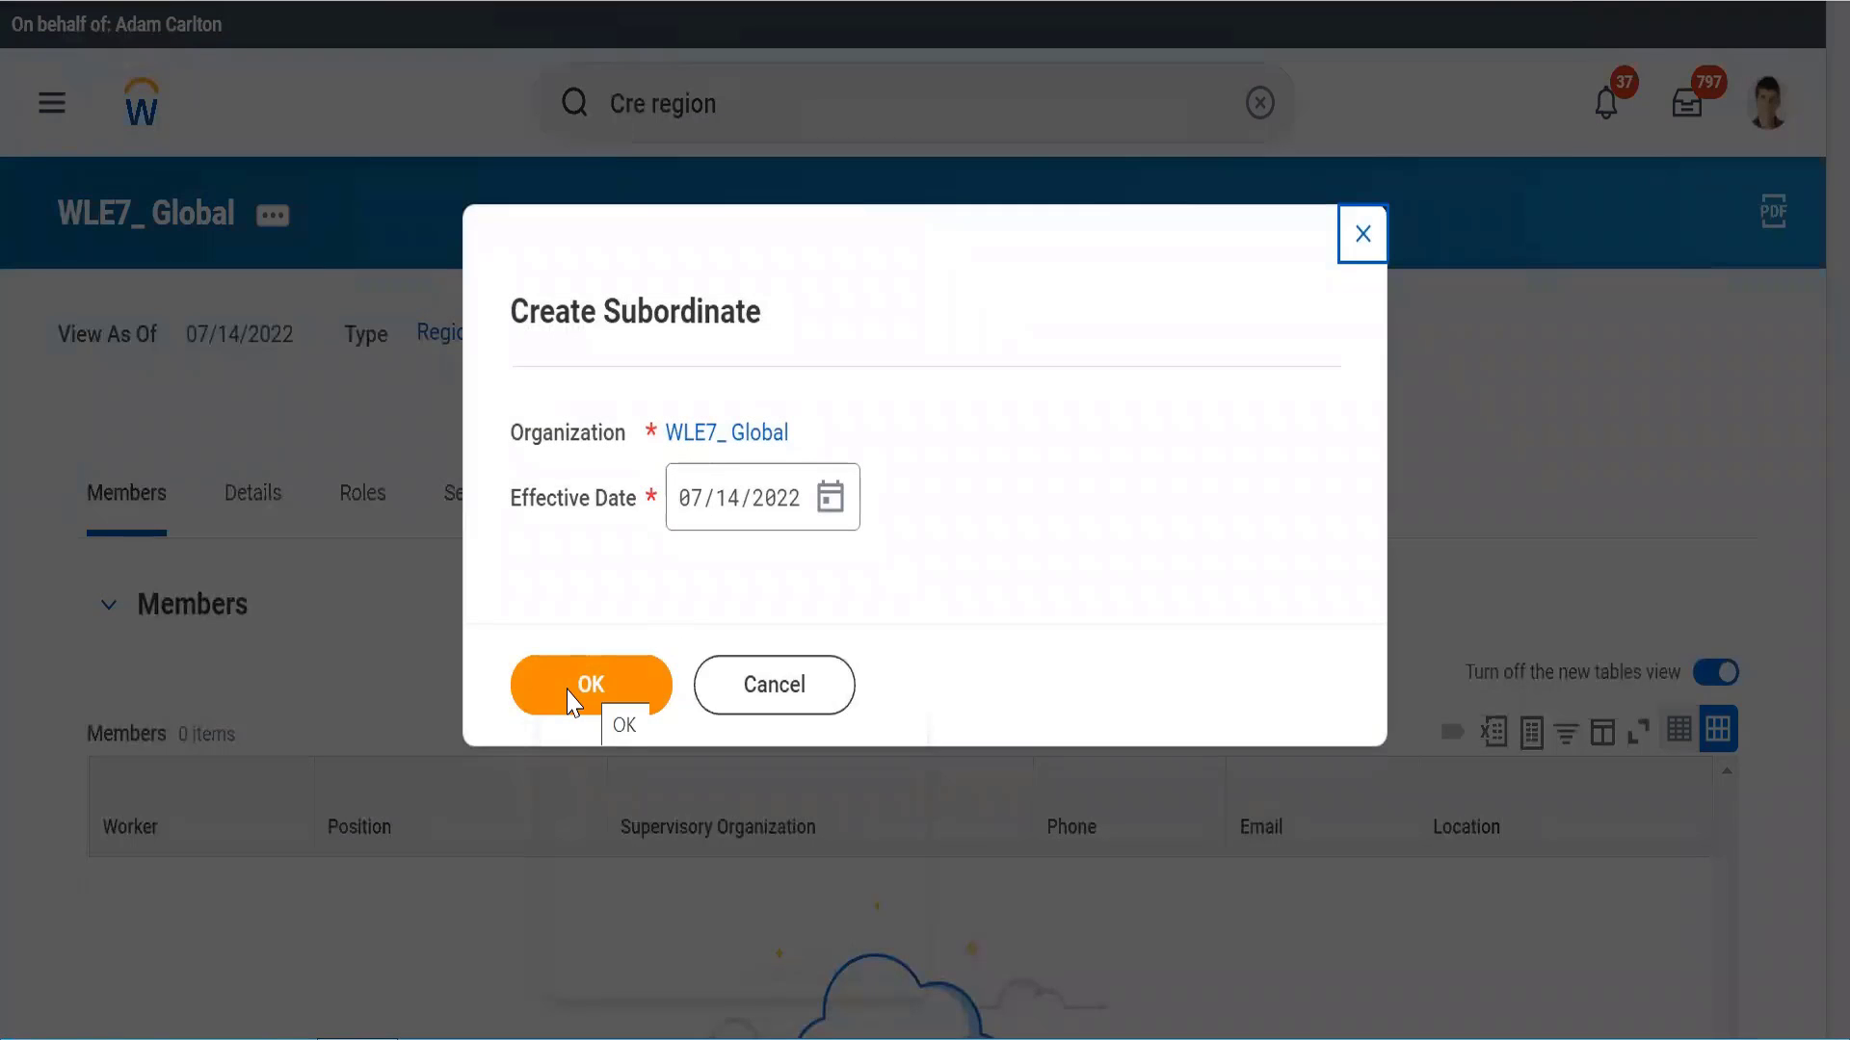
pyautogui.click(661, 694)
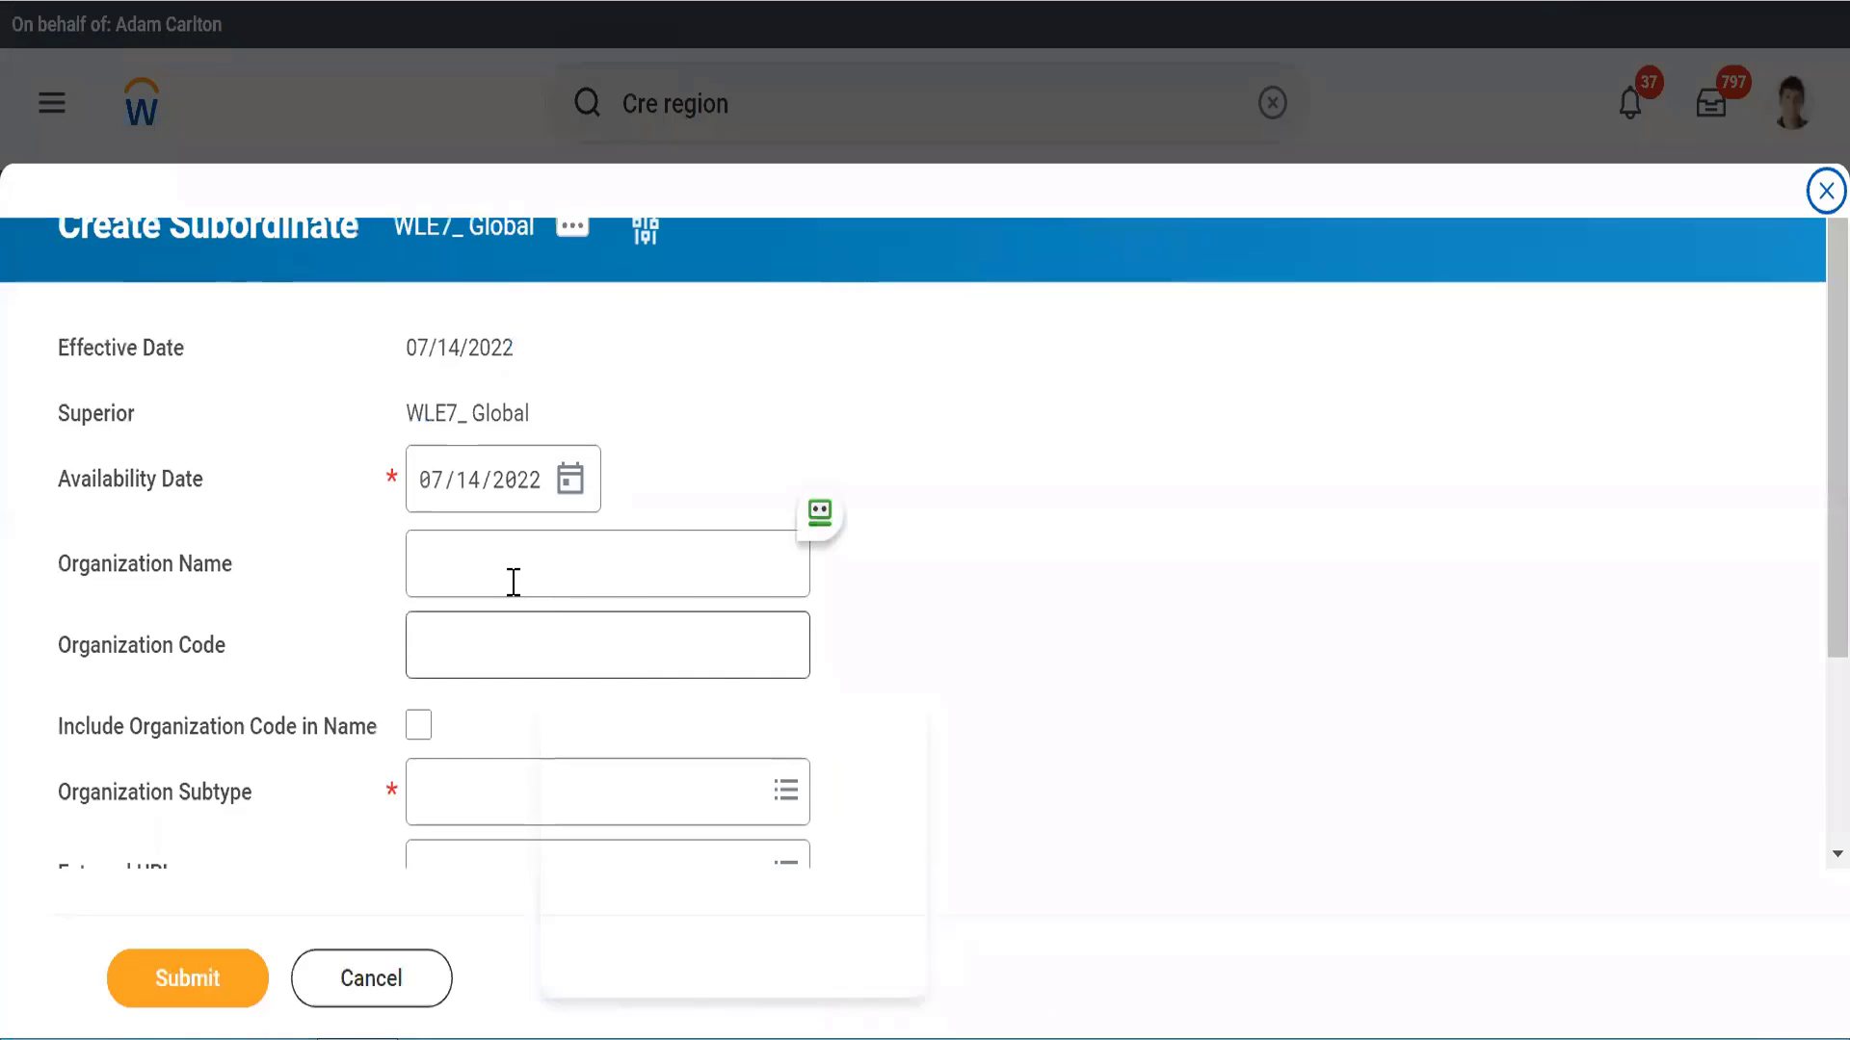
# Step: Name the subordinate organization "AMER" with the code WLE7_, and include the organization code in the name
pyautogui.click(473, 561)
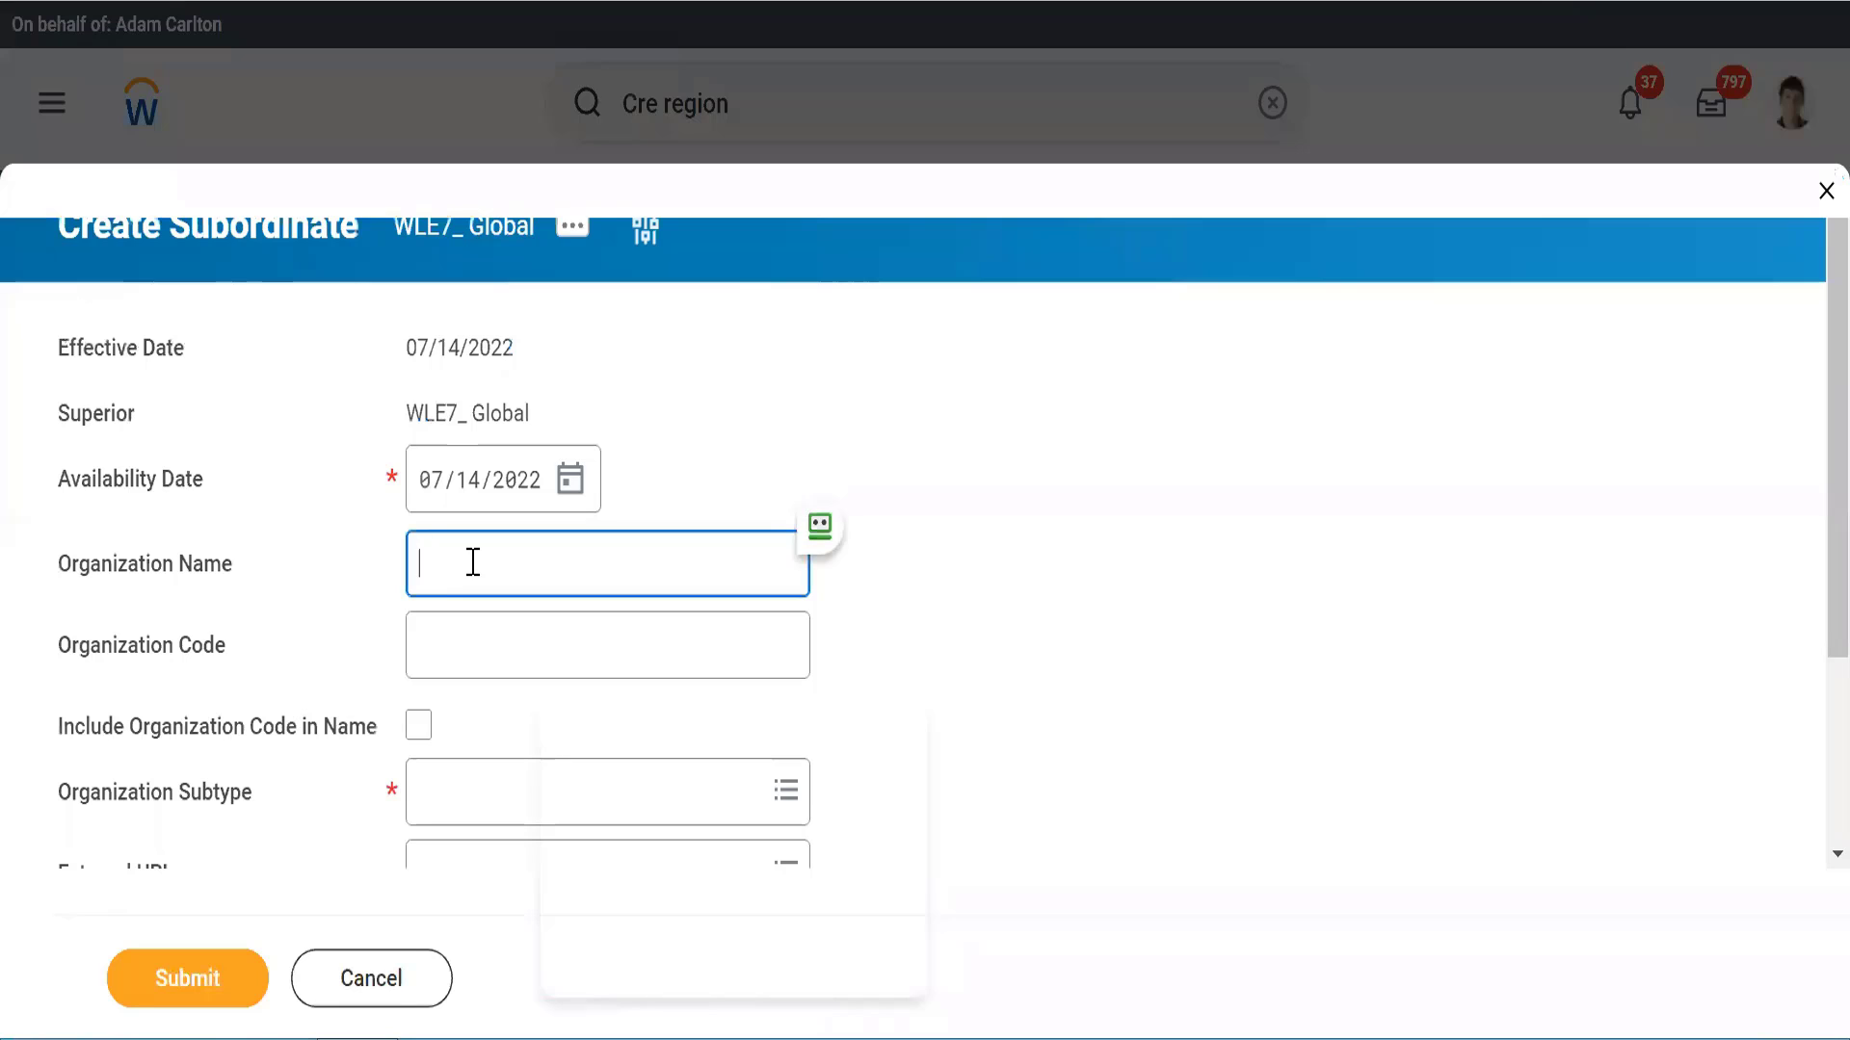
pyautogui.write('AMER')
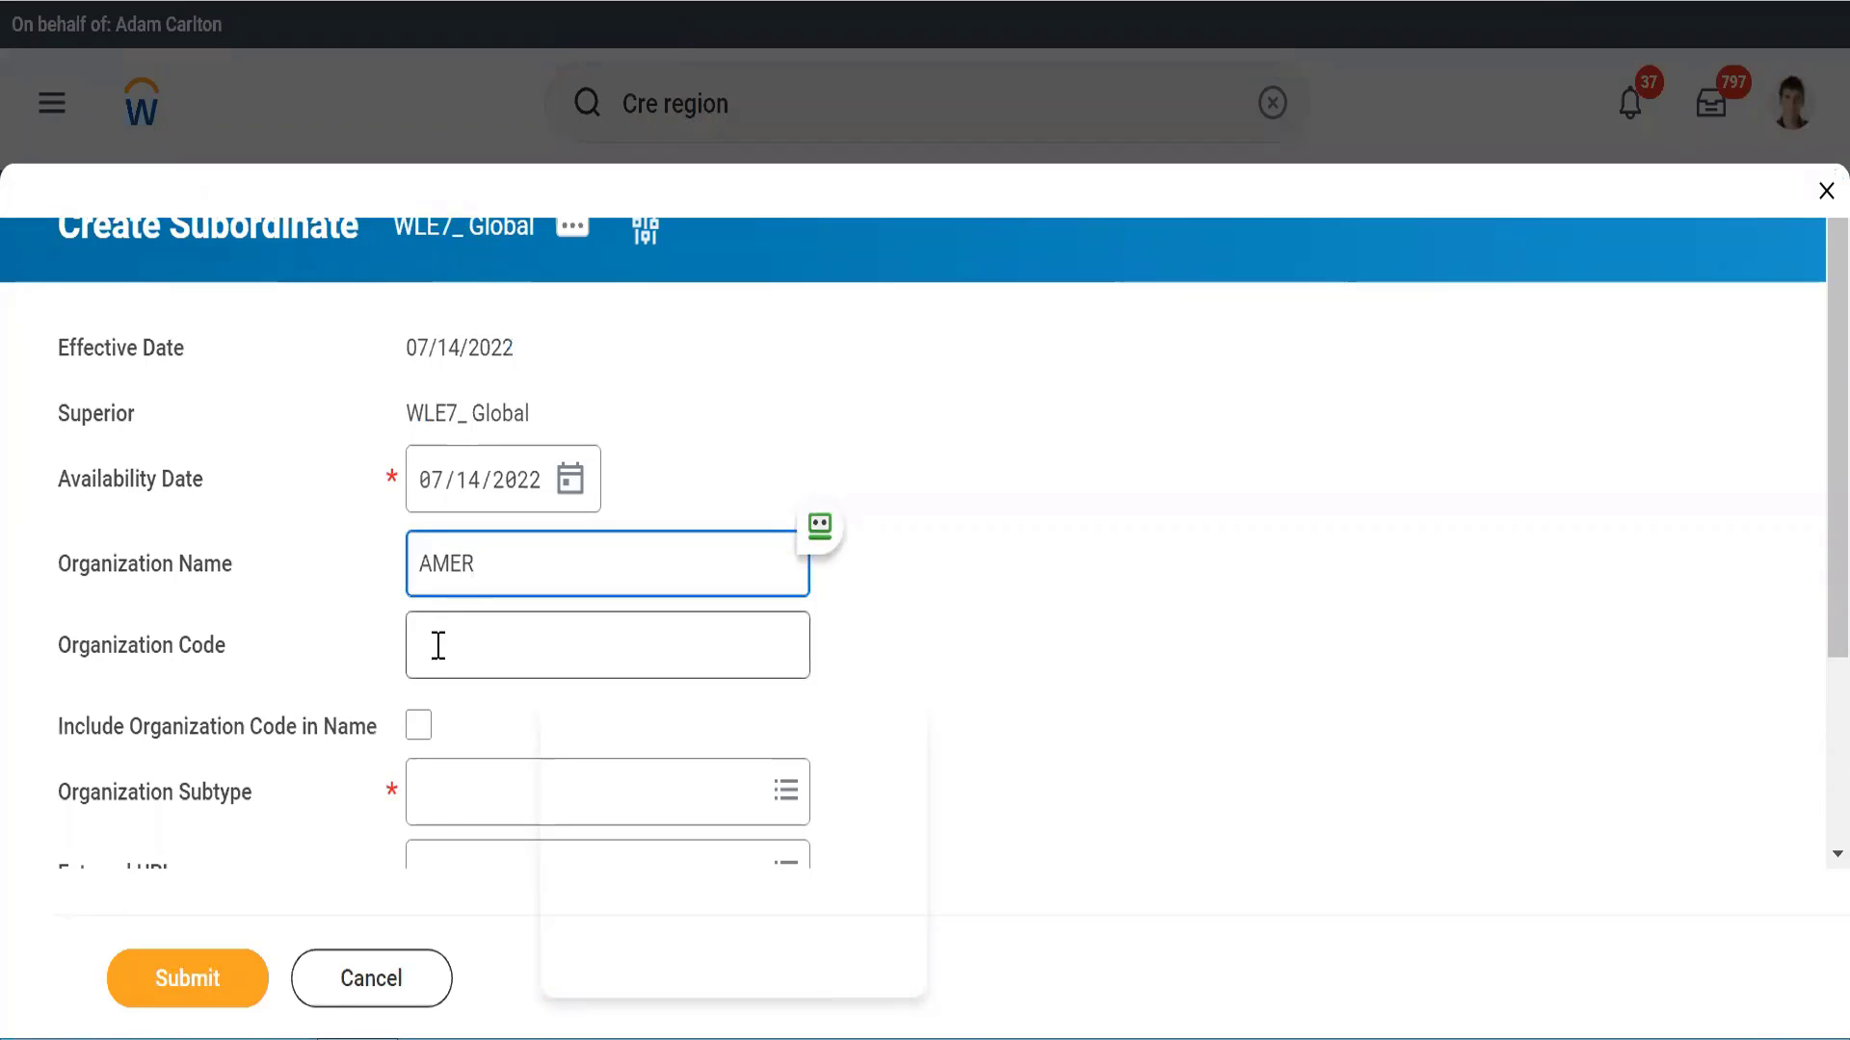
pyautogui.click(437, 646)
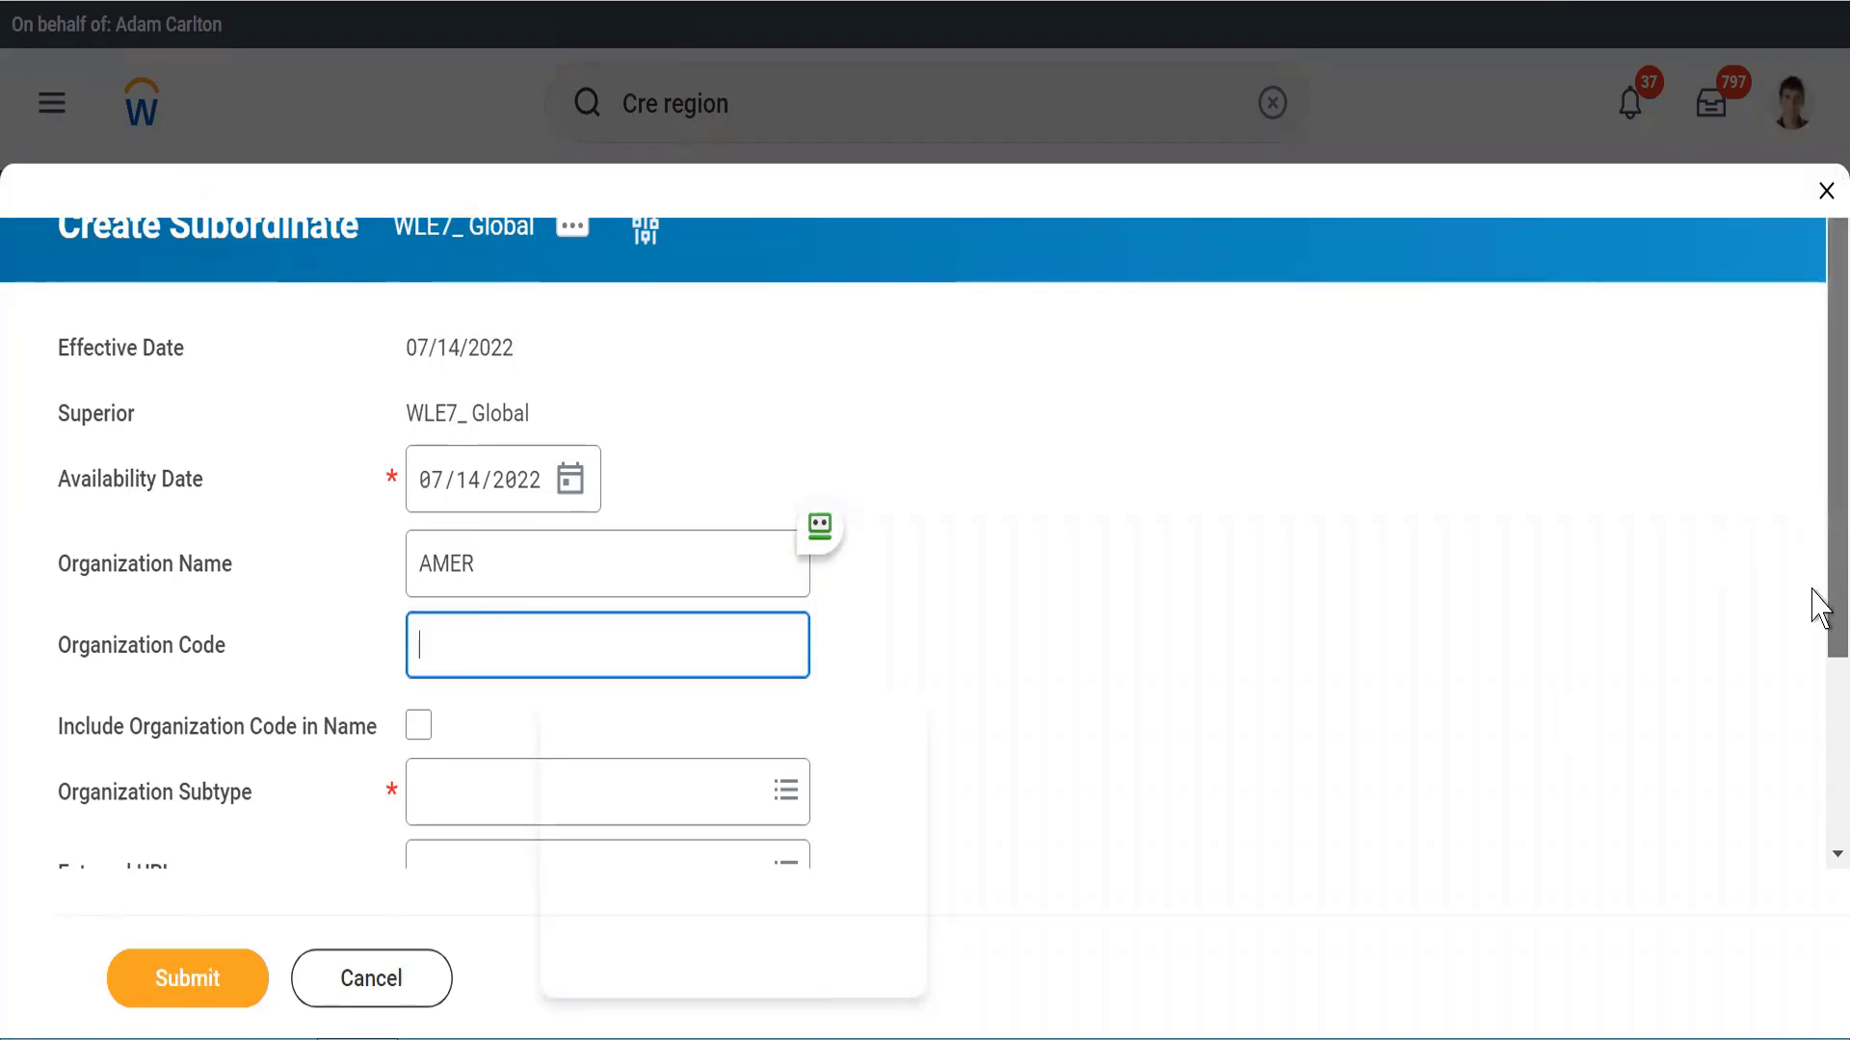
pyautogui.scroll(-3, 1820, 617)
pyautogui.write('WLE&')
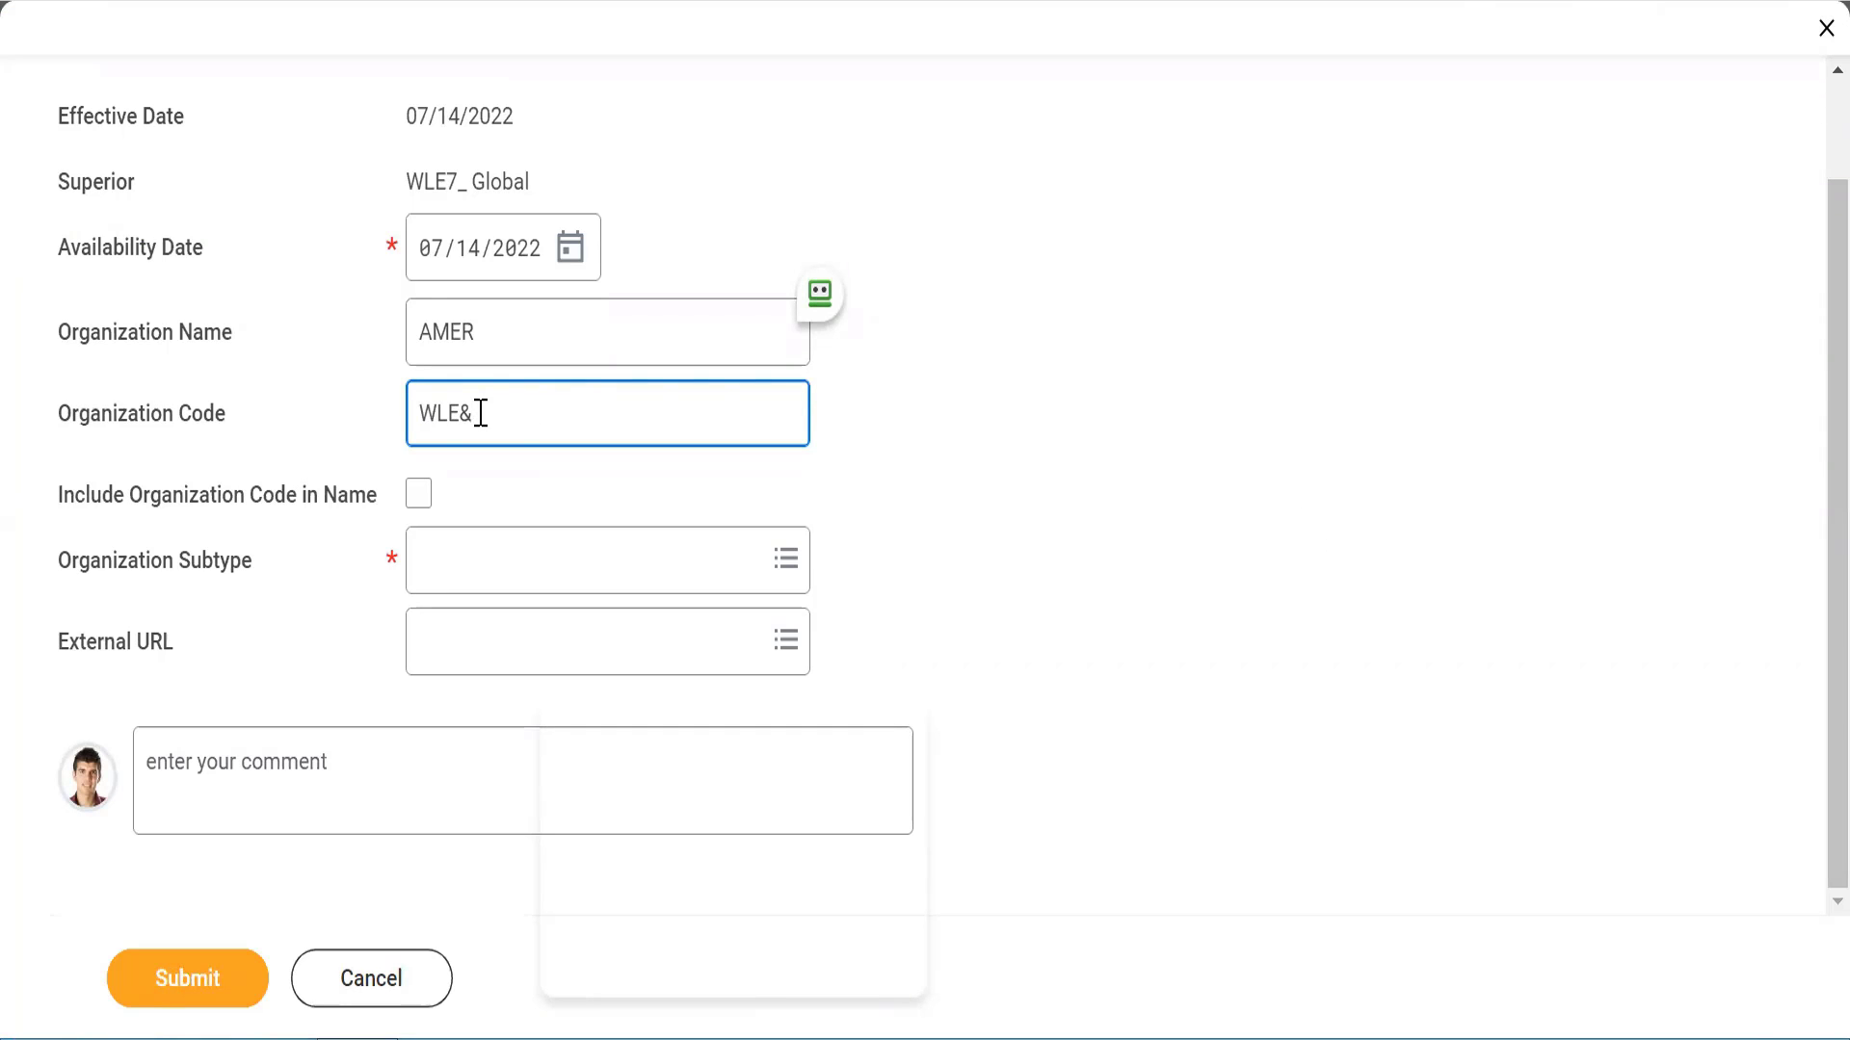
pyautogui.press('BackSpace')
pyautogui.write('7_')
pyautogui.click(418, 494)
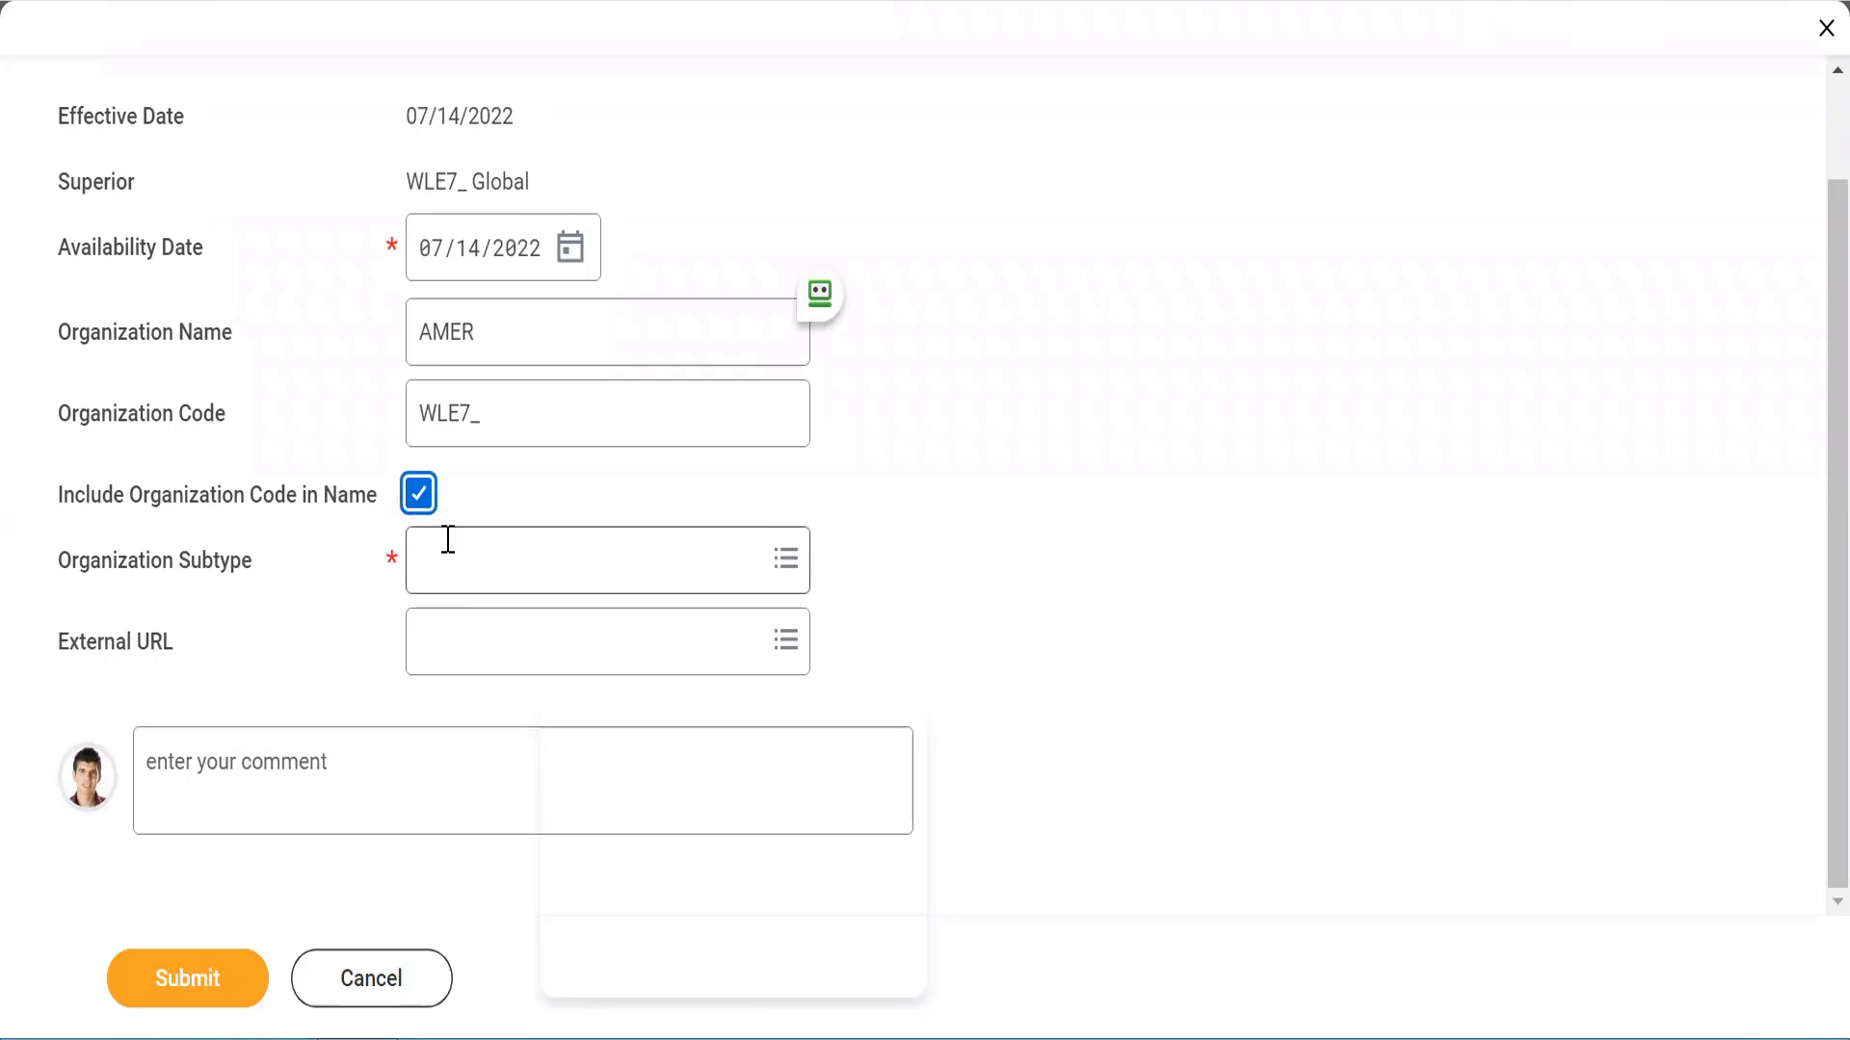
# Step: Set the AMER organization's subtype to Region and submit the subordinate
pyautogui.click(448, 539)
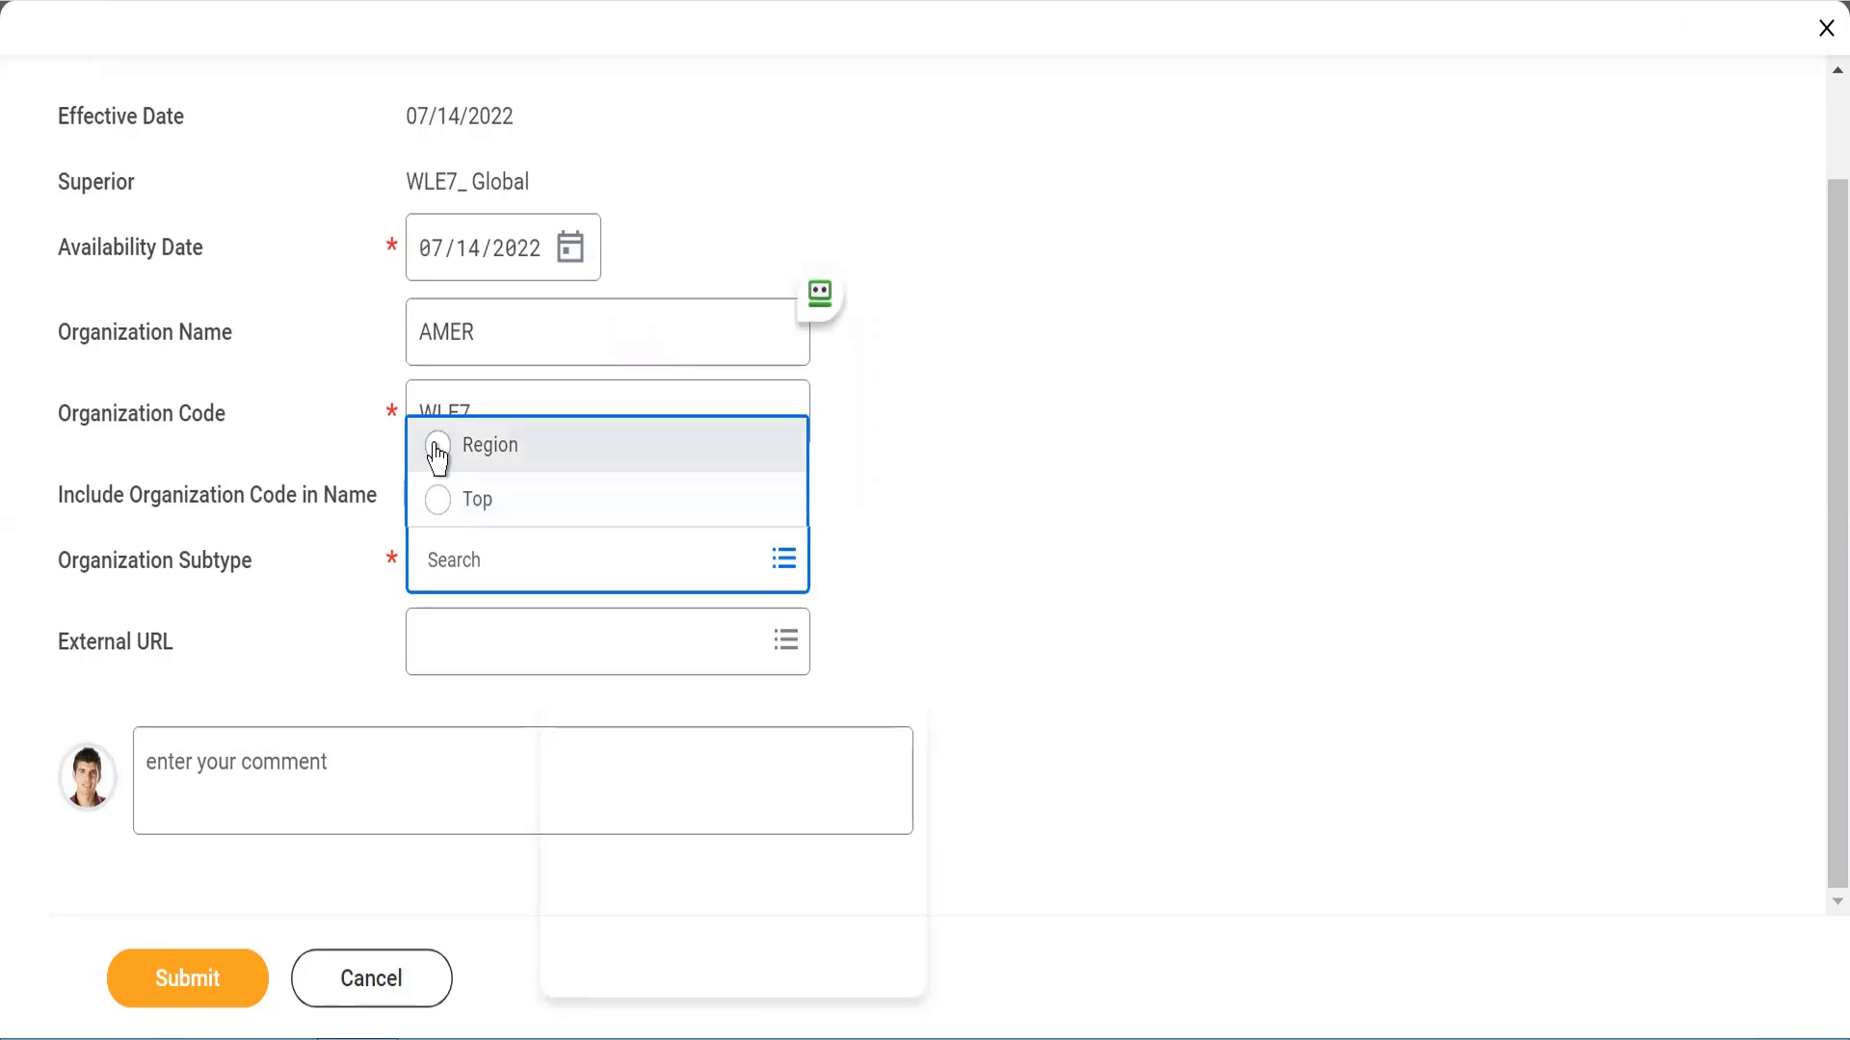
pyautogui.click(437, 449)
pyautogui.click(174, 988)
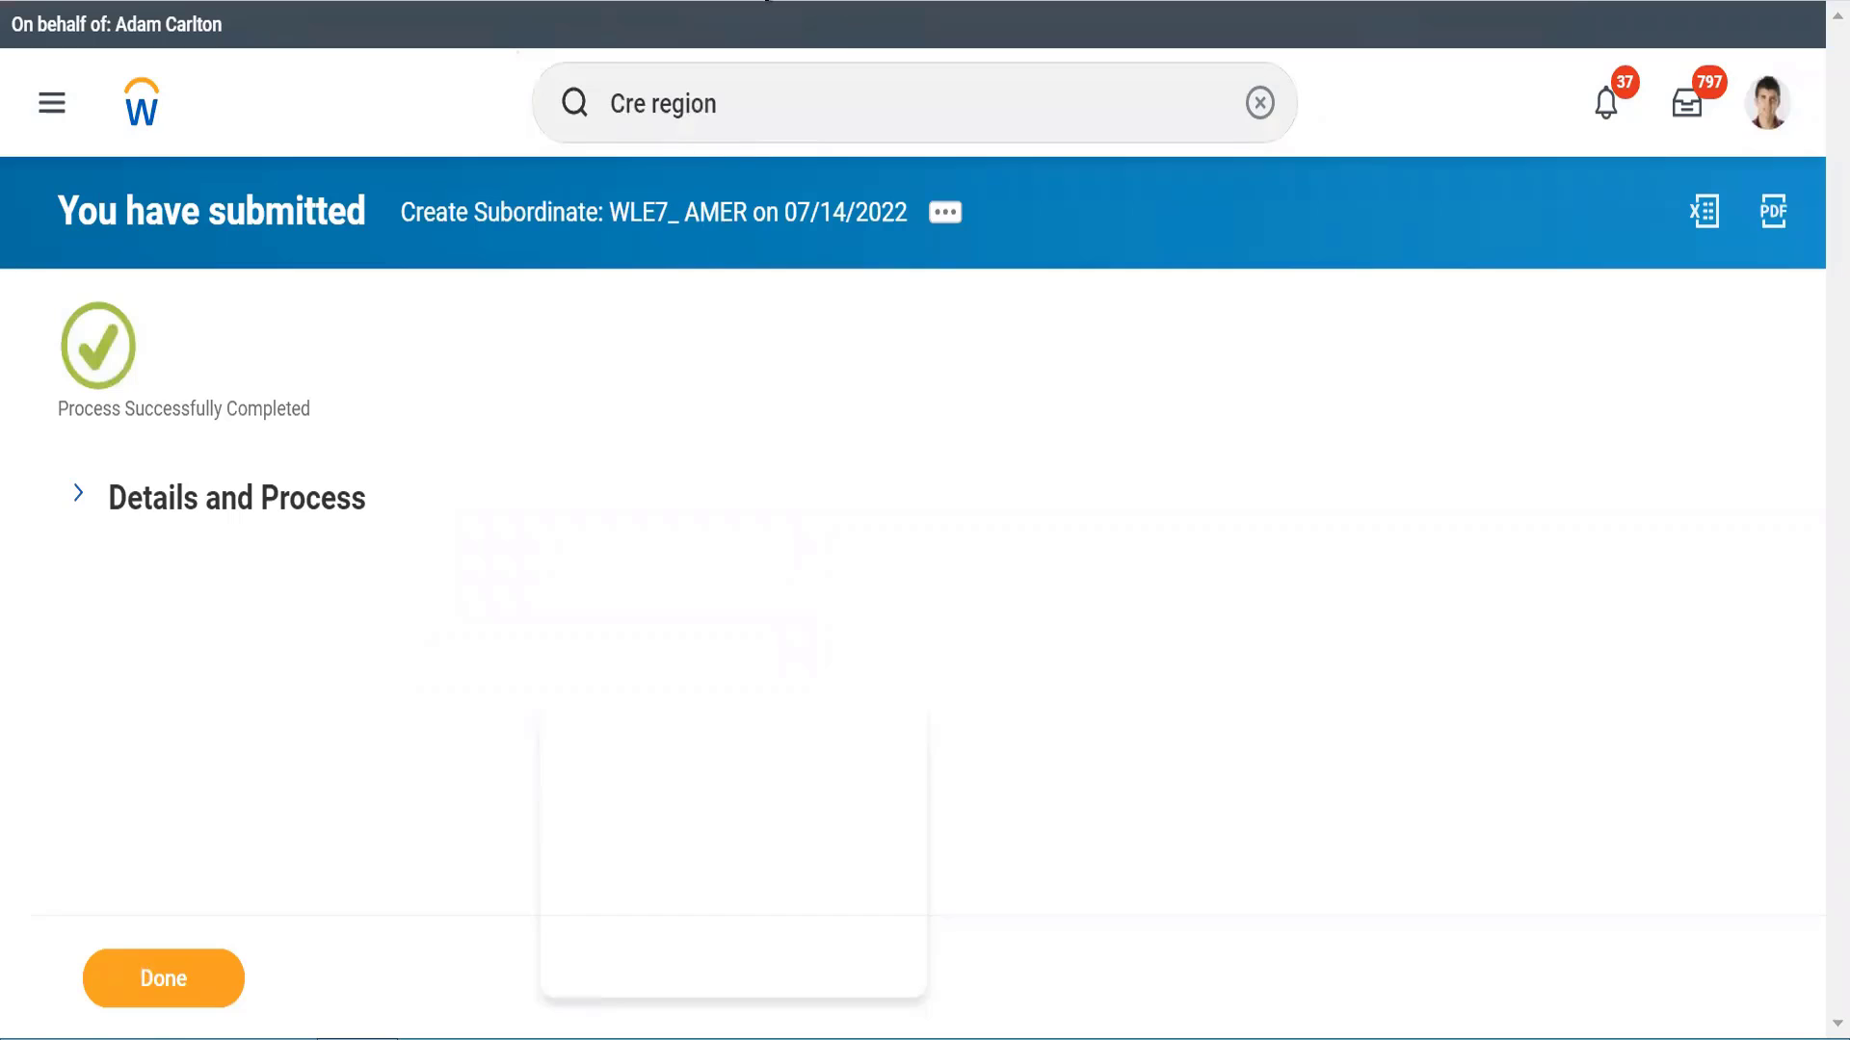
# Step: Search for "WLE7_glo" and open the WLE7_ Global regional hierarchy
pyautogui.click(749, 104)
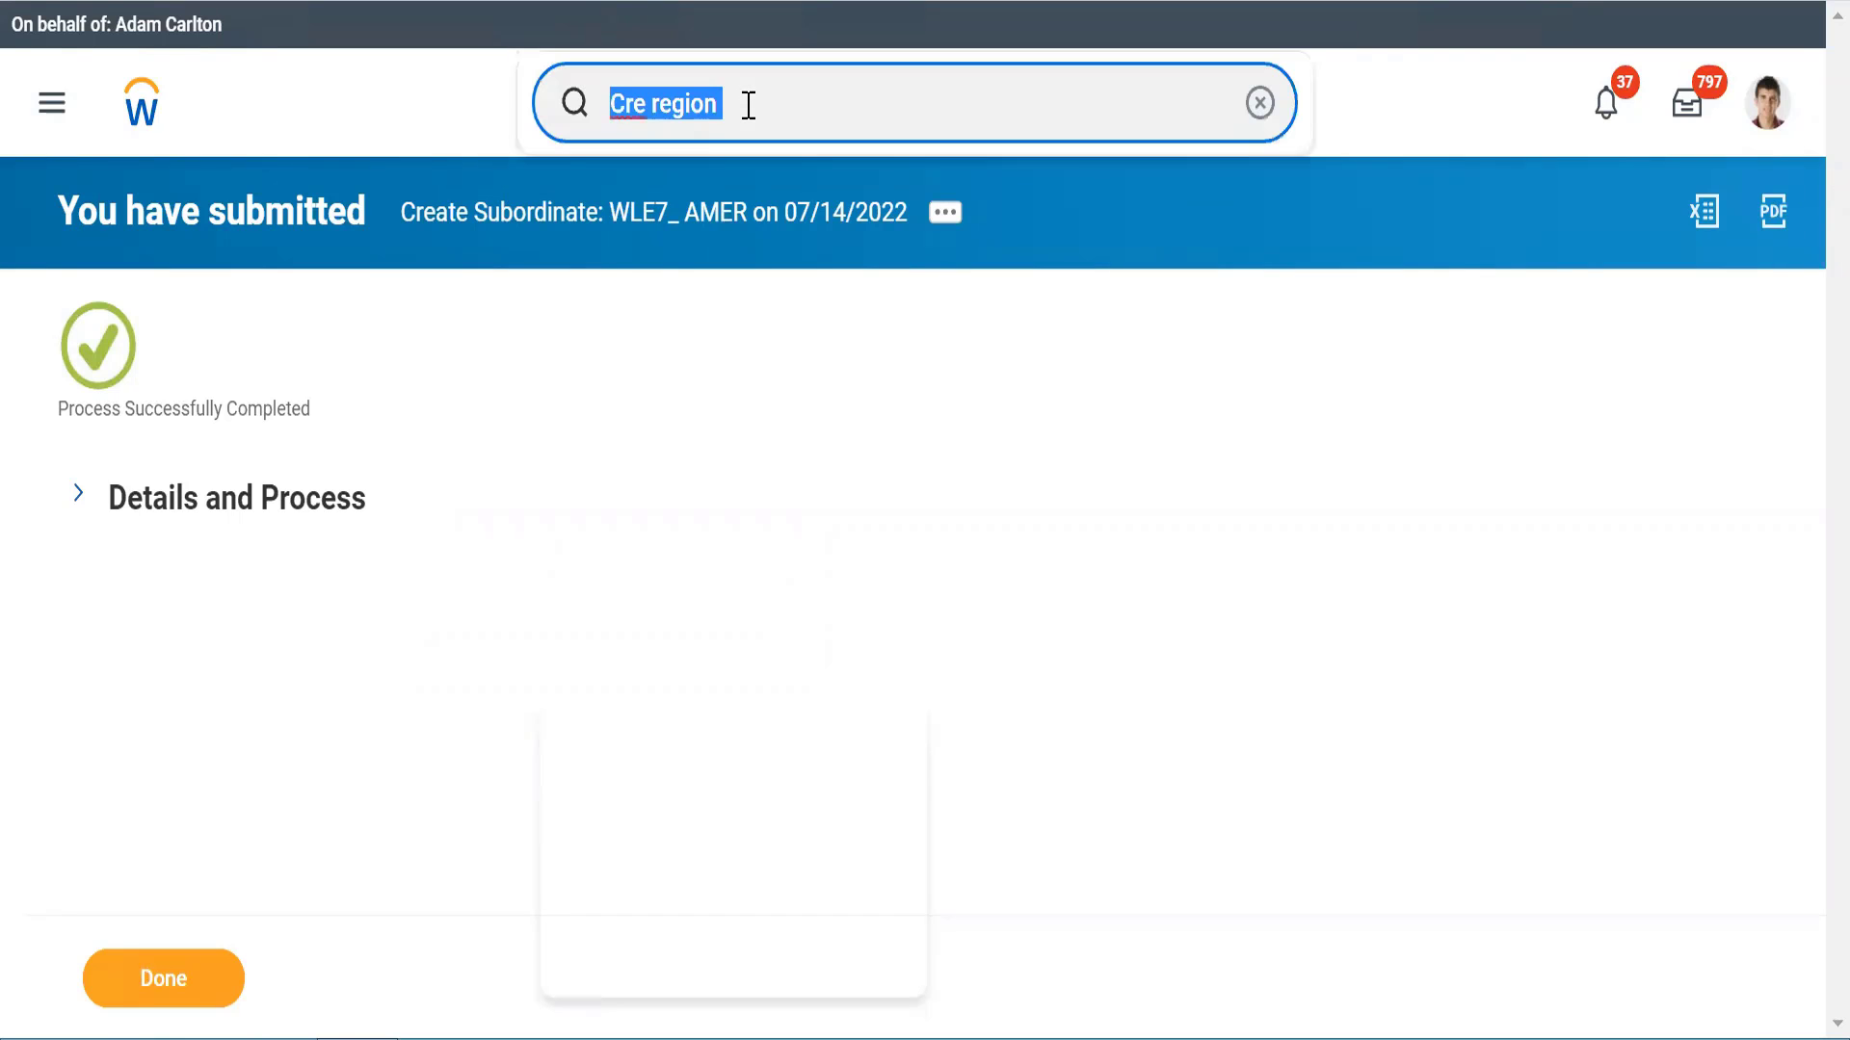
pyautogui.press('BackSpace')
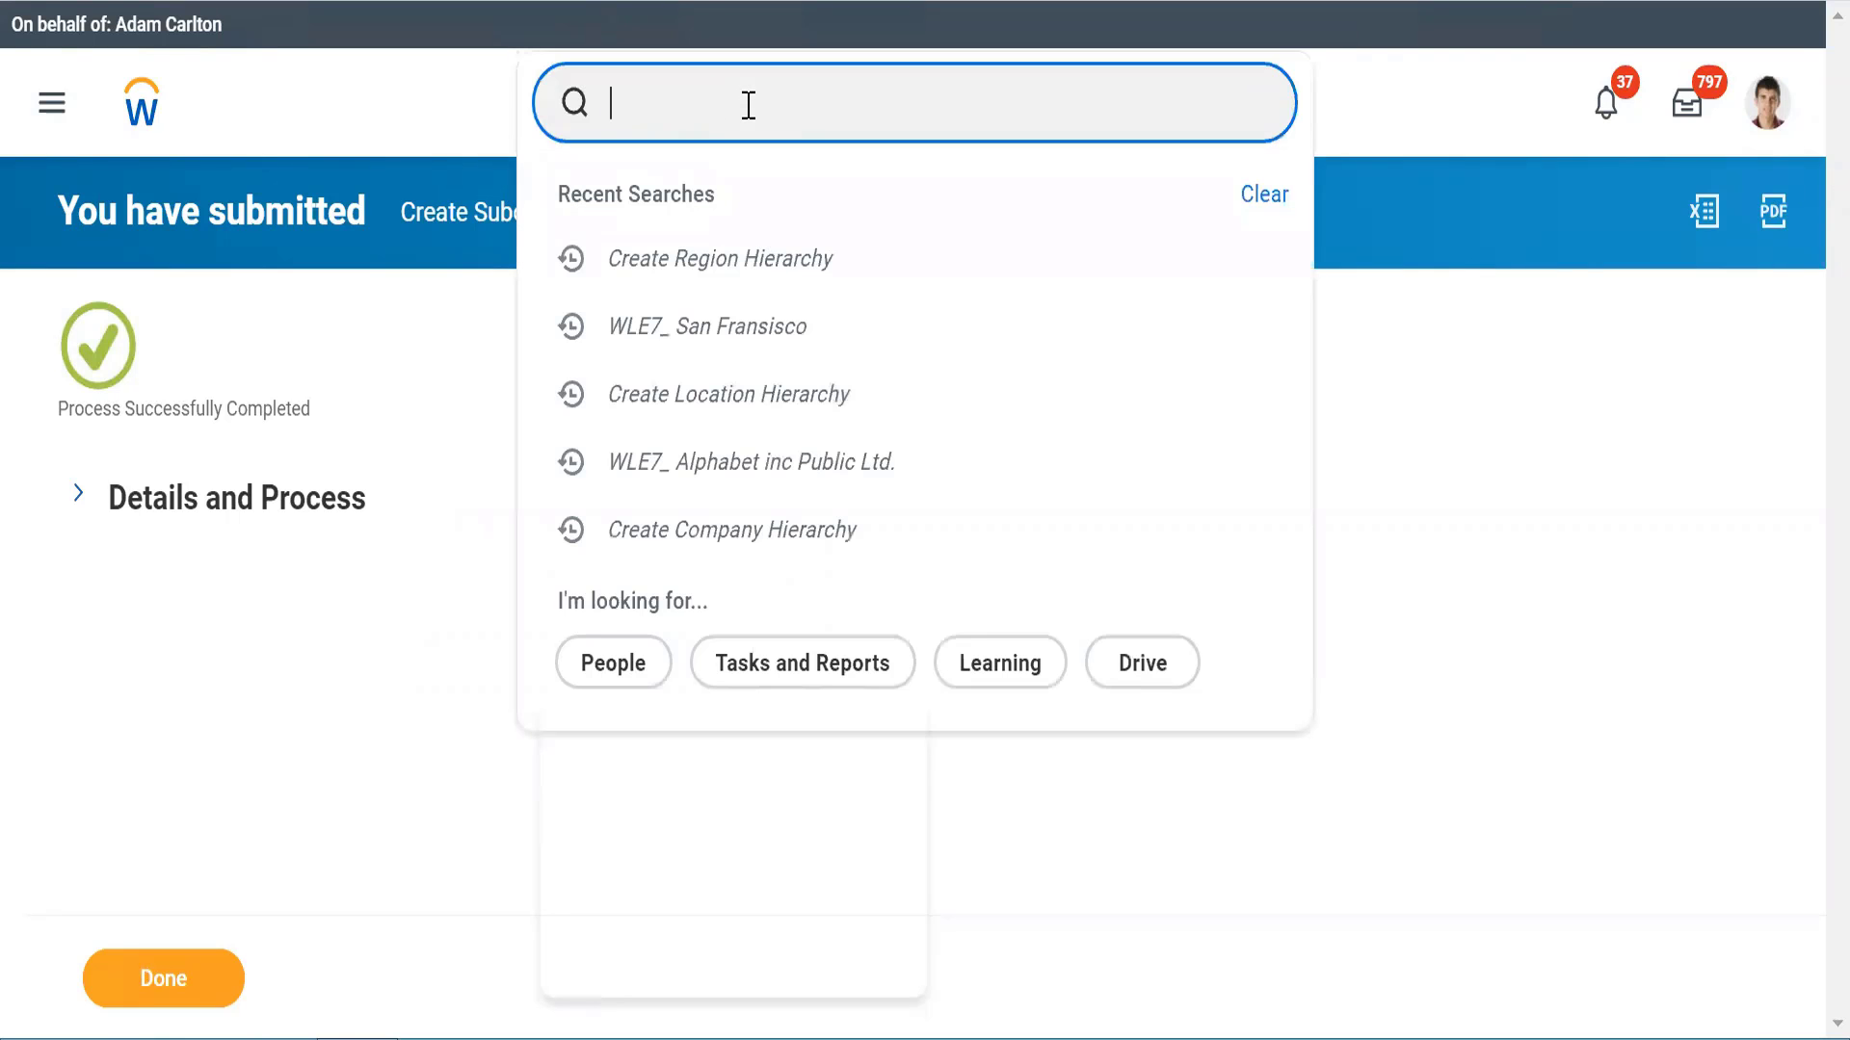
pyautogui.write('WLE7_glo')
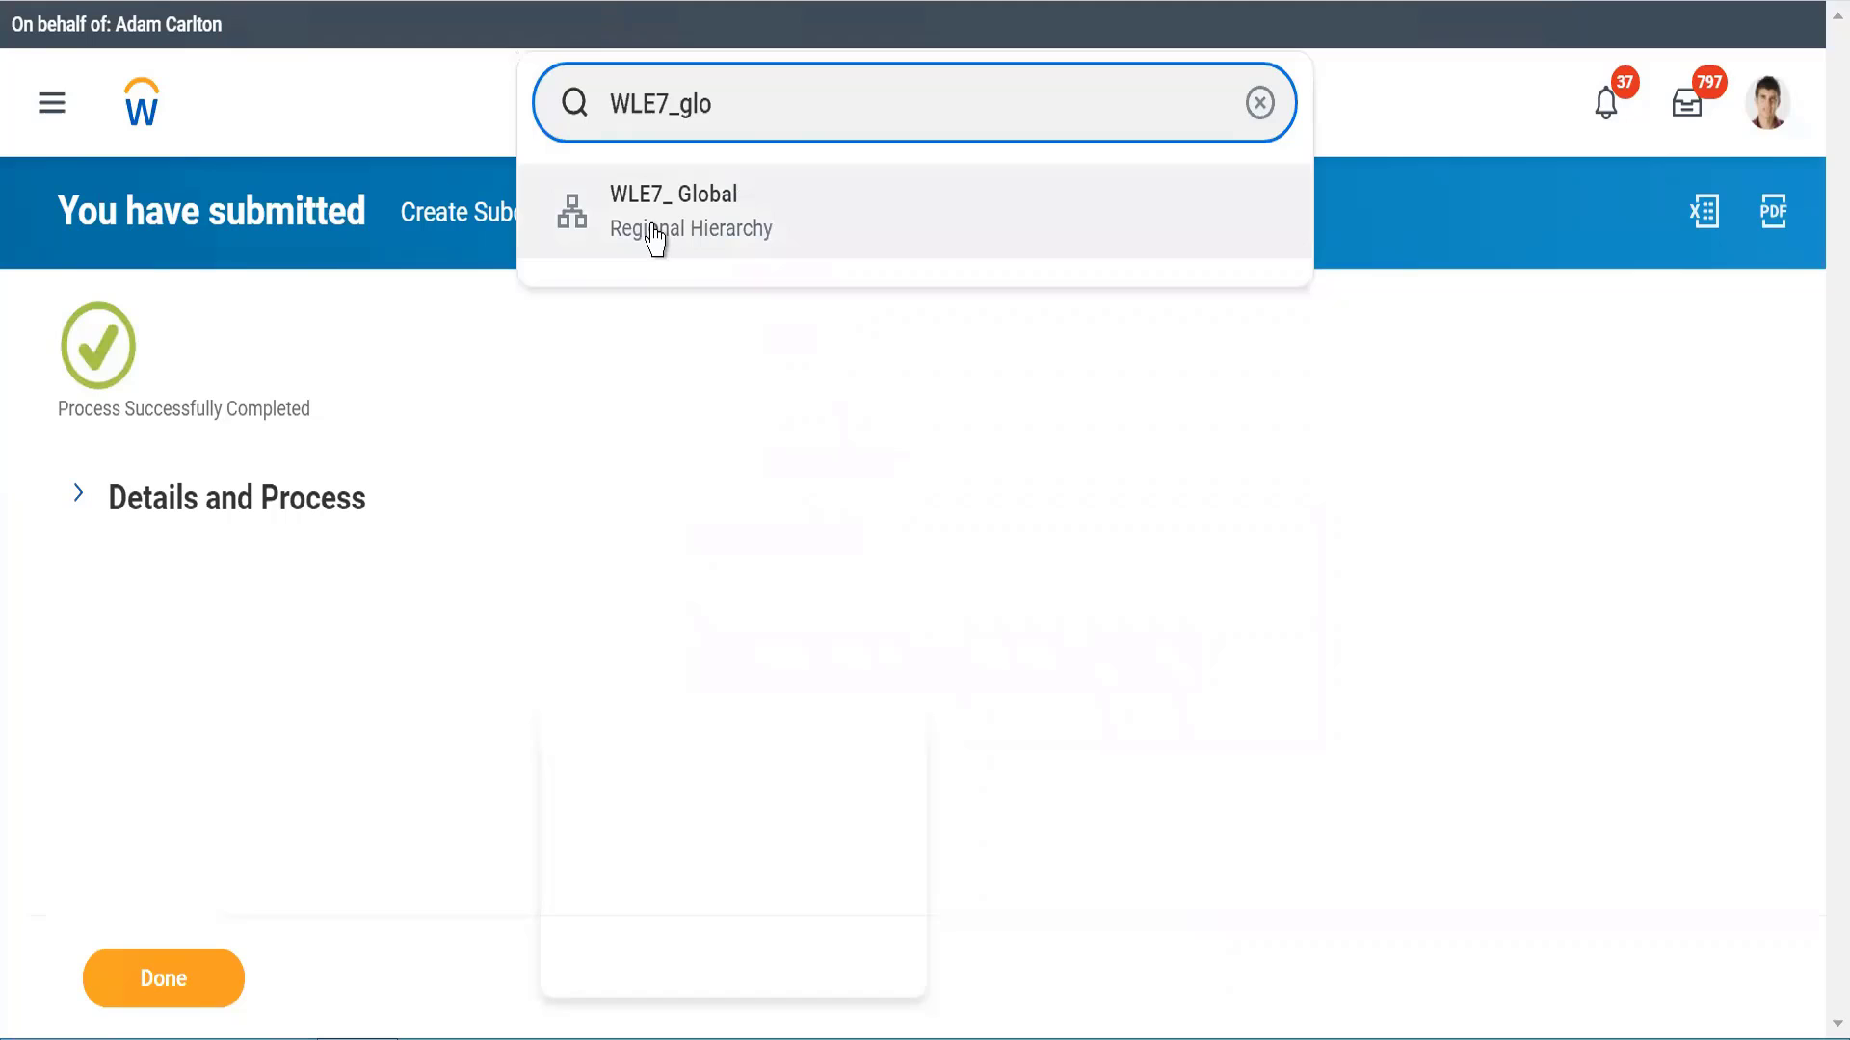
pyautogui.click(655, 236)
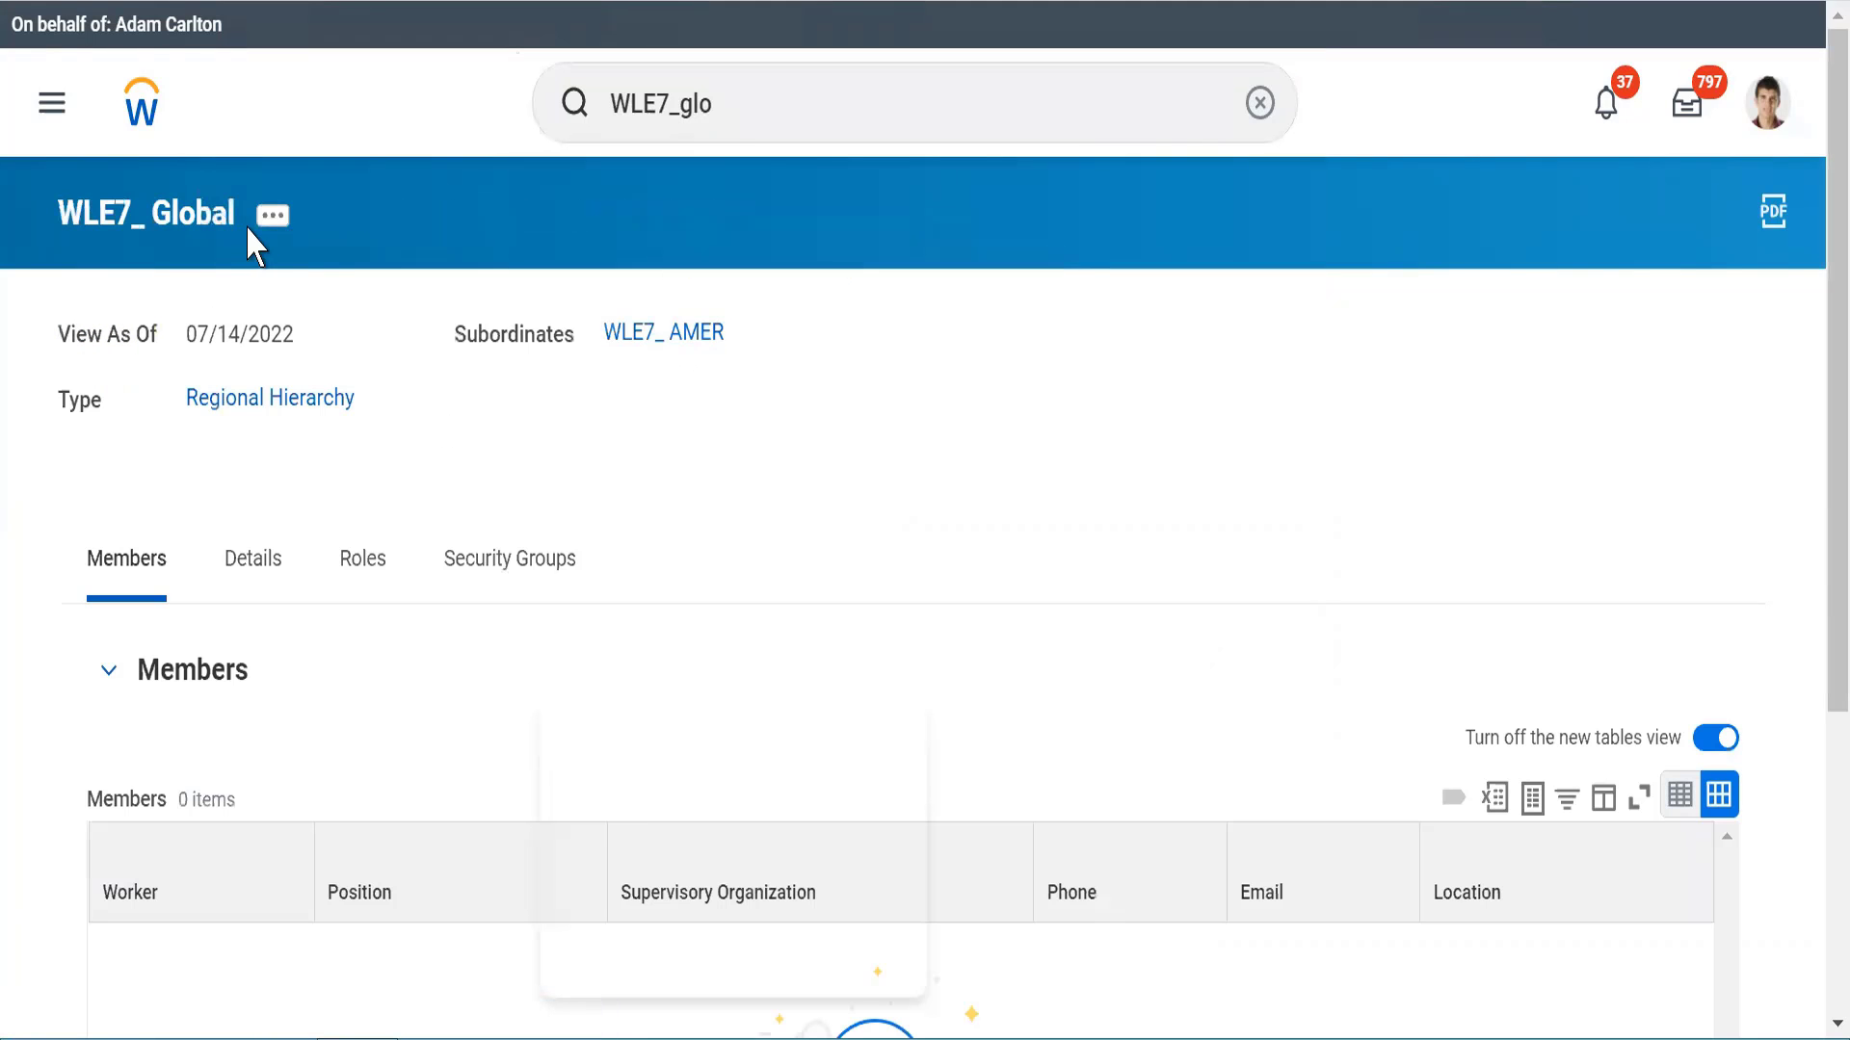
# Step: Begin a second subordinate organization for WLE7_ Global and continue to its details form
pyautogui.click(274, 229)
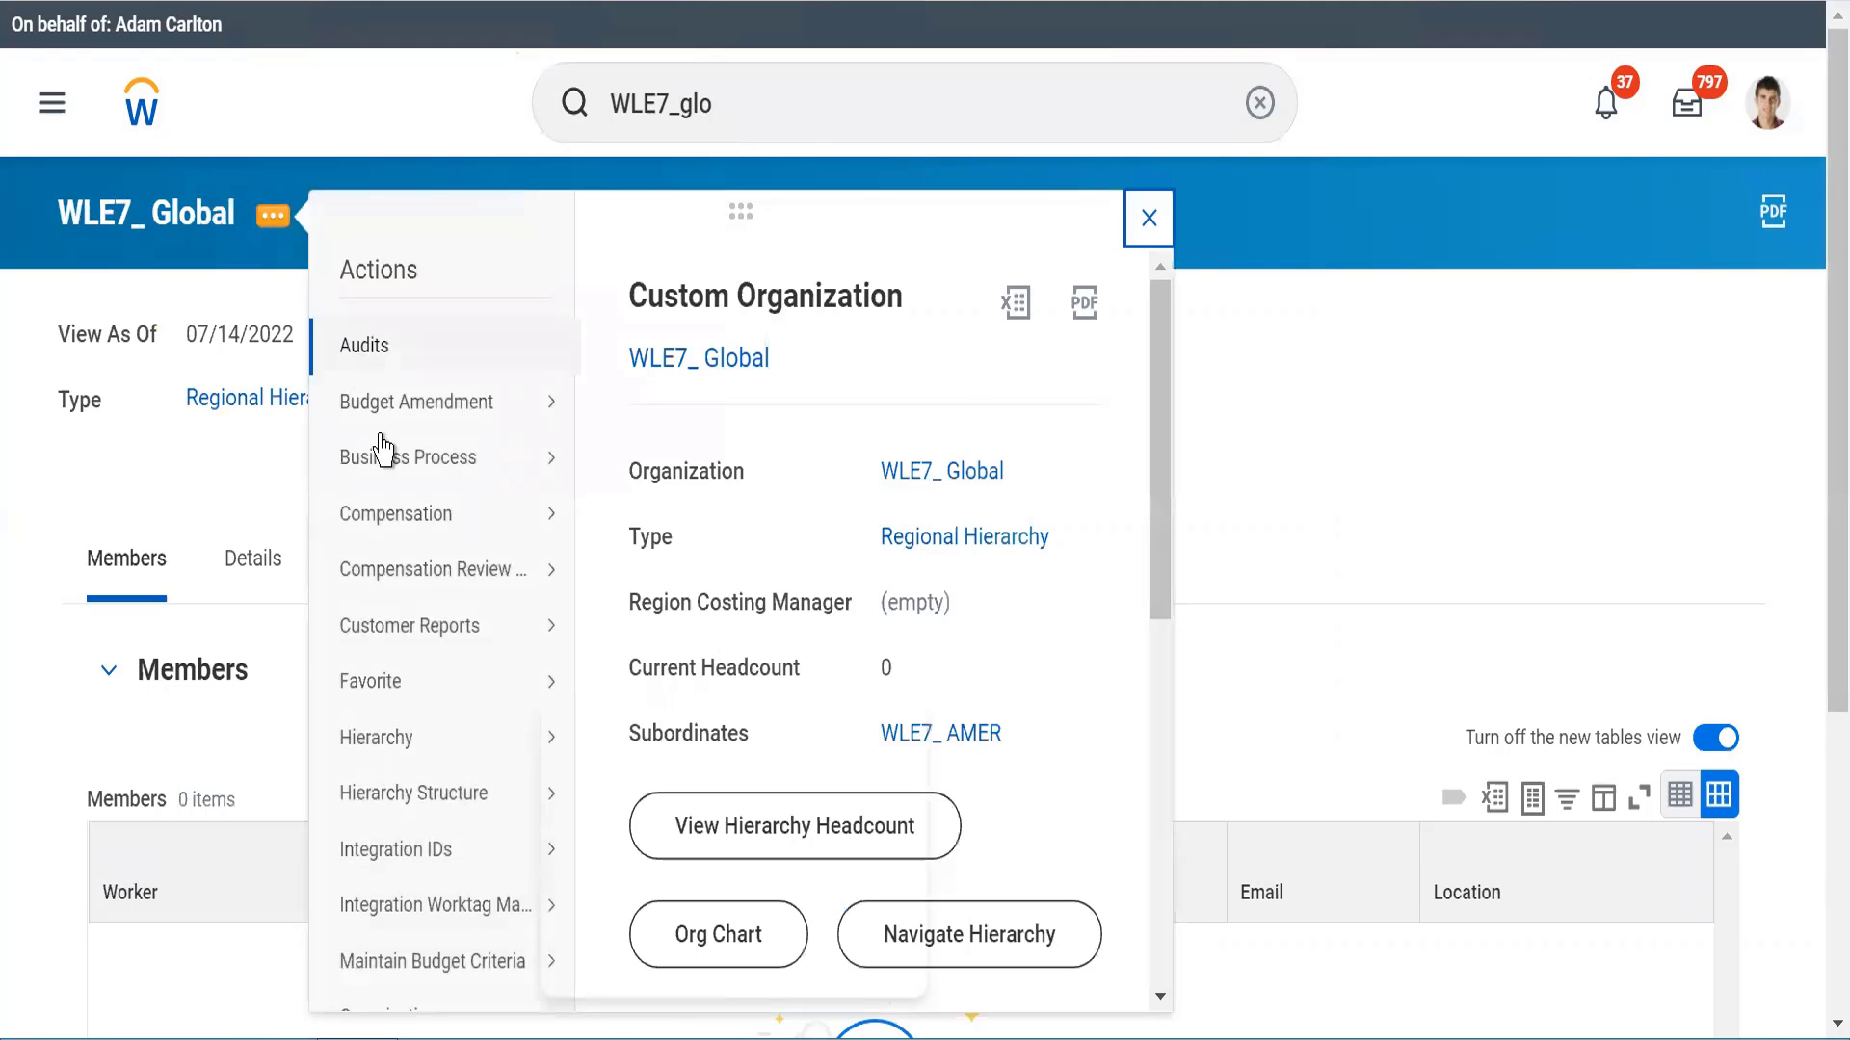
pyautogui.moveTo(1173, 616); pyautogui.dragTo(1156, 982)
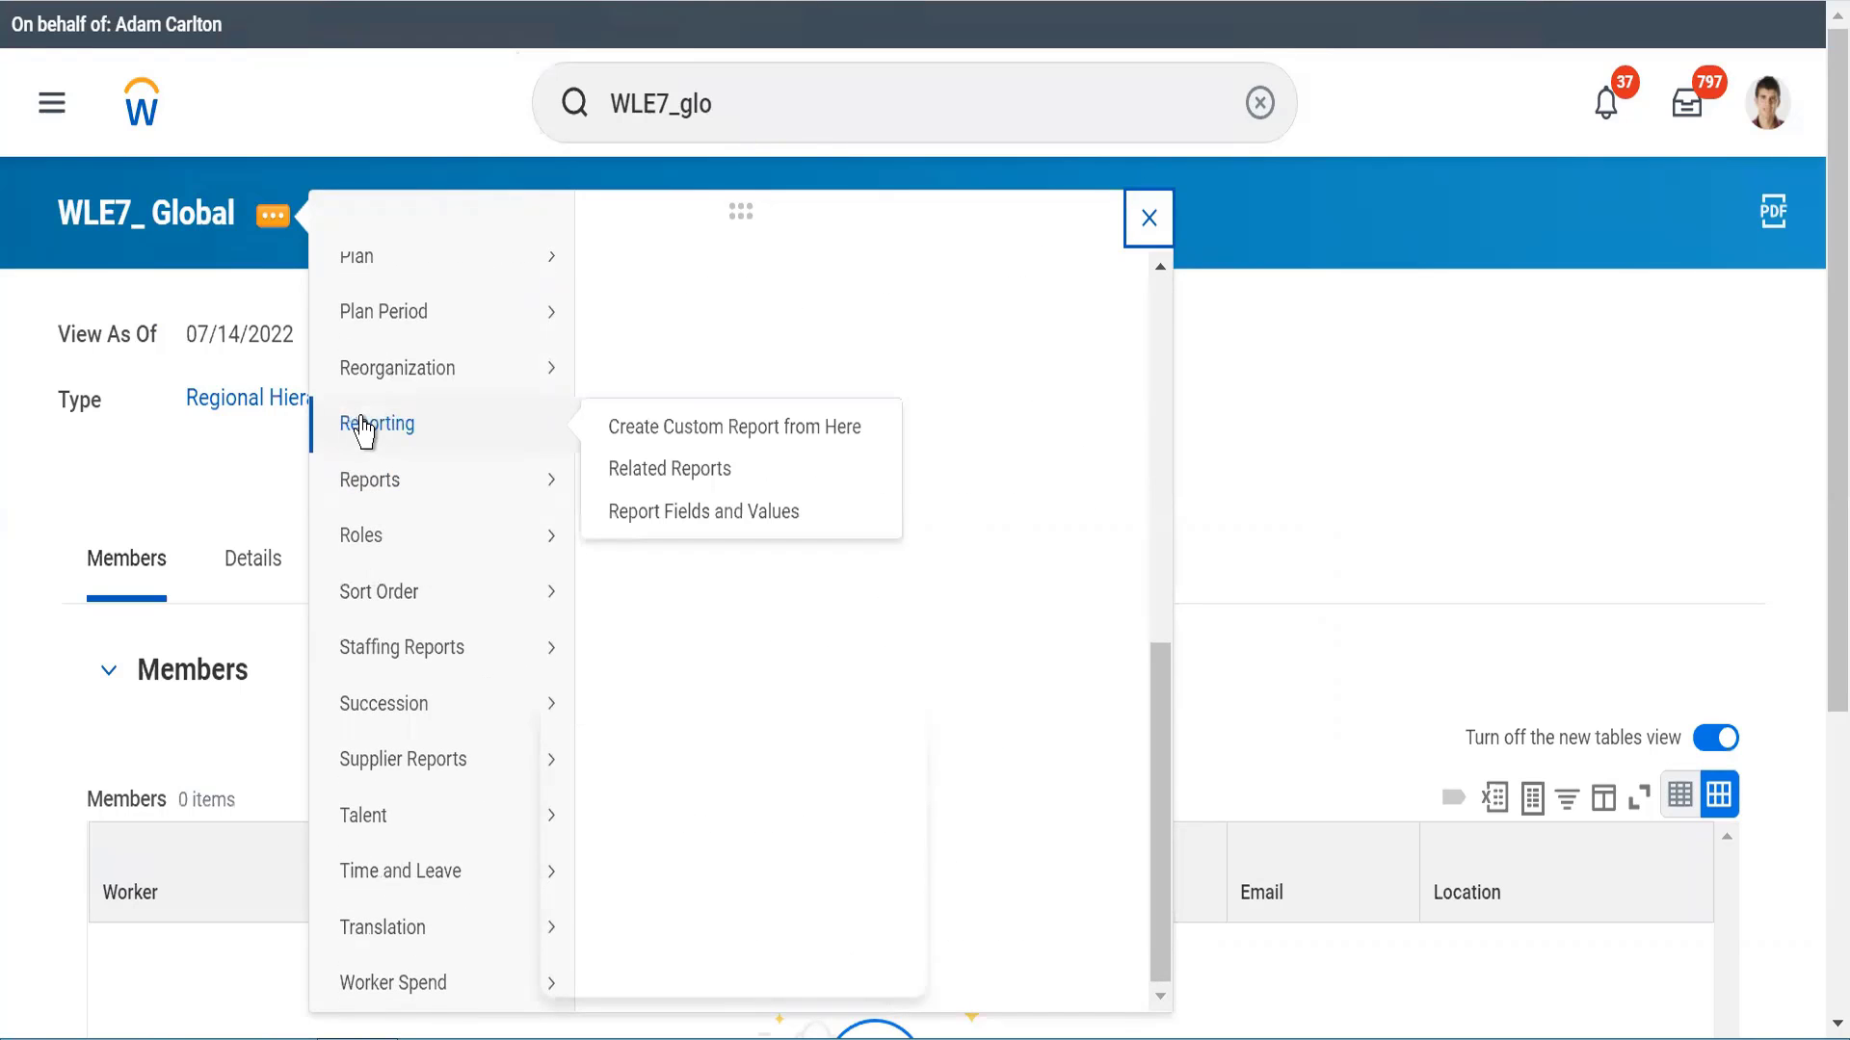
pyautogui.moveTo(412, 385)
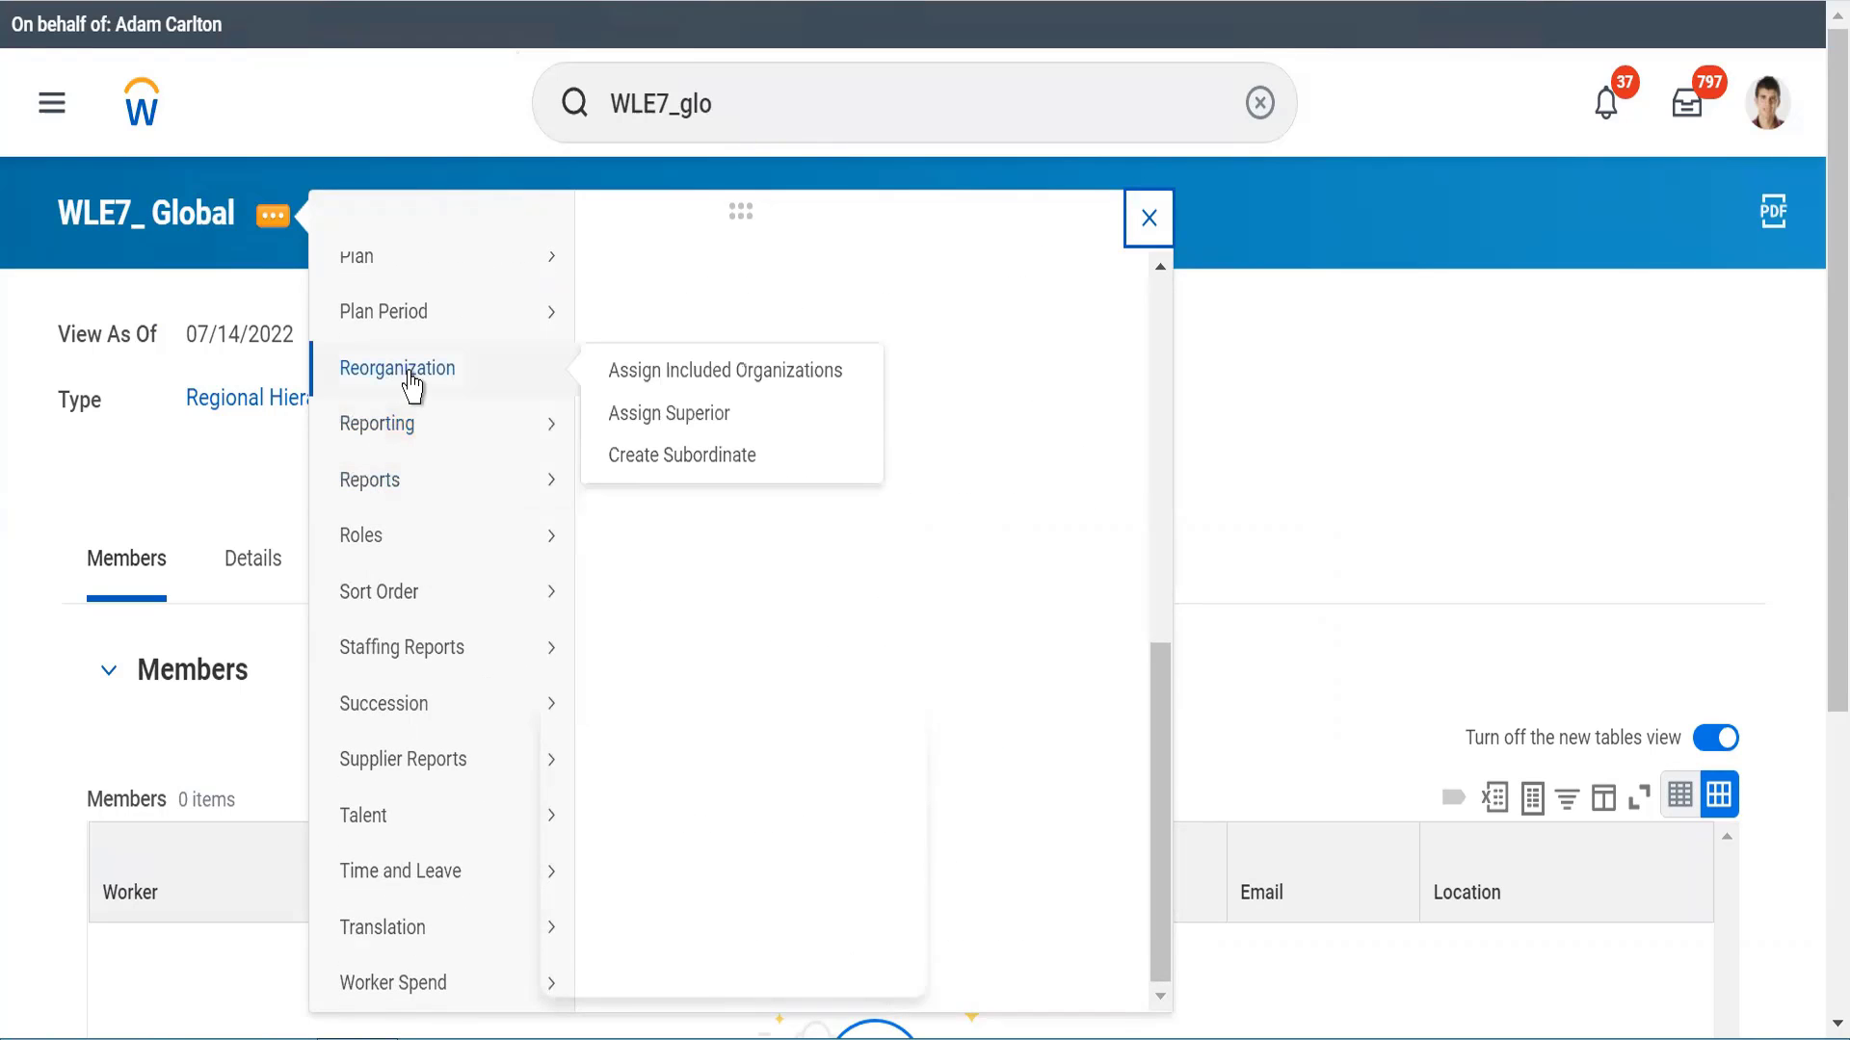
pyautogui.click(626, 458)
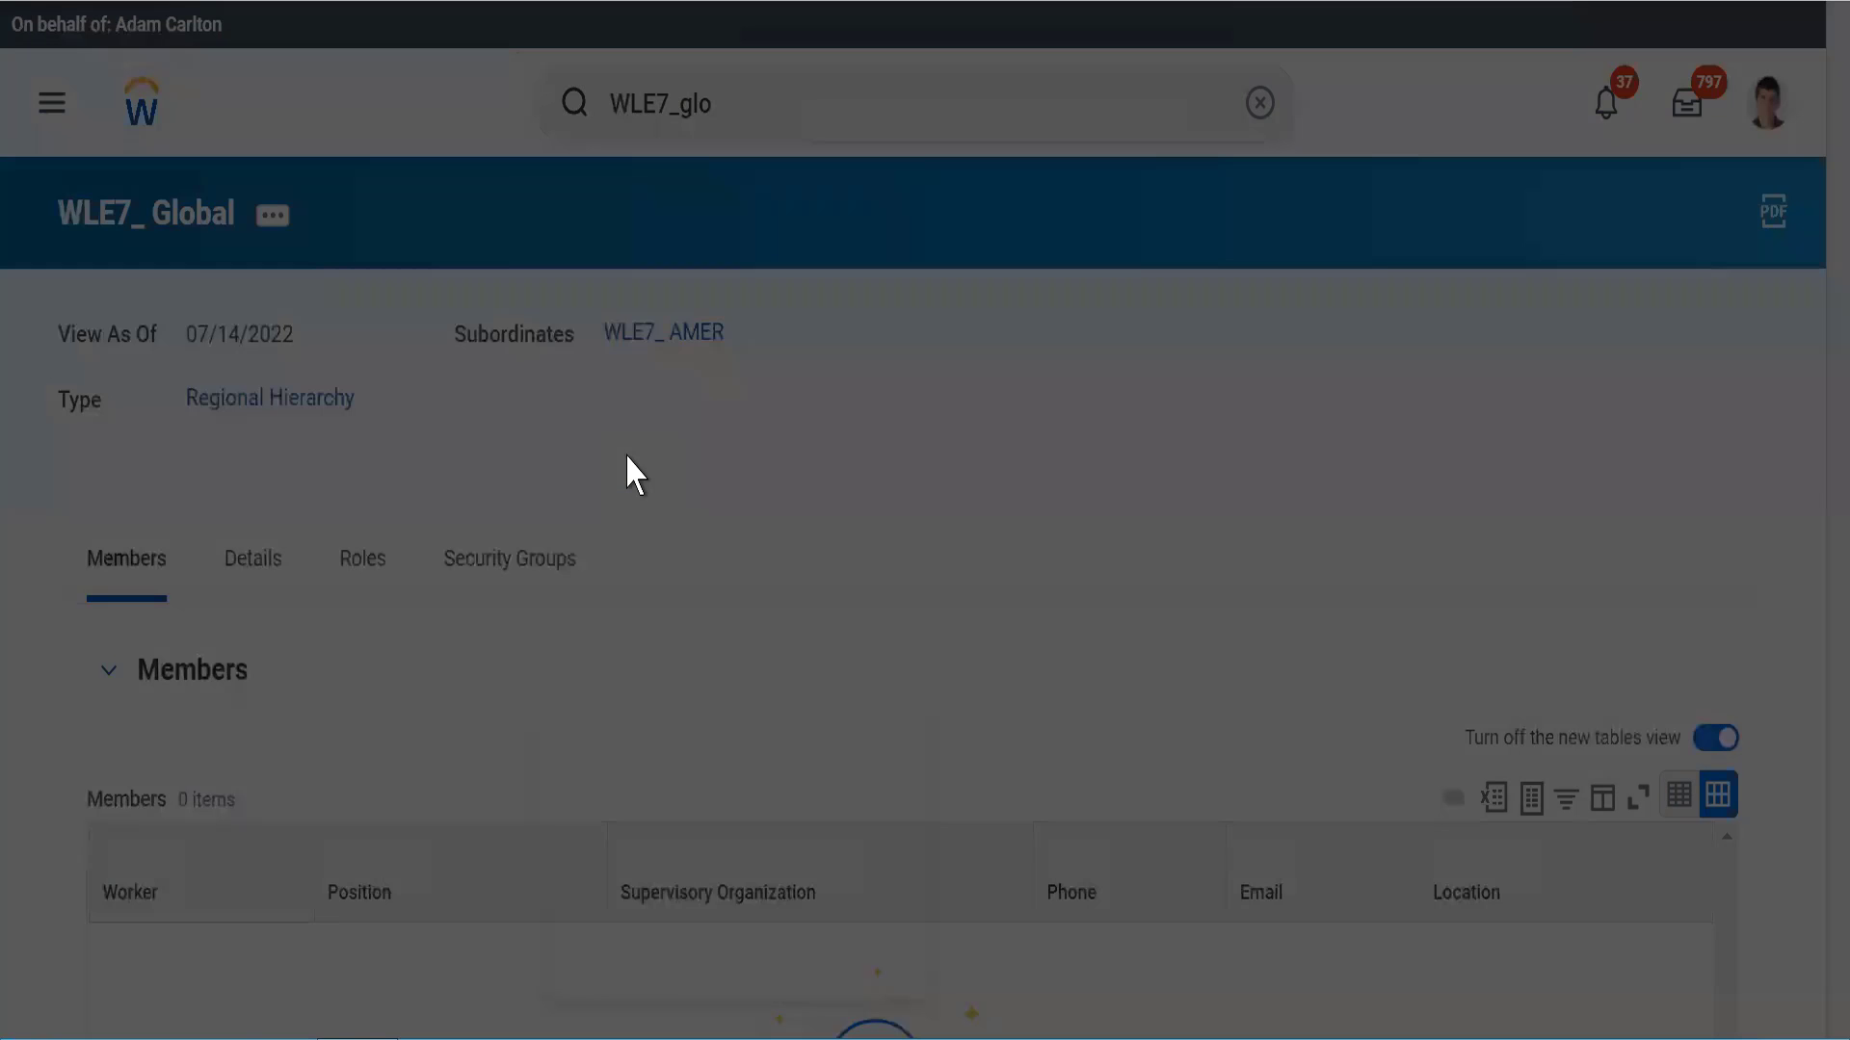
pyautogui.click(568, 691)
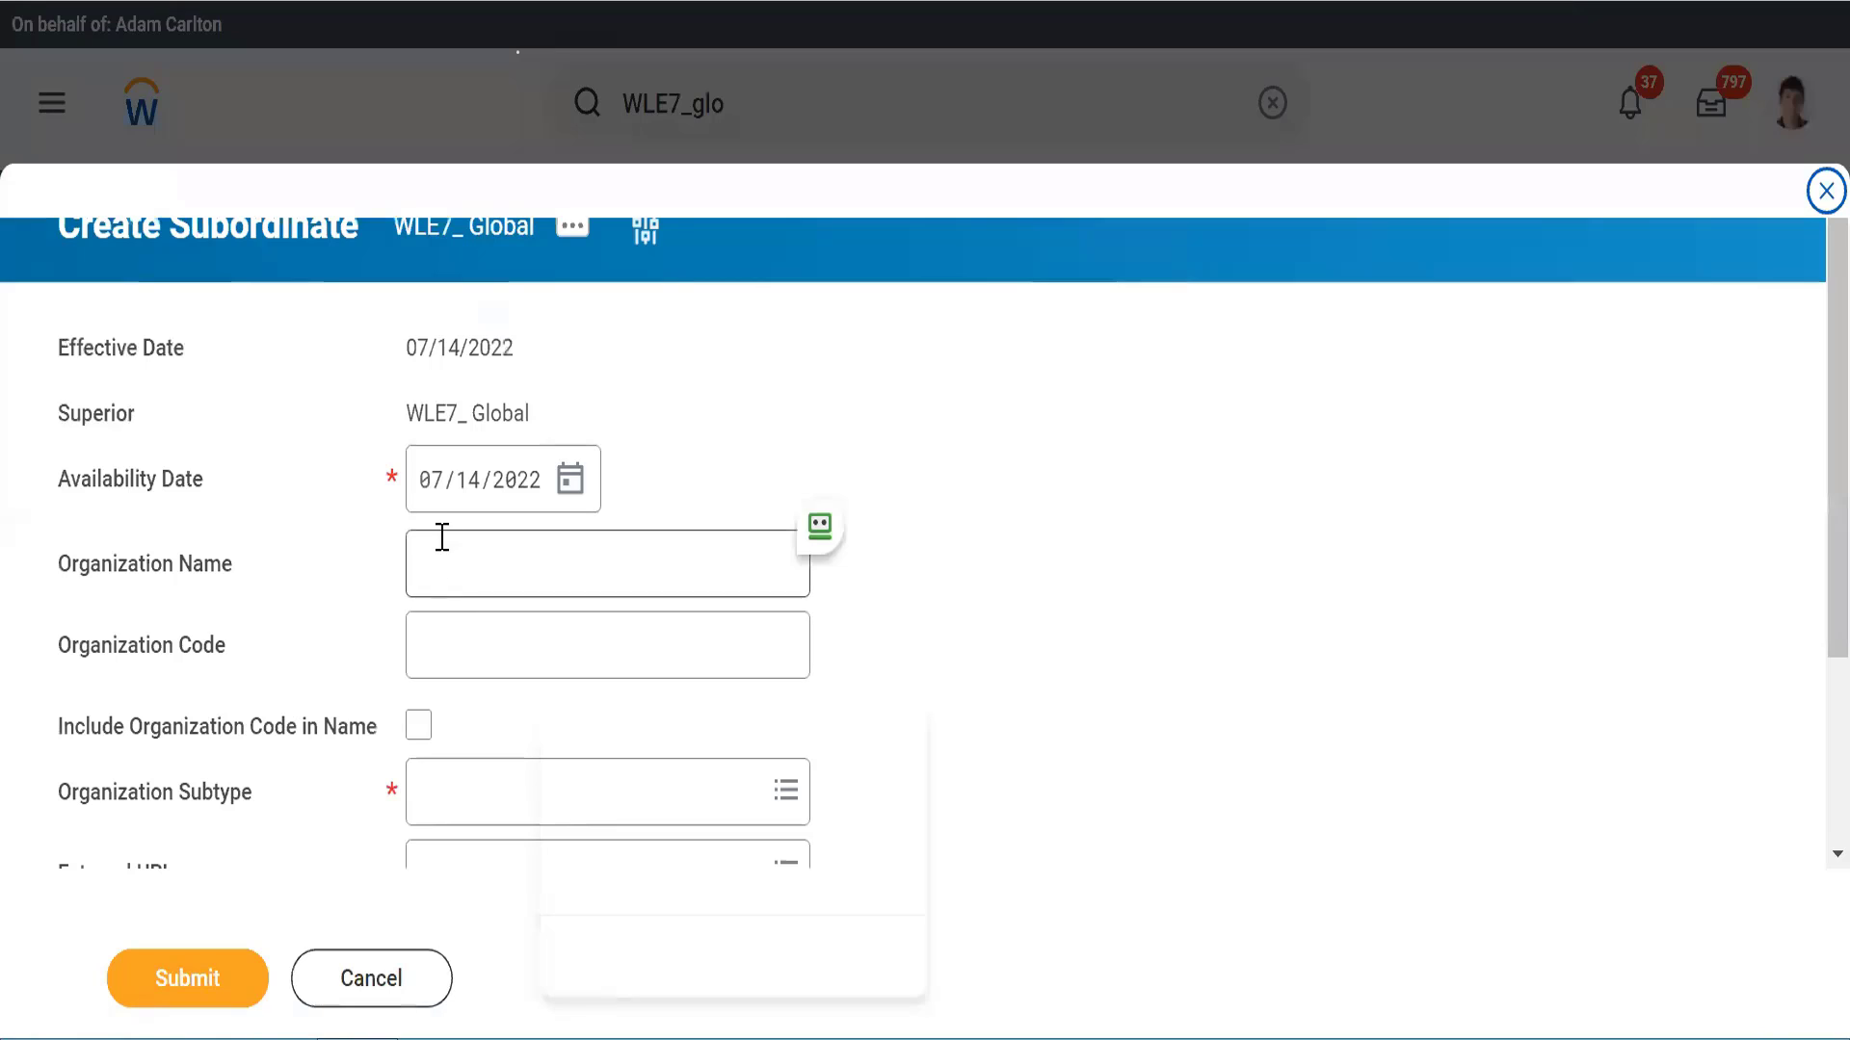
# Step: Name the subordinate "EMEA" with the code WLE&_, include the code in the name, and set the subtype to Region
pyautogui.click(442, 538)
pyautogui.write('EM')
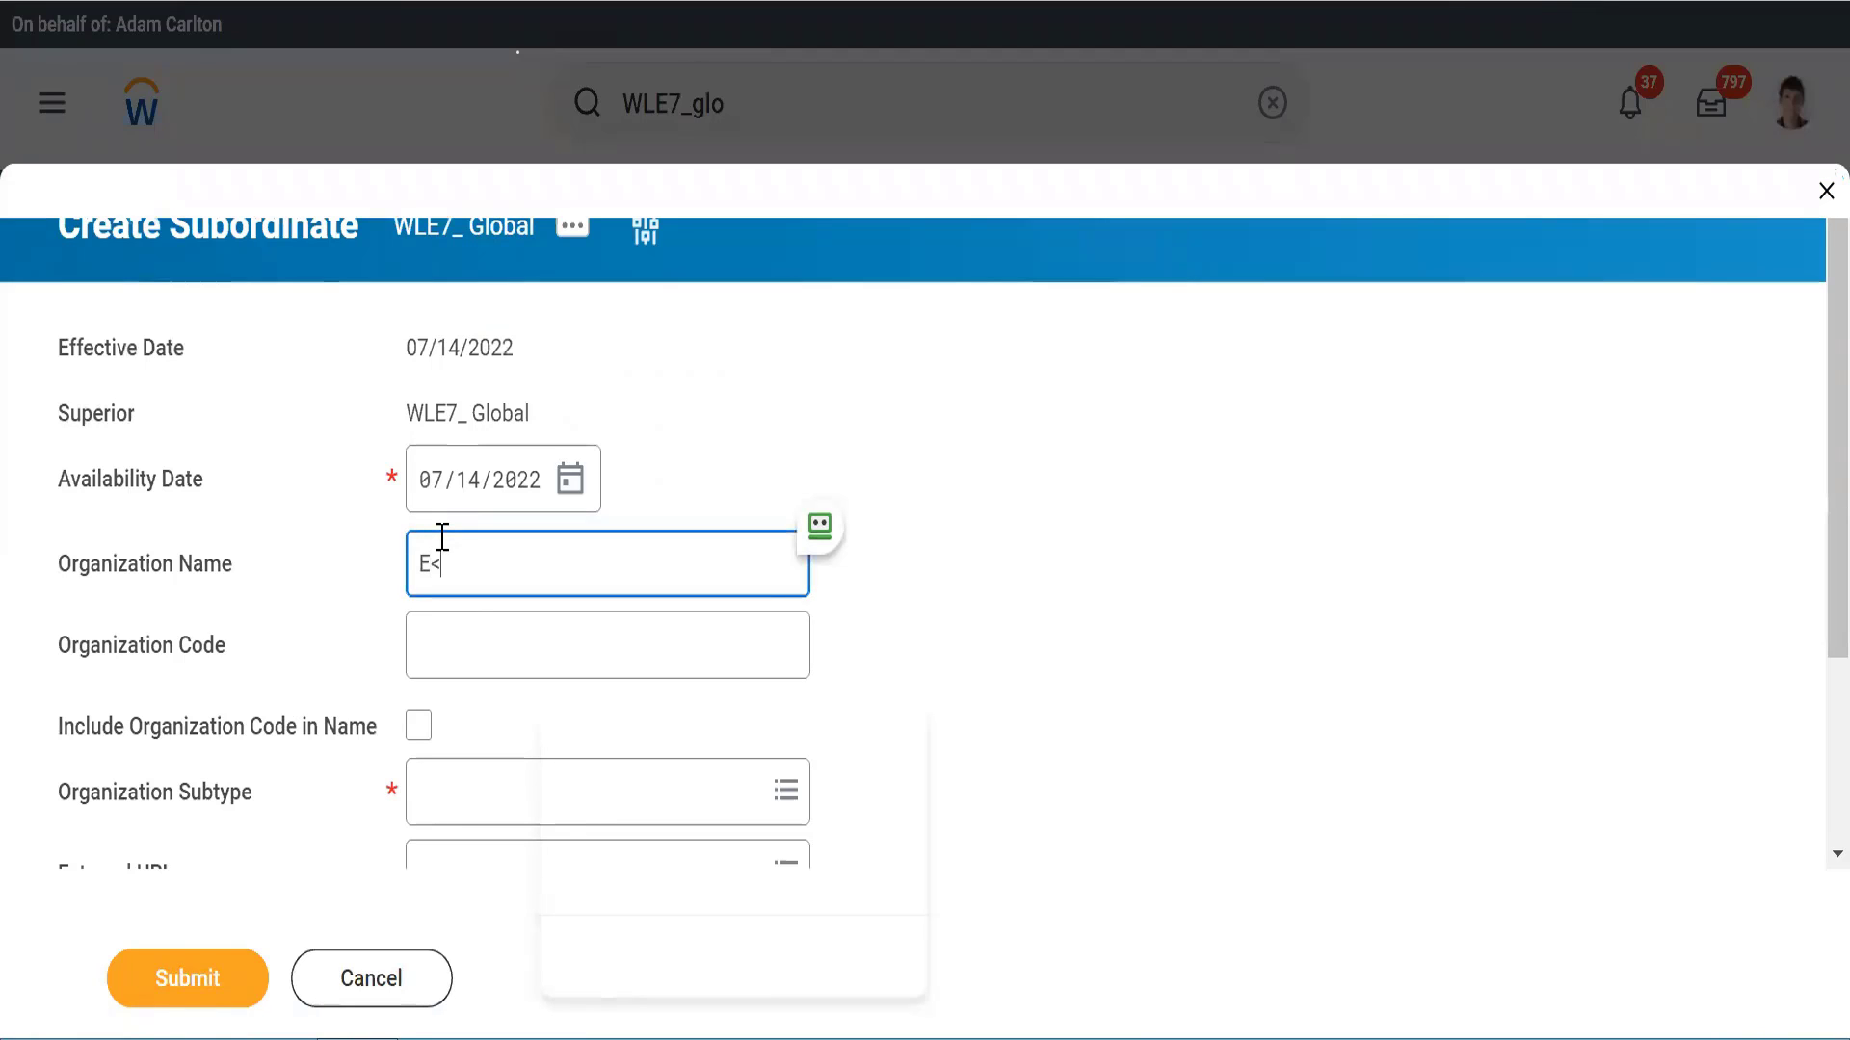
pyautogui.write('EA')
pyautogui.press('Tab')
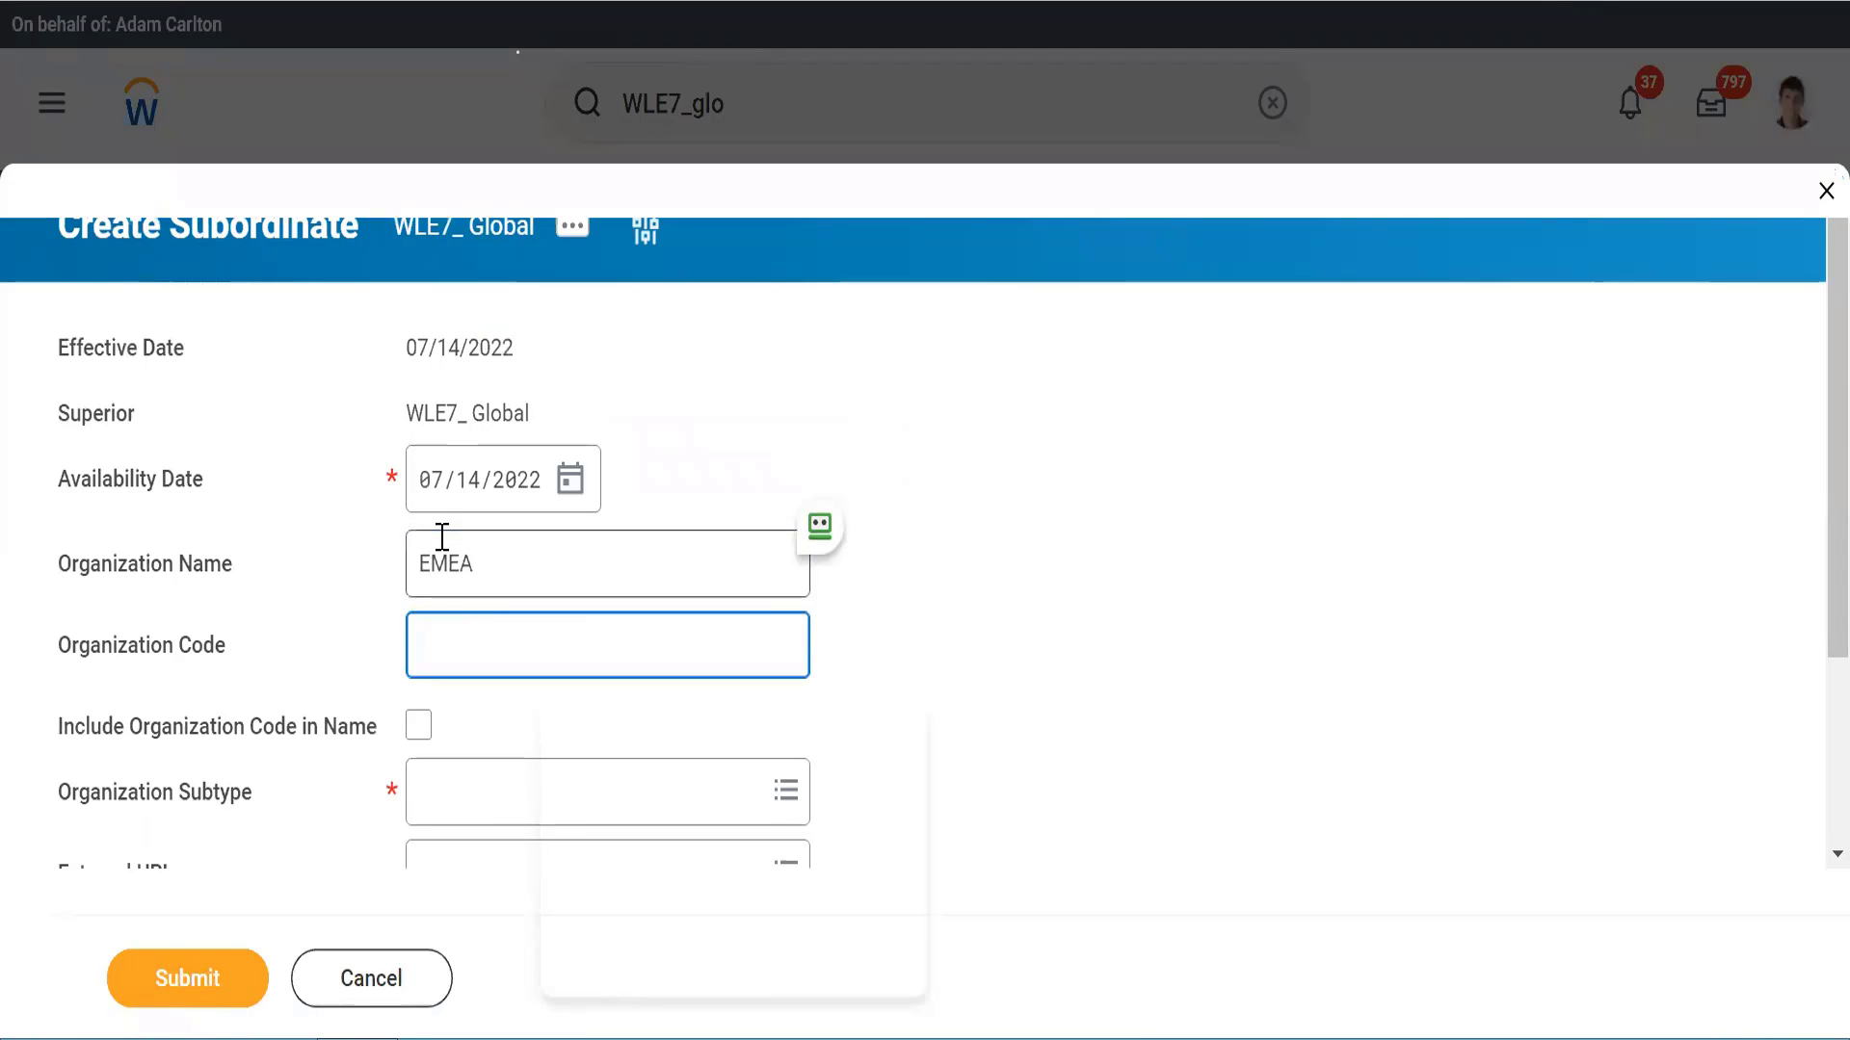
pyautogui.write('WLE&_')
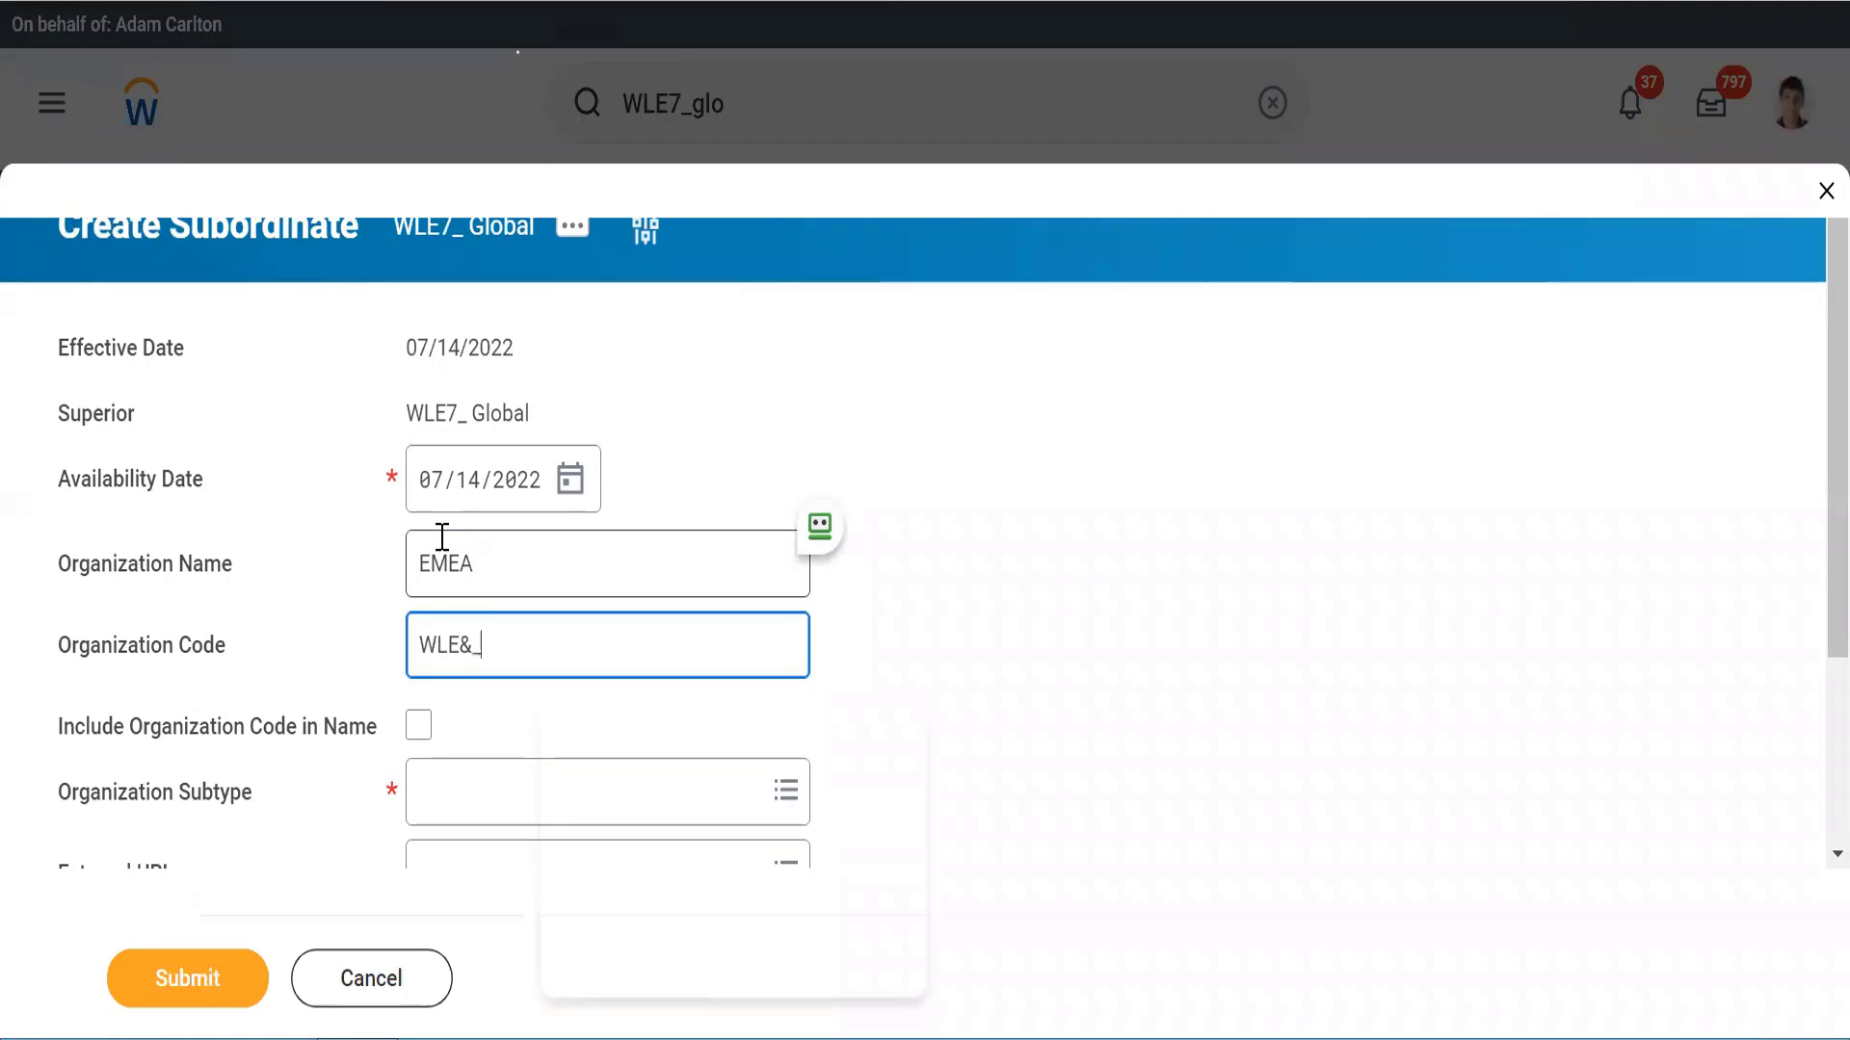
pyautogui.press('Tab')
pyautogui.press('space')
pyautogui.press('Tab')
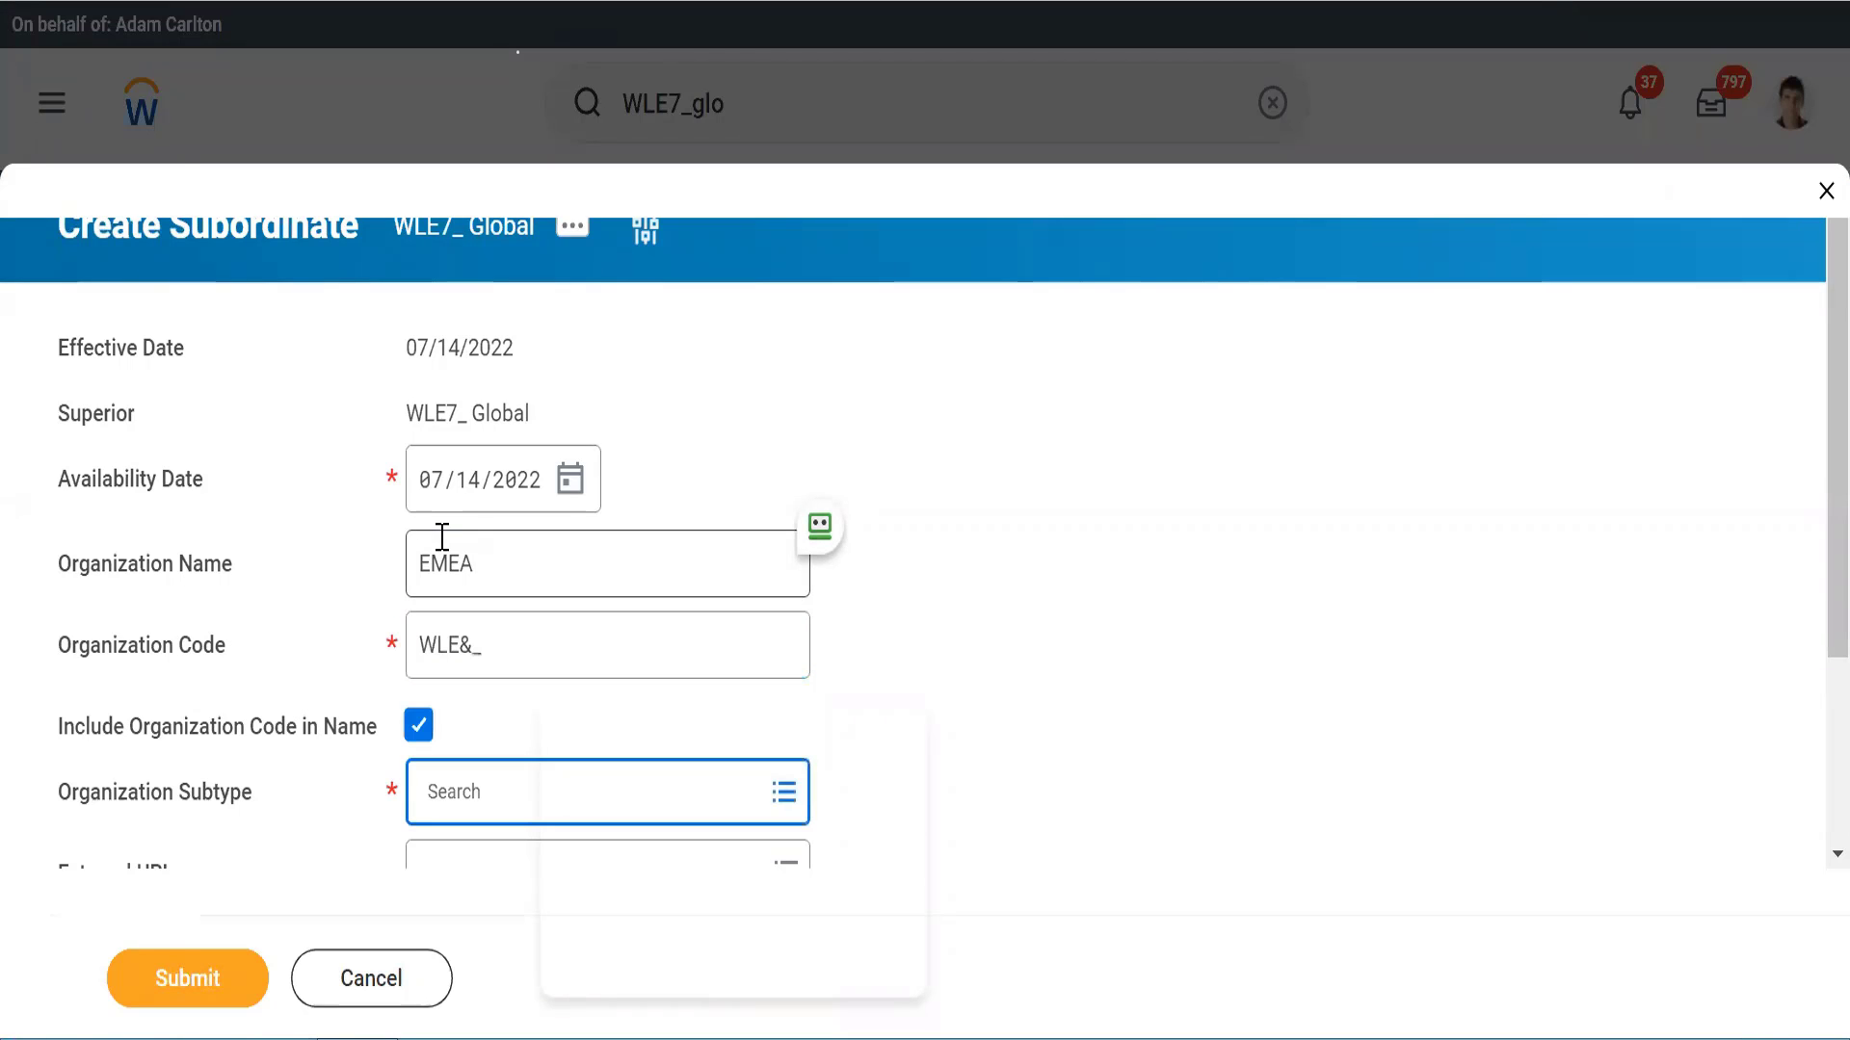
pyautogui.write('region')
pyautogui.press('Return')
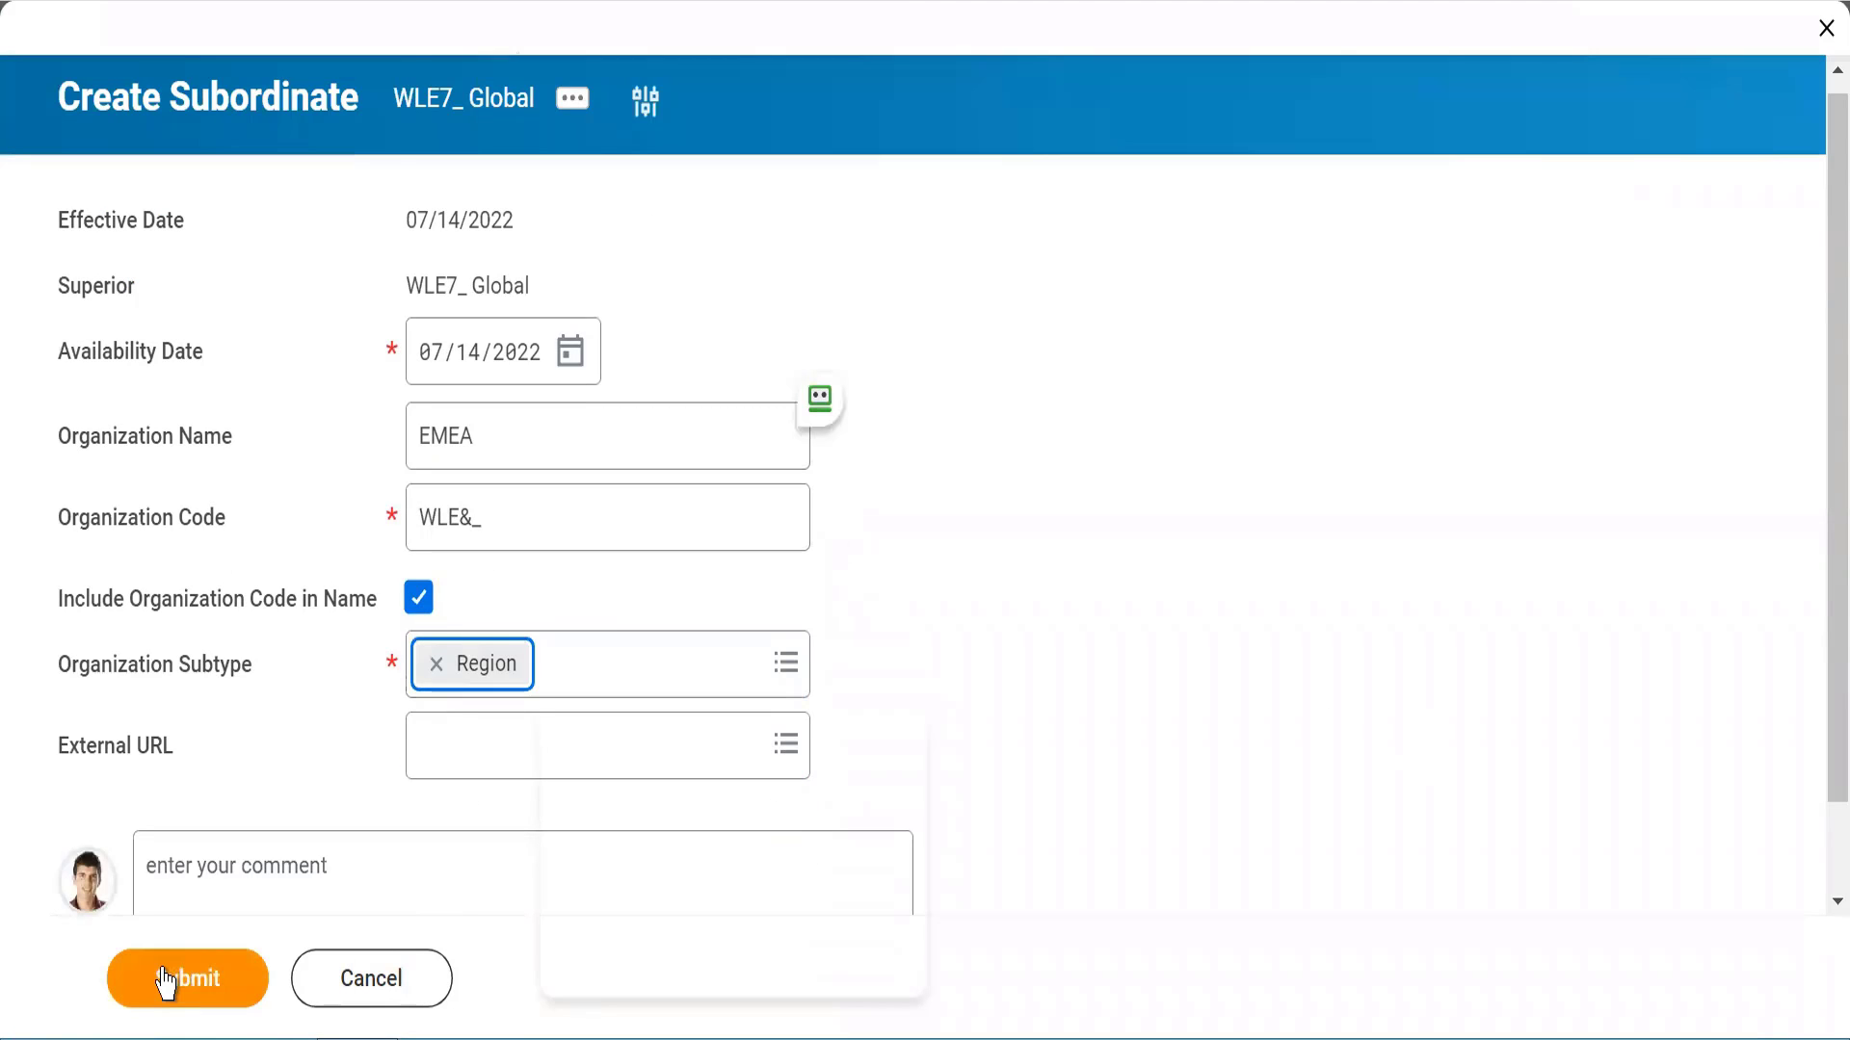
# Step: Correct the EMEA organization code to WLE7_ and submit the subordinate
pyautogui.click(473, 521)
pyautogui.write('WLE&')
pyautogui.press('BackSpace')
pyautogui.write('7_')
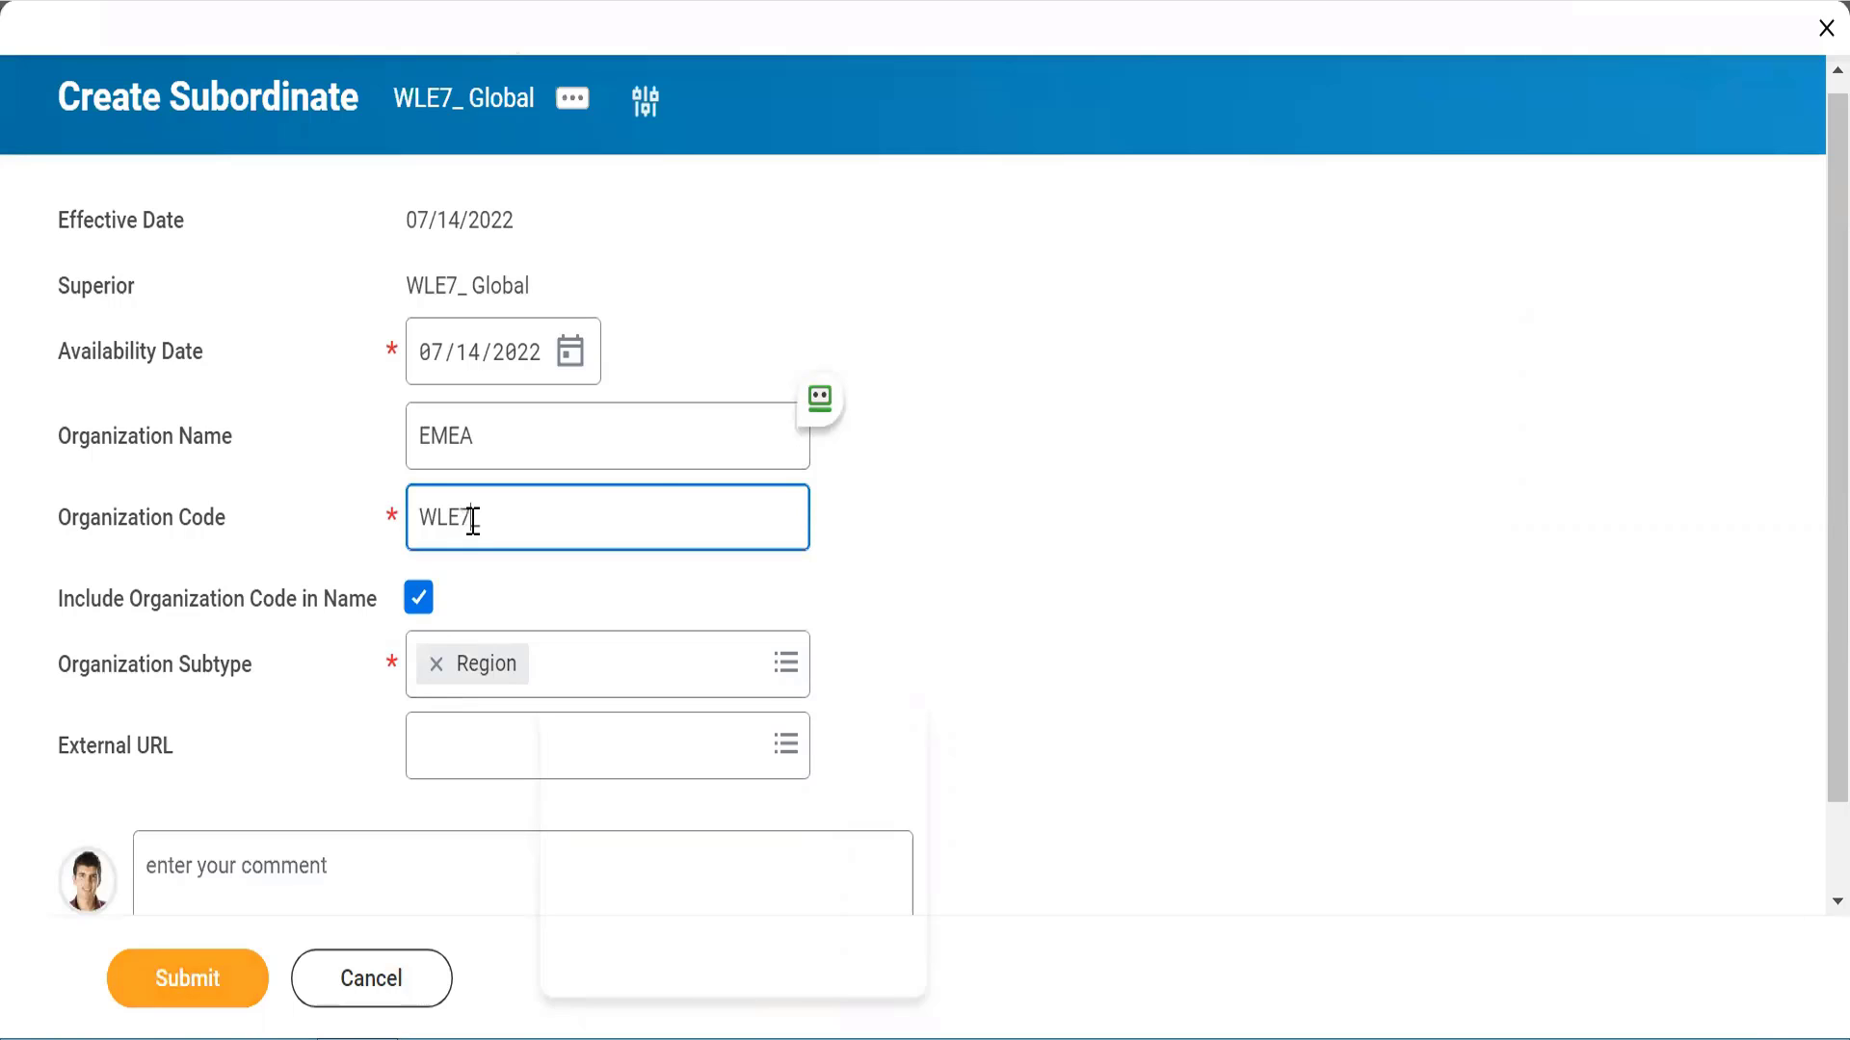
pyautogui.click(160, 984)
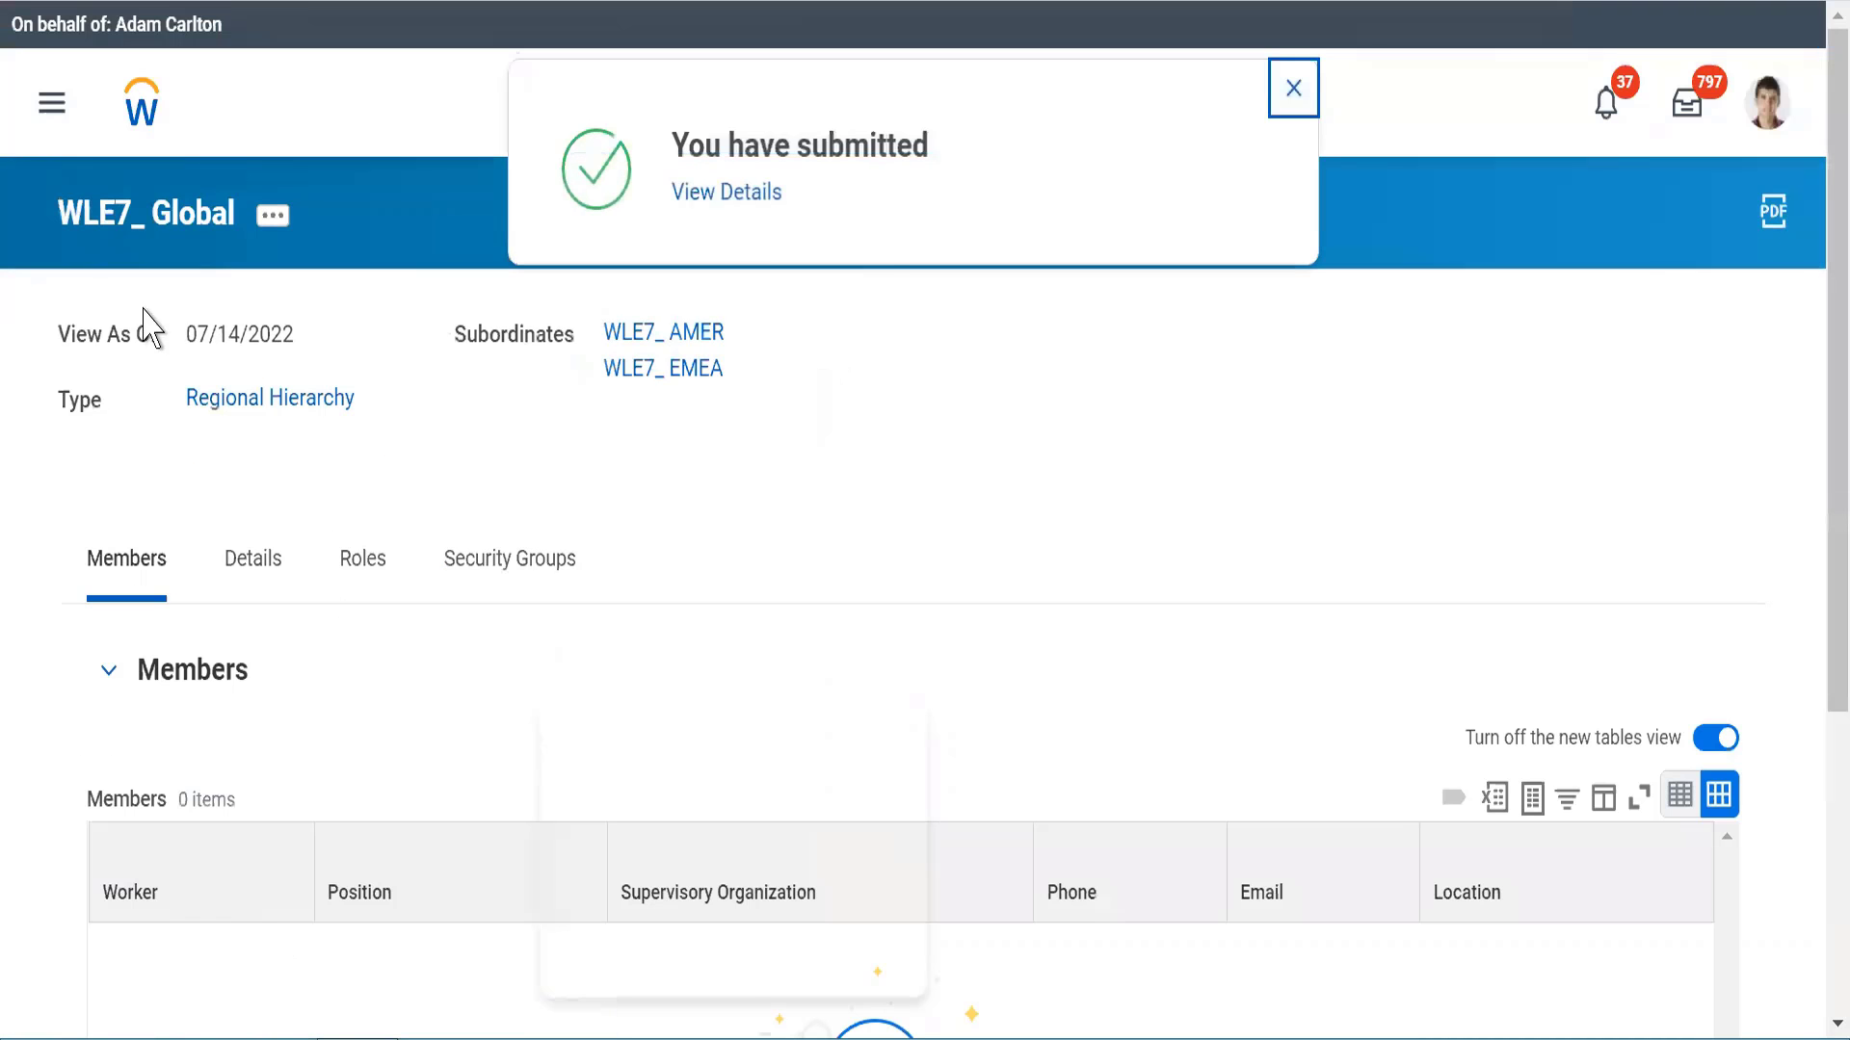
# Step: View the org chart of the WLE7_ Global regional hierarchy and return to the home page
pyautogui.click(279, 218)
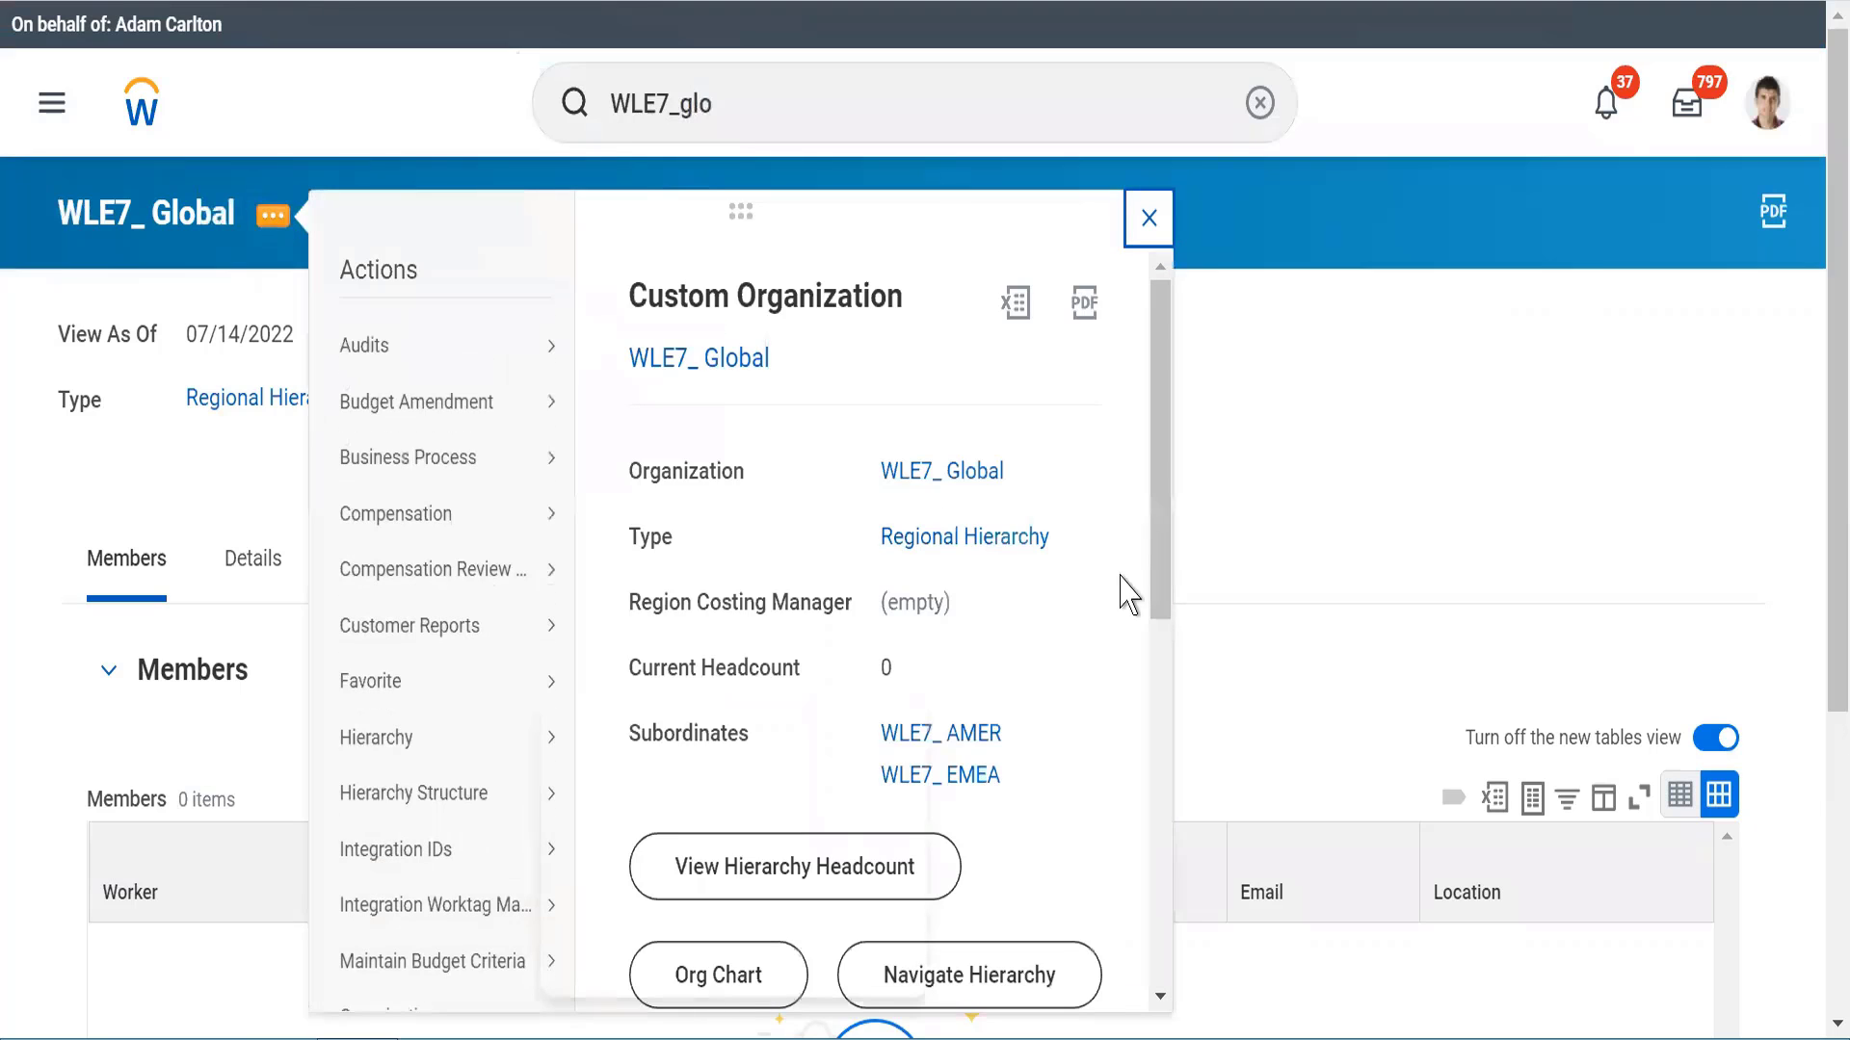
pyautogui.moveTo(1159, 553); pyautogui.dragTo(1160, 974)
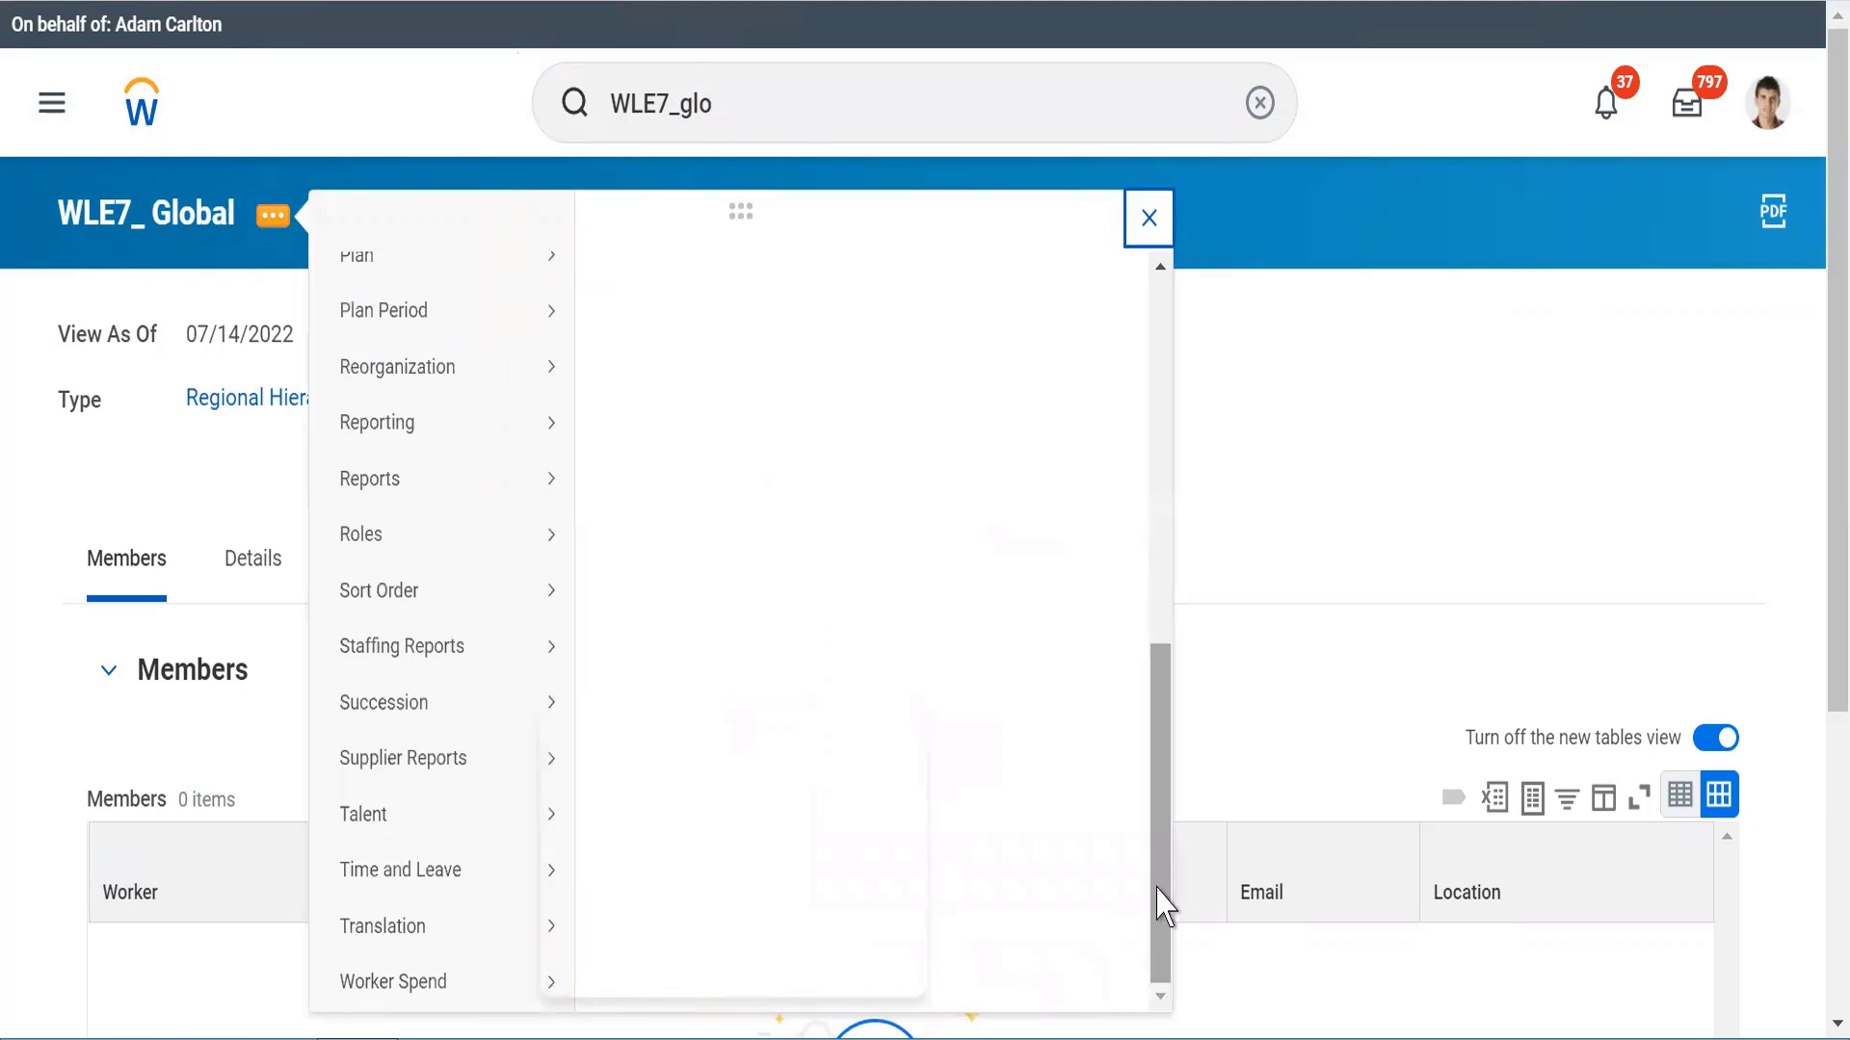
pyautogui.scroll(2, 1160, 902)
pyautogui.click(714, 347)
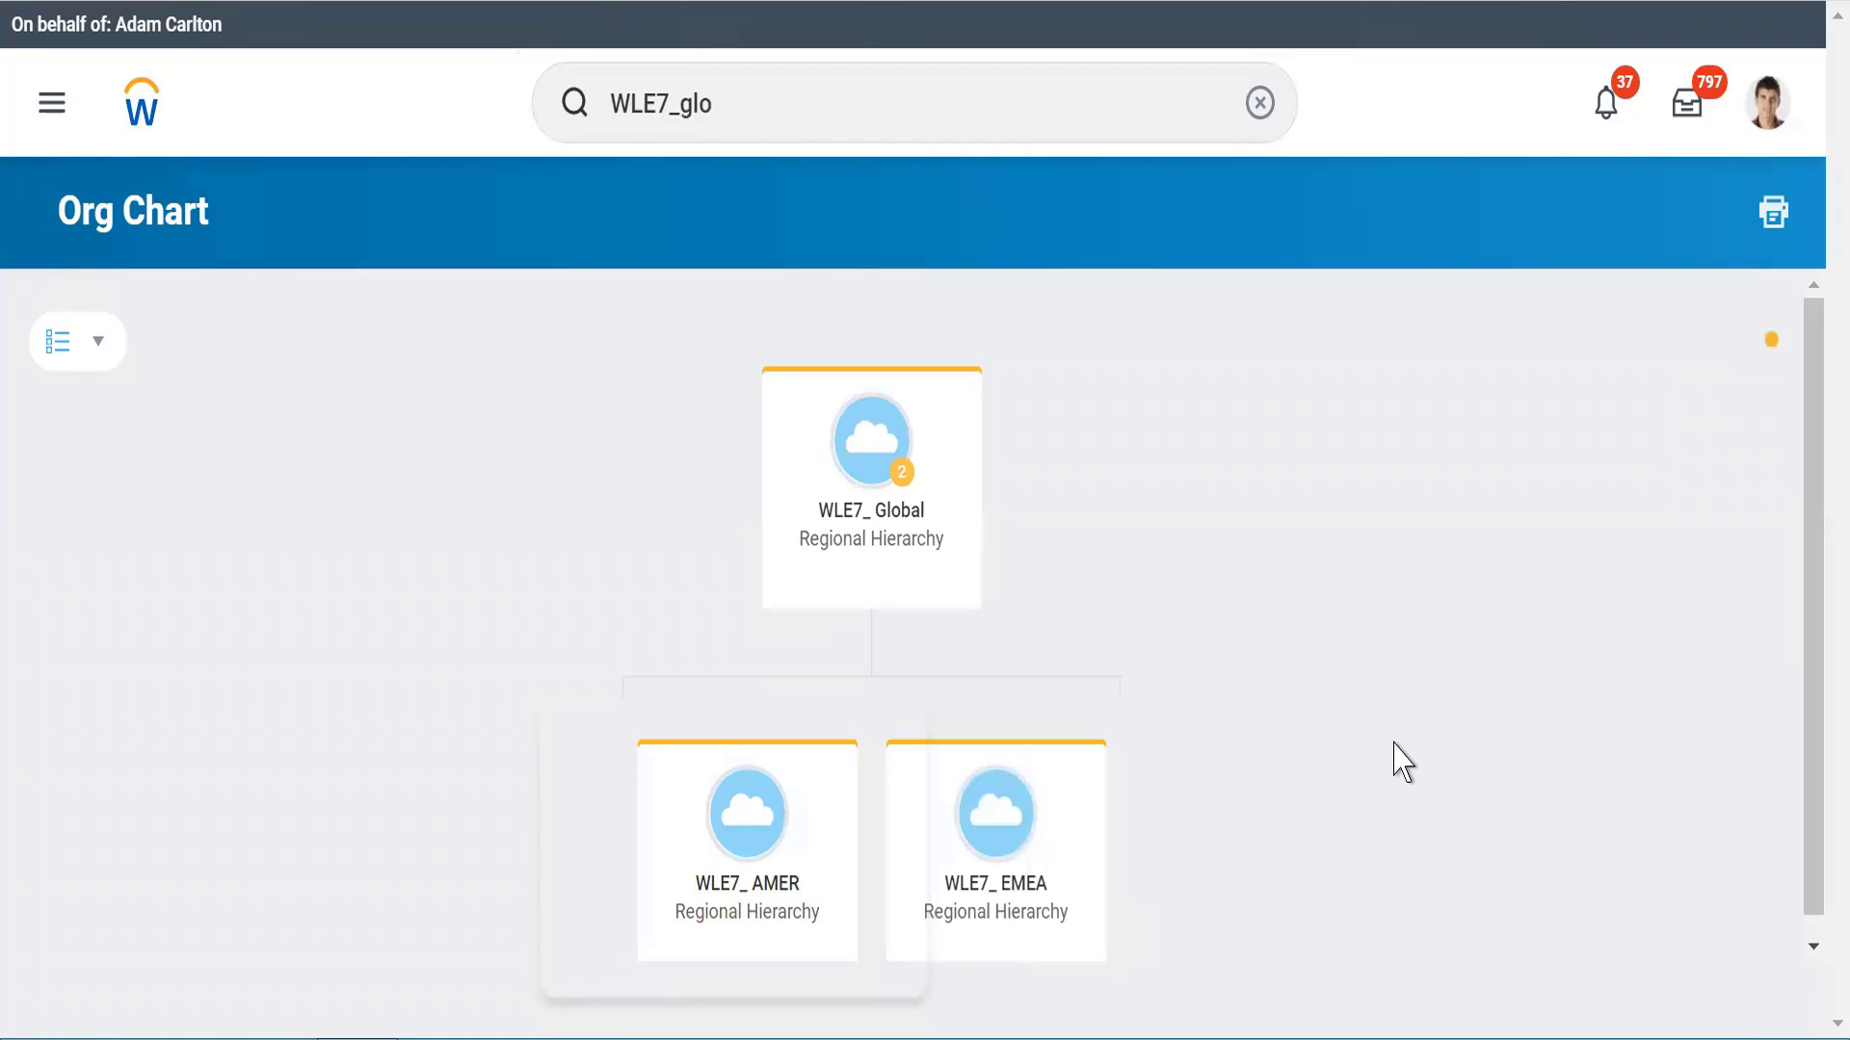
pyautogui.scroll(-1, 1253, 769)
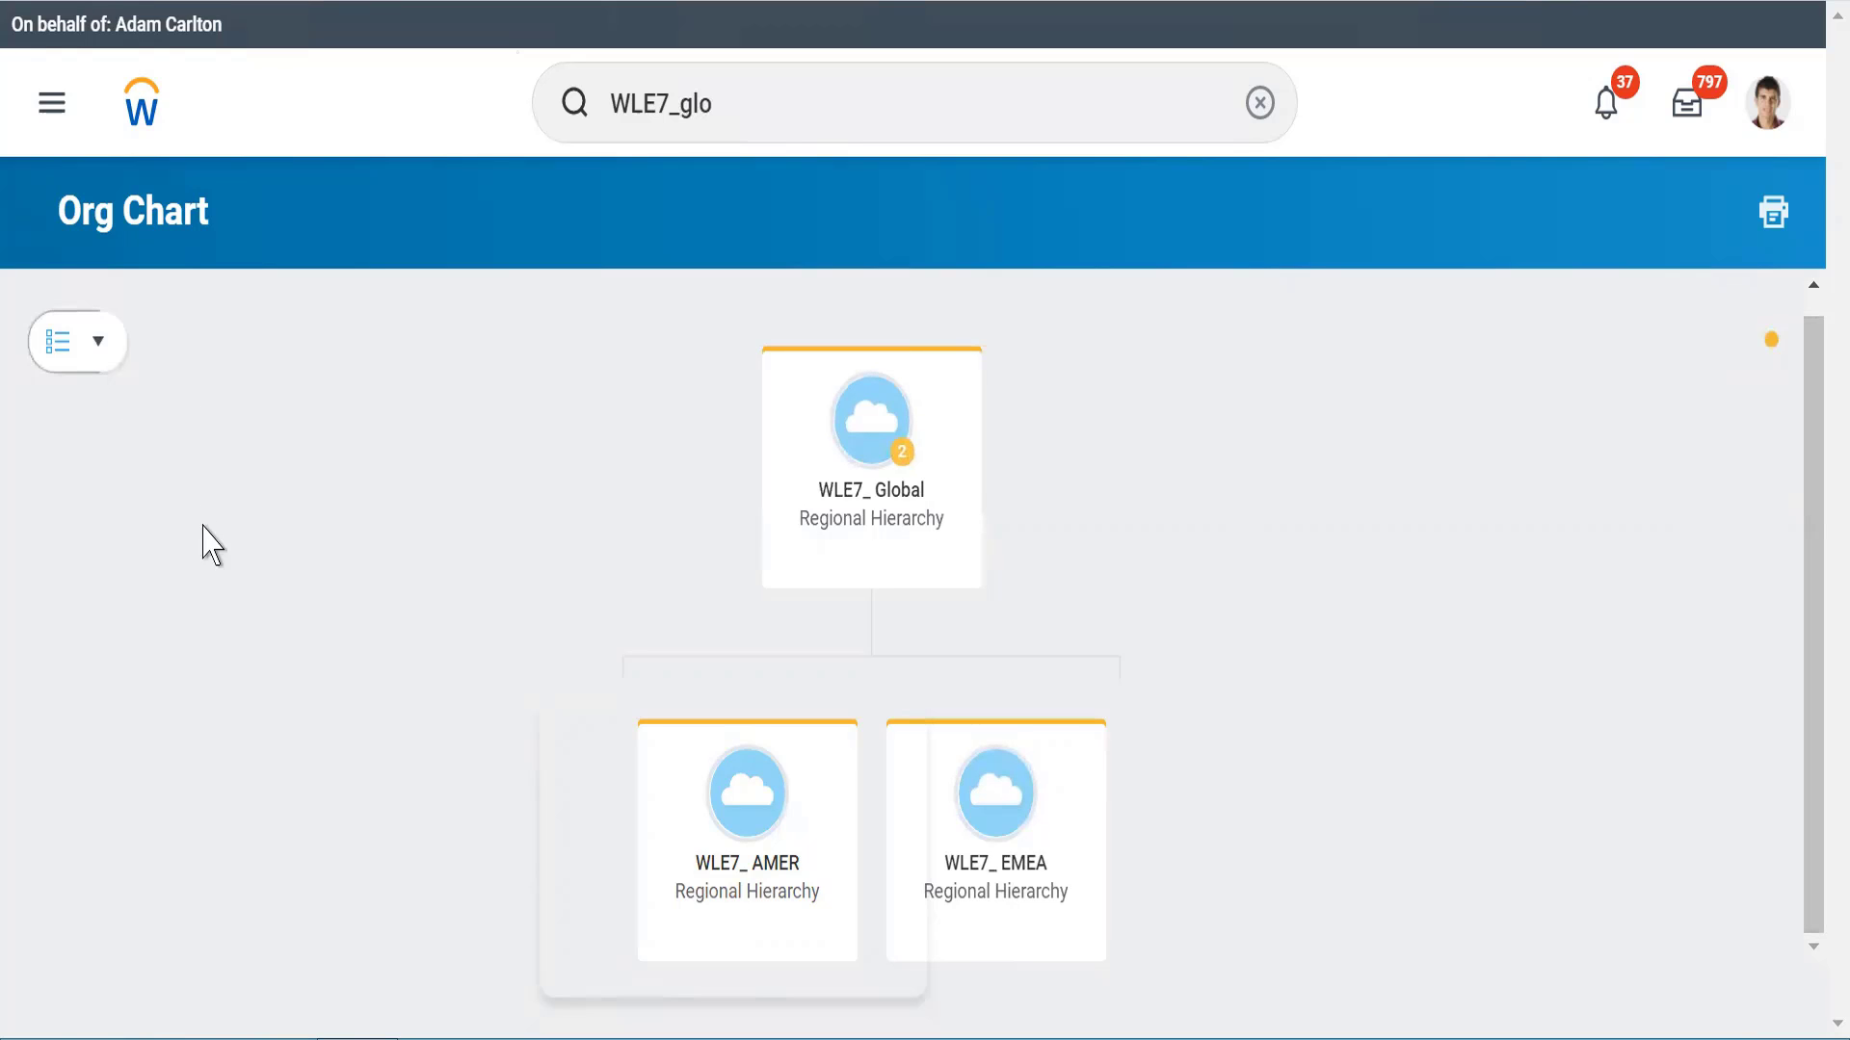
pyautogui.click(141, 117)
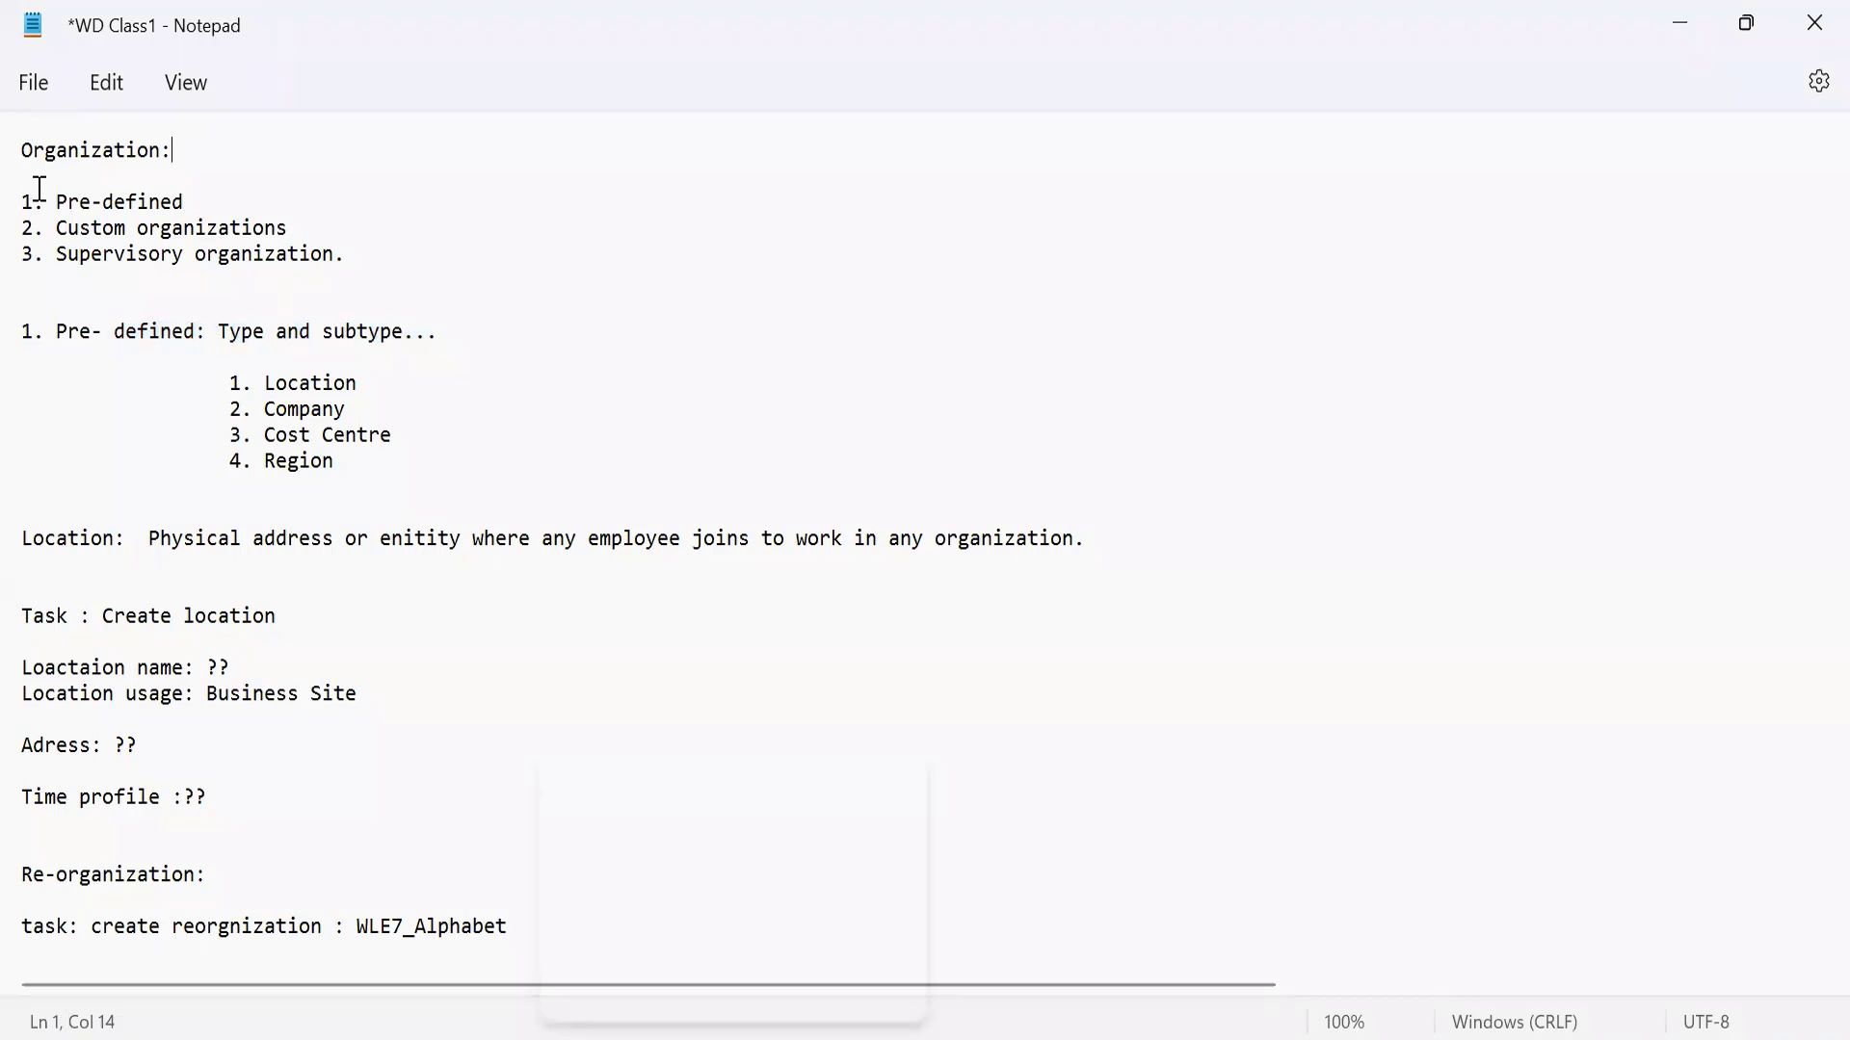
# Step: Switch to the WD Class1 notes in Notepad and highlight the pre-defined organization types and the Location term
pyautogui.doubleClick(45, 194)
pyautogui.doubleClick(206, 198)
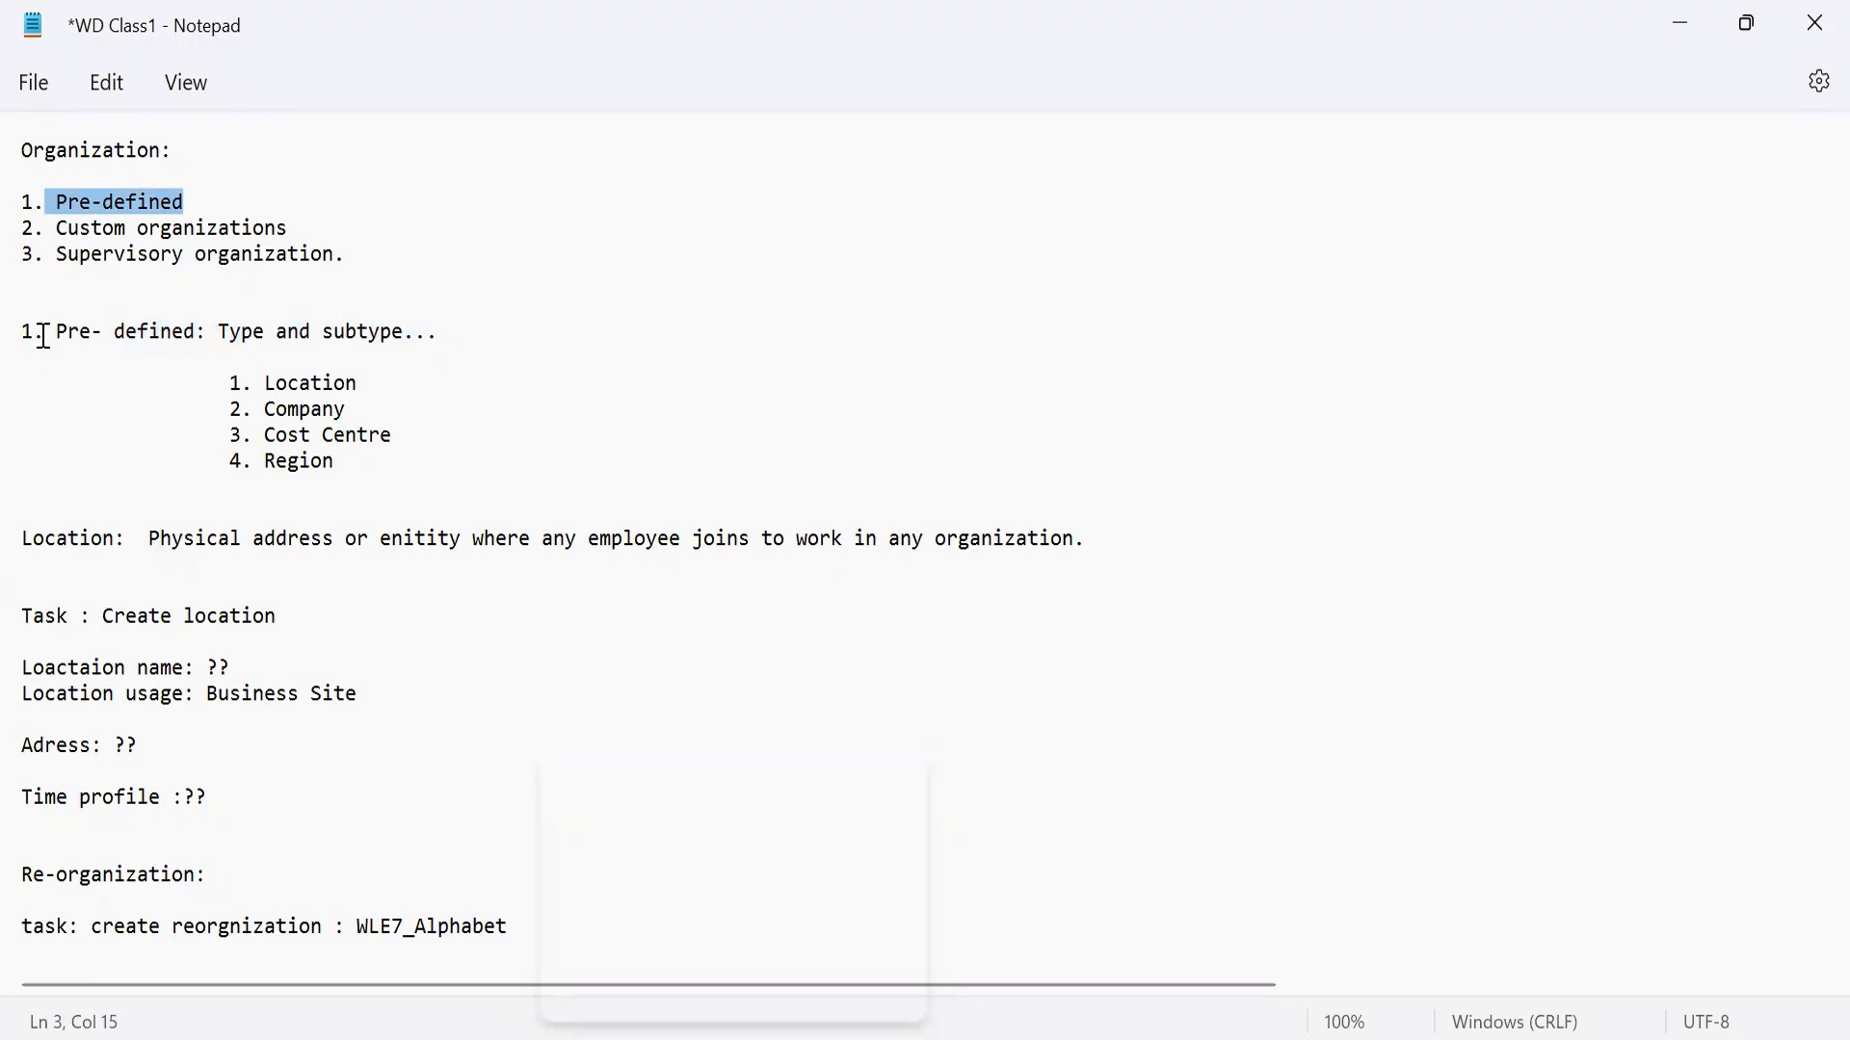
pyautogui.moveTo(43, 336); pyautogui.dragTo(447, 349)
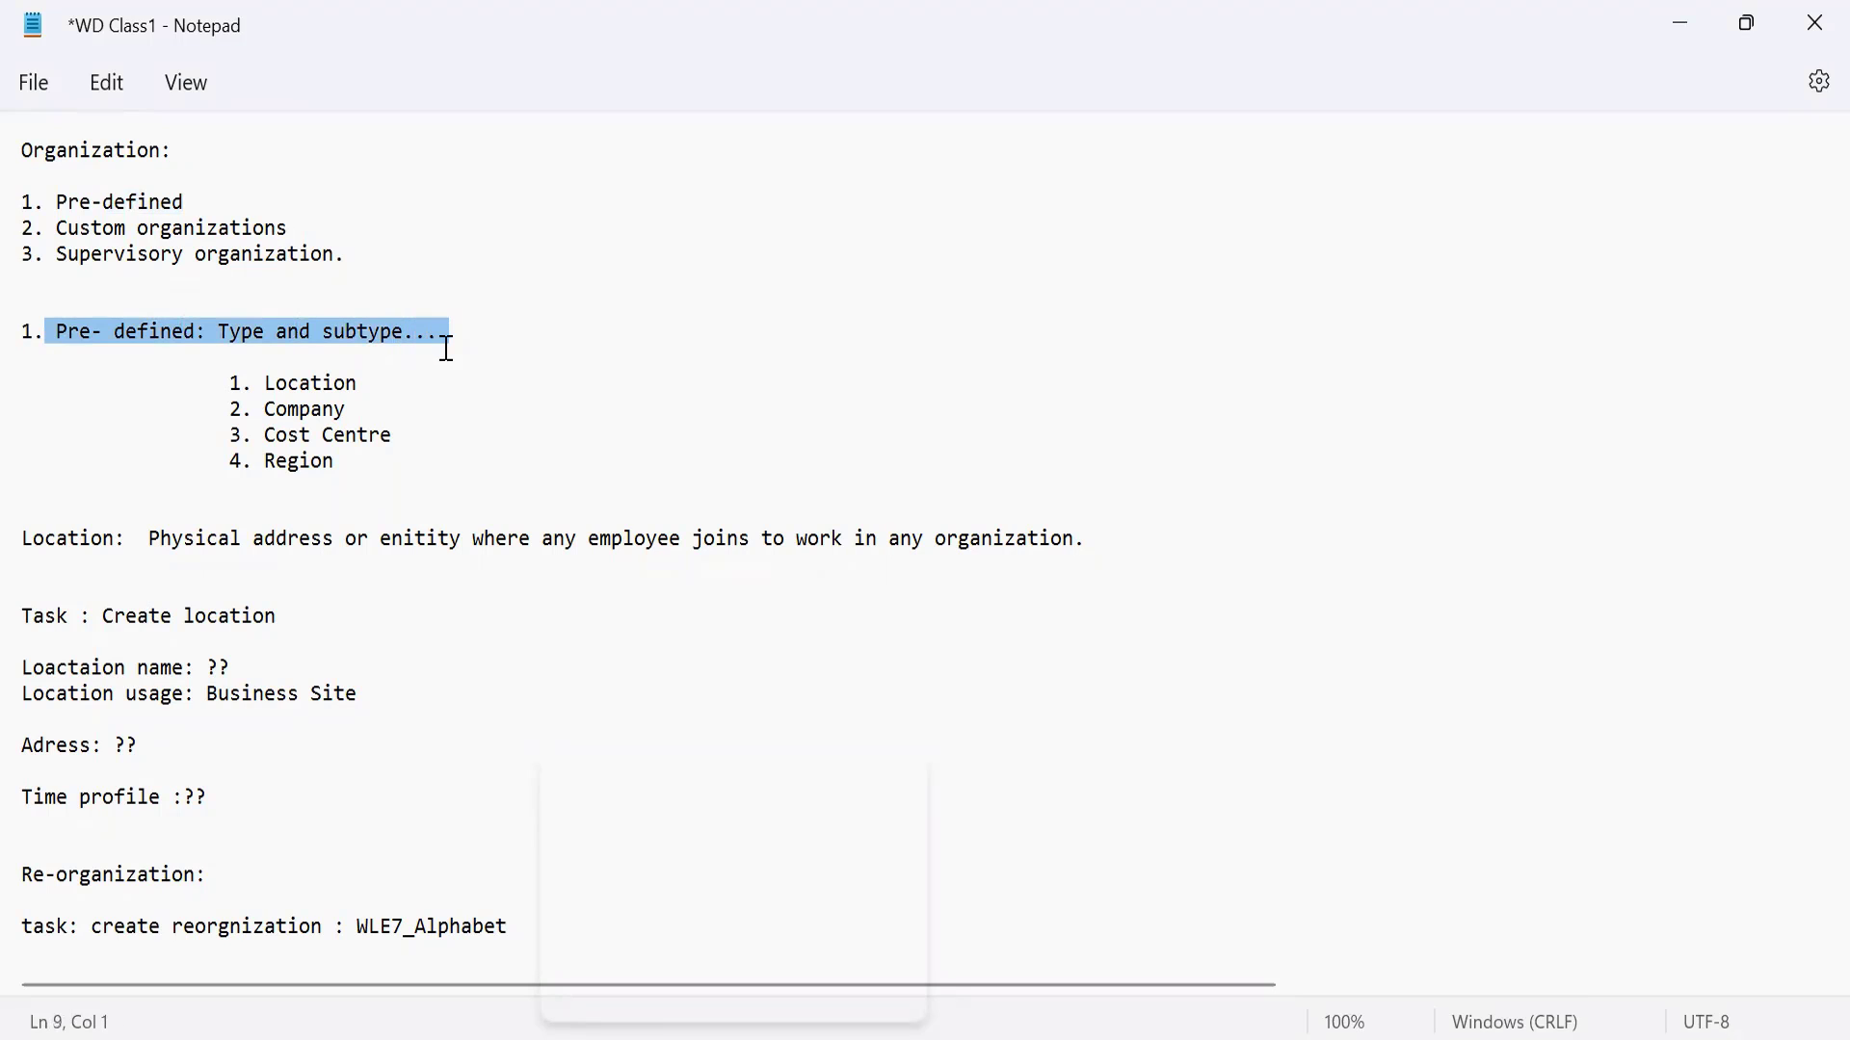
pyautogui.moveTo(255, 384); pyautogui.dragTo(401, 453)
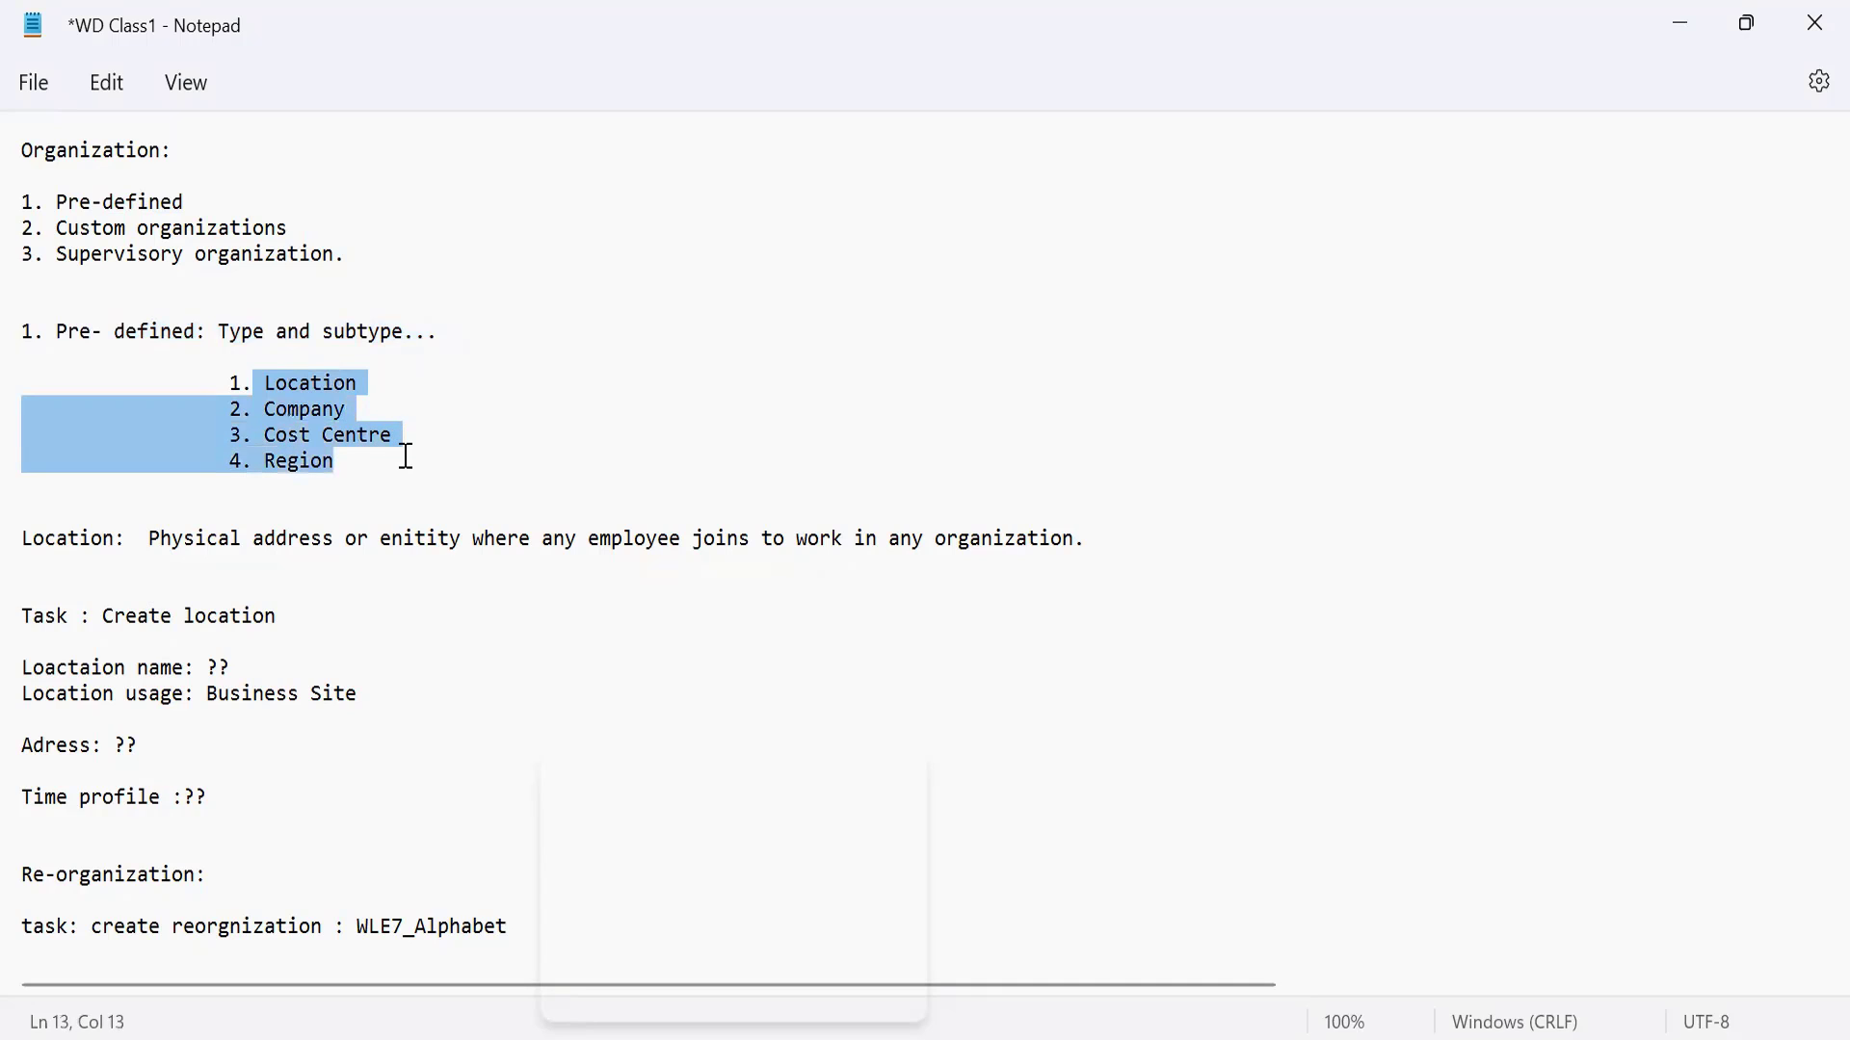
pyautogui.doubleClick(60, 551)
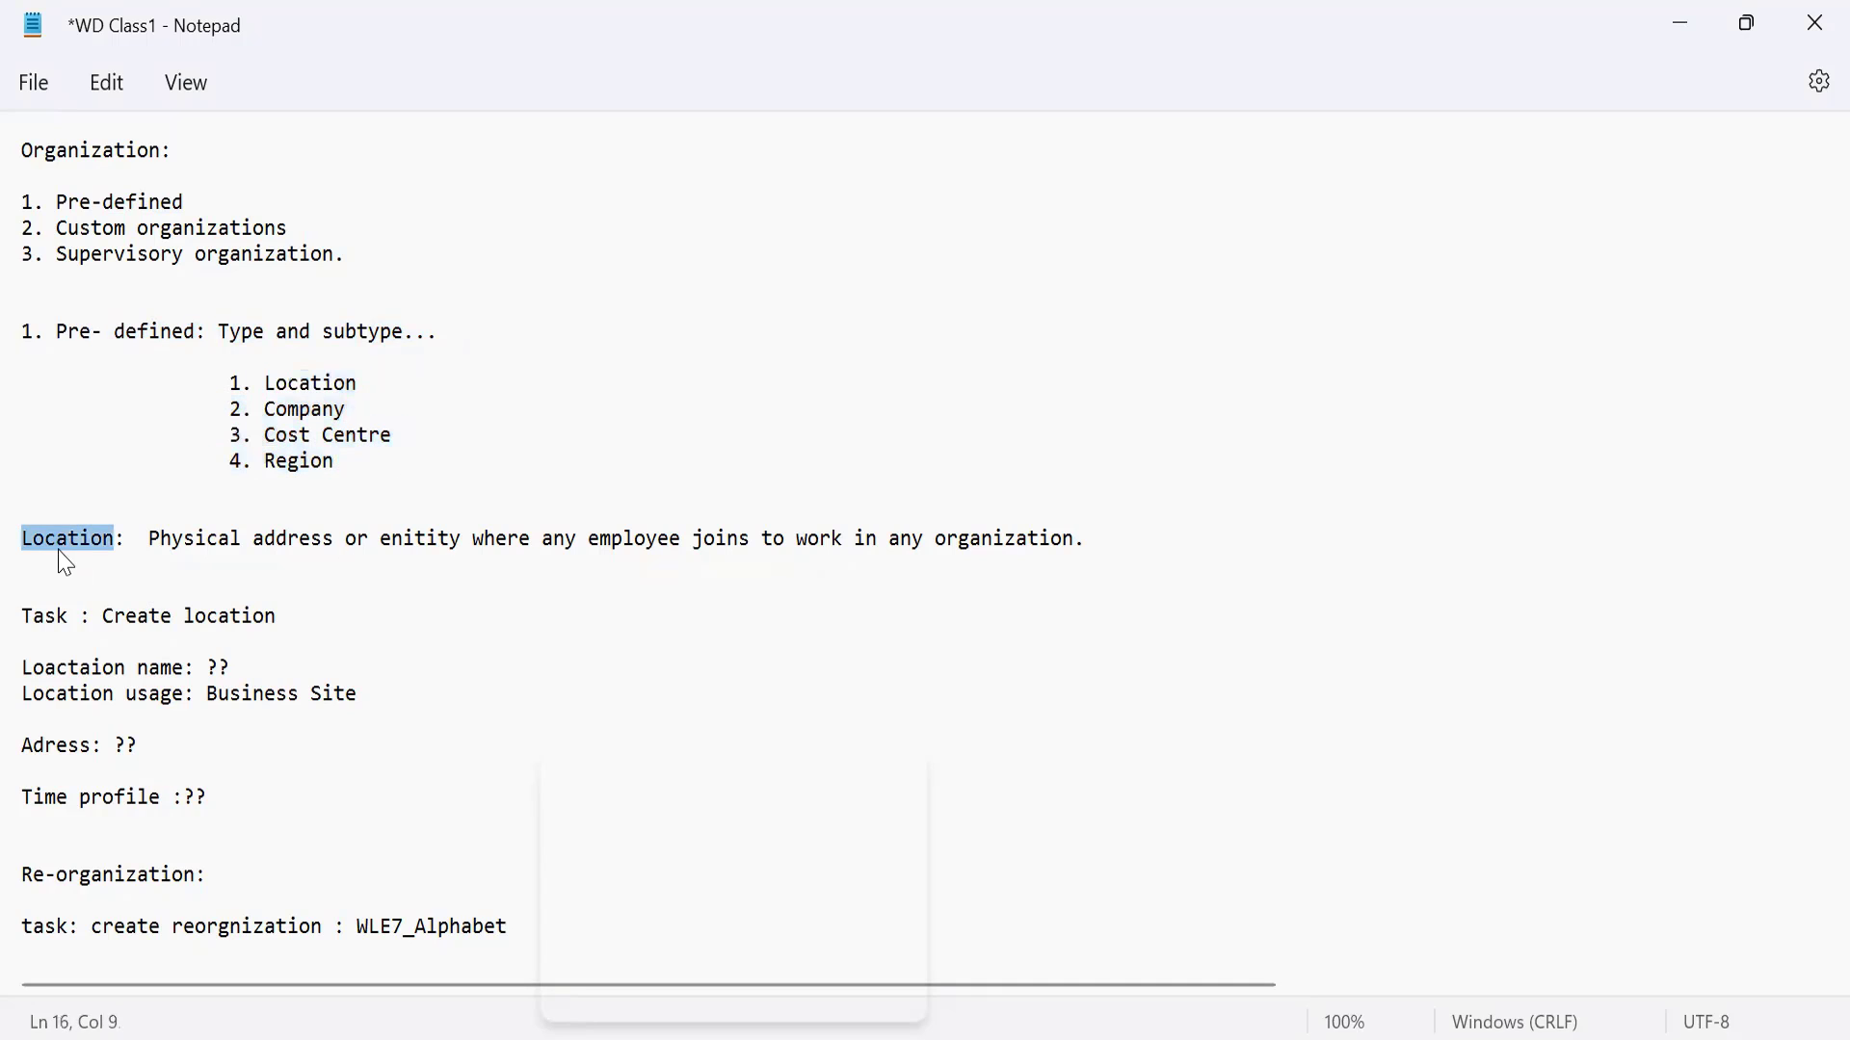
# Step: Go through the notes to the region hierarchy section and highlight the Global Region heading and its AMER, EMEA and APAC entries
pyautogui.press('Down')
pyautogui.press('Down')
pyautogui.press('Down')
pyautogui.press('Down')
pyautogui.press('Down')
pyautogui.press('Down')
pyautogui.press('Down')
pyautogui.press('Down')
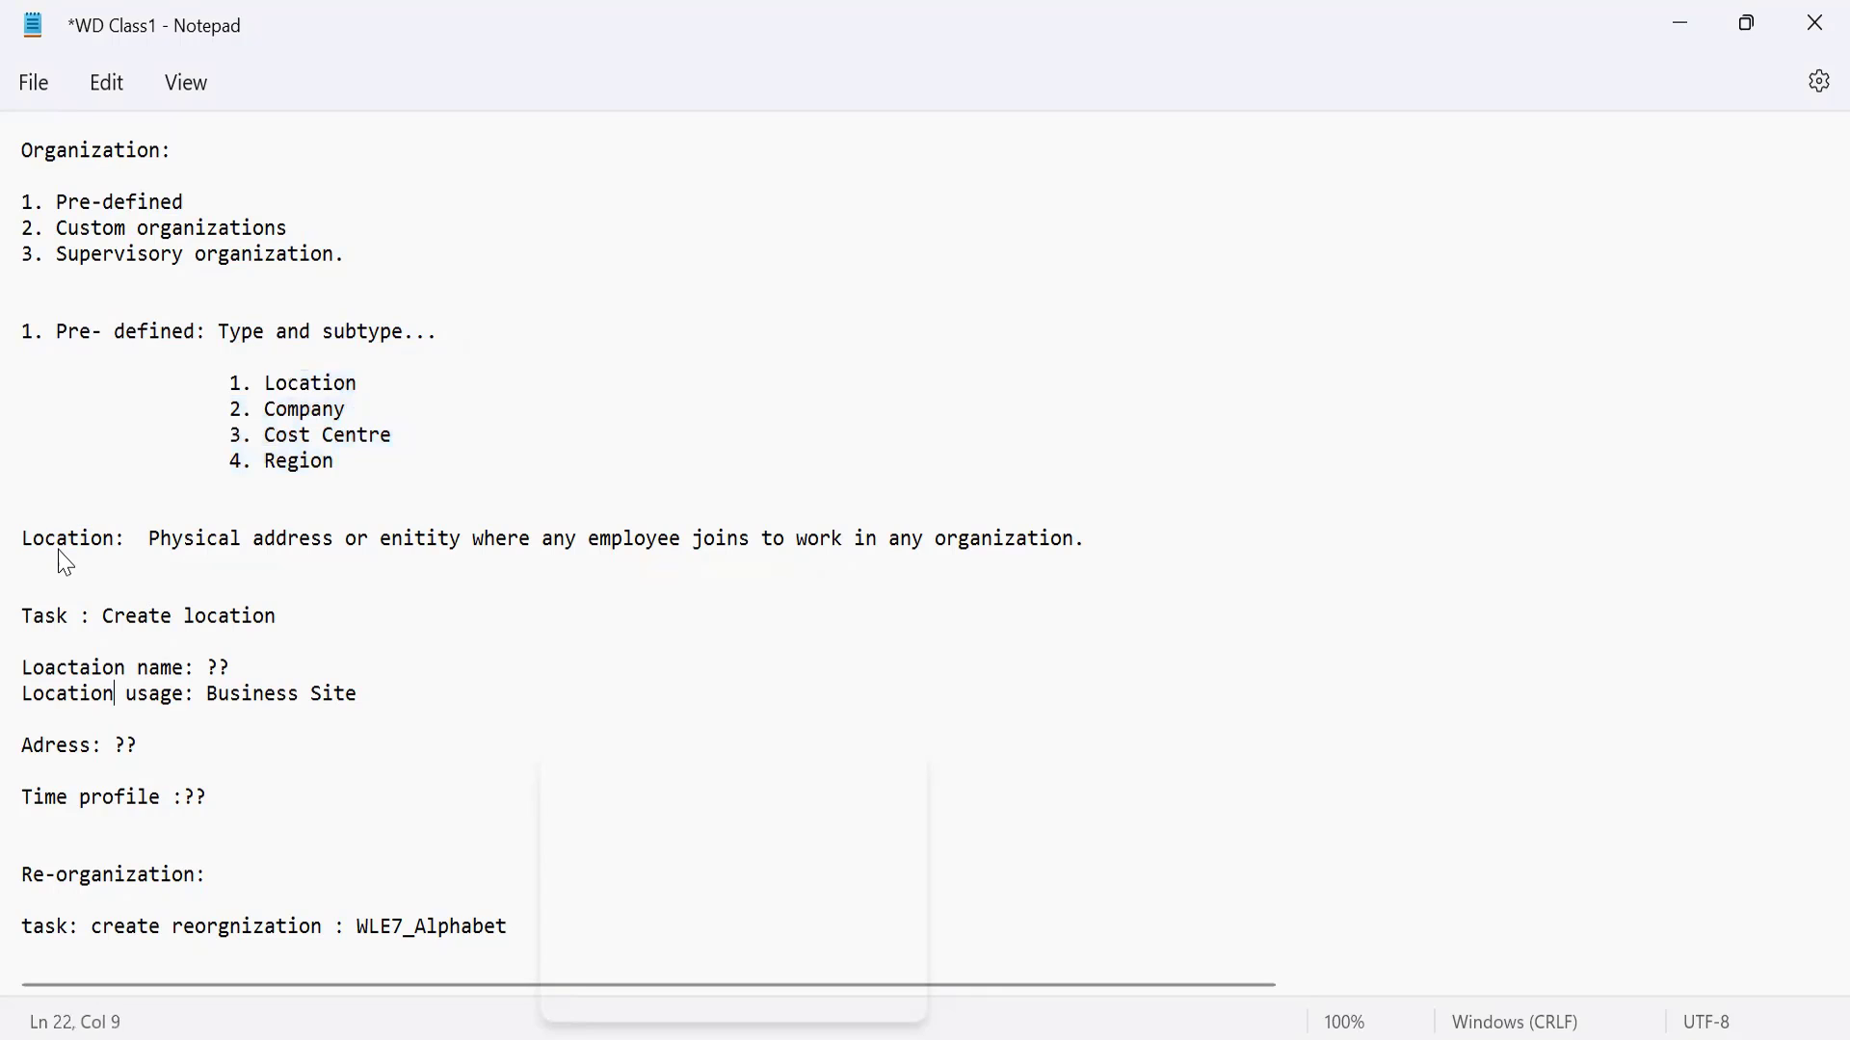
pyautogui.press('Down')
pyautogui.press('Down')
pyautogui.press('Down')
pyautogui.press('Down')
pyautogui.press('Down')
pyautogui.press('Down')
pyautogui.press('Down')
pyautogui.press('Down')
pyautogui.press('Down')
pyautogui.press('Down')
pyautogui.press('Down')
pyautogui.press('Down')
pyautogui.press('Down')
pyautogui.press('Down')
pyautogui.press('Down')
pyautogui.press('Down')
pyautogui.press('Down')
pyautogui.press('Down')
pyautogui.press('Down')
pyautogui.press('Down')
pyautogui.press('Down')
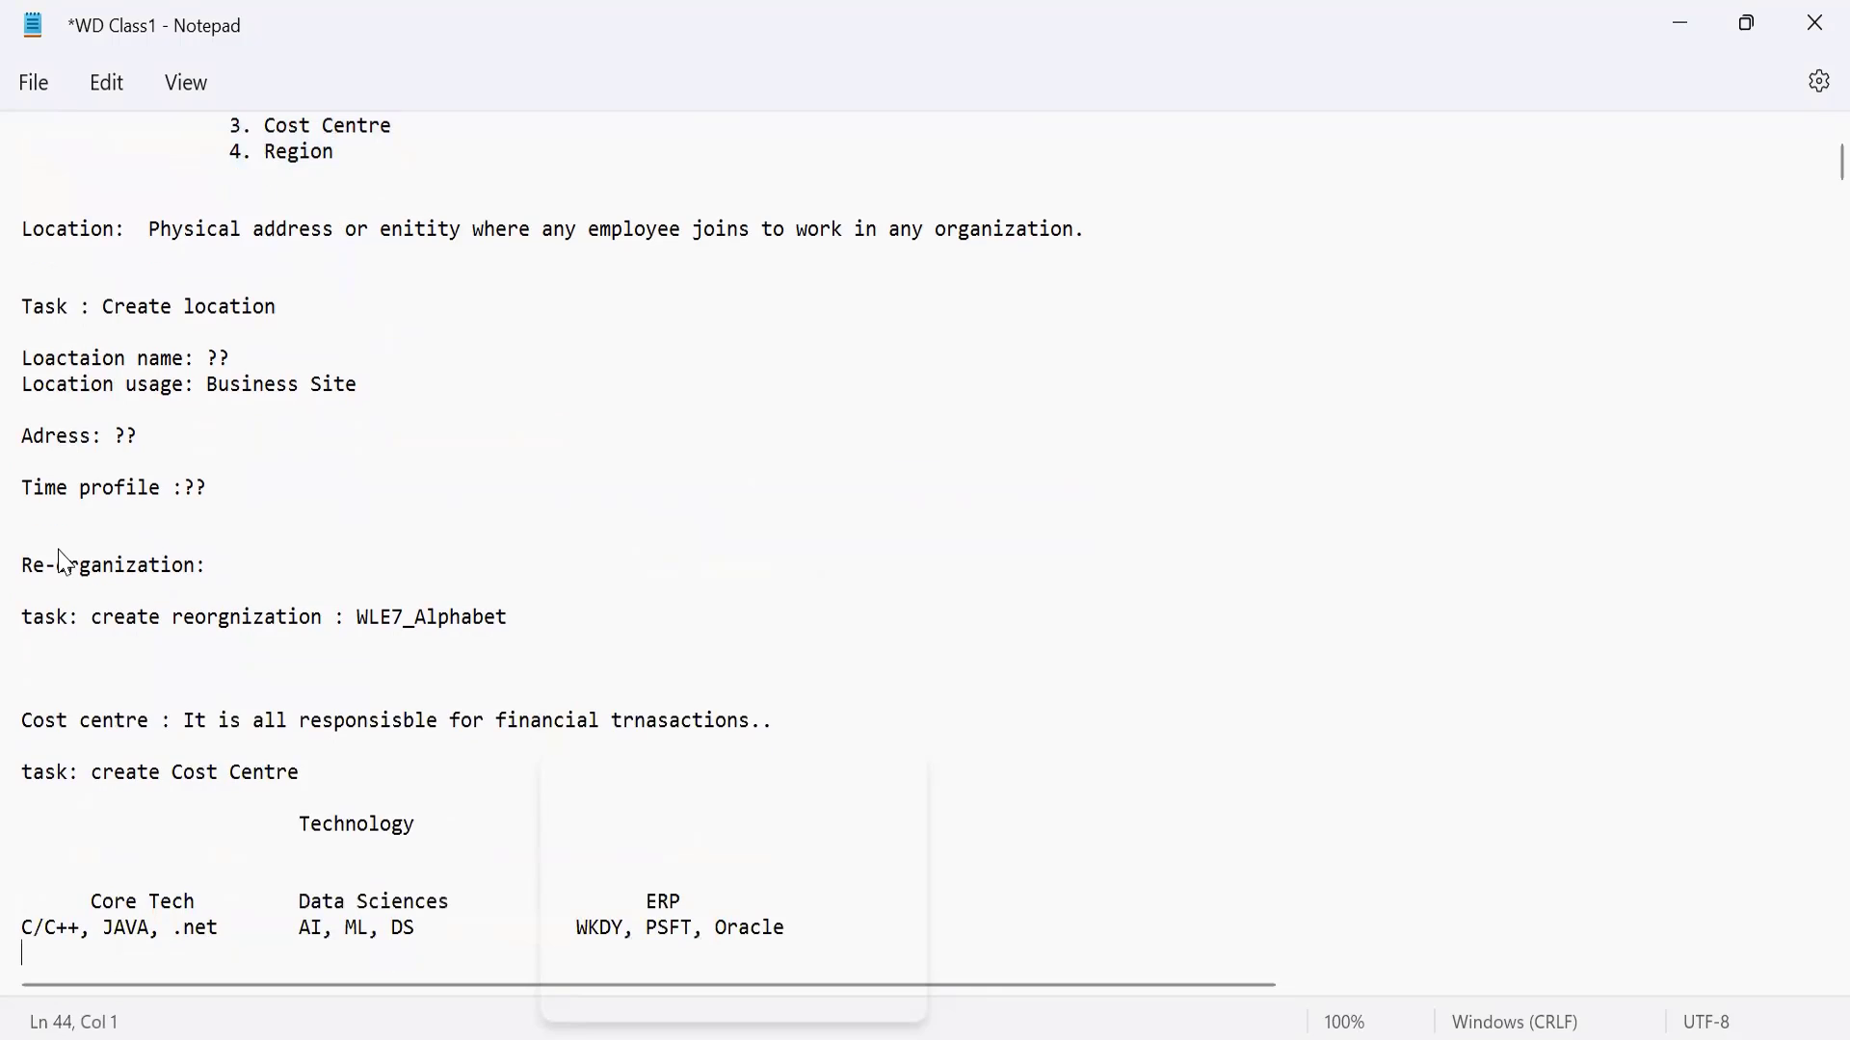
pyautogui.press('Down')
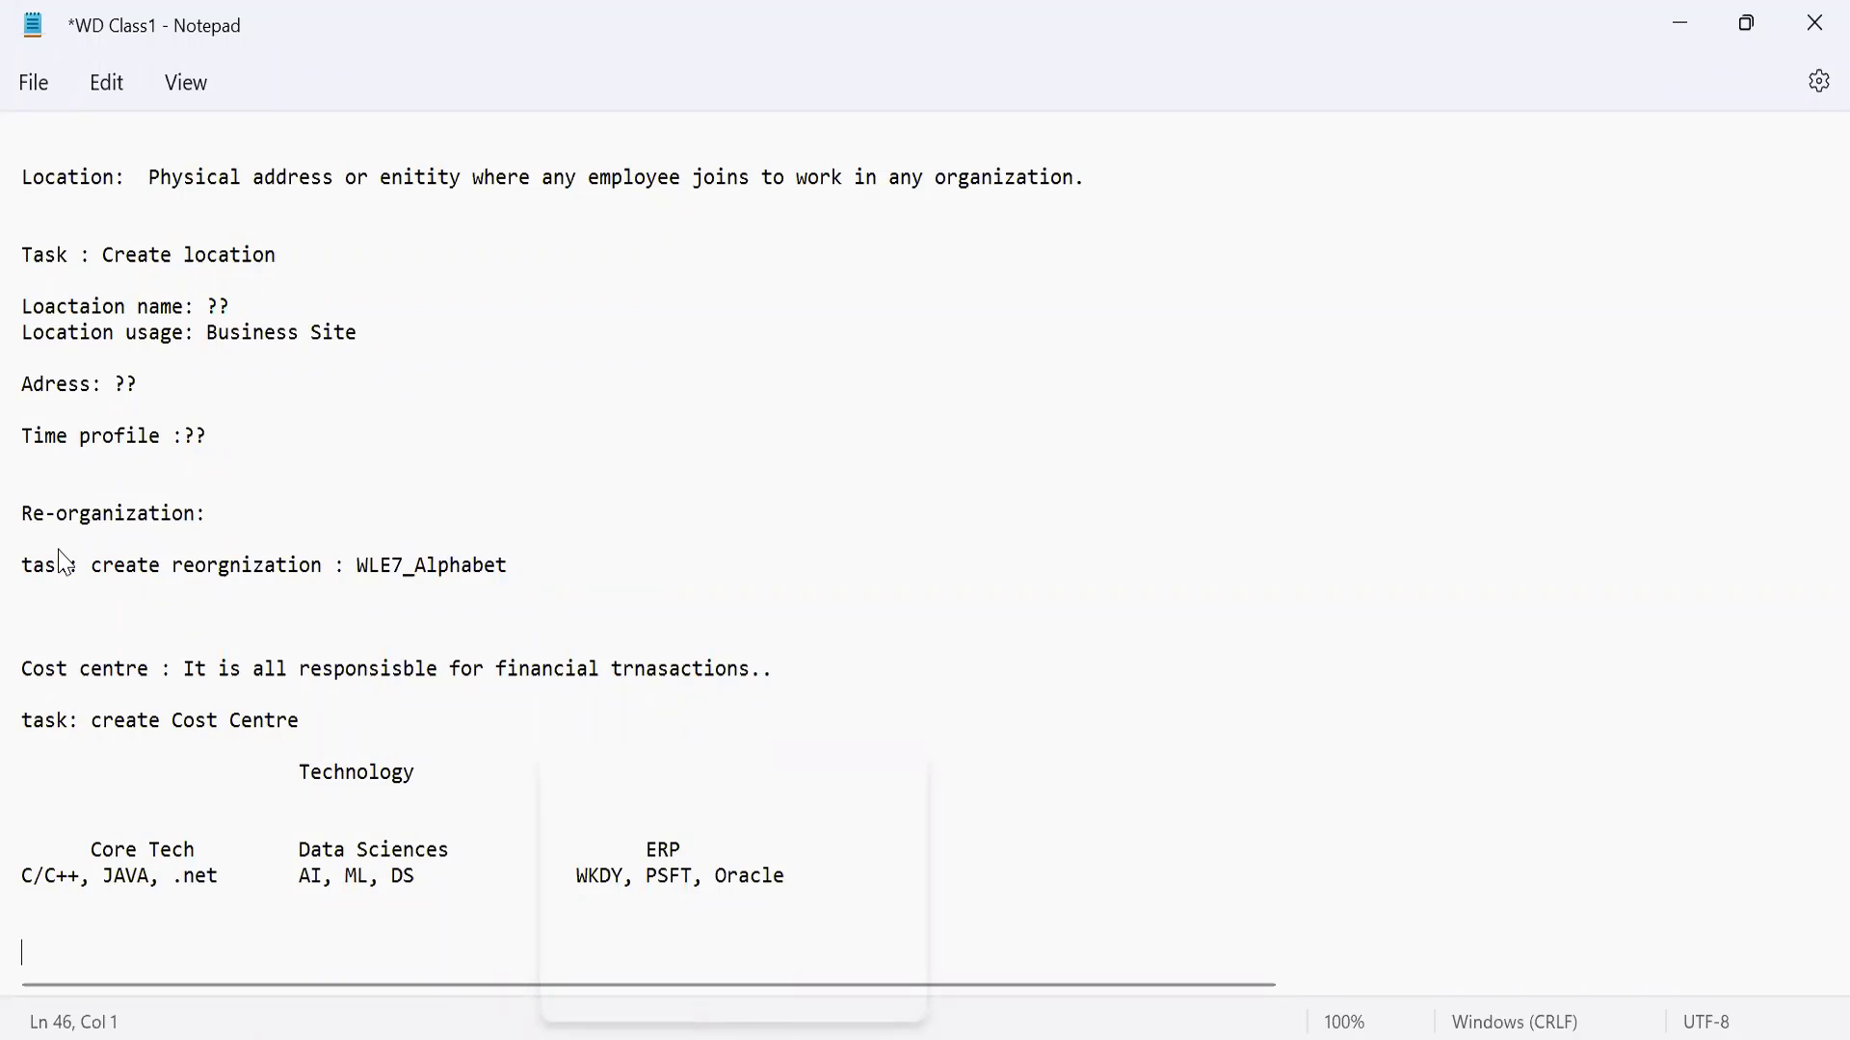
pyautogui.press('Down')
pyautogui.press('Down')
pyautogui.press('Down')
pyautogui.press('Down')
pyautogui.press('Down')
pyautogui.press('Down')
pyautogui.press('Down')
pyautogui.press('Down')
pyautogui.press('Down')
pyautogui.press('Down')
pyautogui.press('Down')
pyautogui.press('Down')
pyautogui.press('Down')
pyautogui.press('Down')
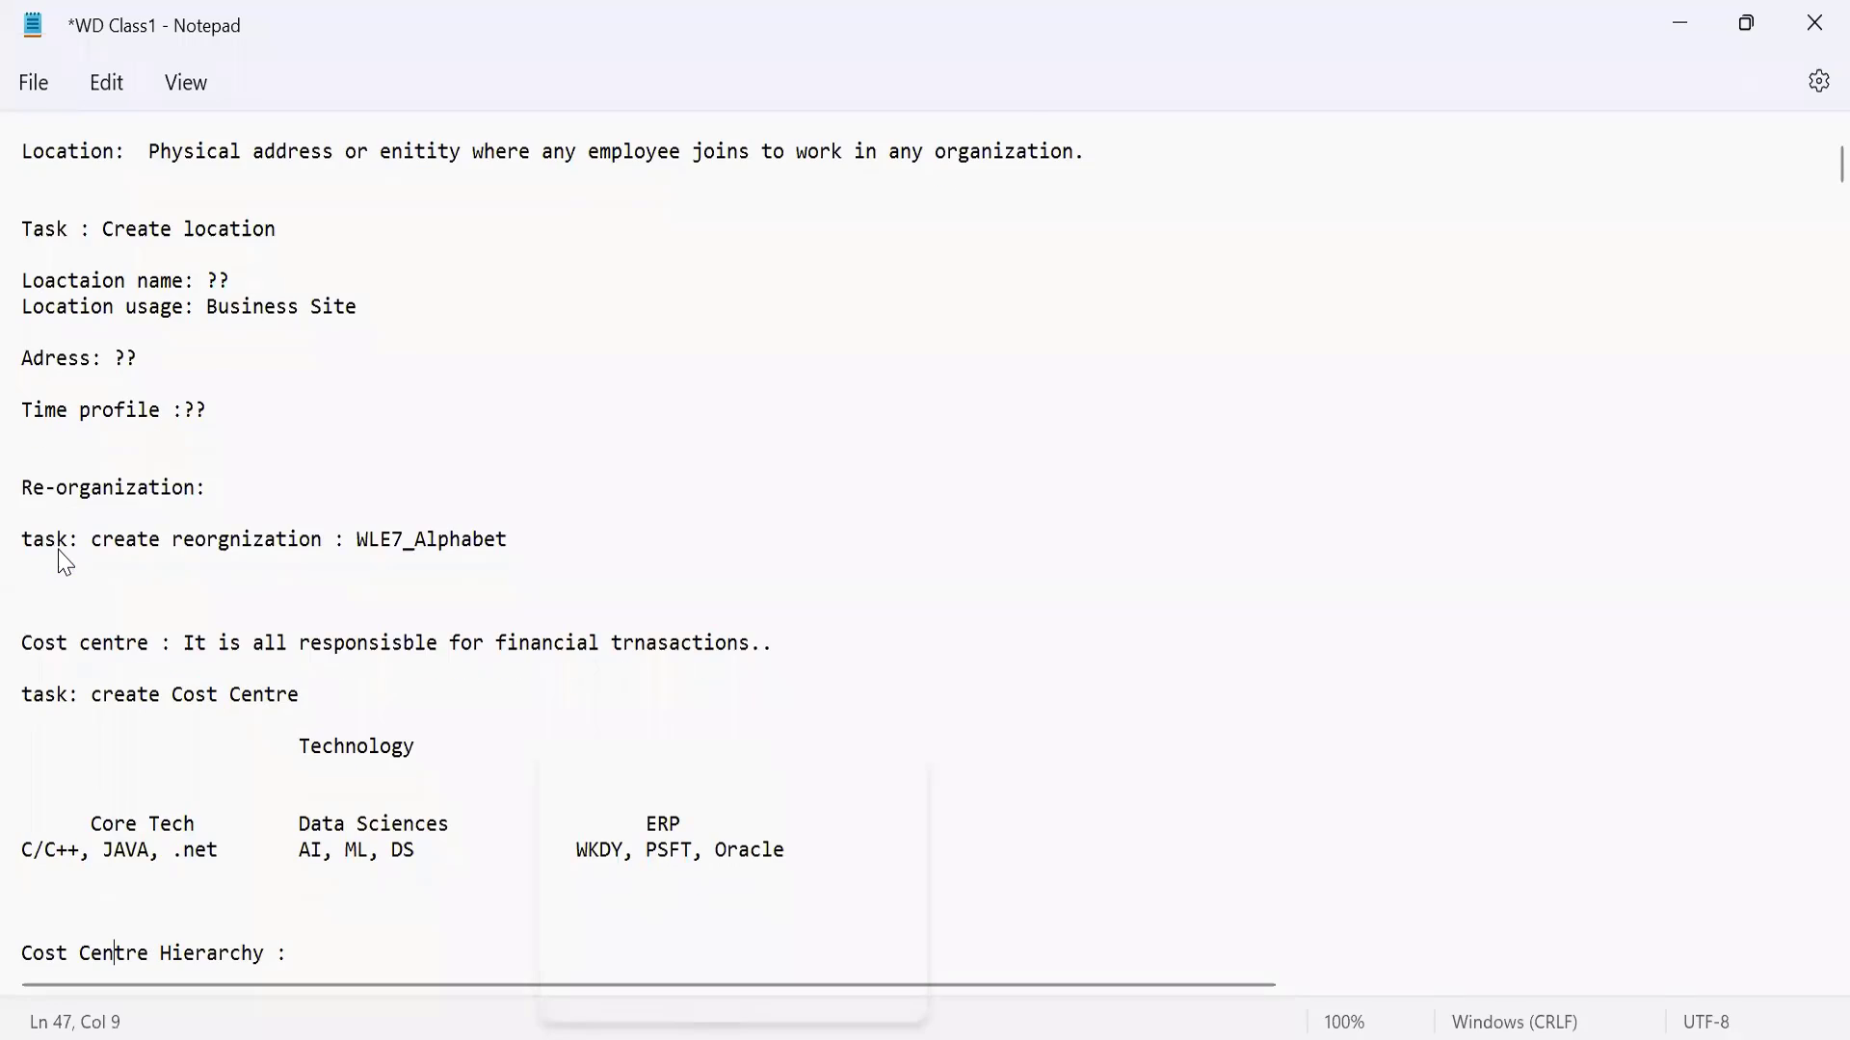
pyautogui.press('Down')
pyautogui.press('Down')
pyautogui.press('Down')
pyautogui.press('Down')
pyautogui.press('Down')
pyautogui.press('Down')
pyautogui.press('Down')
pyautogui.press('Down')
pyautogui.press('Down')
pyautogui.press('Down')
pyautogui.press('Down')
pyautogui.press('Down')
pyautogui.press('Down')
pyautogui.press('Down')
pyautogui.press('Down')
pyautogui.press('Down')
pyautogui.press('Down')
pyautogui.press('Down')
pyautogui.press('Down')
pyautogui.press('Down')
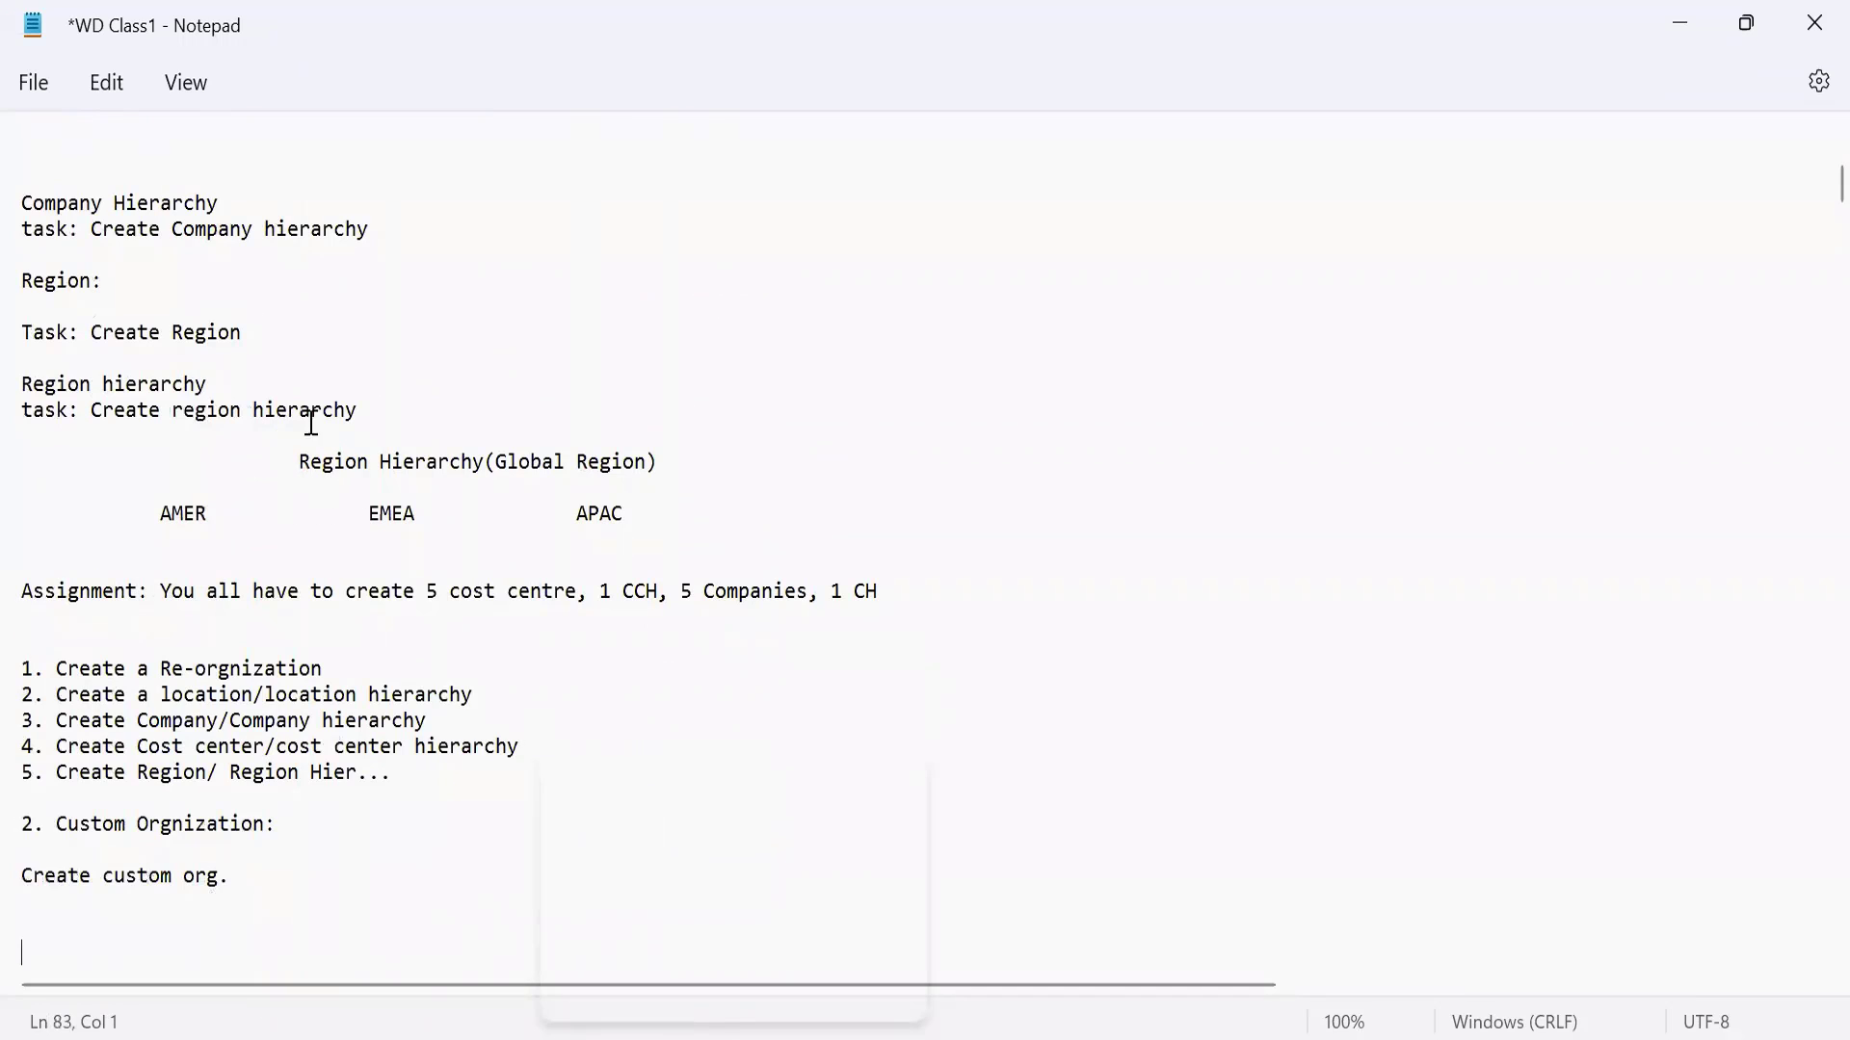
pyautogui.moveTo(299, 462); pyautogui.dragTo(690, 467)
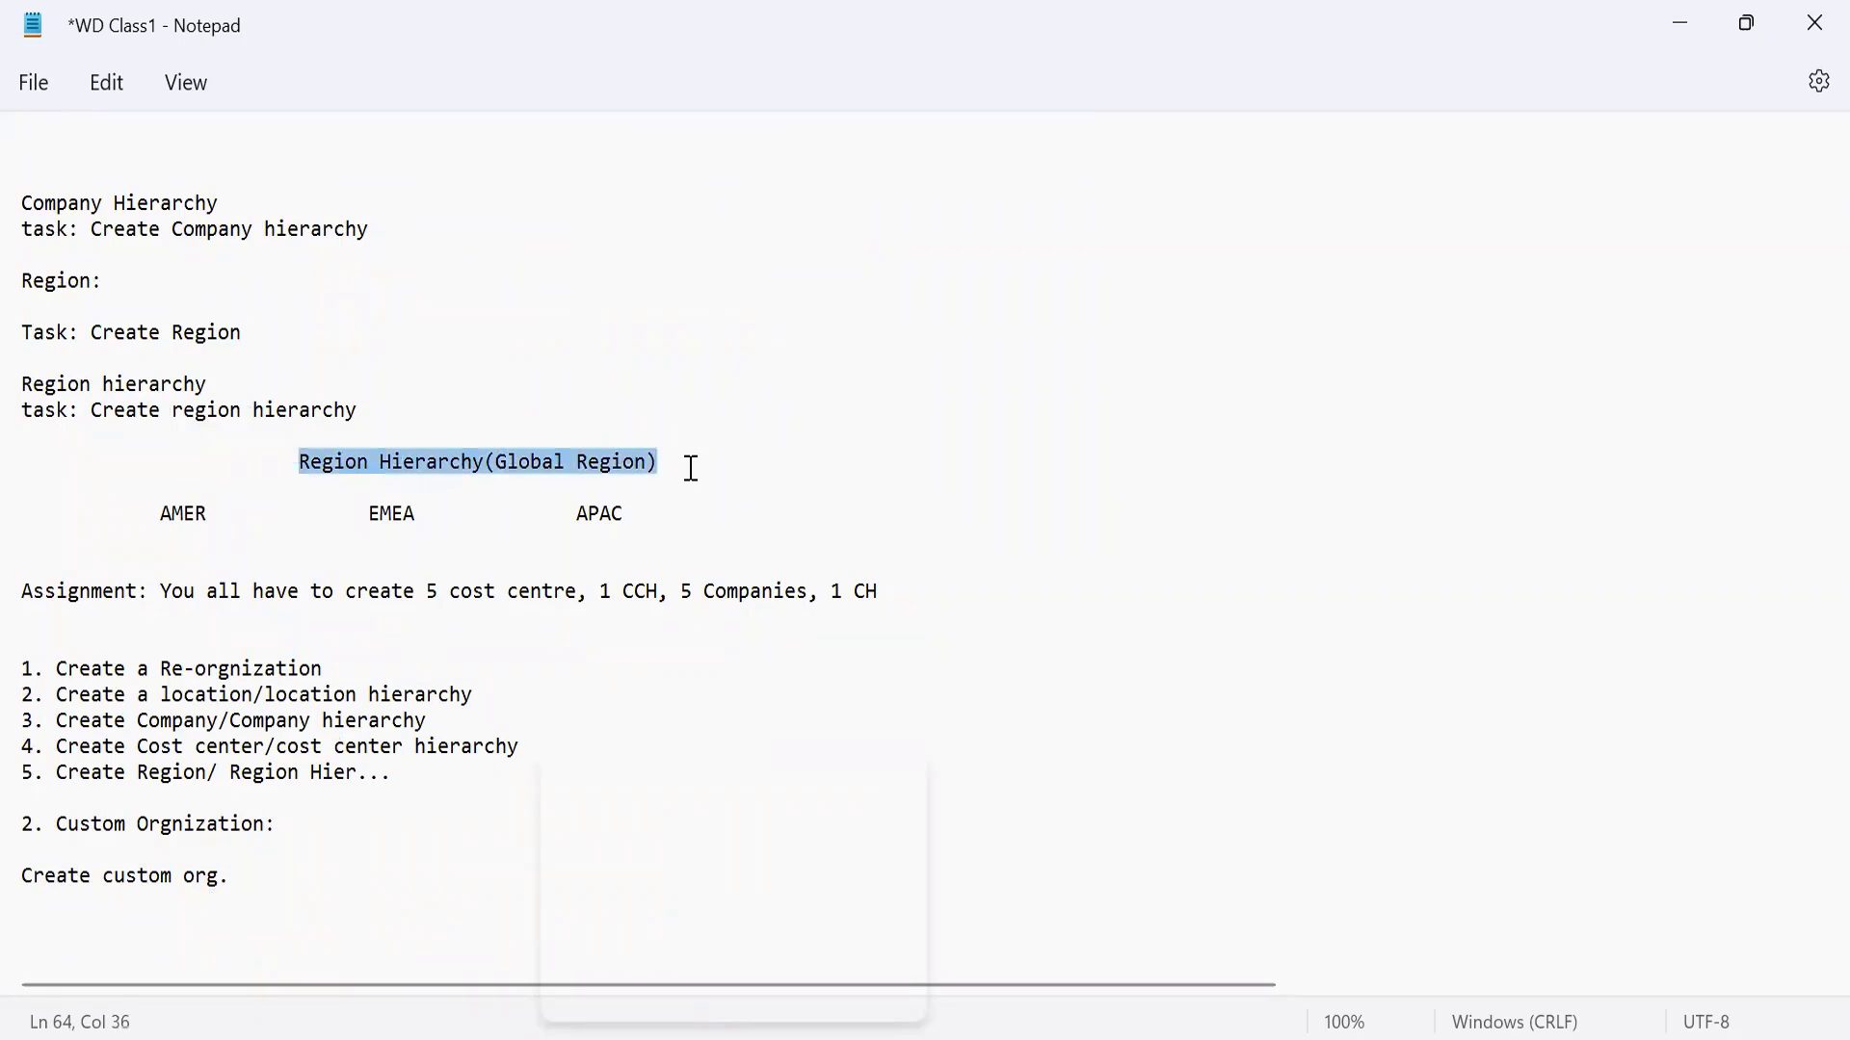
pyautogui.click(158, 517)
pyautogui.moveTo(158, 518); pyautogui.dragTo(644, 518)
pyautogui.click(644, 520)
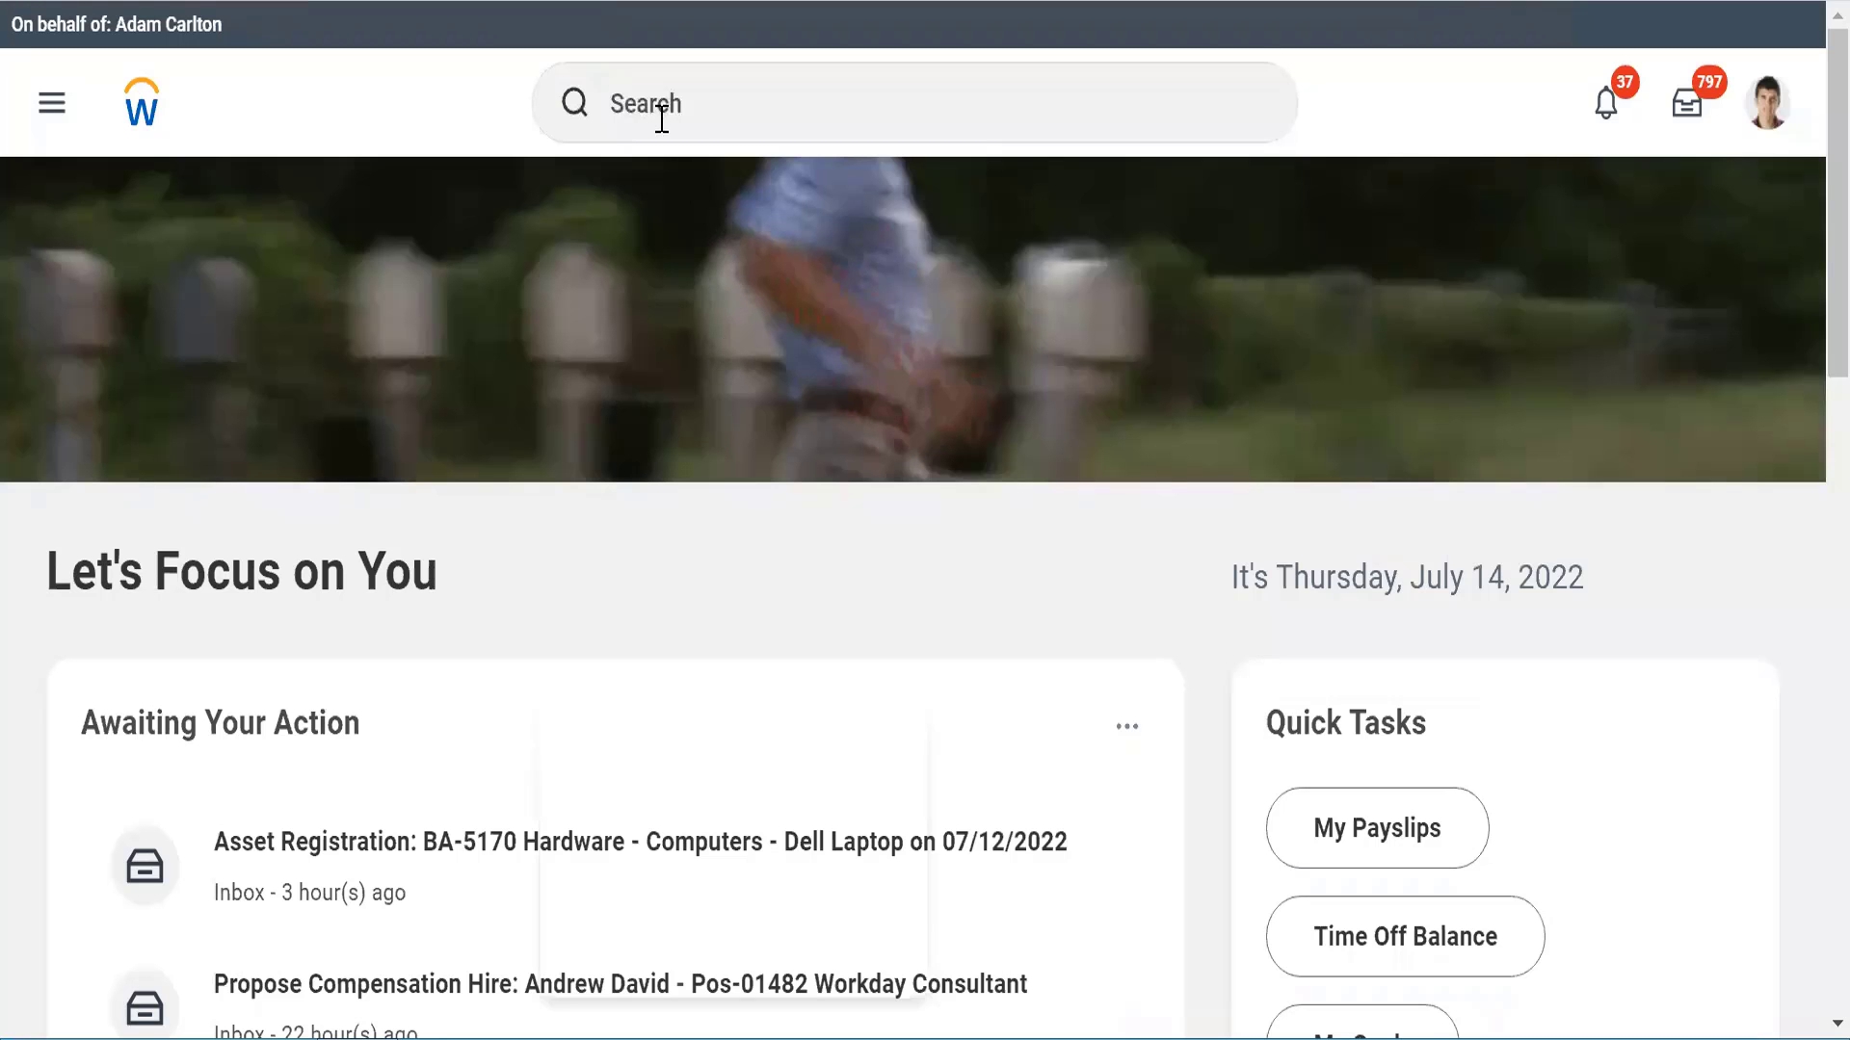
# Step: Switch back to Workday, search for "WLE7_glob" and open the WLE7_ Global regional hierarchy
pyautogui.click(662, 118)
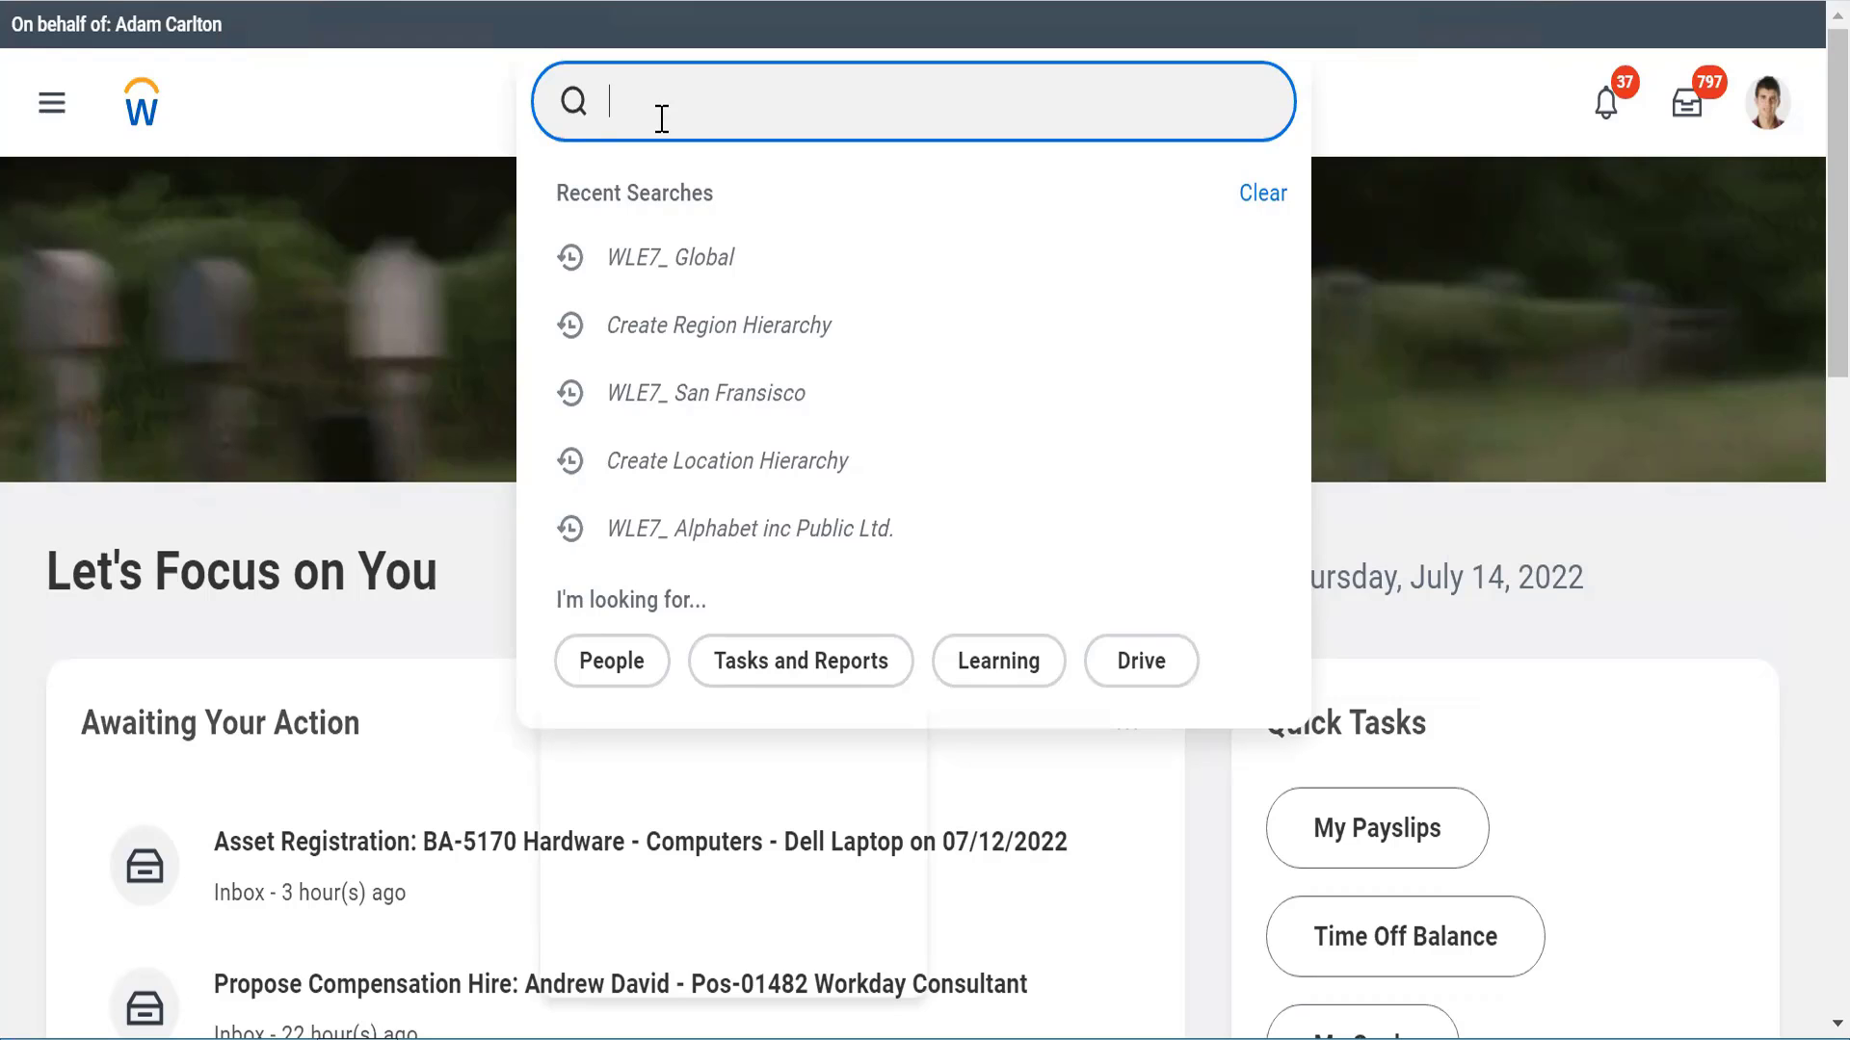
pyautogui.write('WLE7_glob')
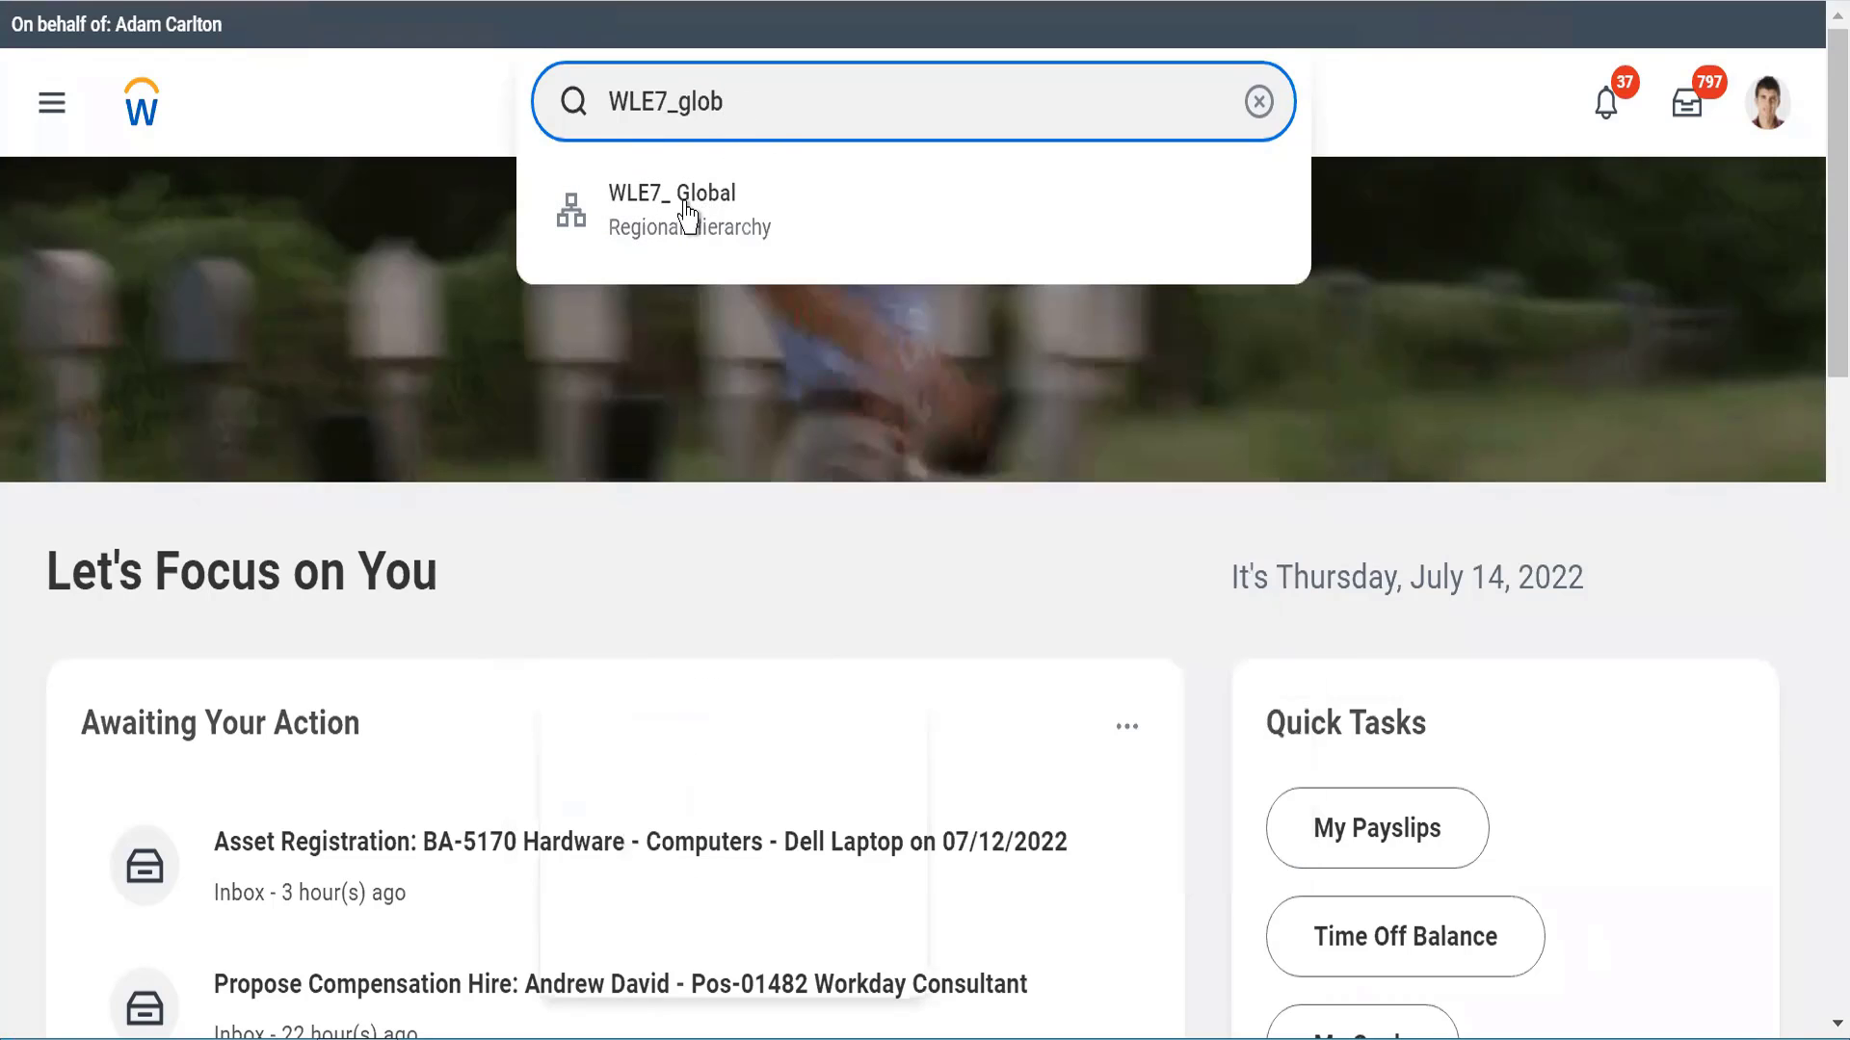
pyautogui.click(686, 214)
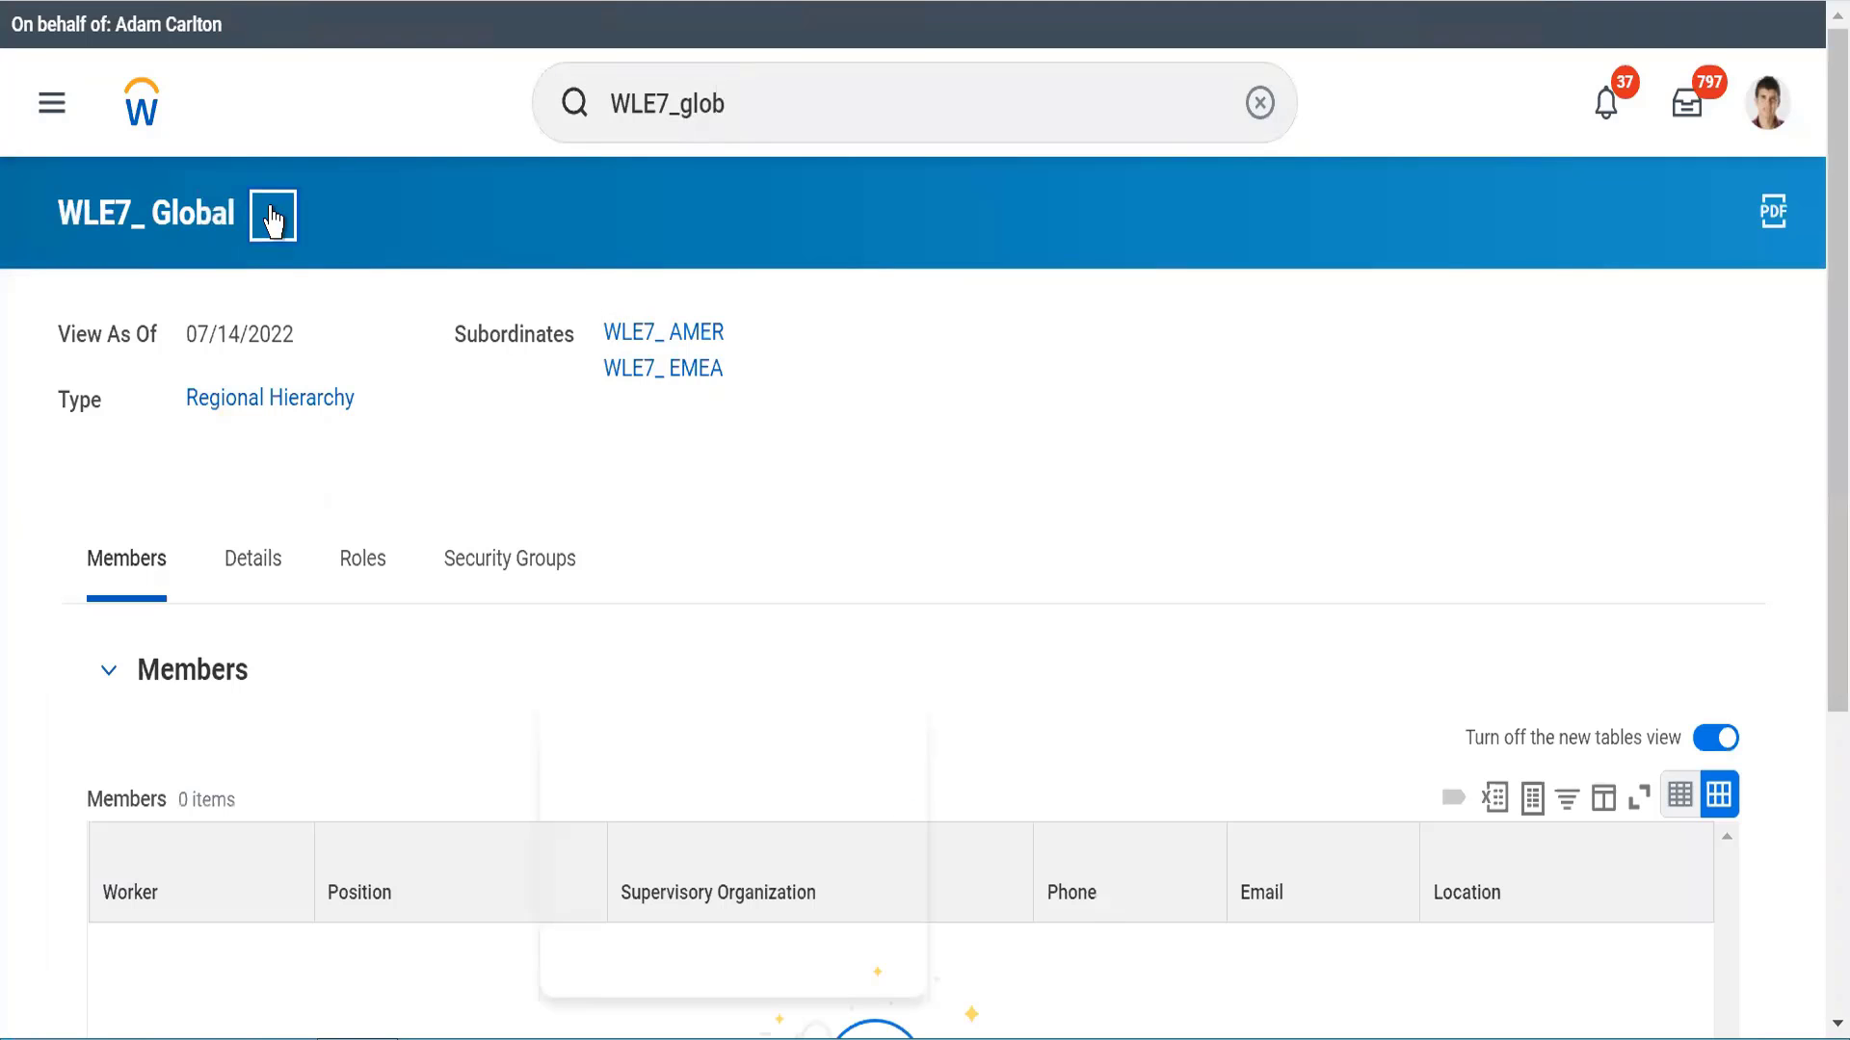
pyautogui.click(274, 221)
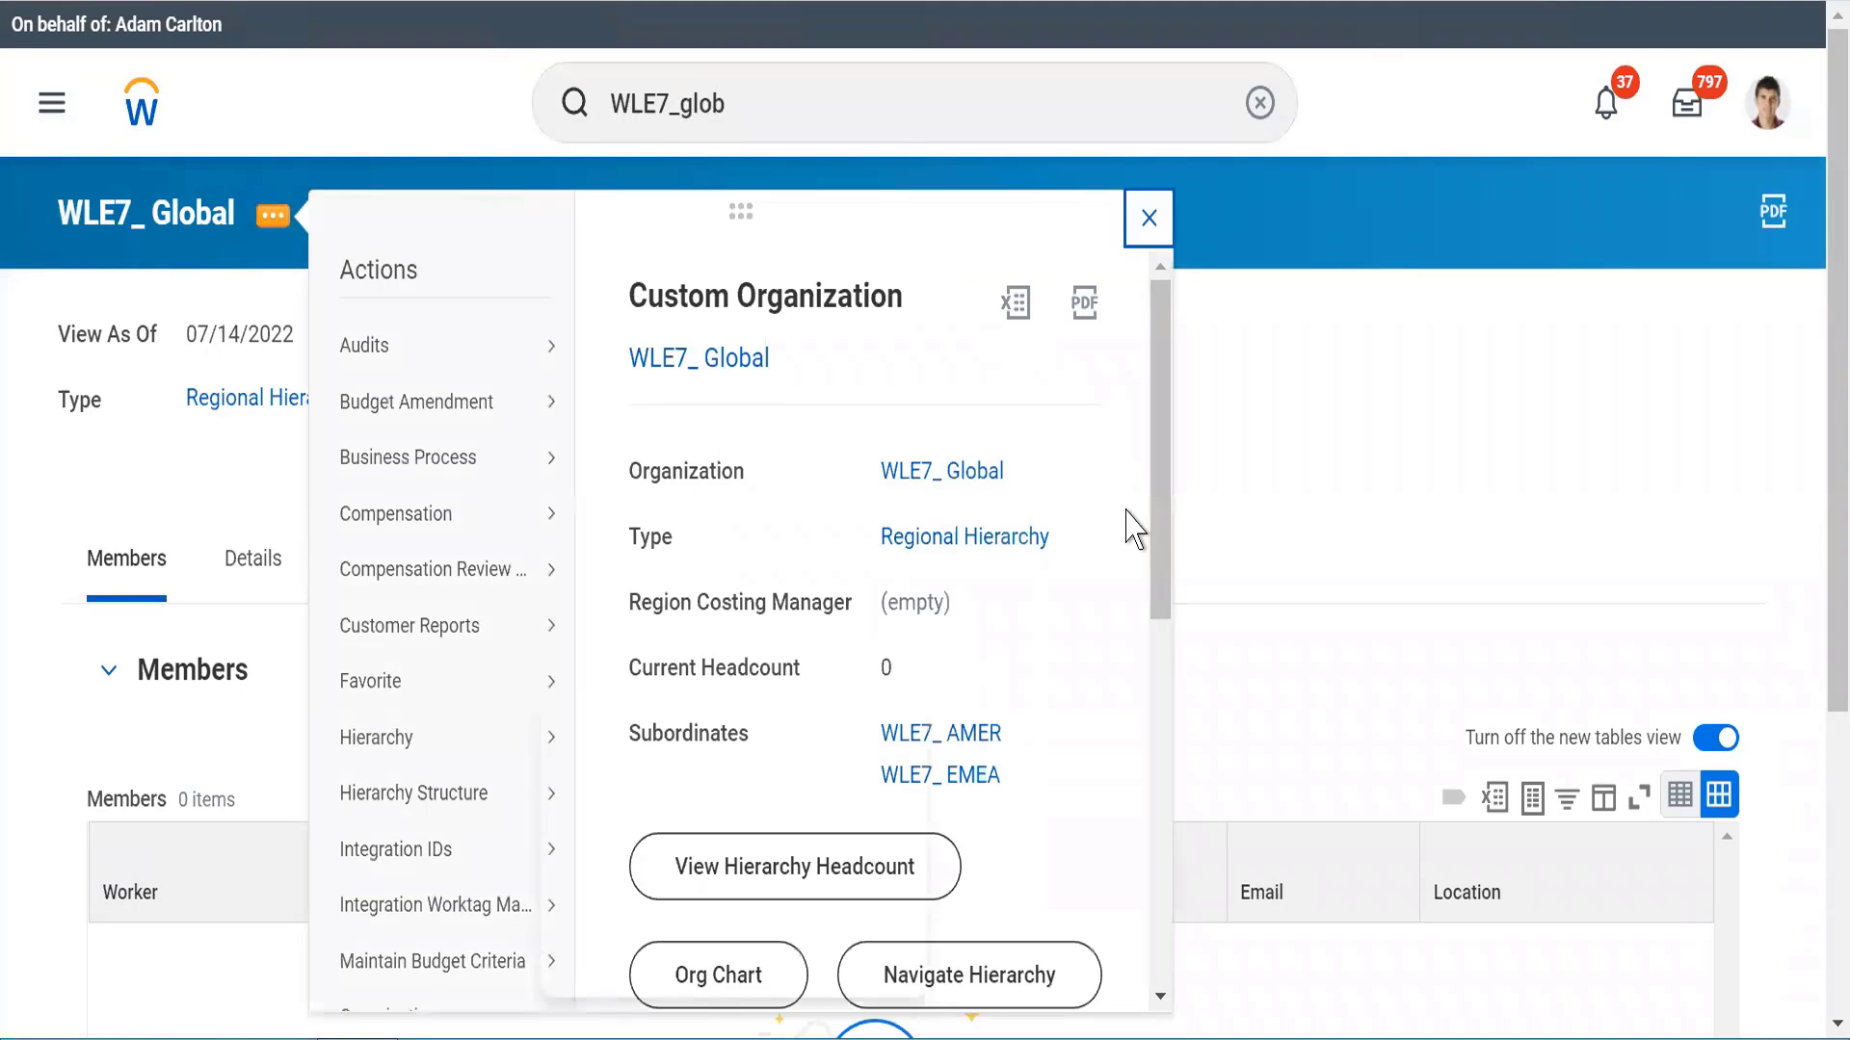
pyautogui.moveTo(1161, 534); pyautogui.dragTo(1169, 945)
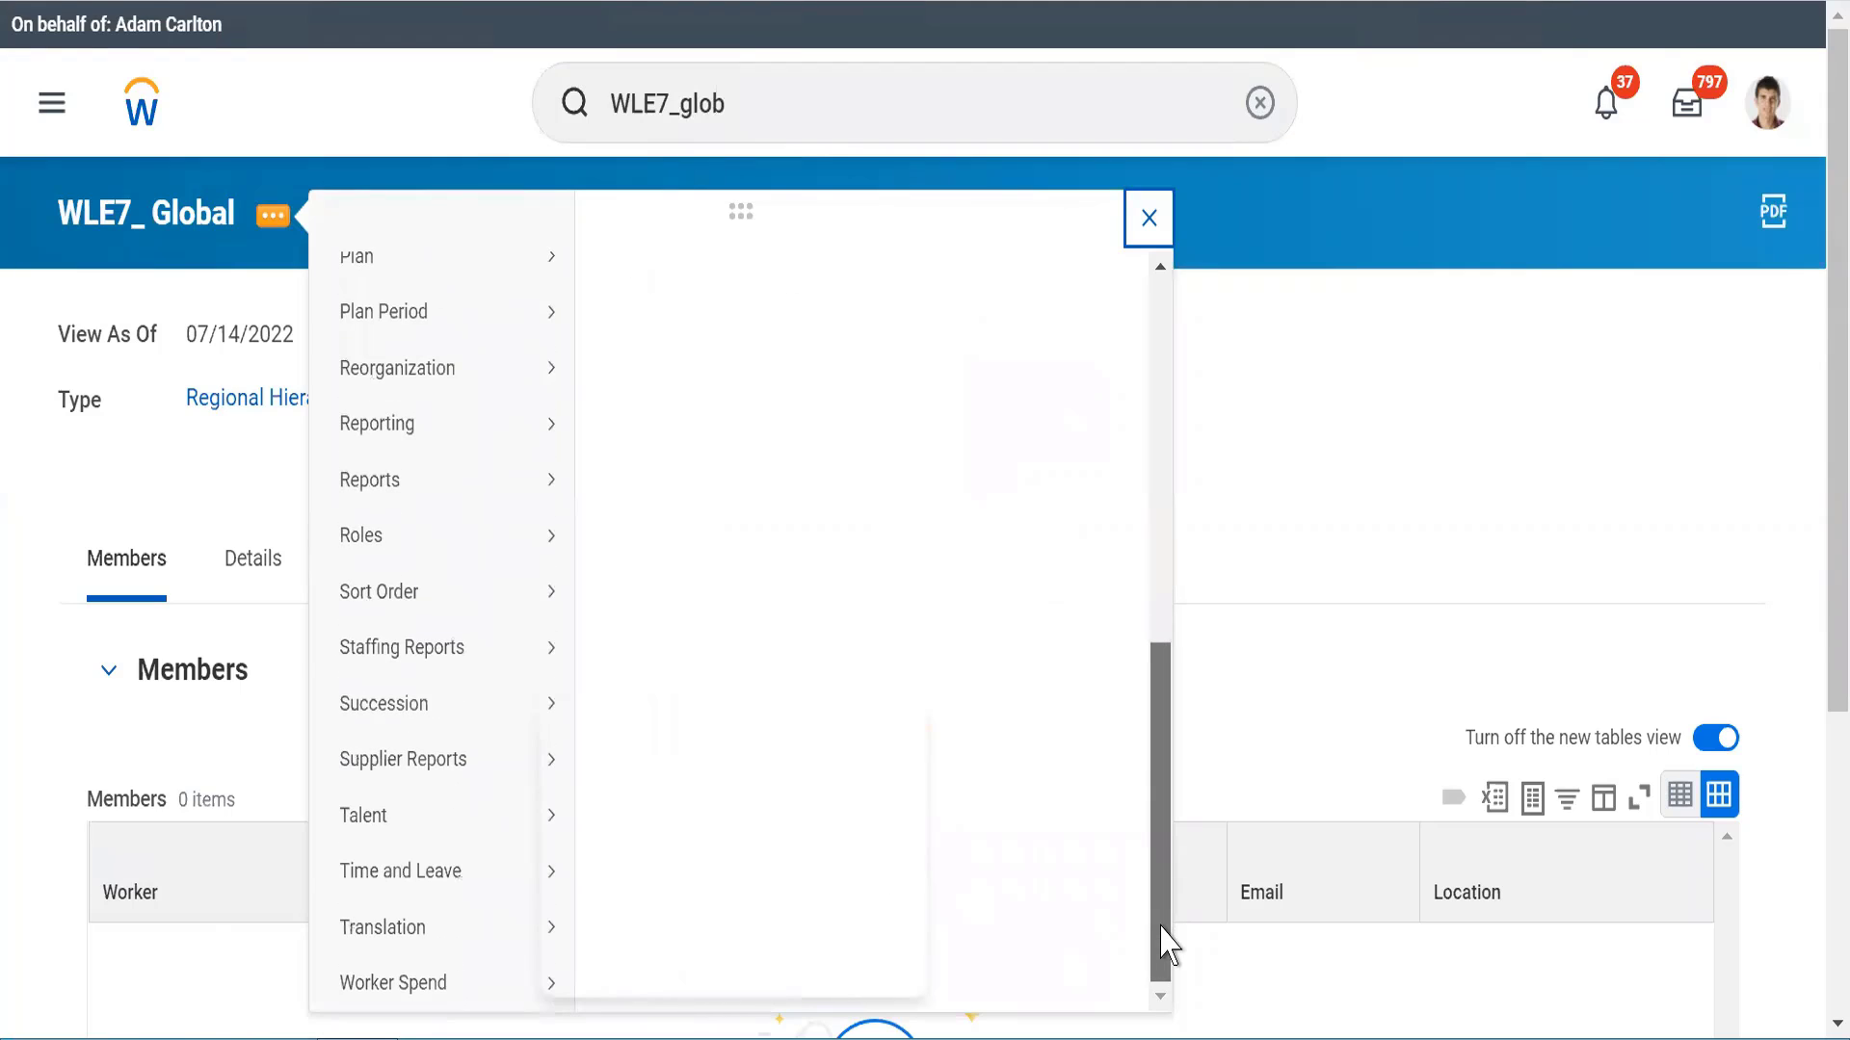
pyautogui.moveTo(421, 371)
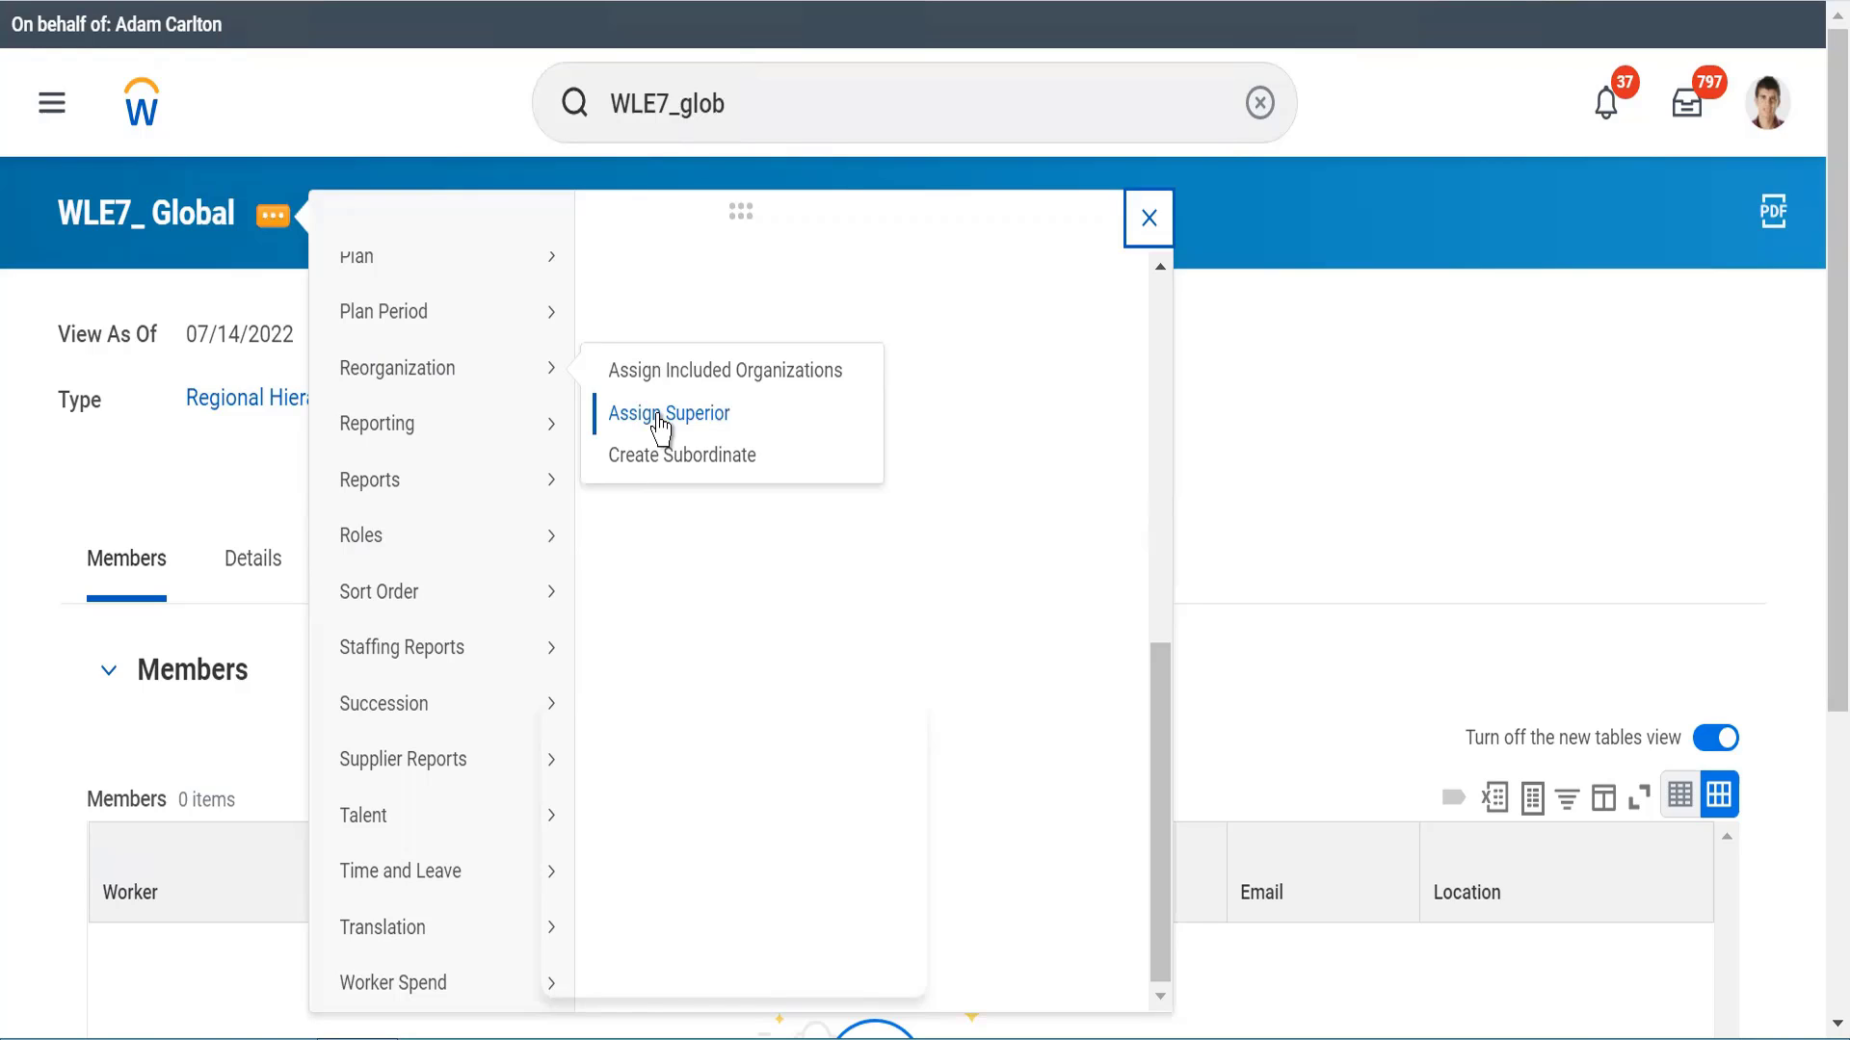
pyautogui.click(1459, 397)
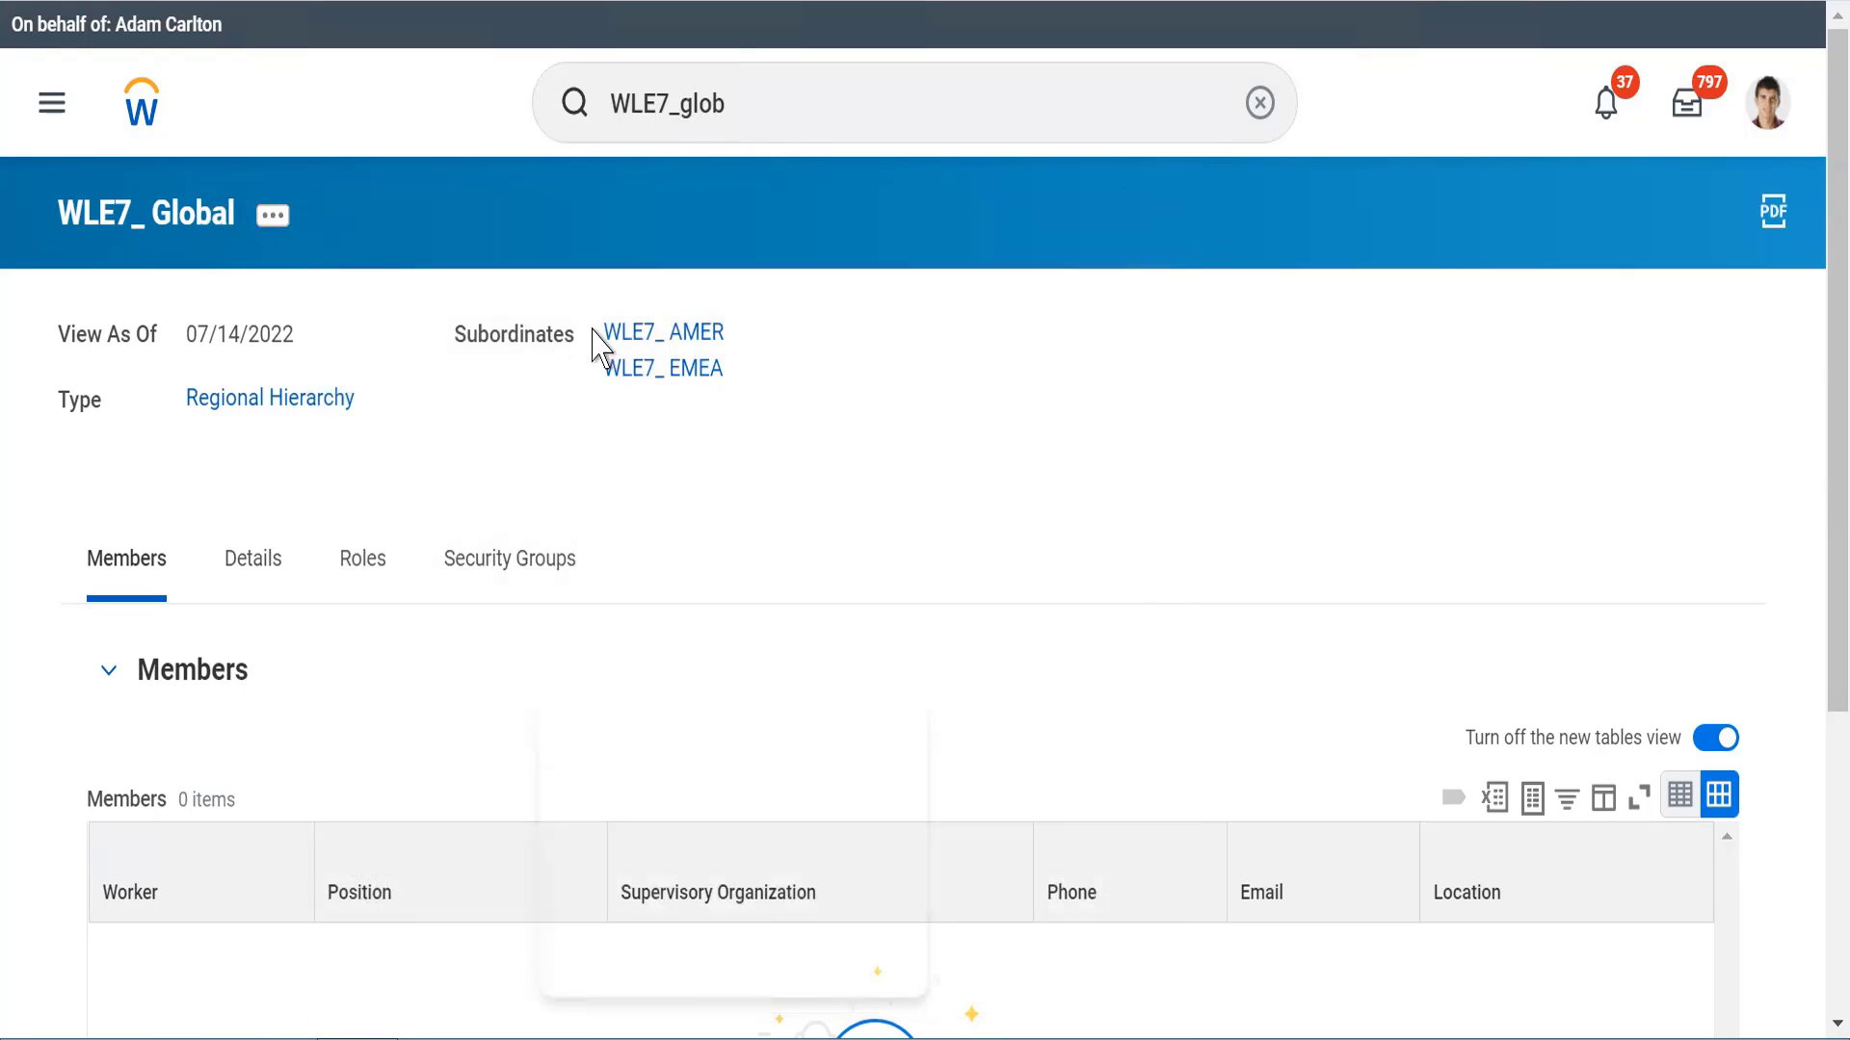
# Step: Start the Assign Superior reorganization for the WLE7_ AMER subordinate, accepting the effective date 07/14/2022
pyautogui.moveTo(649, 343)
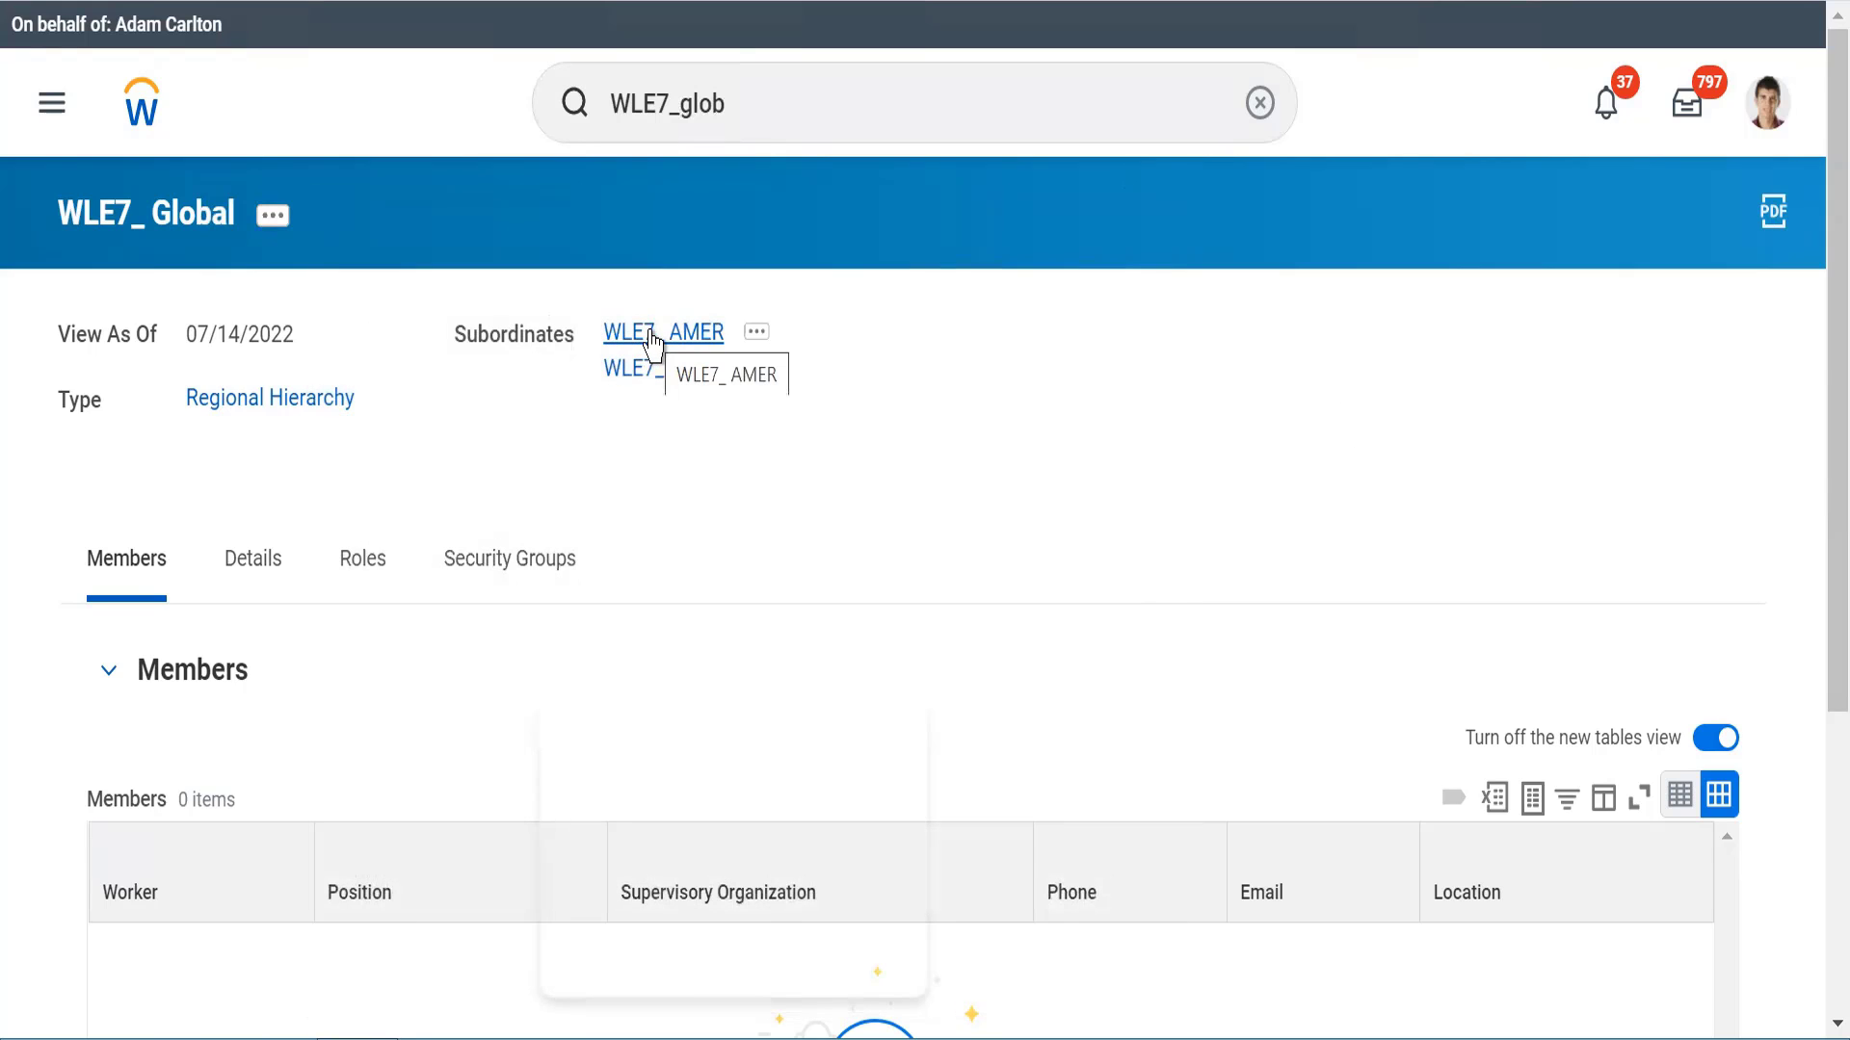
pyautogui.click(754, 333)
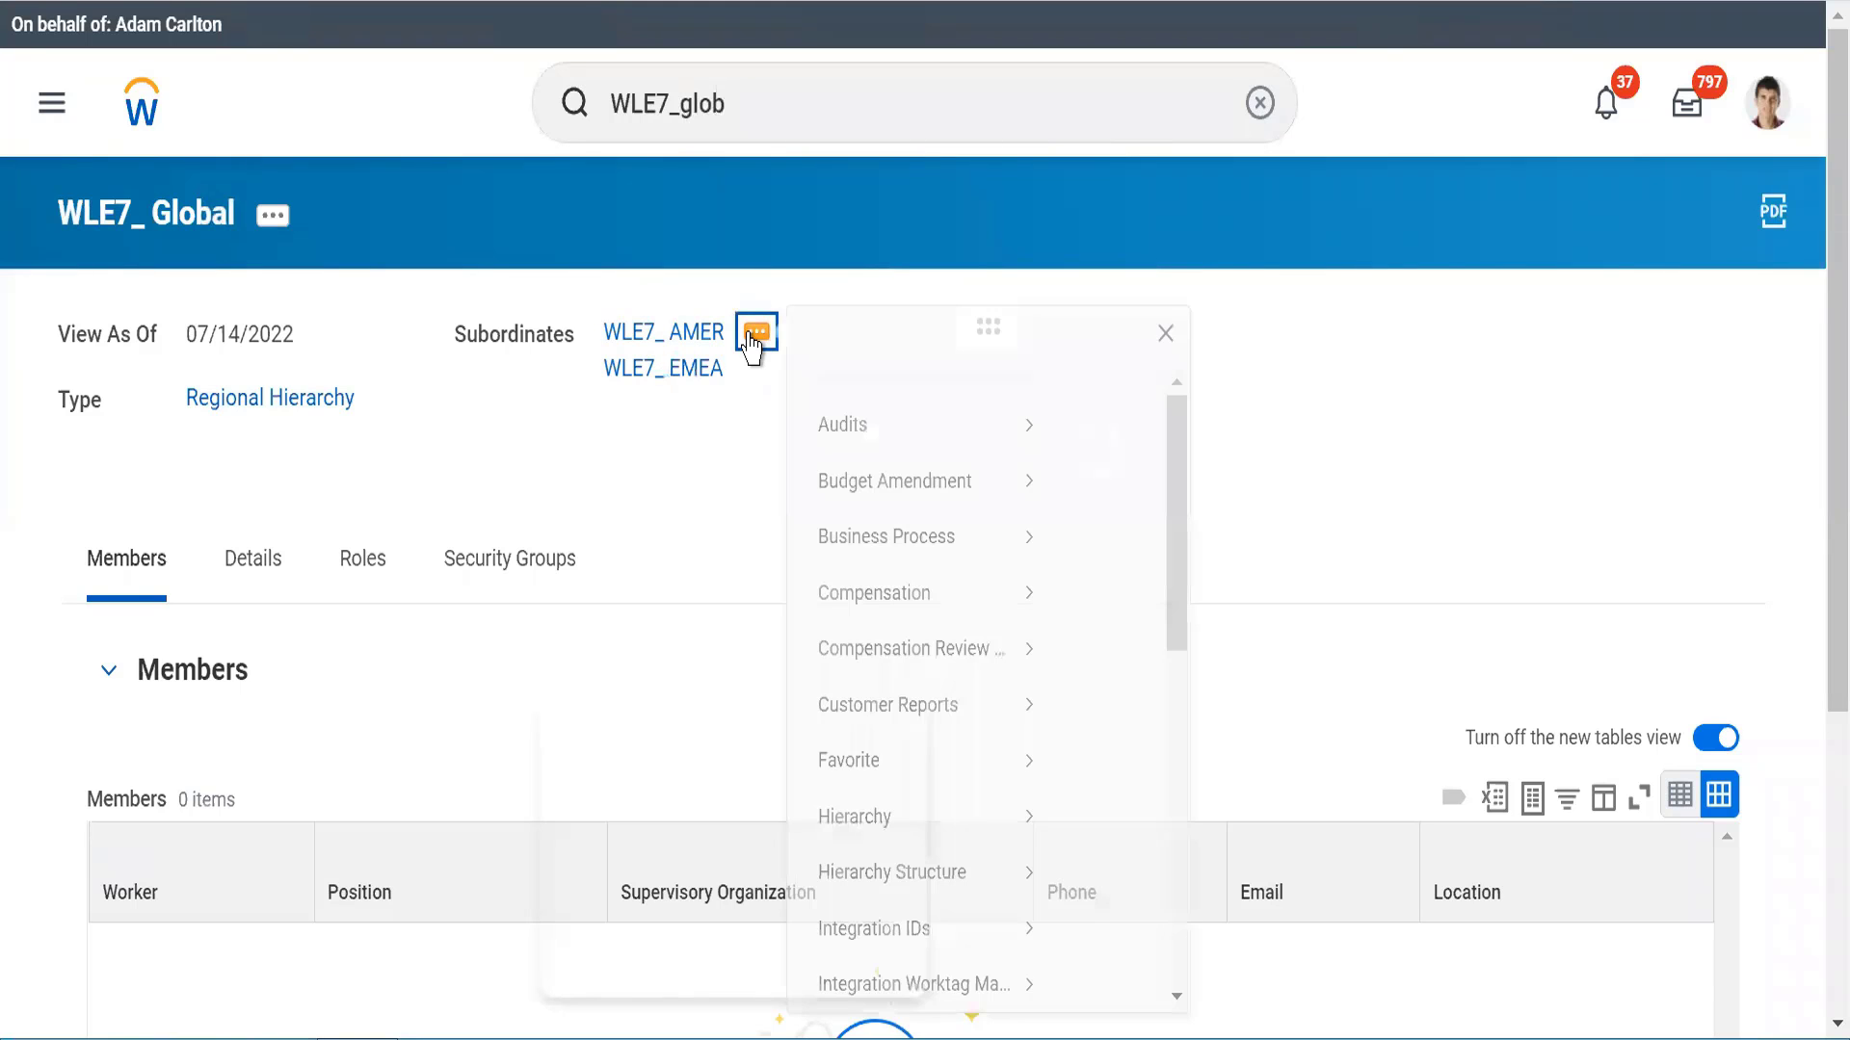
pyautogui.moveTo(1179, 568); pyautogui.dragTo(1374, 603)
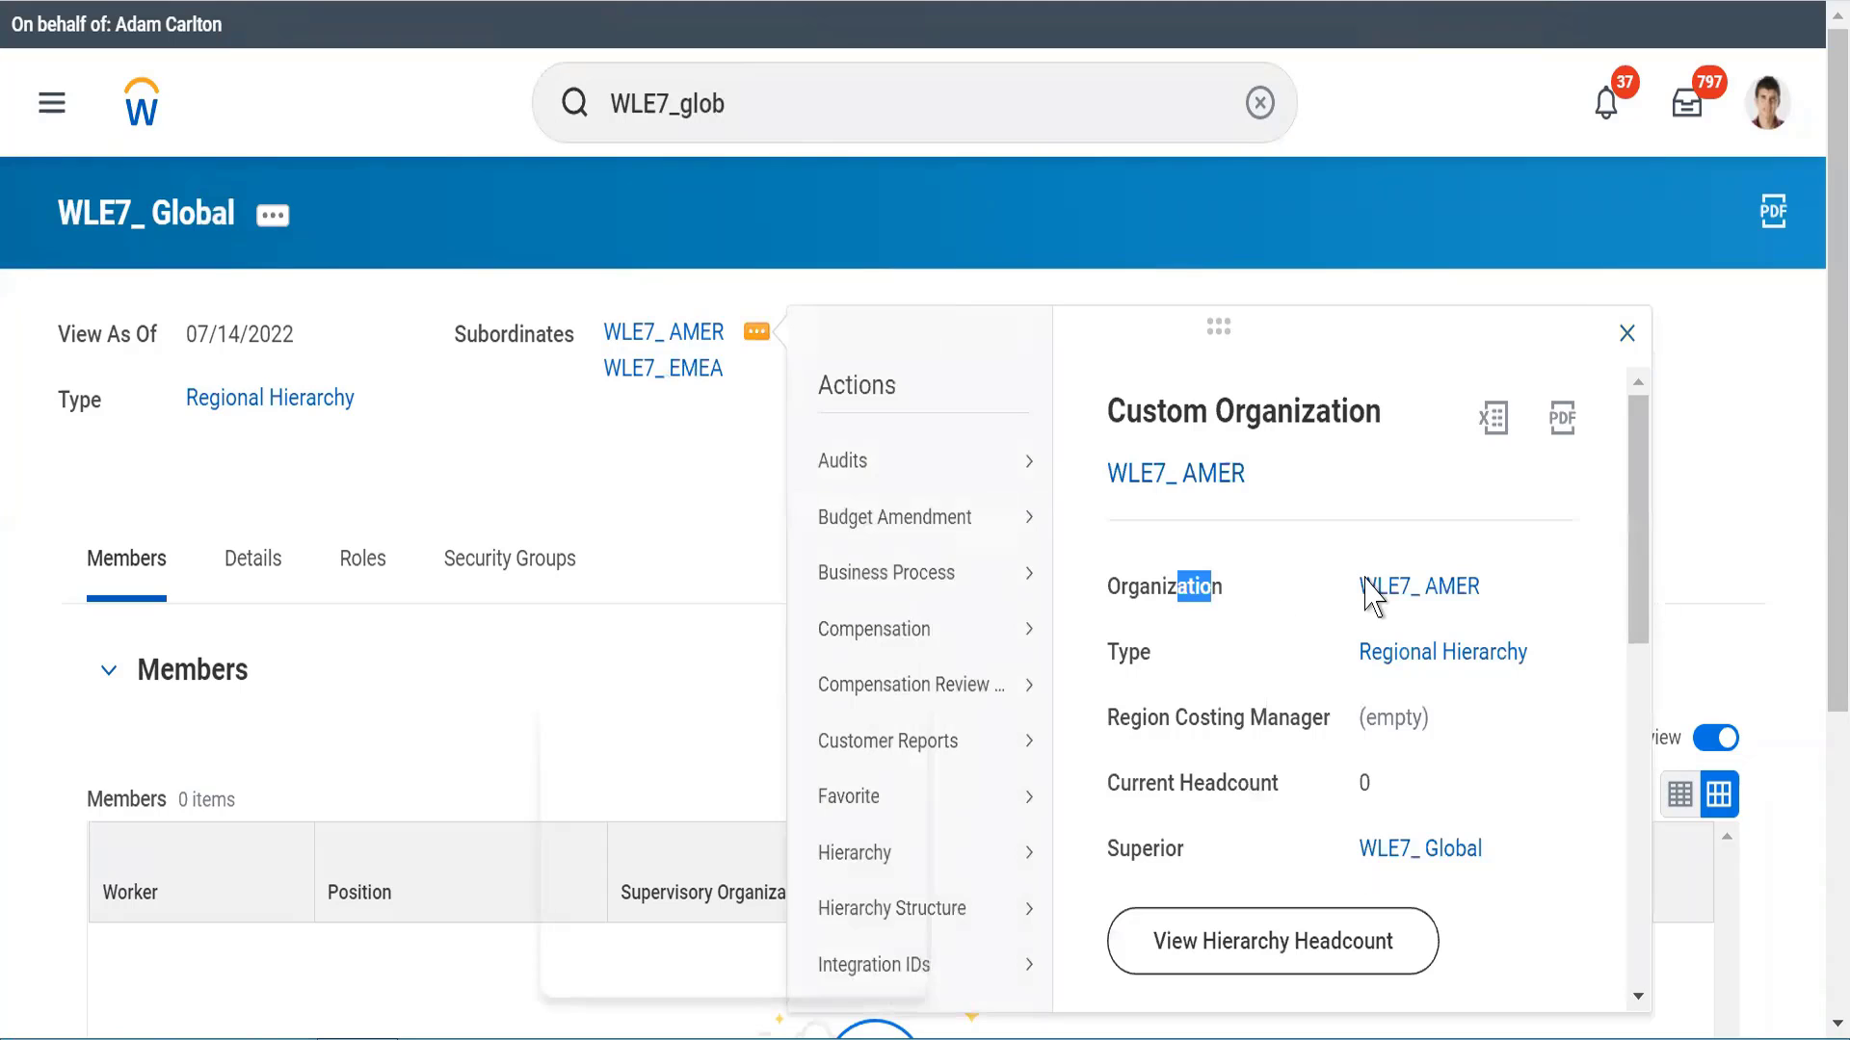
pyautogui.moveTo(1644, 590); pyautogui.dragTo(1637, 949)
pyautogui.moveTo(1029, 438)
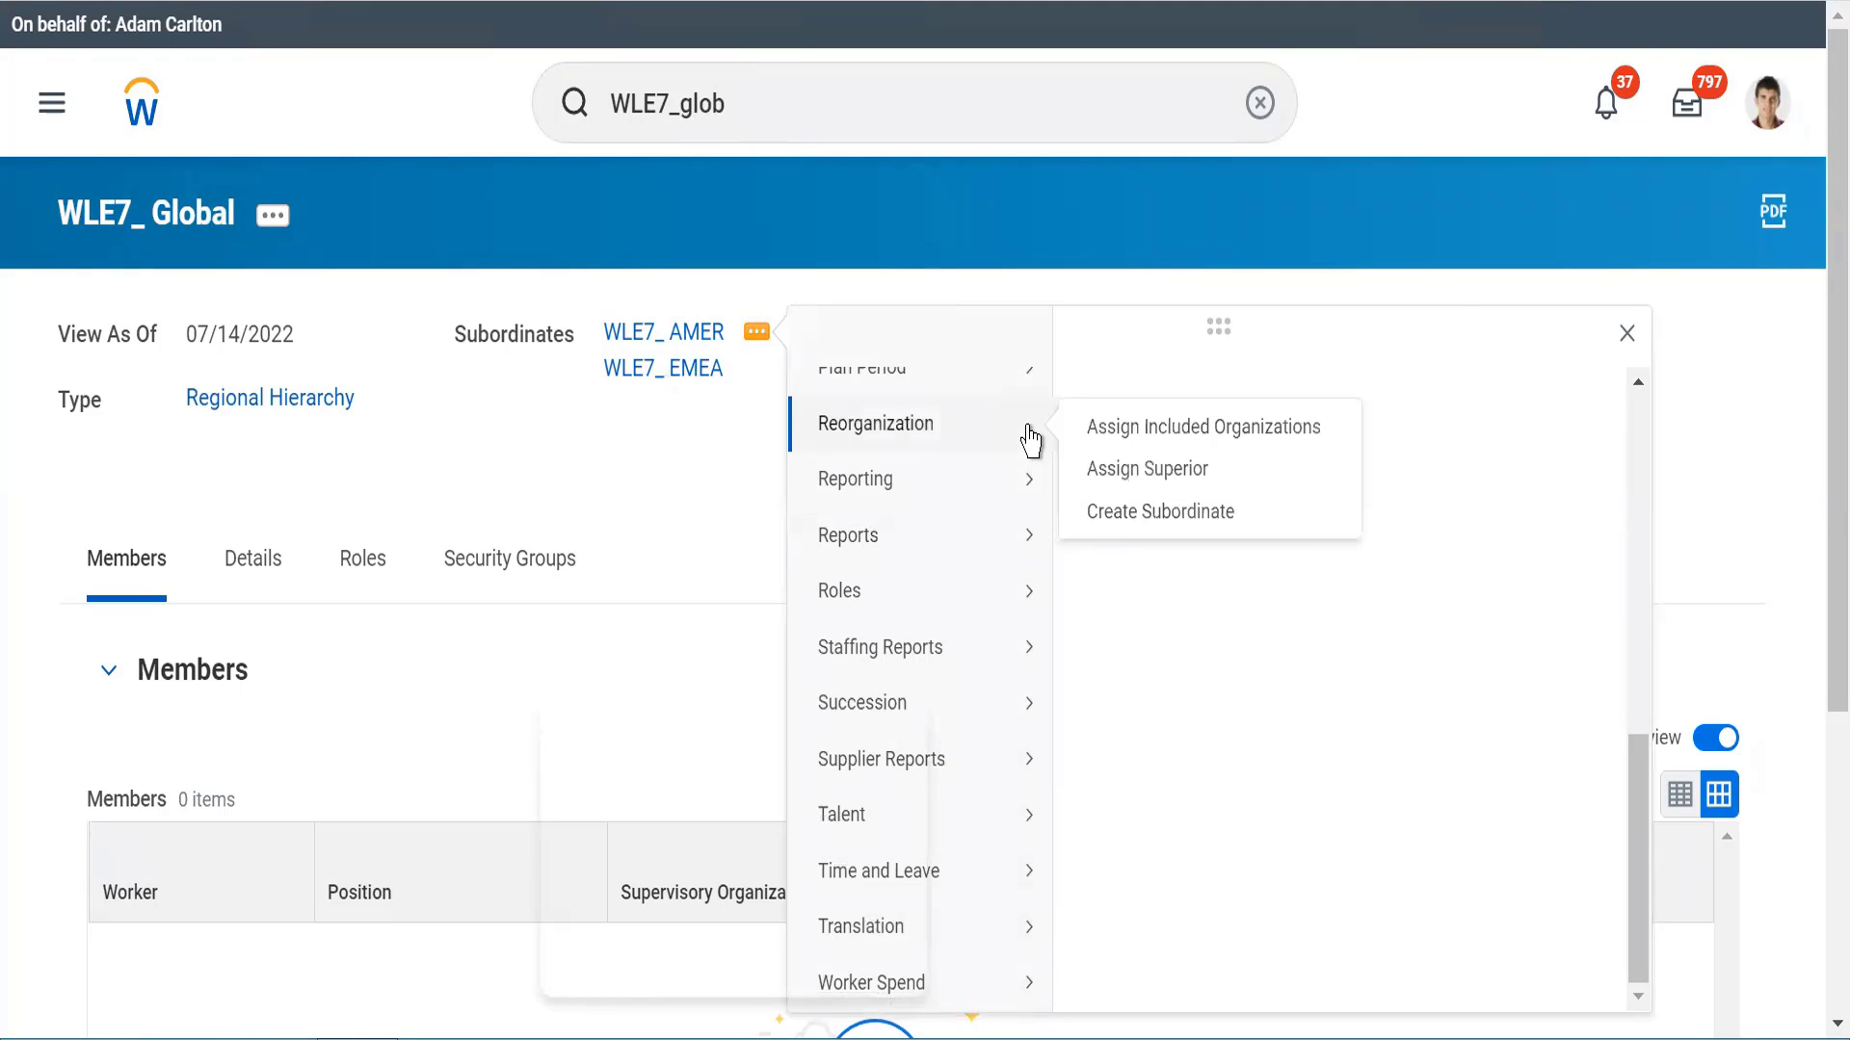
pyautogui.click(1127, 479)
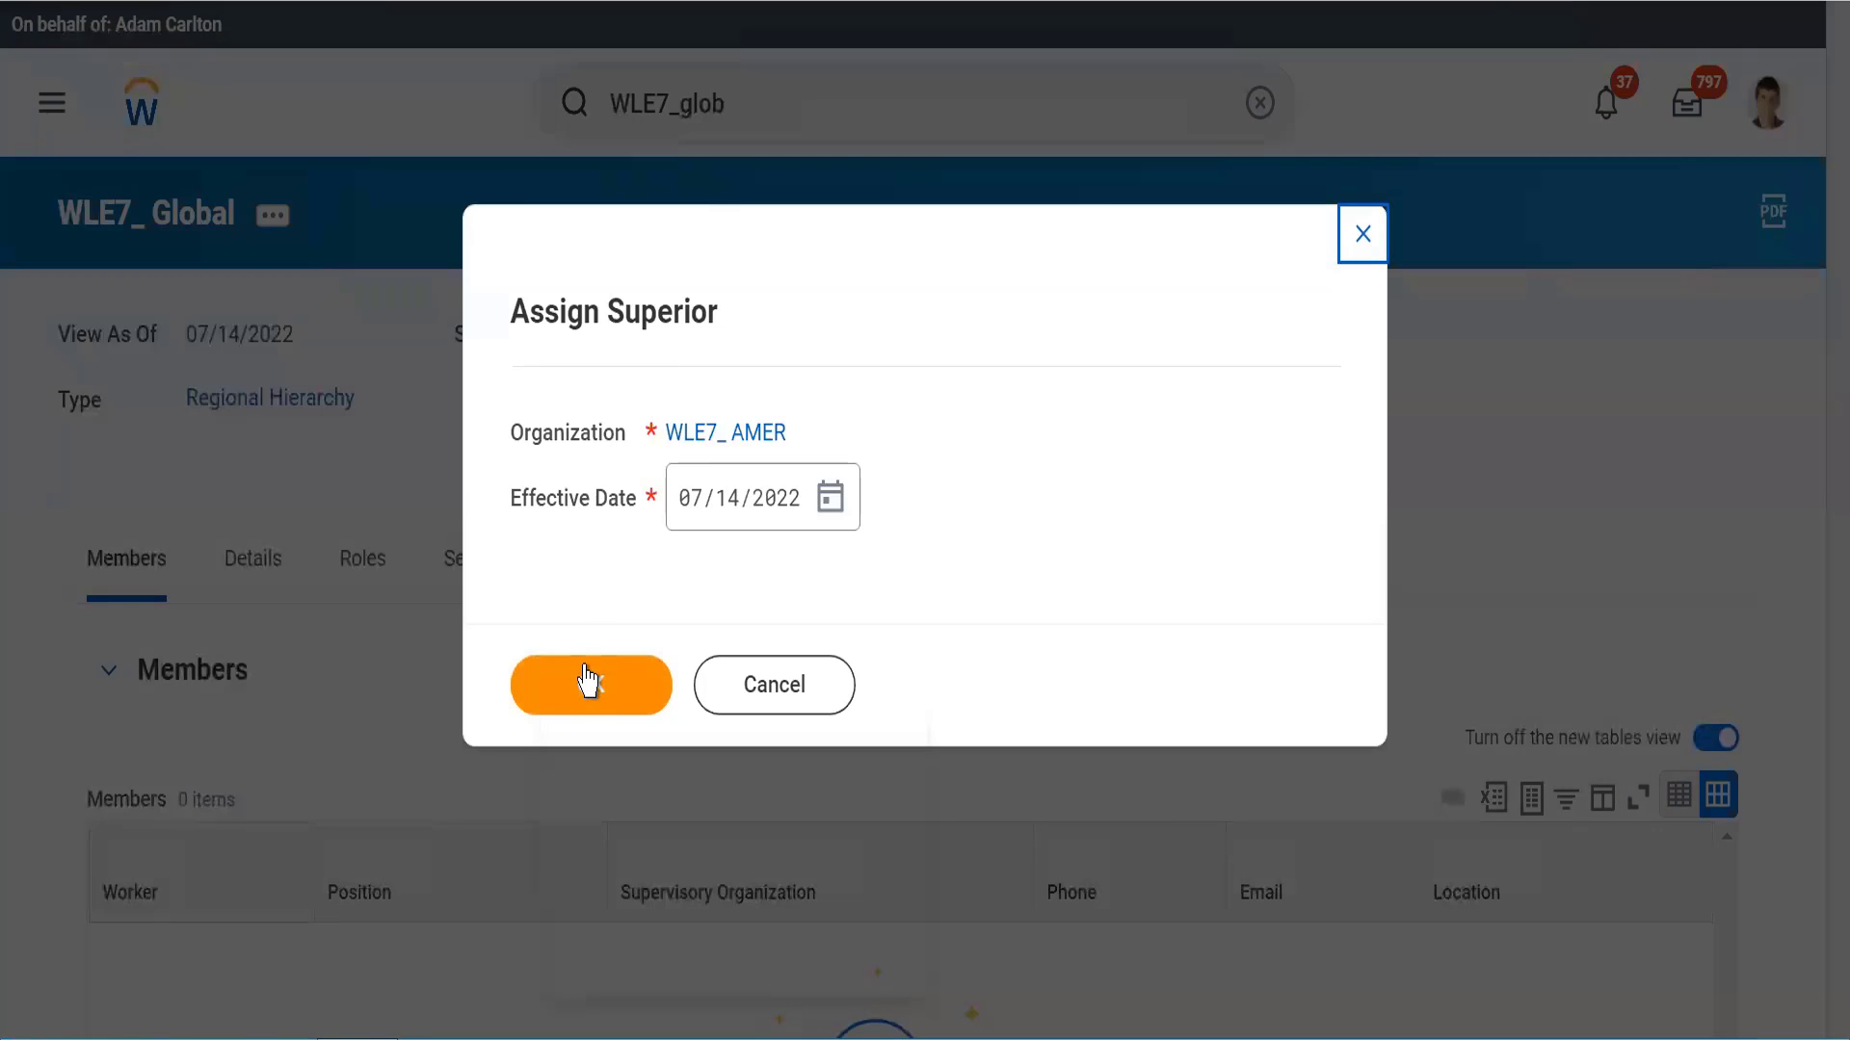
pyautogui.click(588, 682)
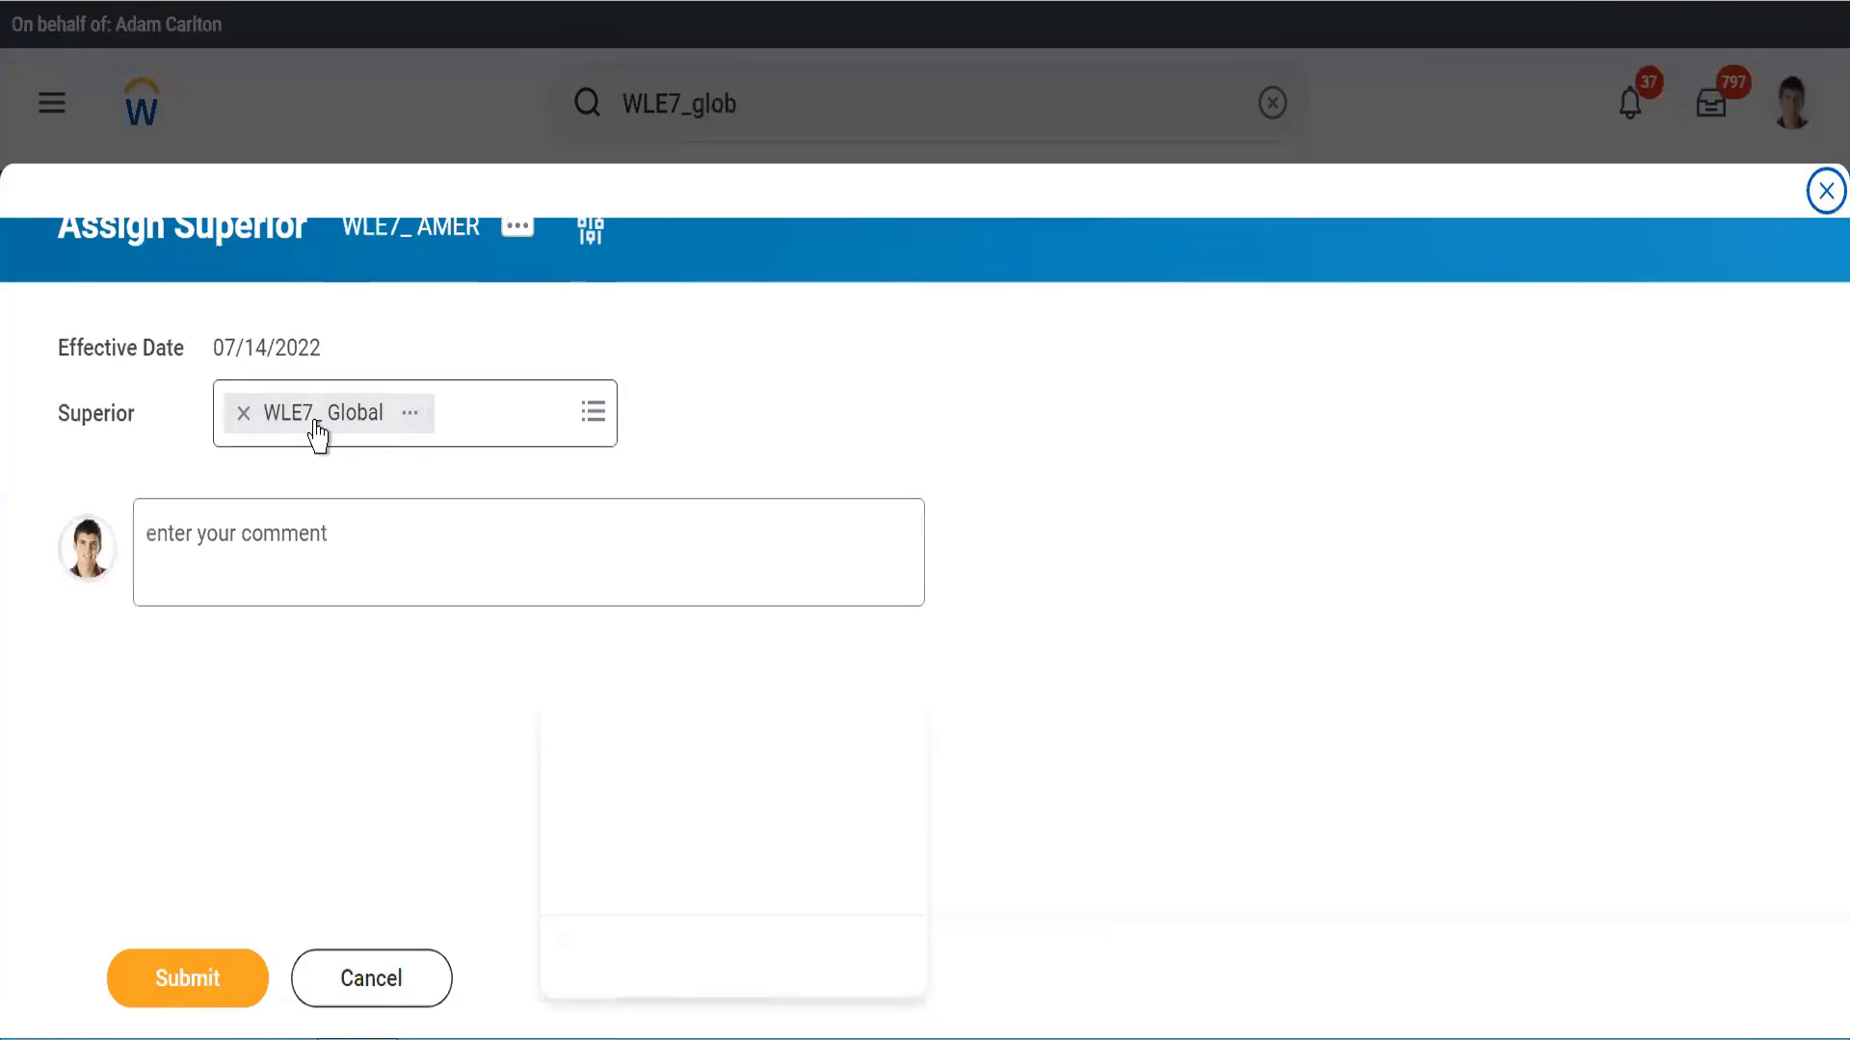
# Step: Remove WLE7_ Global as the superior of WLE7_ AMER and check the "WLE7_" superior candidates without choosing one
pyautogui.click(243, 414)
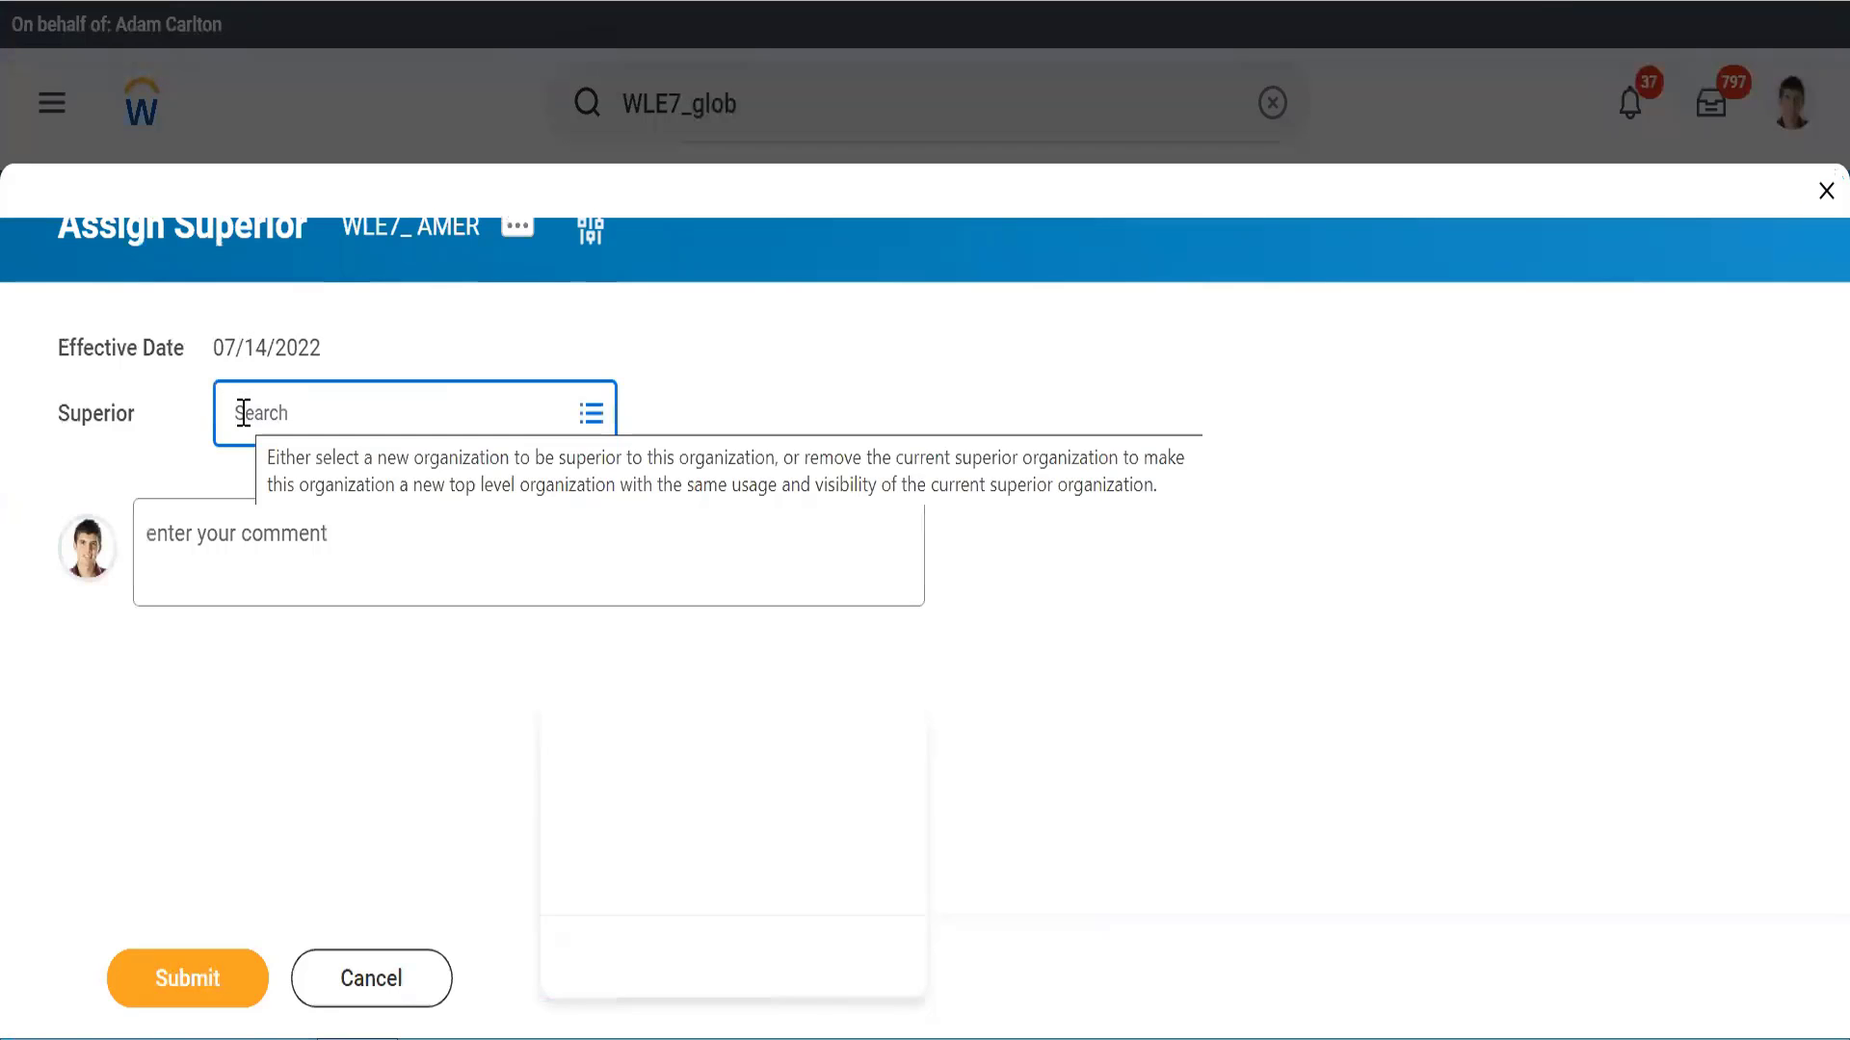
pyautogui.write('WLE&')
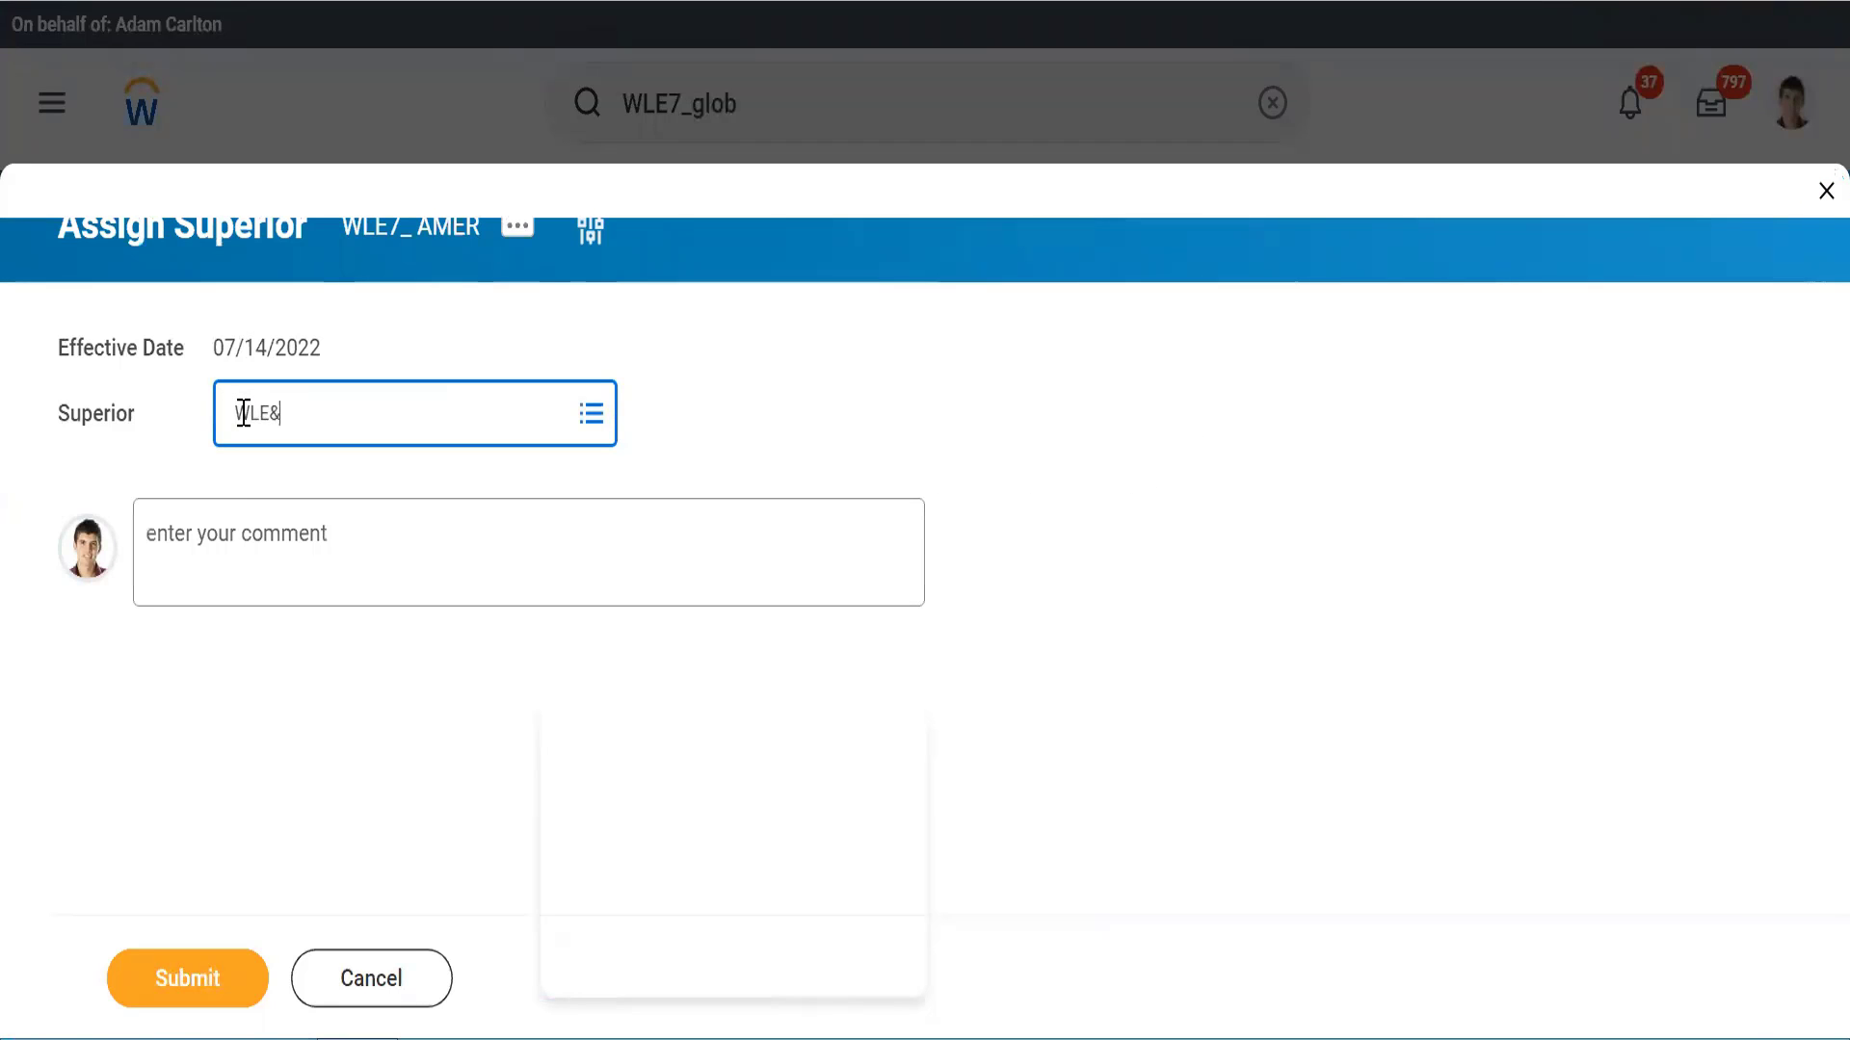
pyautogui.write('_')
pyautogui.press('Return')
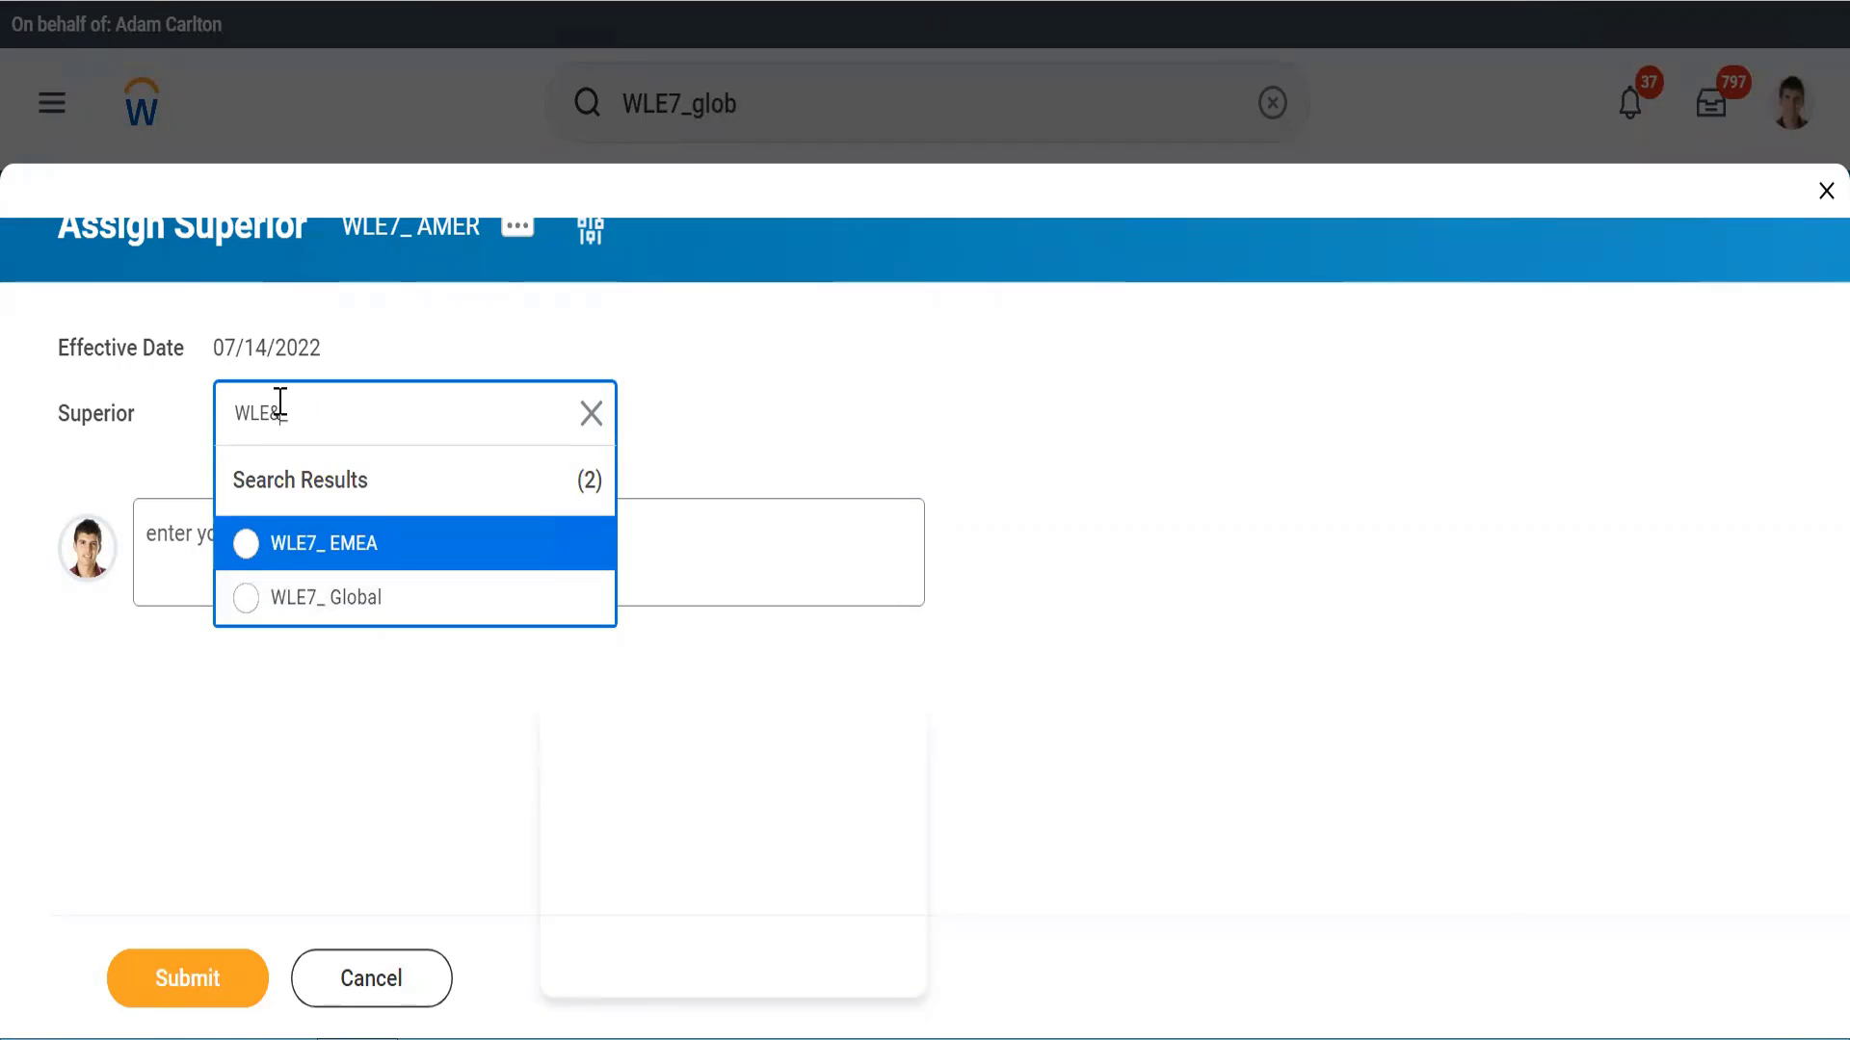
pyautogui.press('BackSpace')
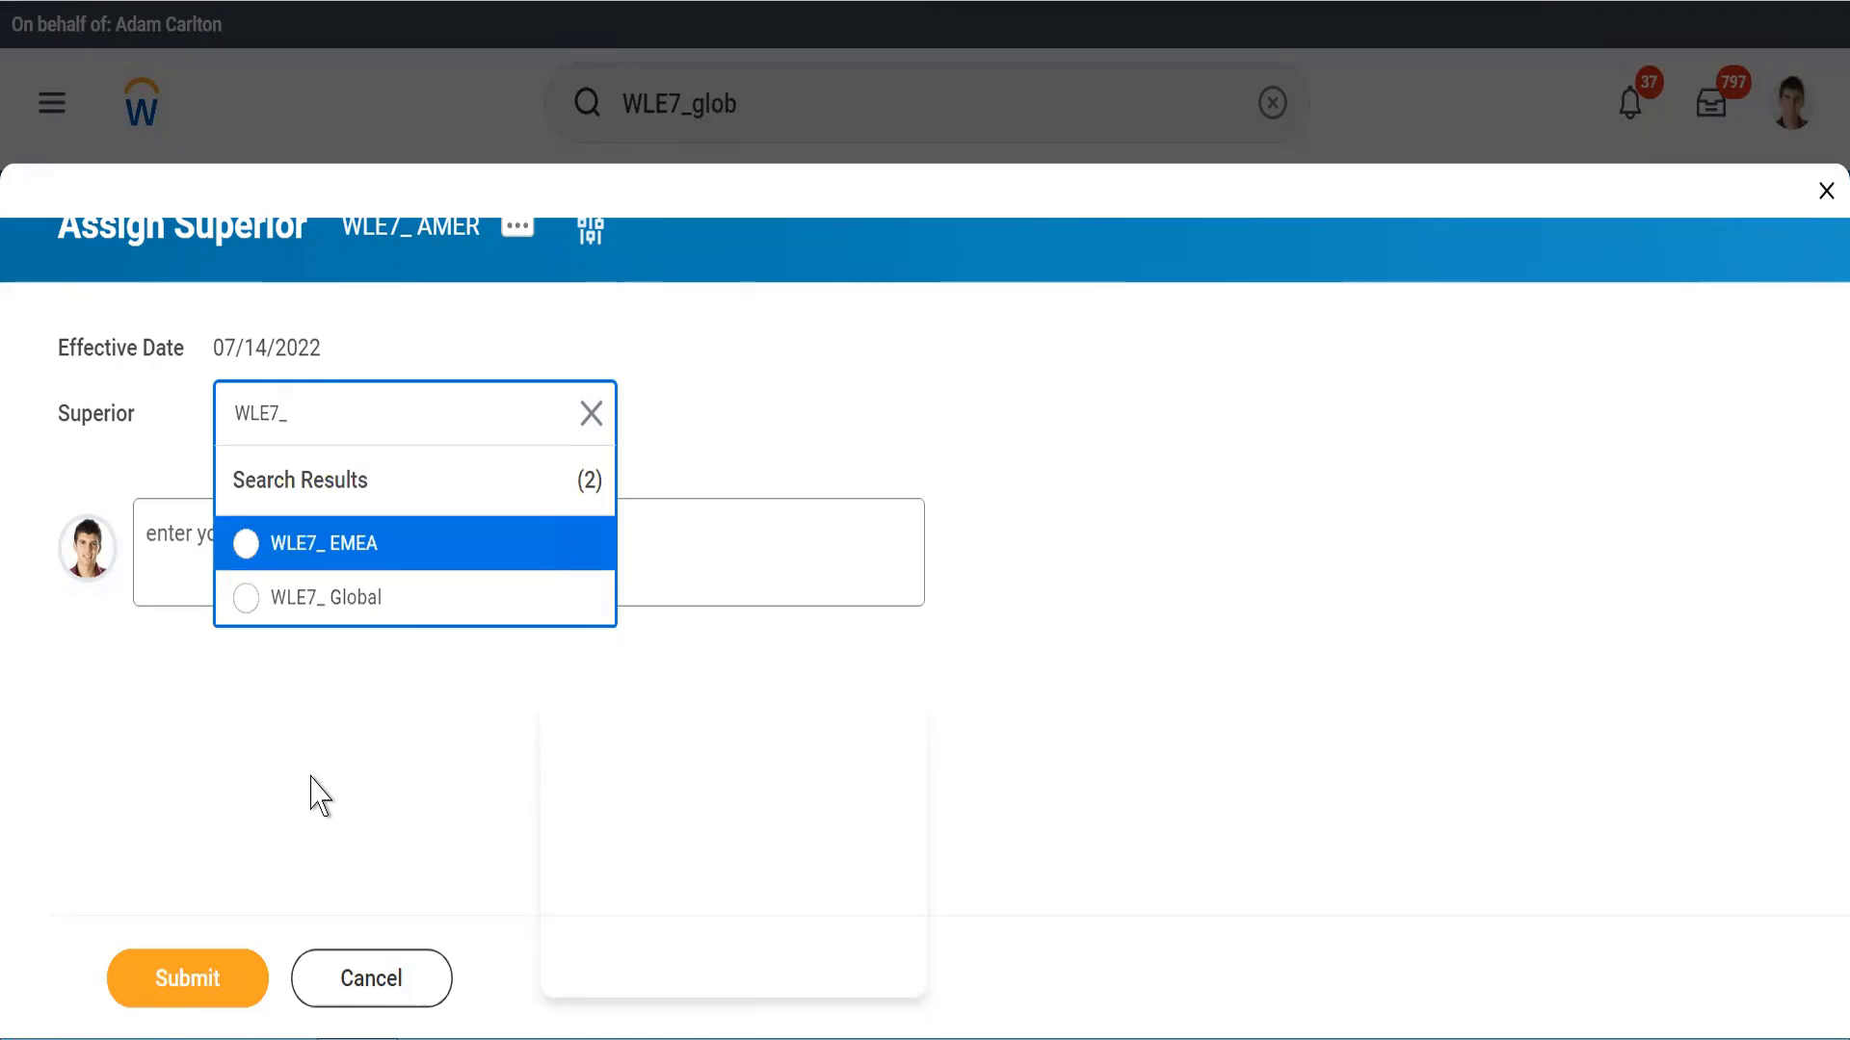
pyautogui.click(592, 414)
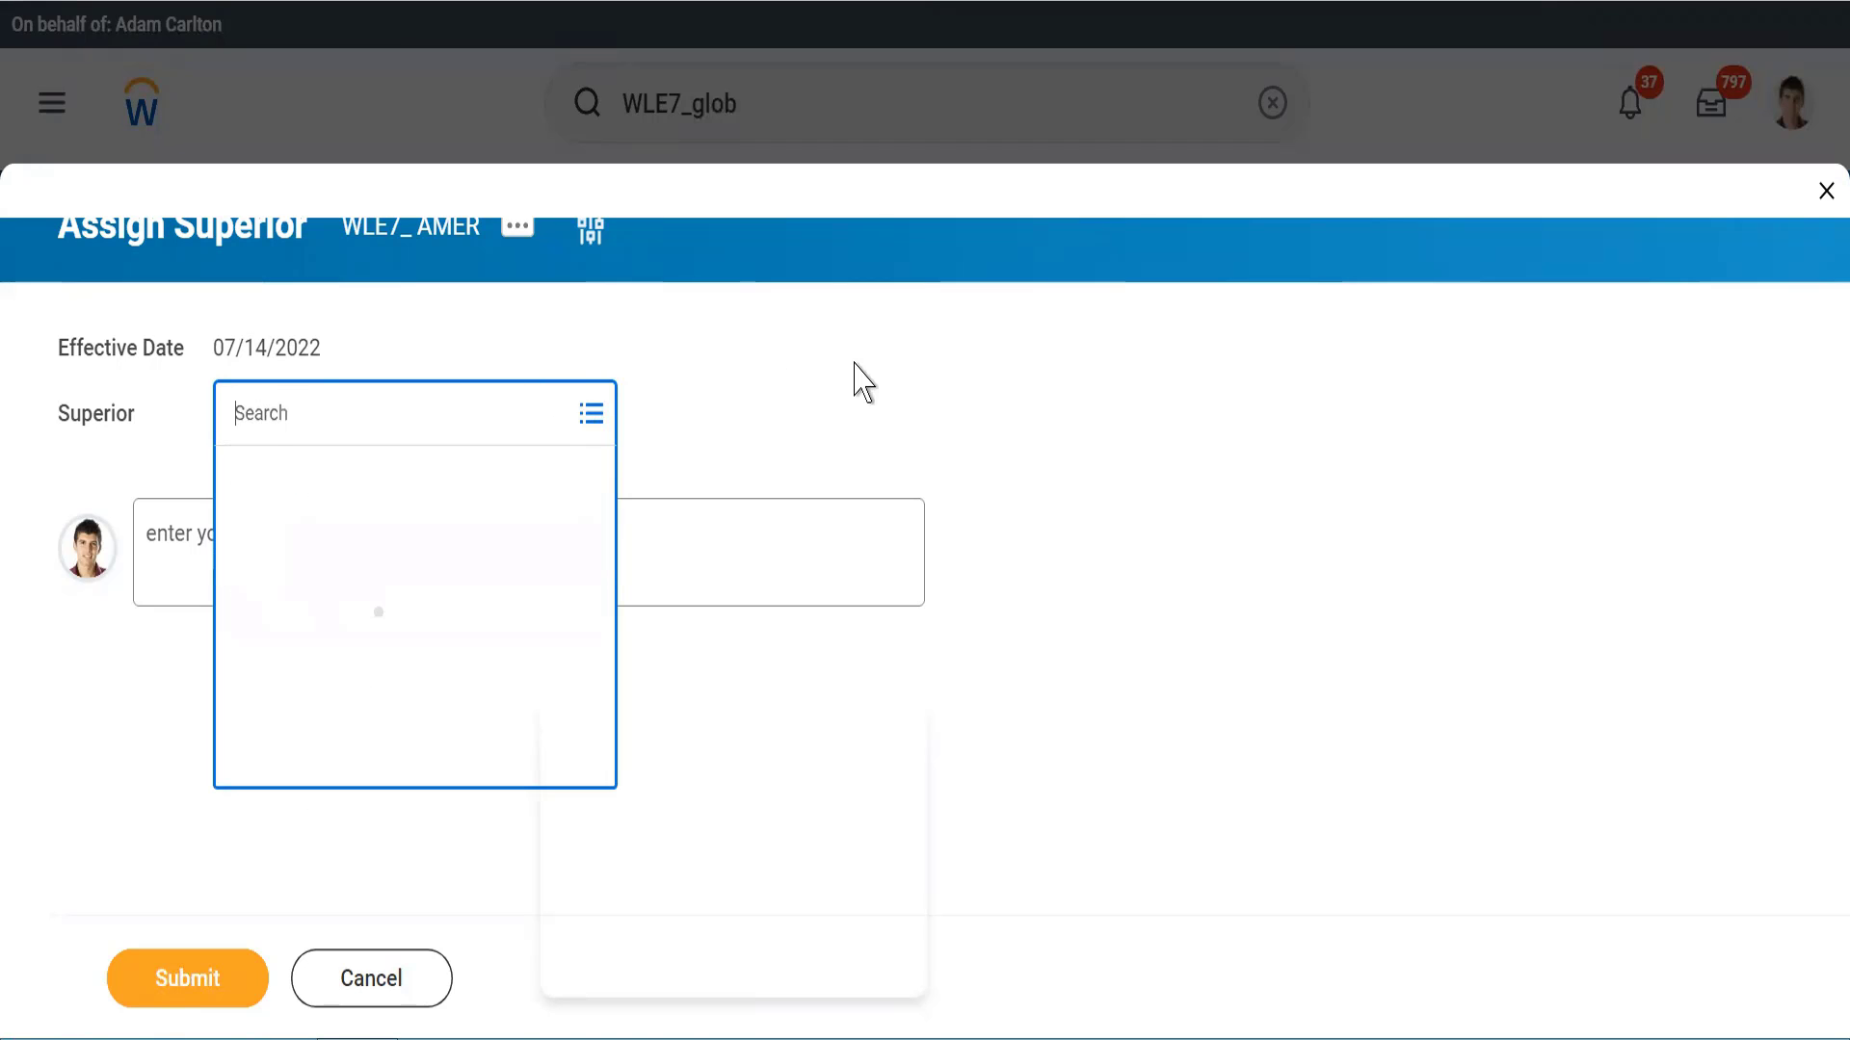
pyautogui.click(862, 382)
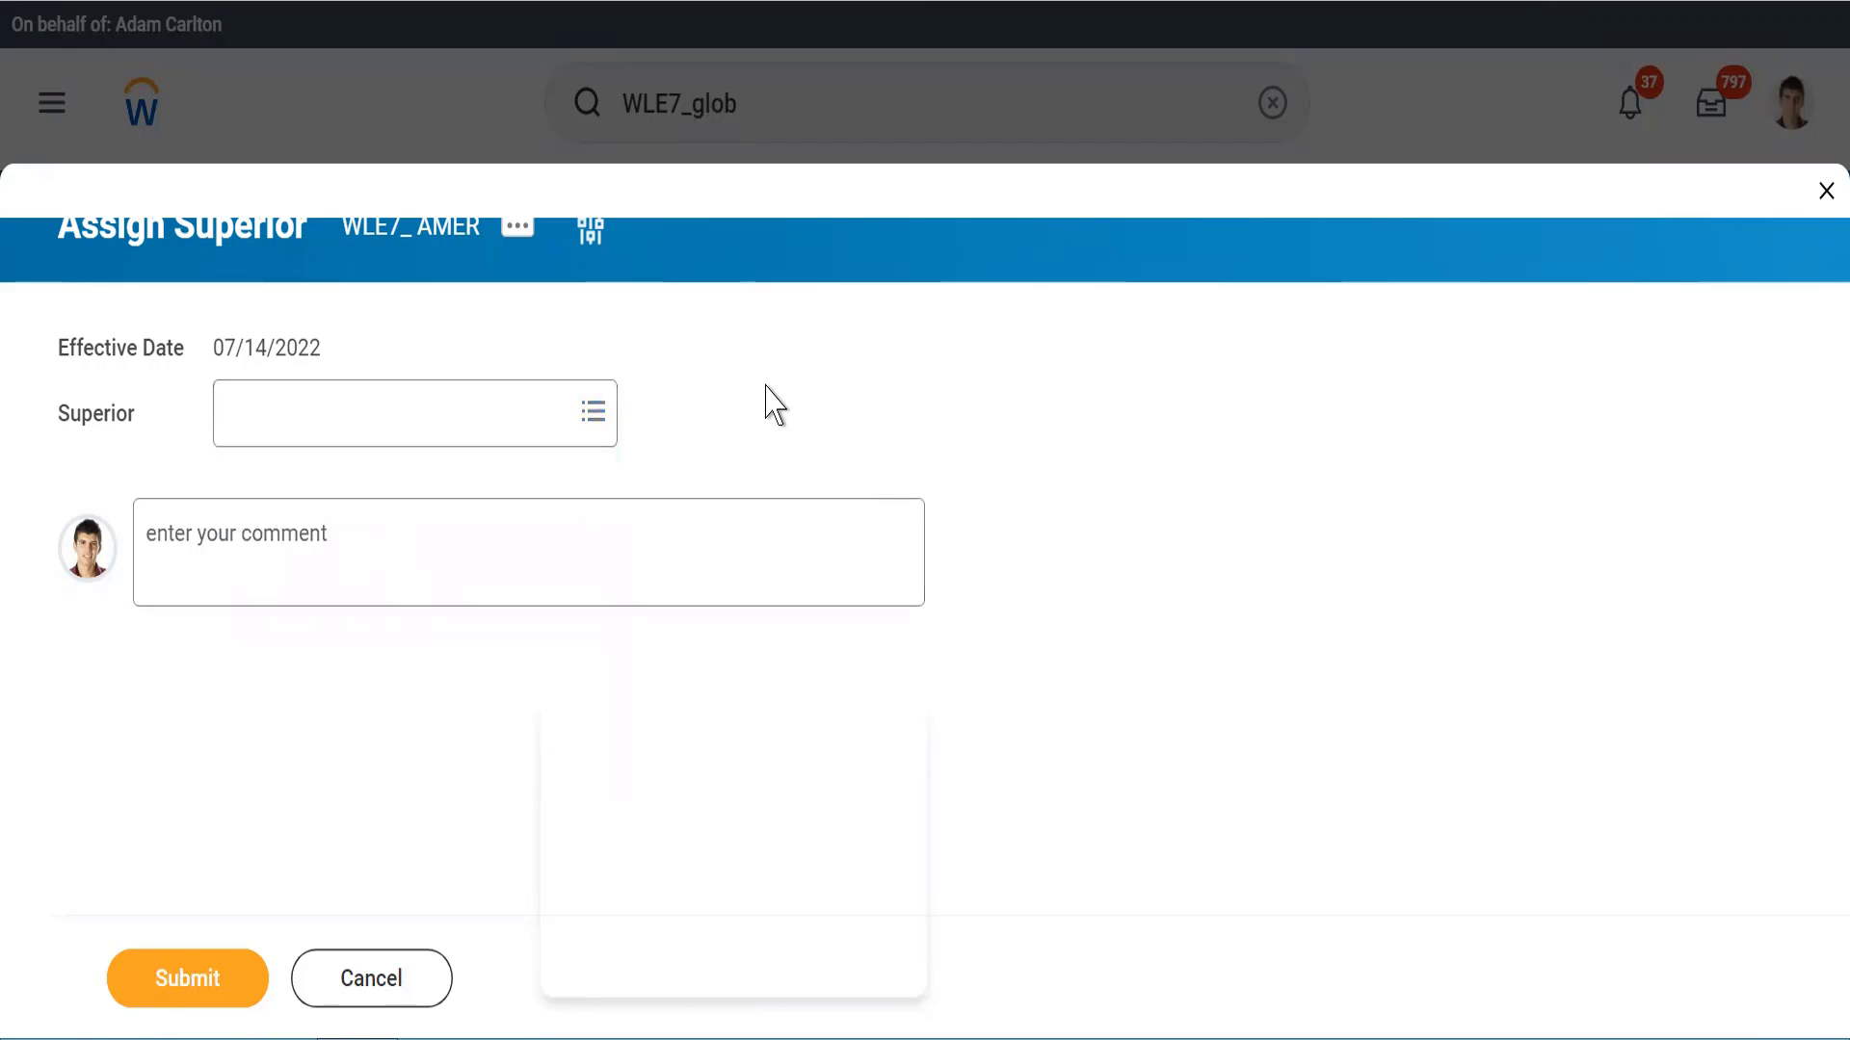
# Step: Cancel the Assign Superior reorganization for WLE7_ AMER and discard its changes
pyautogui.click(346, 993)
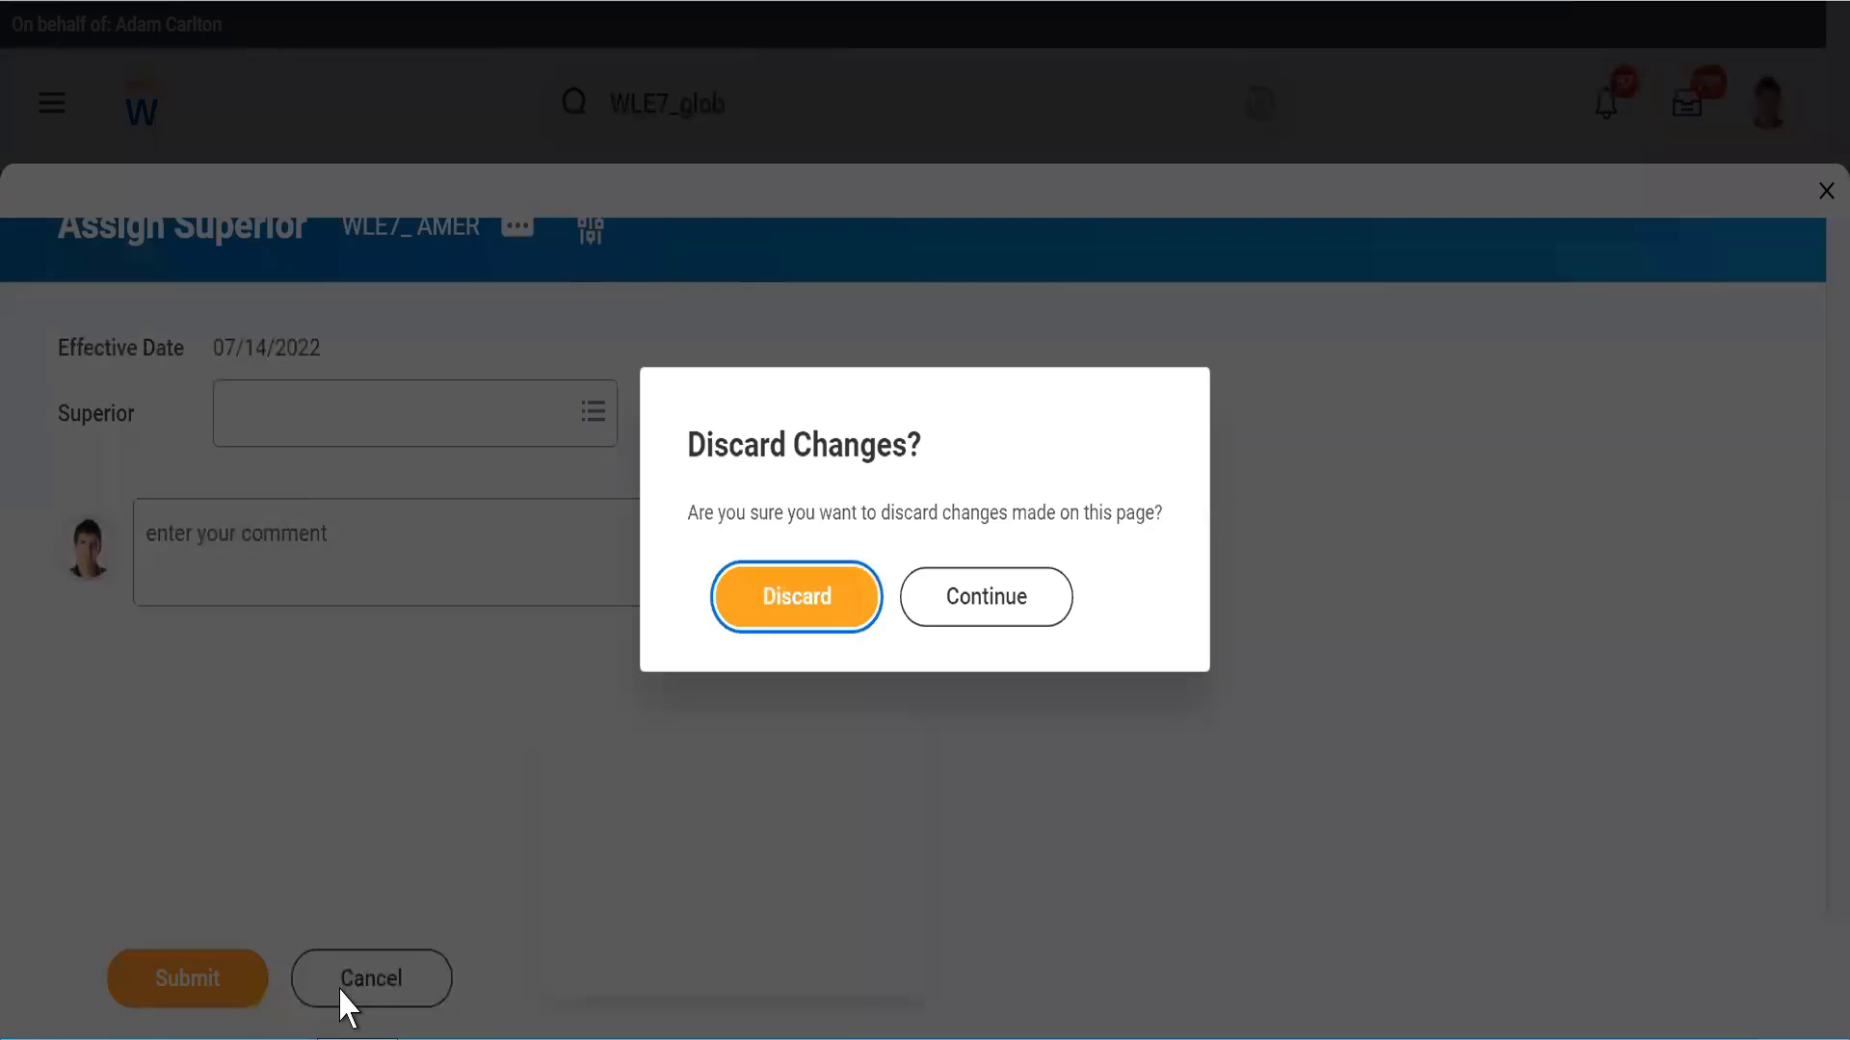
pyautogui.click(759, 603)
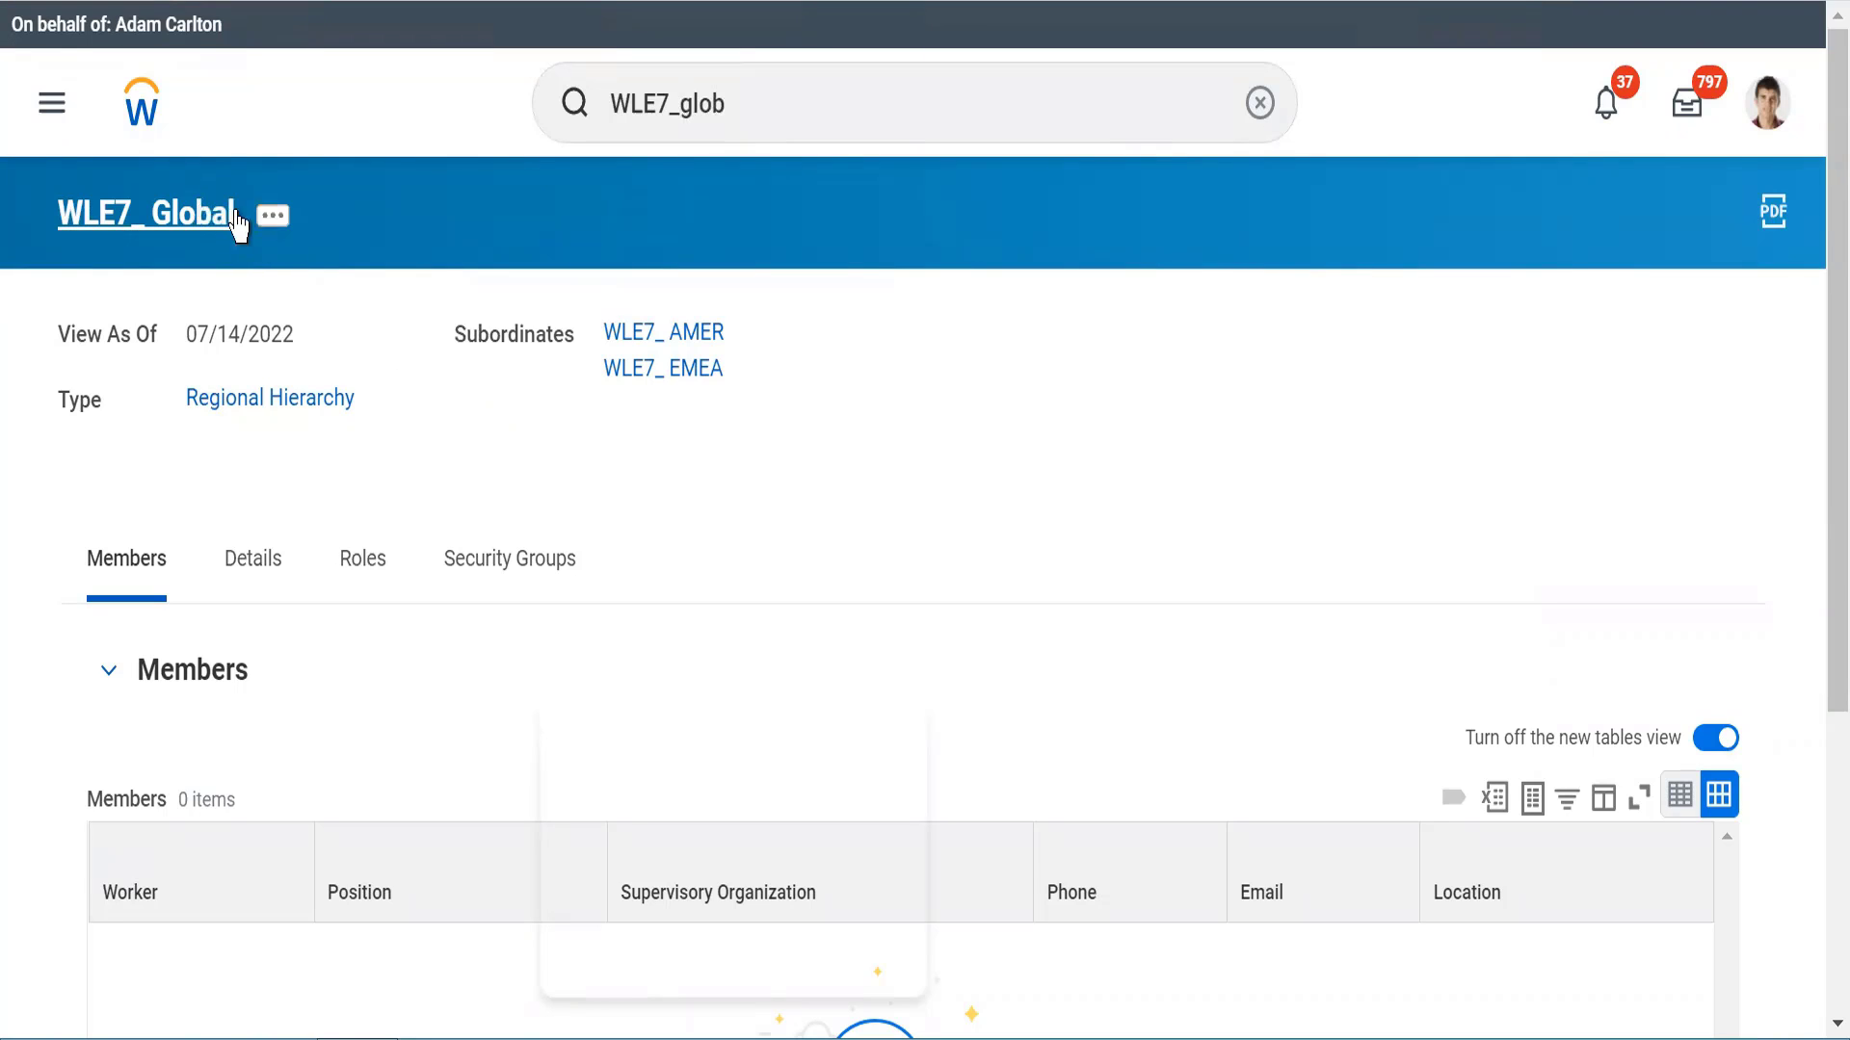
# Step: Start the Assign Superior reorganization for WLE7_ Global, accepting the effective date 07/14/2022
pyautogui.click(270, 223)
pyautogui.moveTo(446, 426)
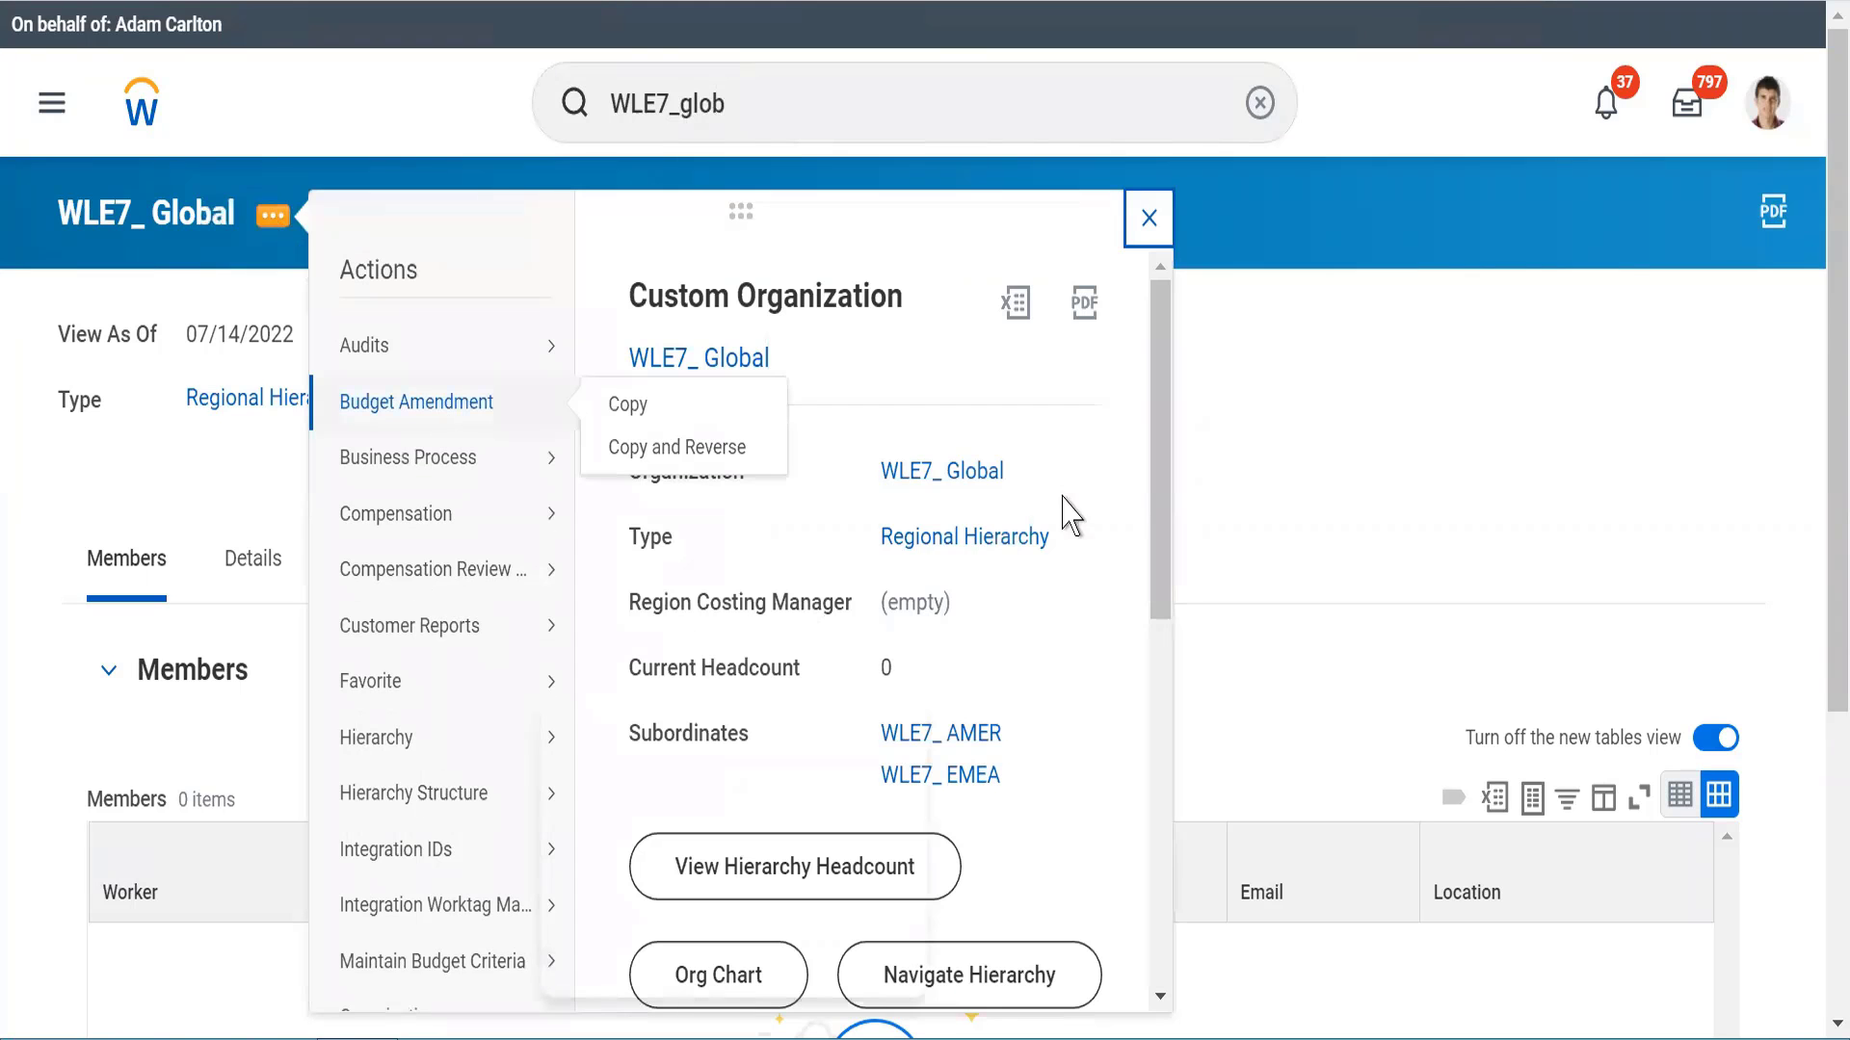
pyautogui.scroll(-5, 1167, 734)
pyautogui.scroll(-3, 1177, 920)
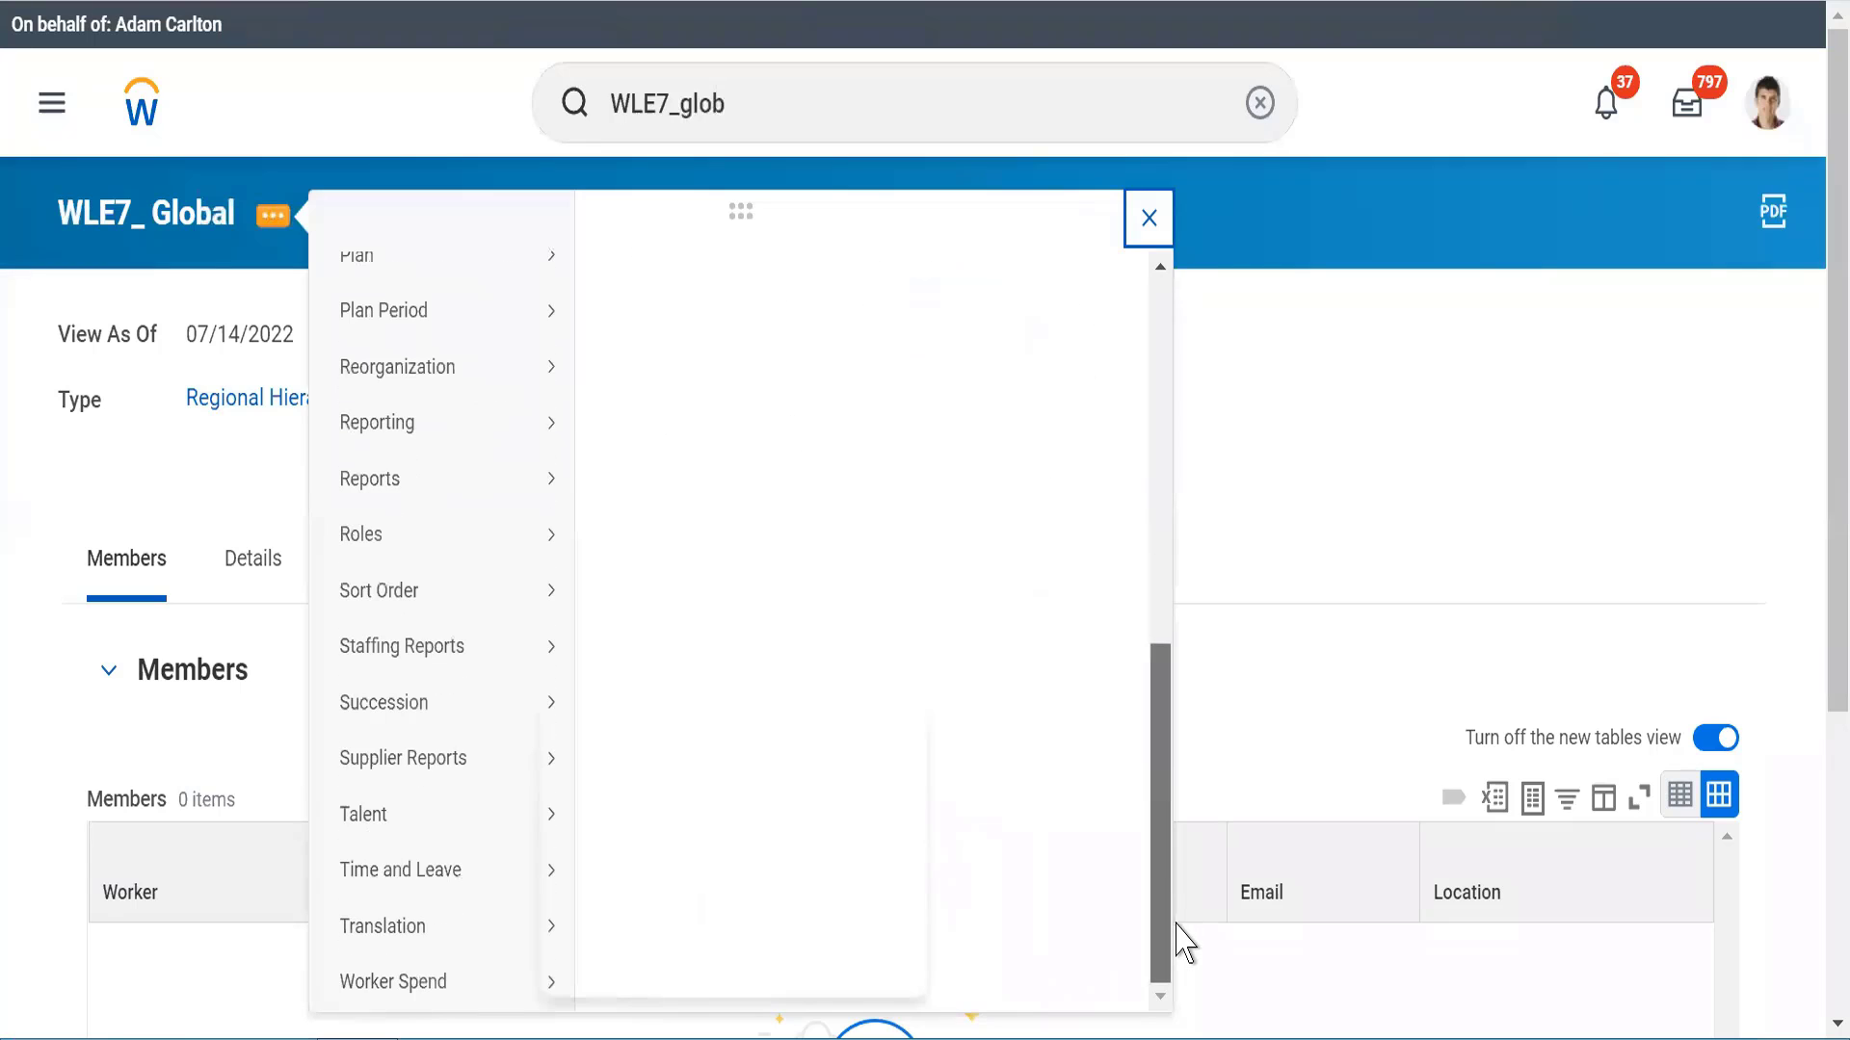
pyautogui.moveTo(495, 372)
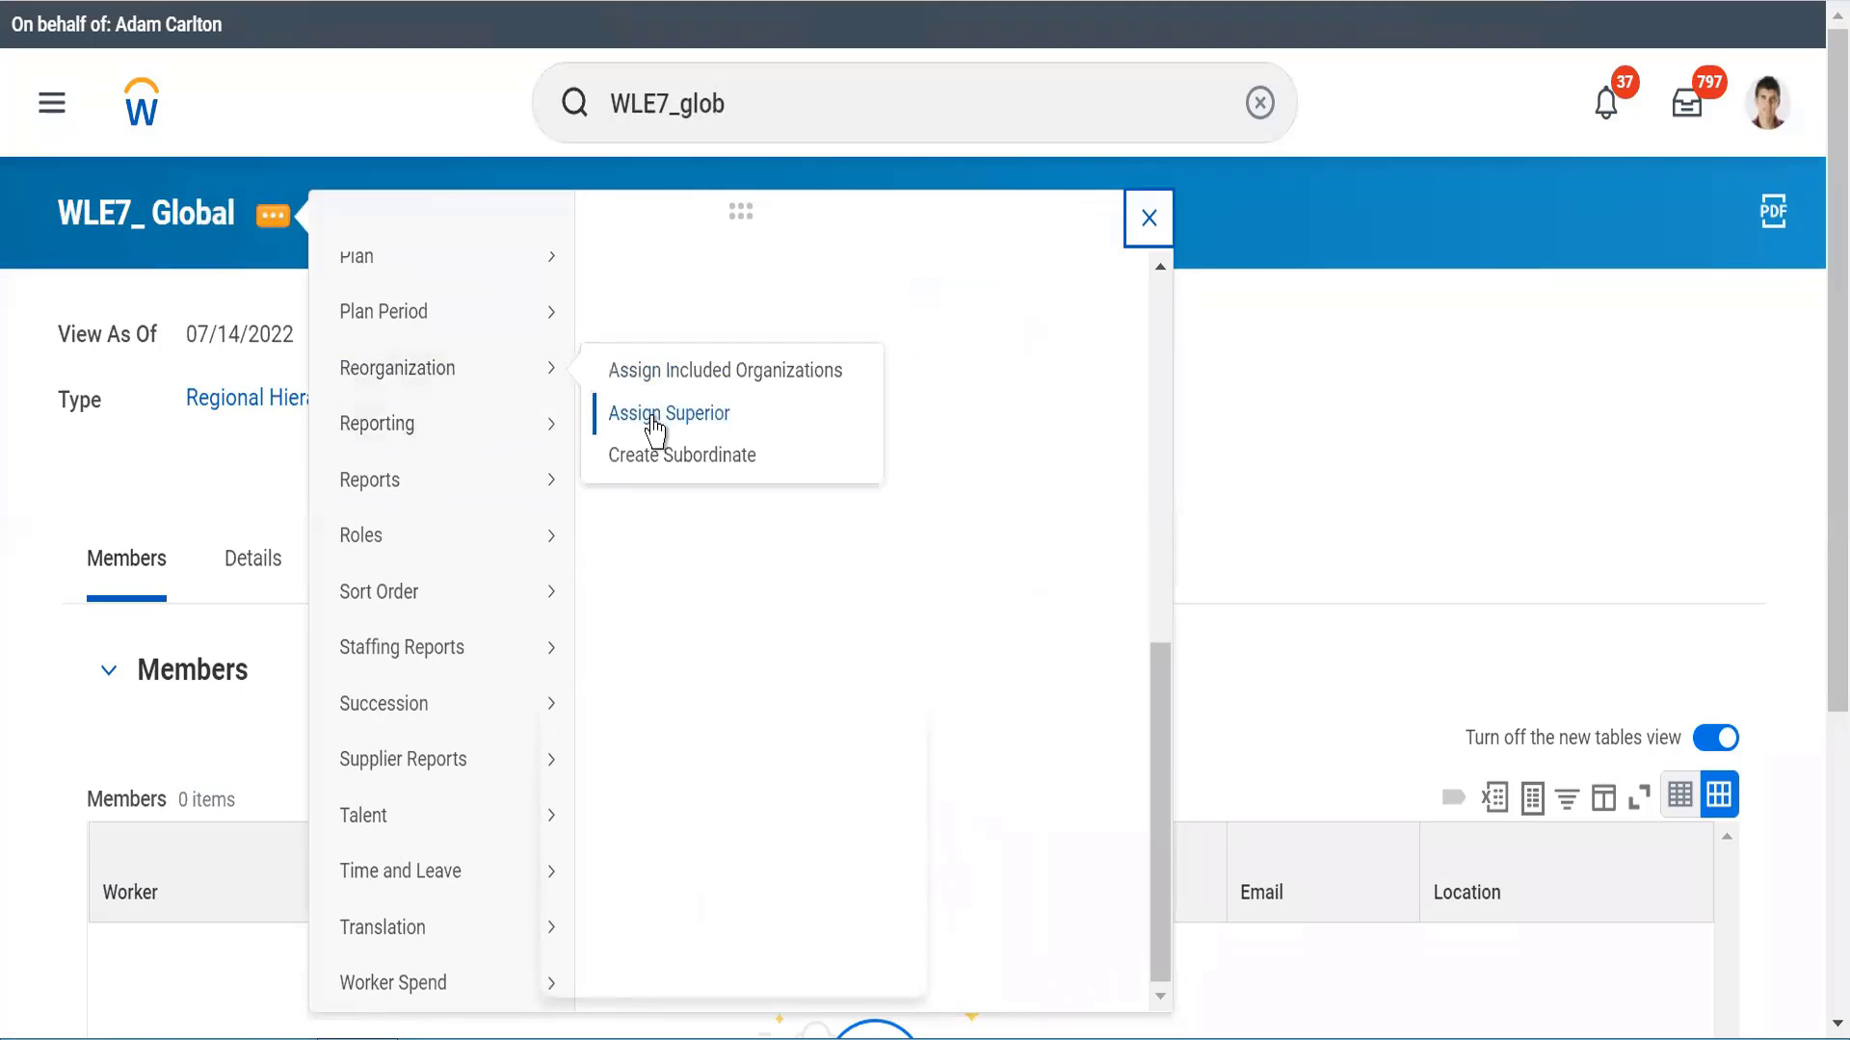
pyautogui.click(653, 415)
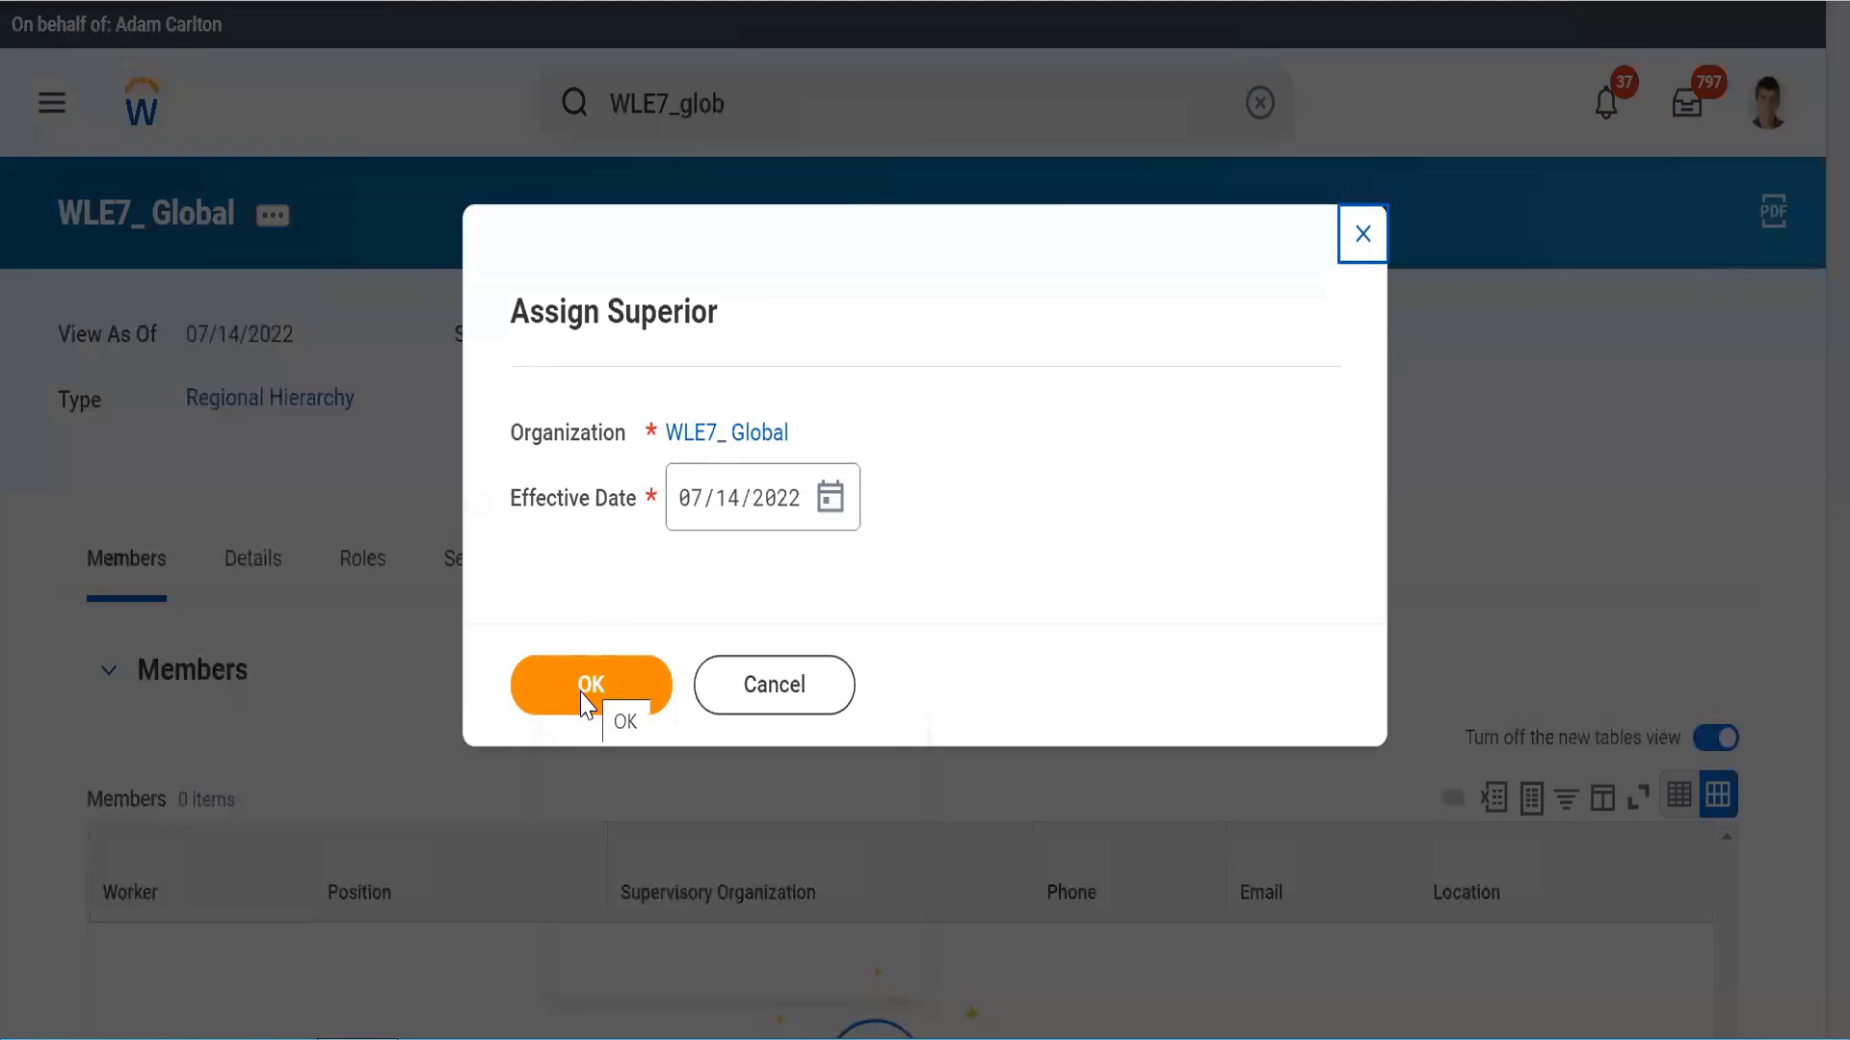
pyautogui.click(641, 688)
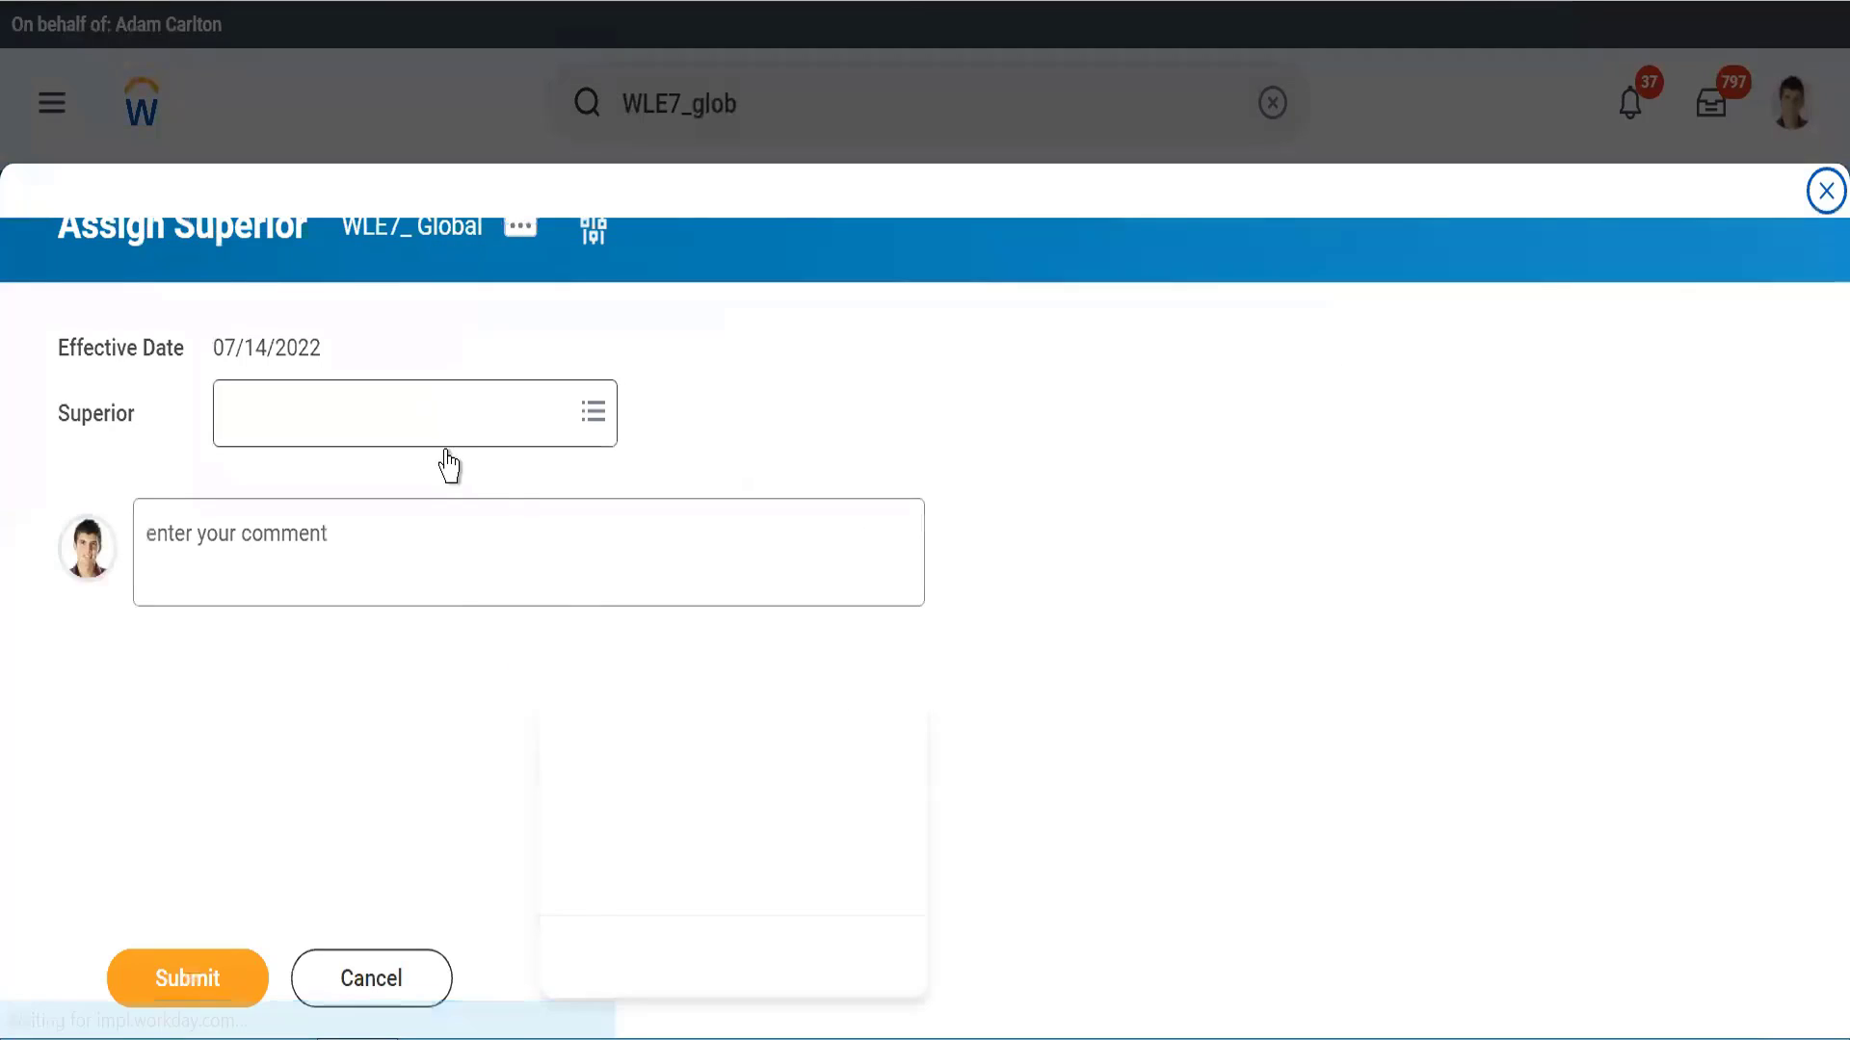
# Step: Search the superior candidates for "WLE7_" and check the list of all organizations
pyautogui.click(465, 416)
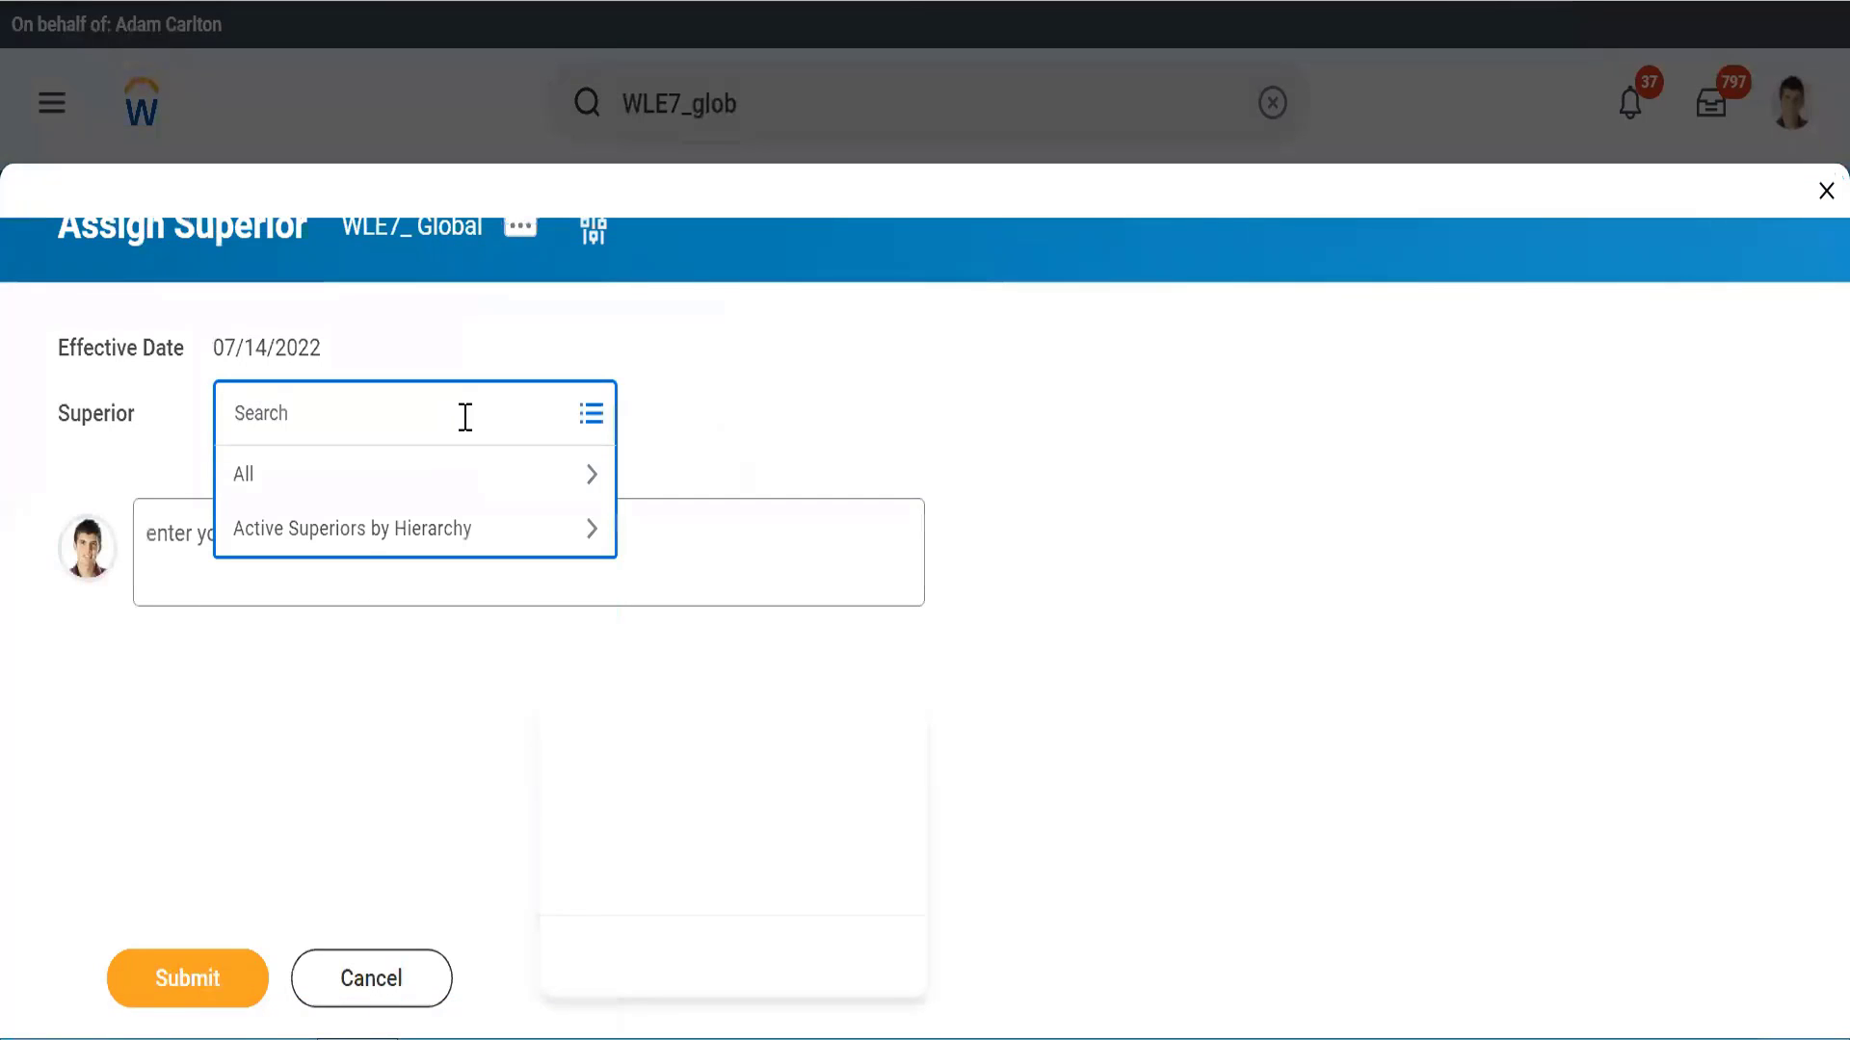
pyautogui.write('WLE&_')
pyautogui.press('Return')
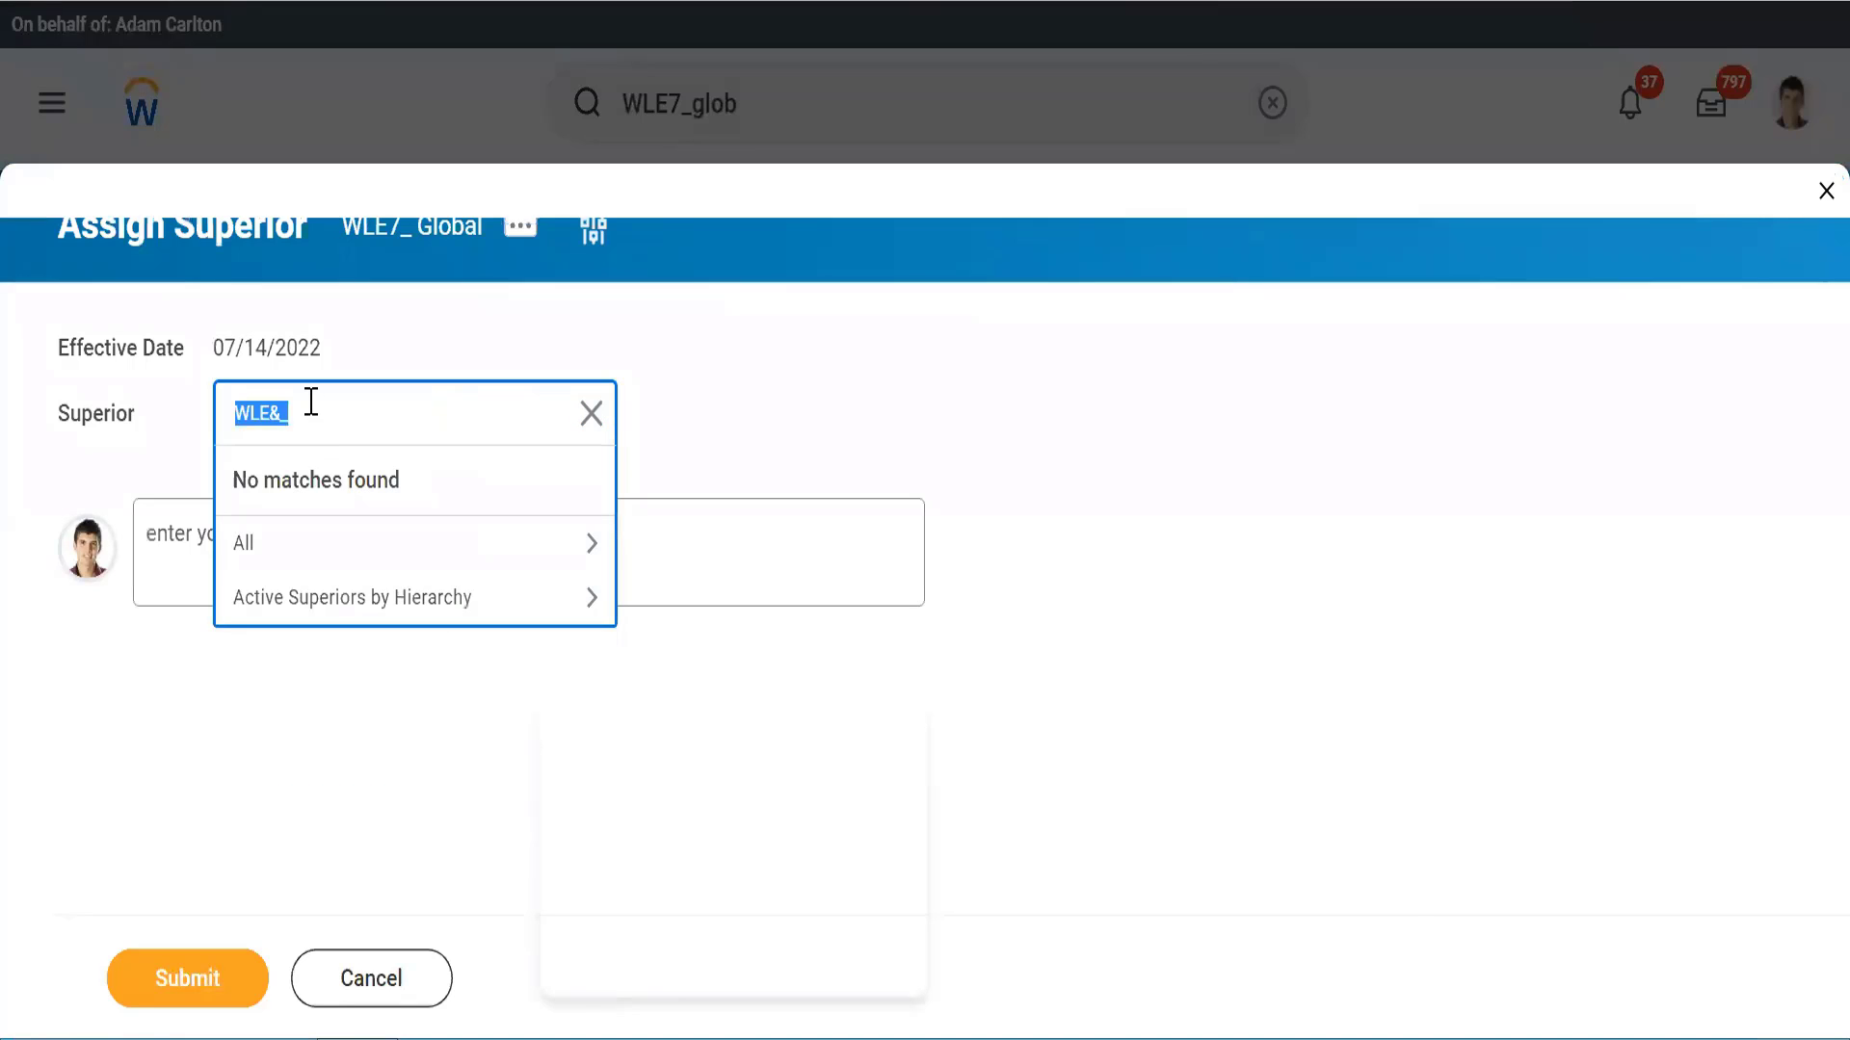
pyautogui.click(311, 402)
pyautogui.write('7')
pyautogui.press('Return')
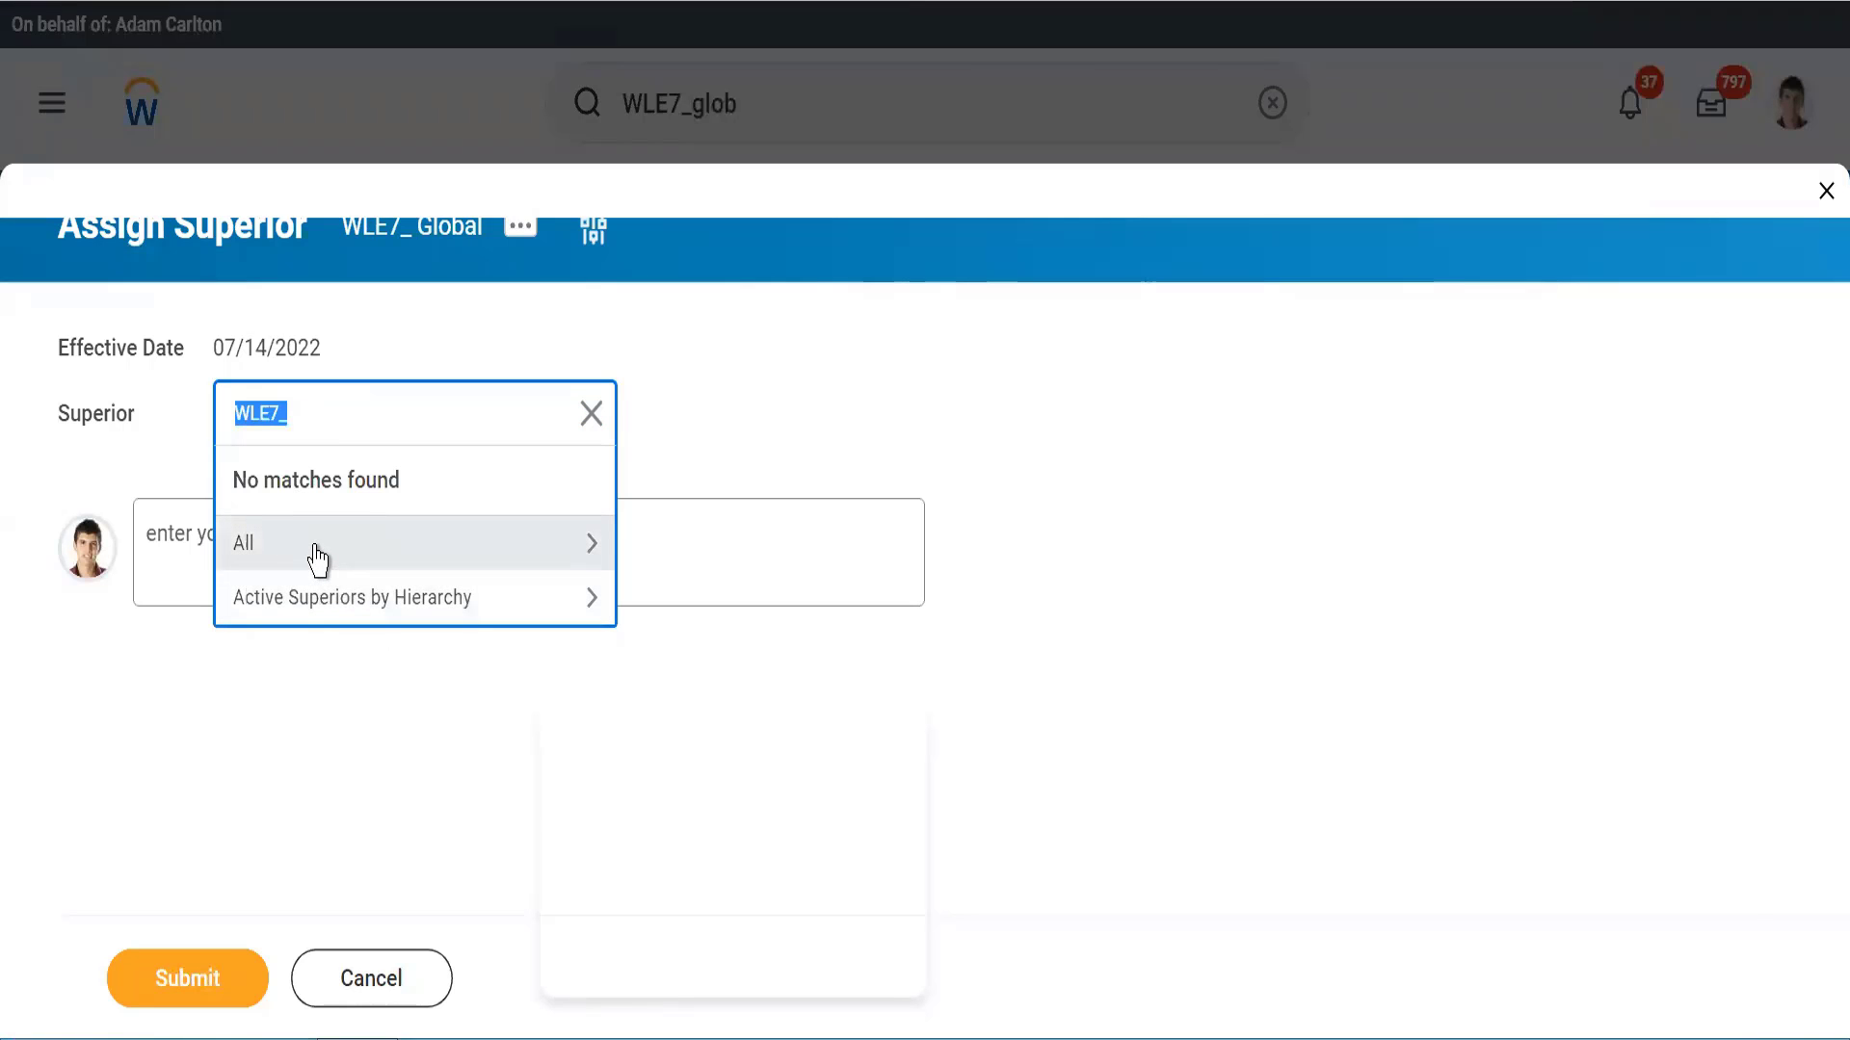
pyautogui.click(318, 557)
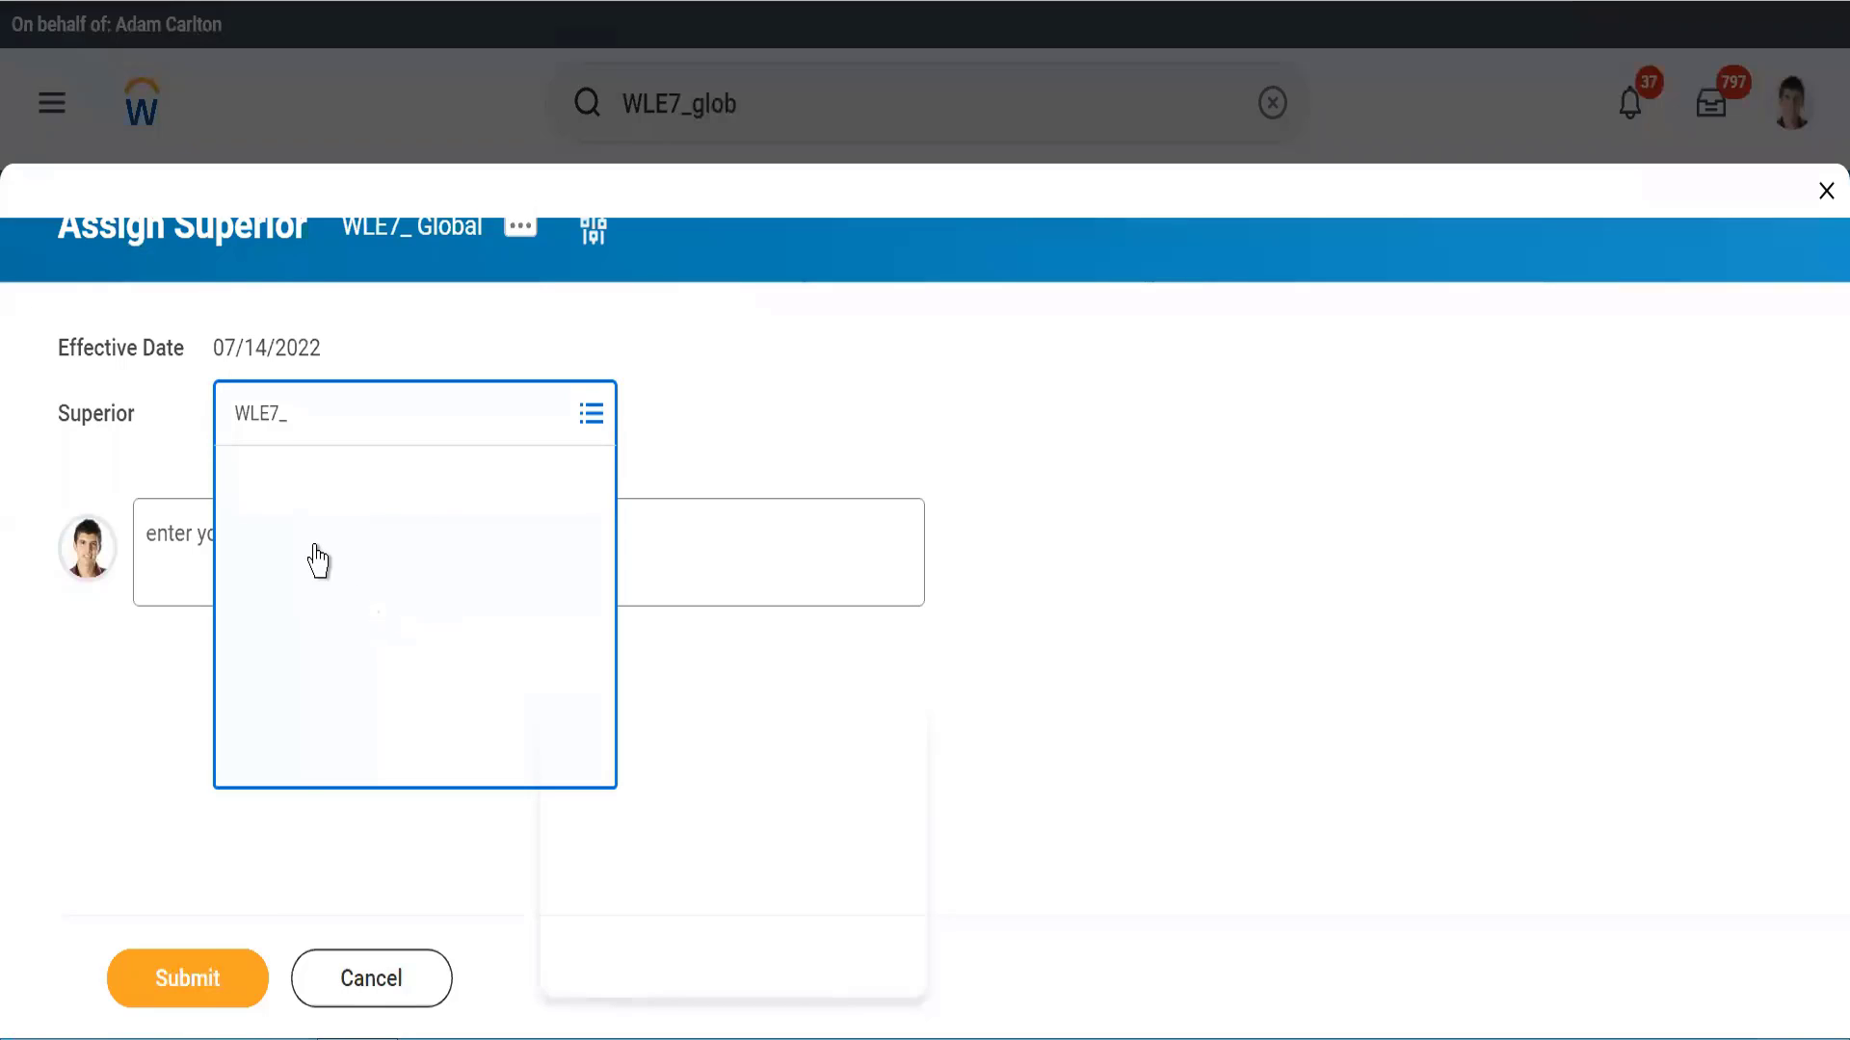
pyautogui.click(353, 422)
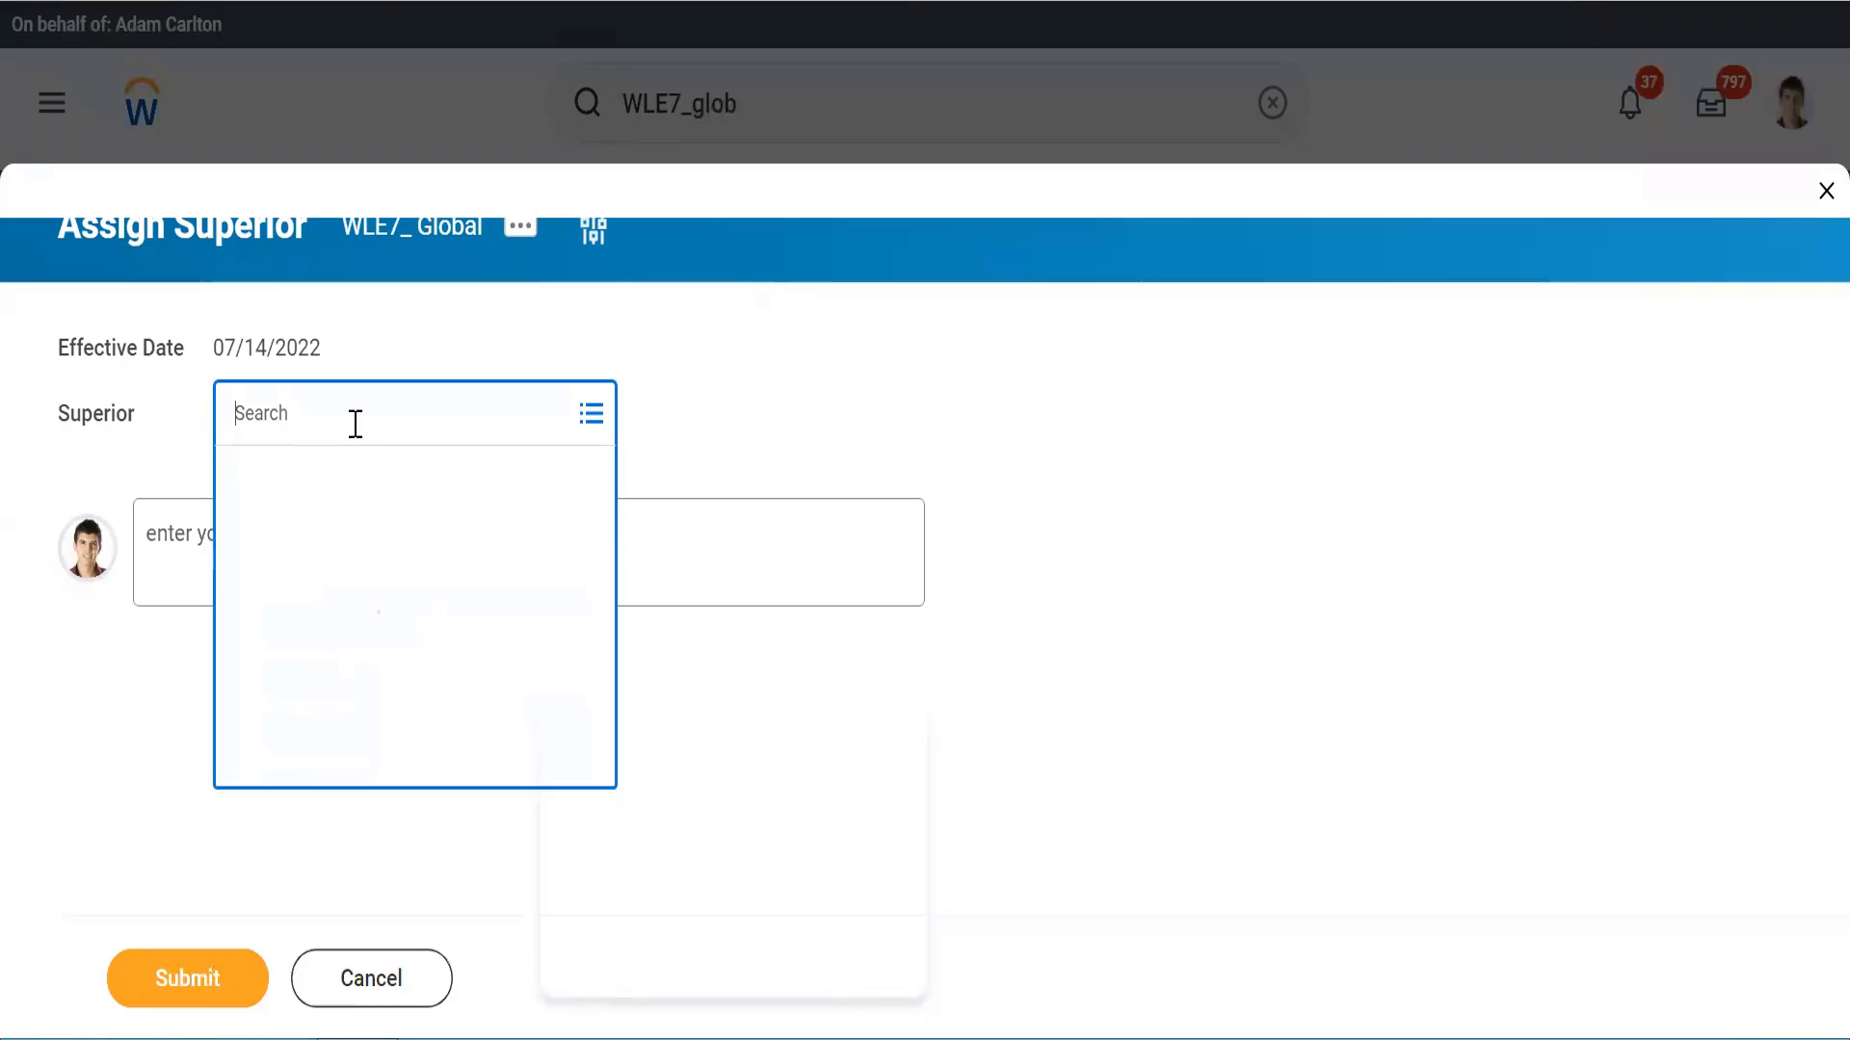
pyautogui.write('WLE&_')
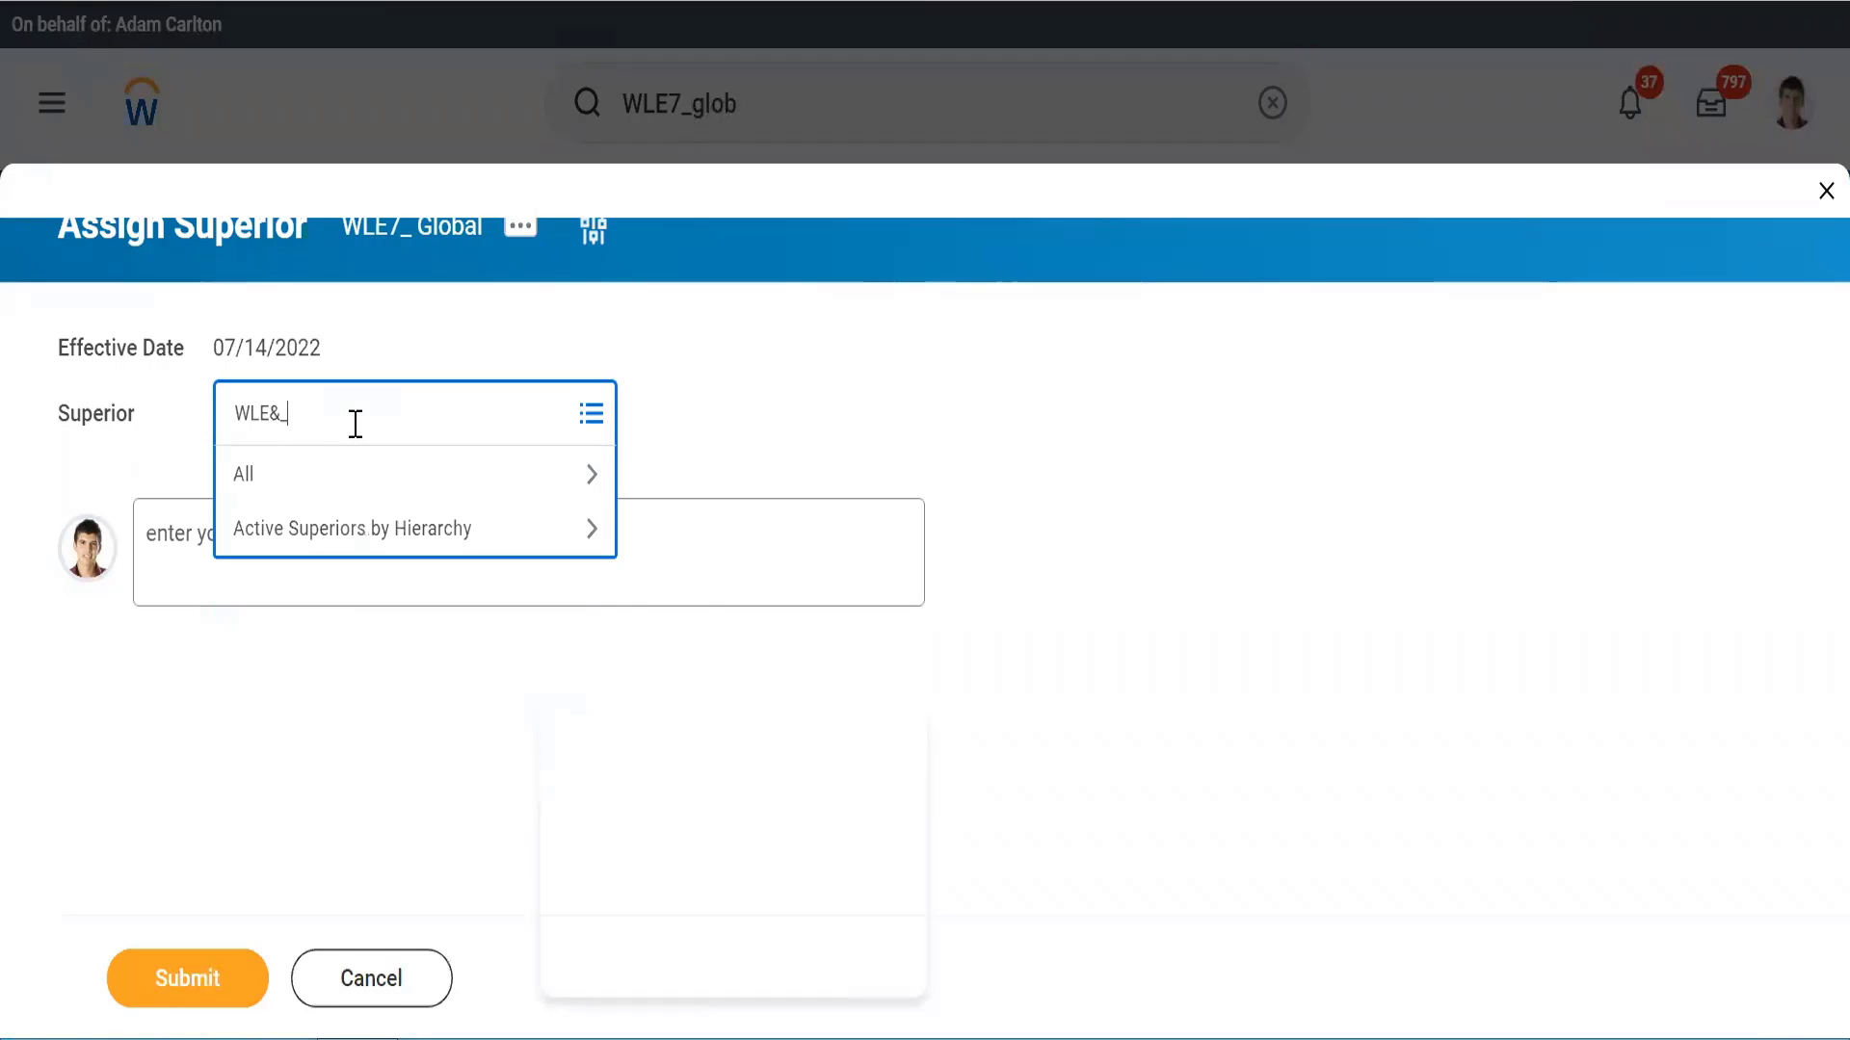
pyautogui.press('Return')
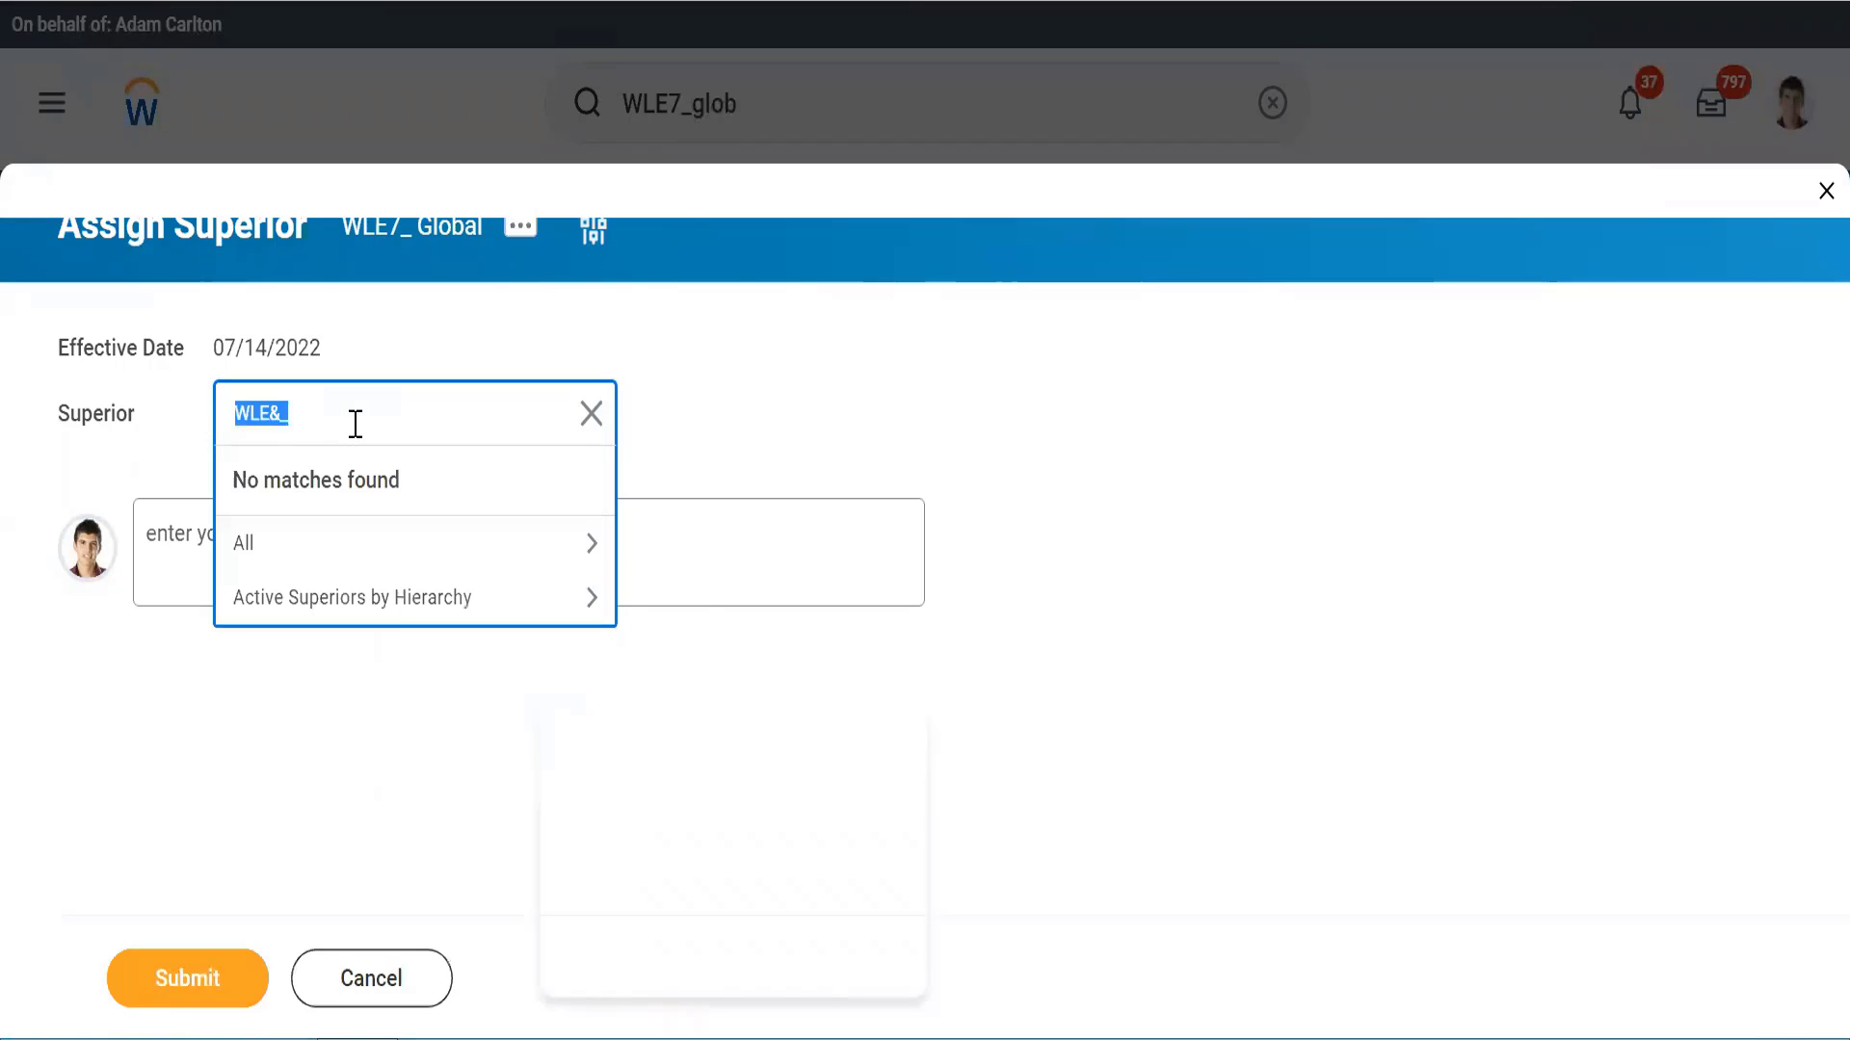
# Step: Search the superior candidates for "APAC", and cancel the WLE7_ Global superior assignment without choosing one
pyautogui.press('BackSpace')
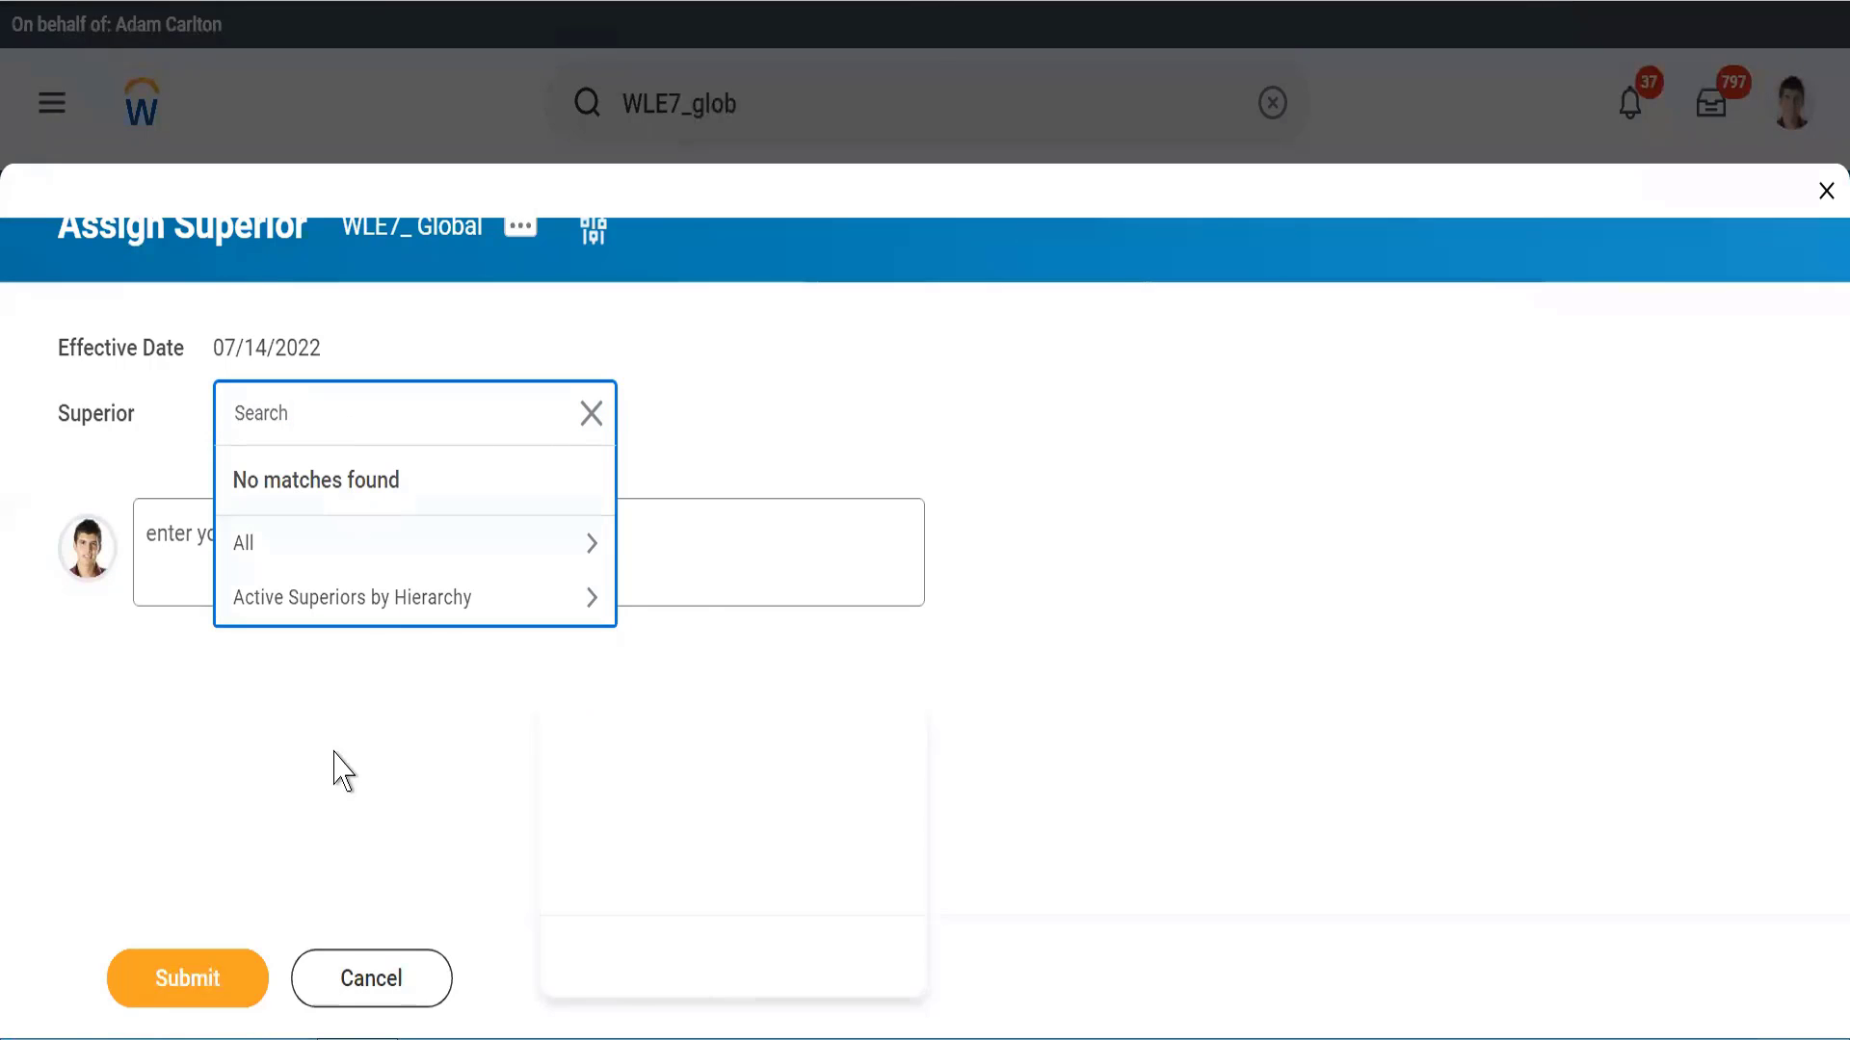
pyautogui.write('A')
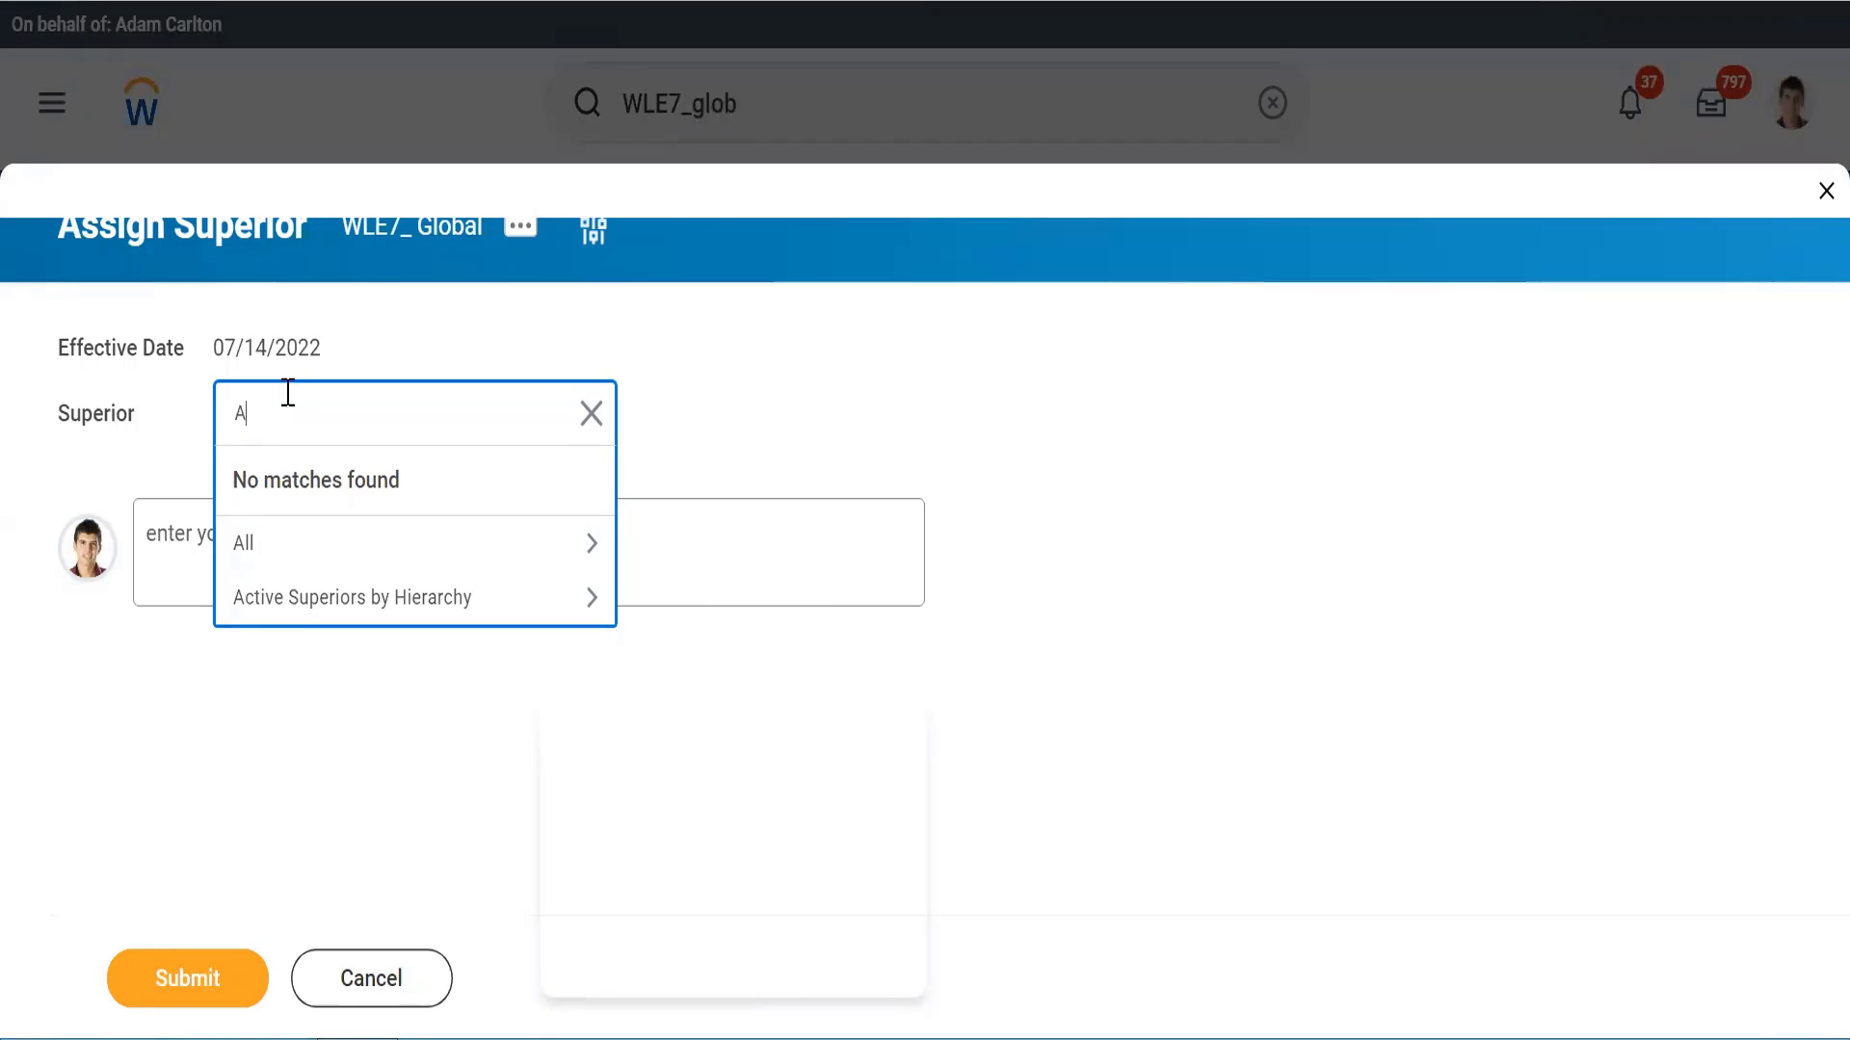
pyautogui.write('PAC')
pyautogui.press('Return')
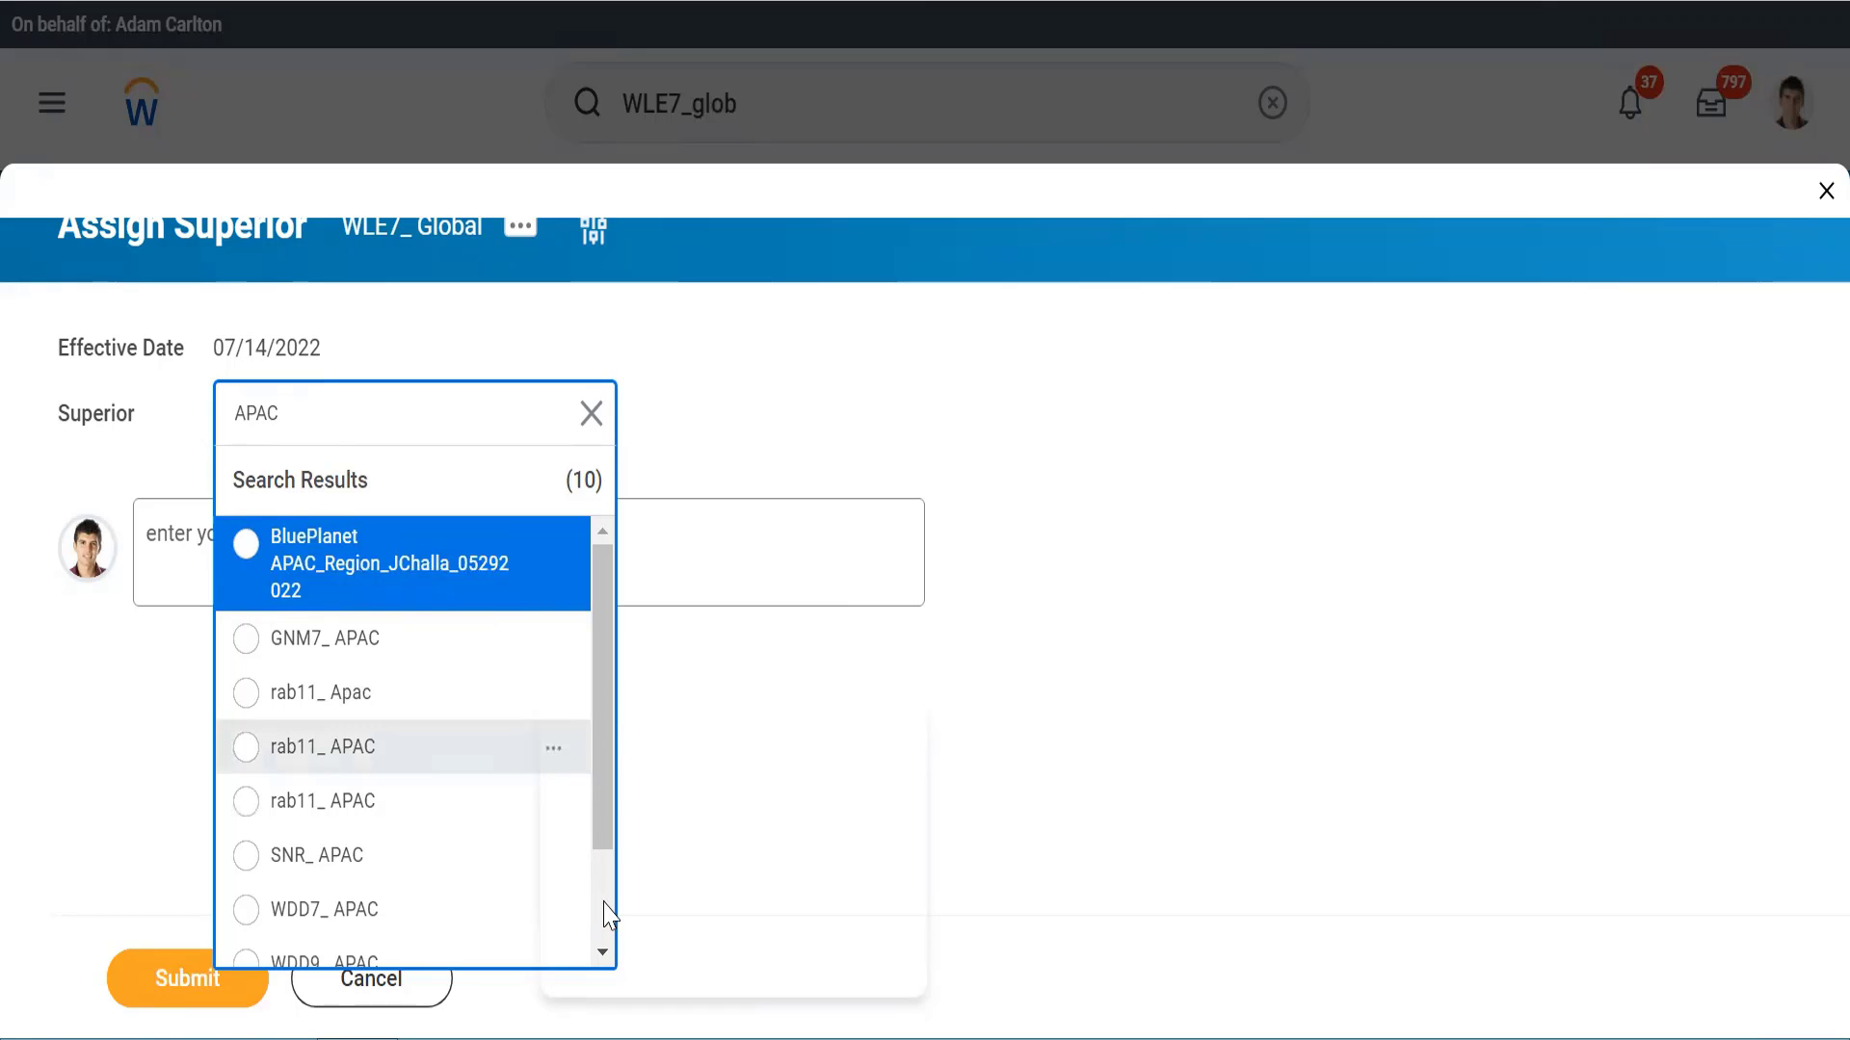
pyautogui.click(860, 449)
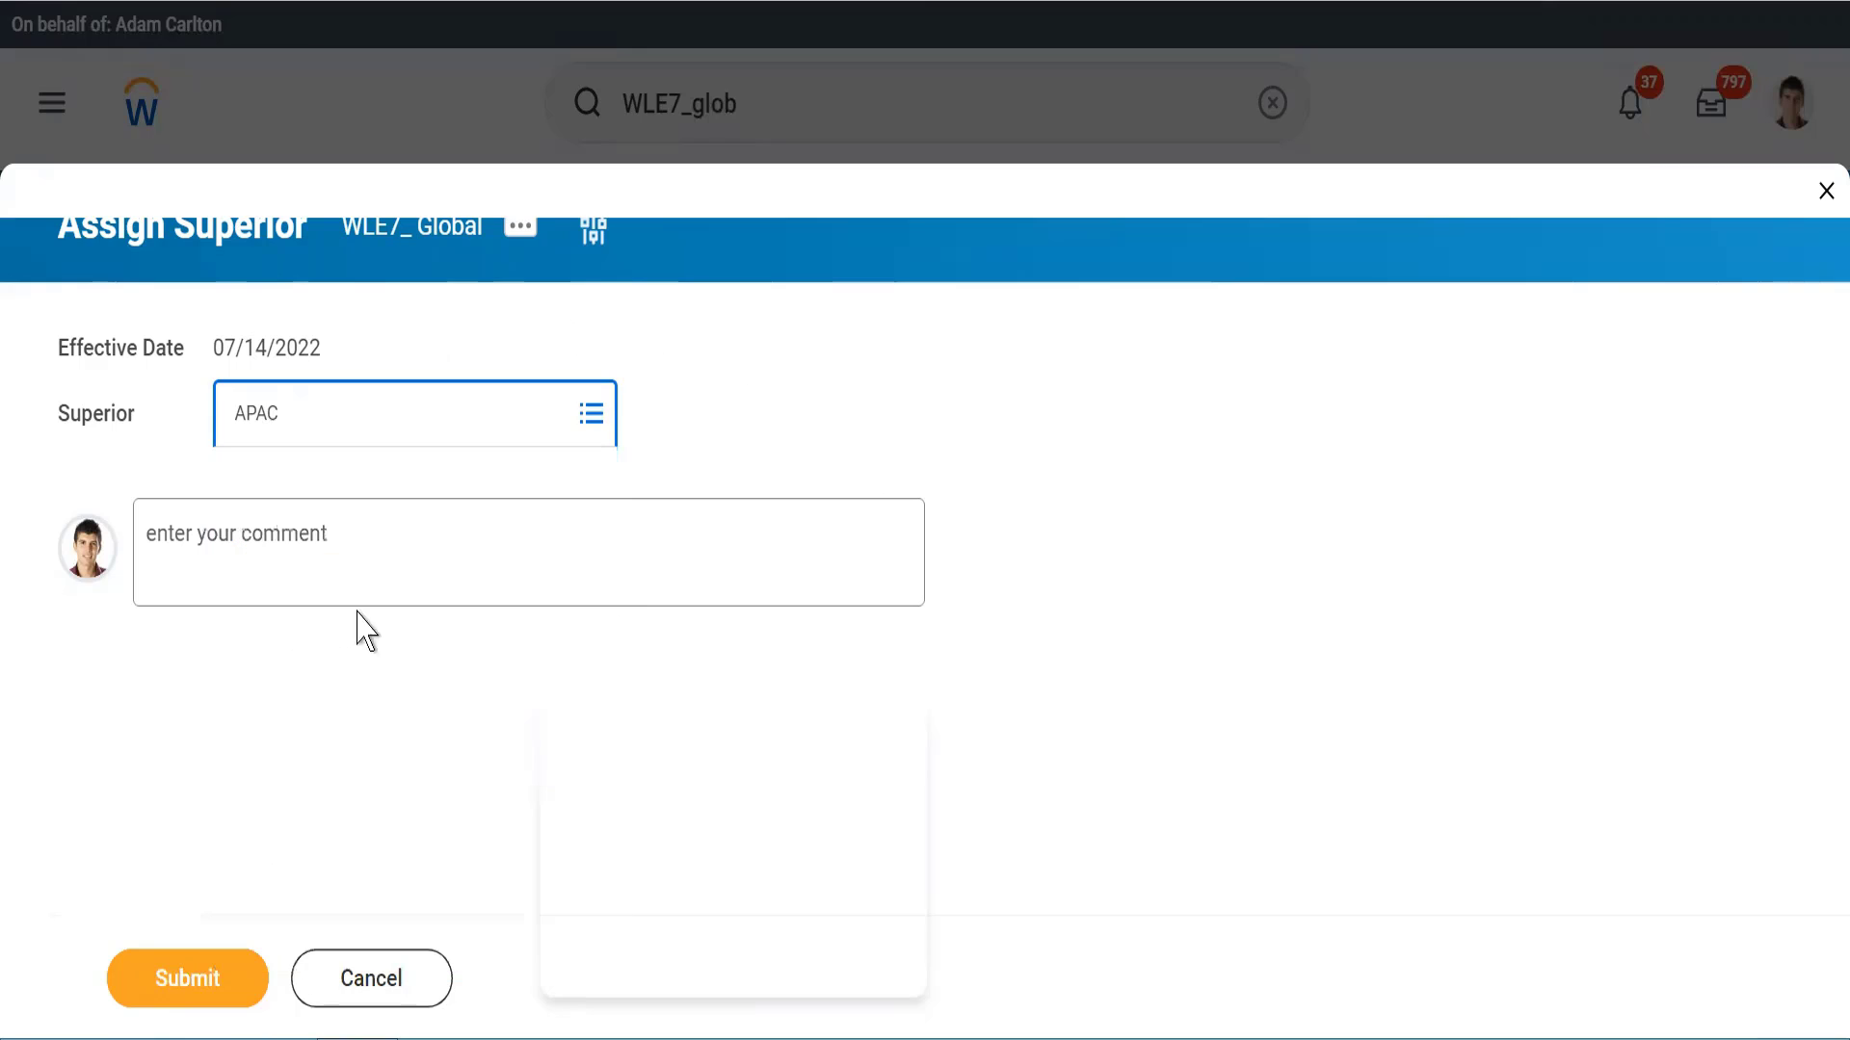
pyautogui.click(402, 986)
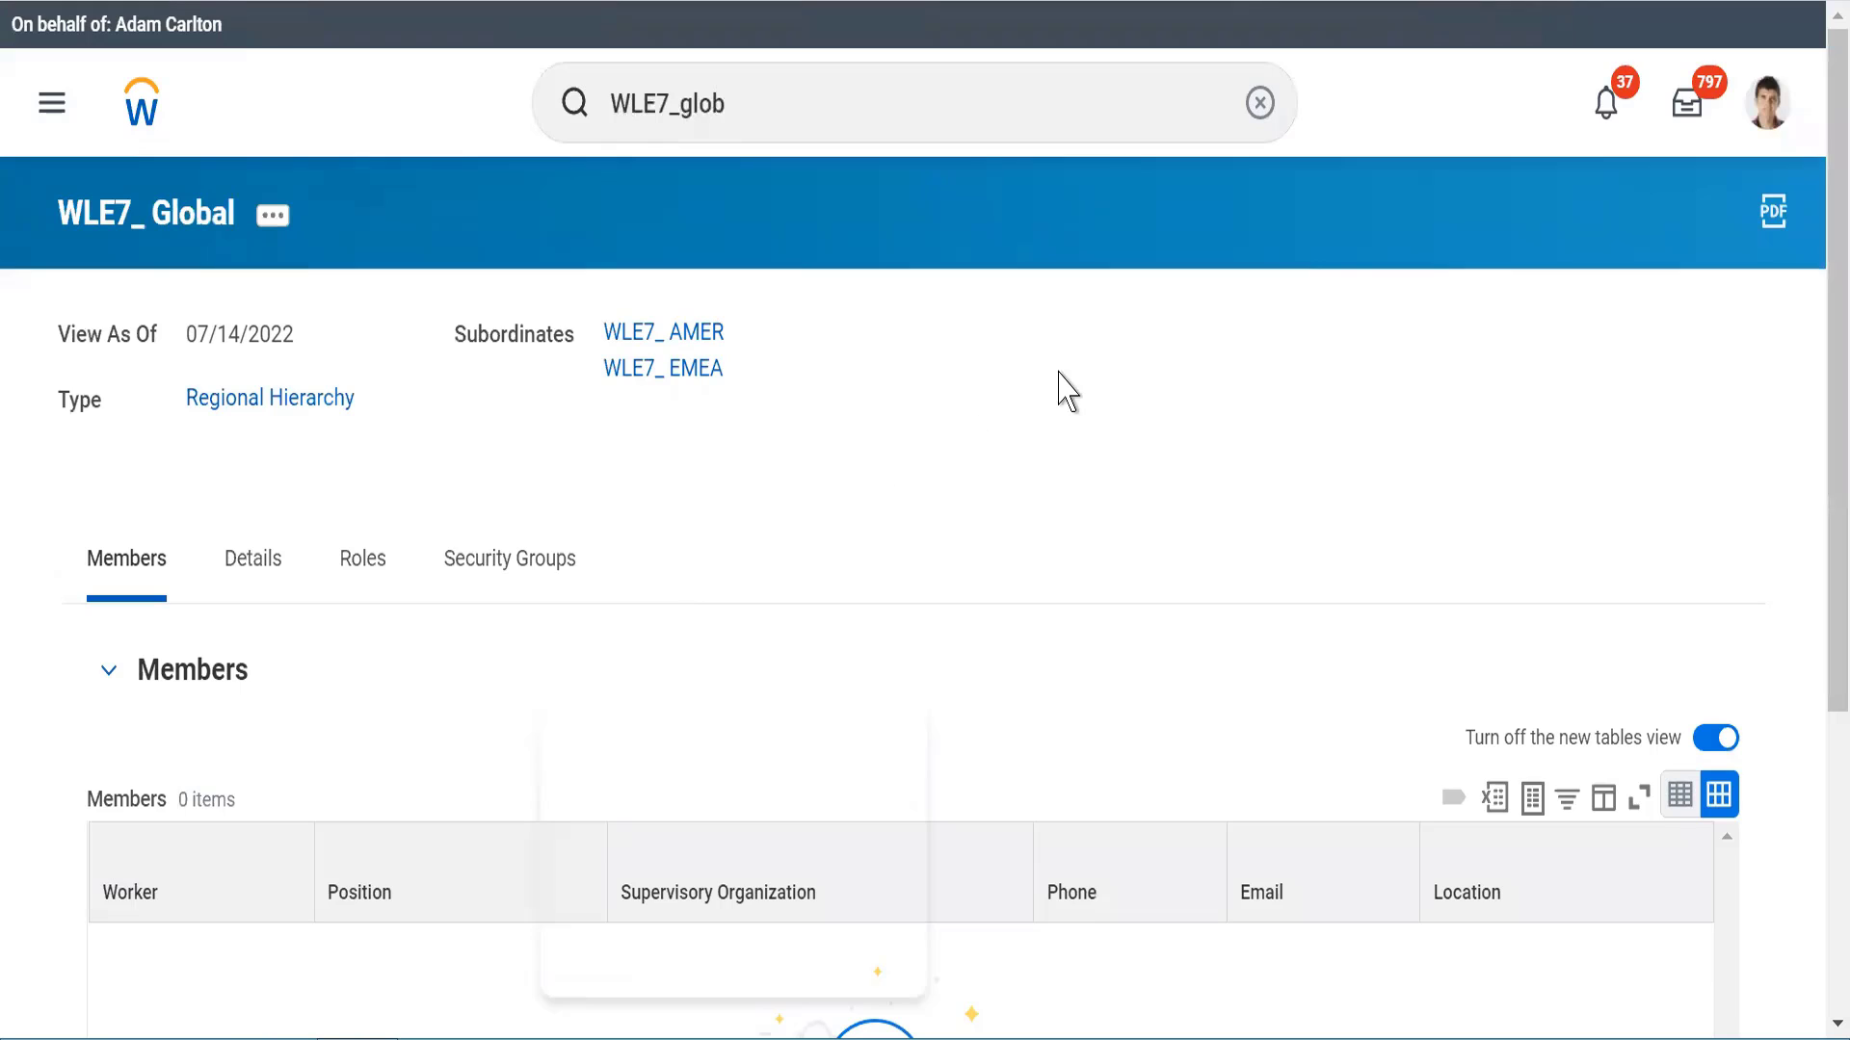
# Step: Switch to the WD Class1 notes in Notepad
pyautogui.click(734, 1037)
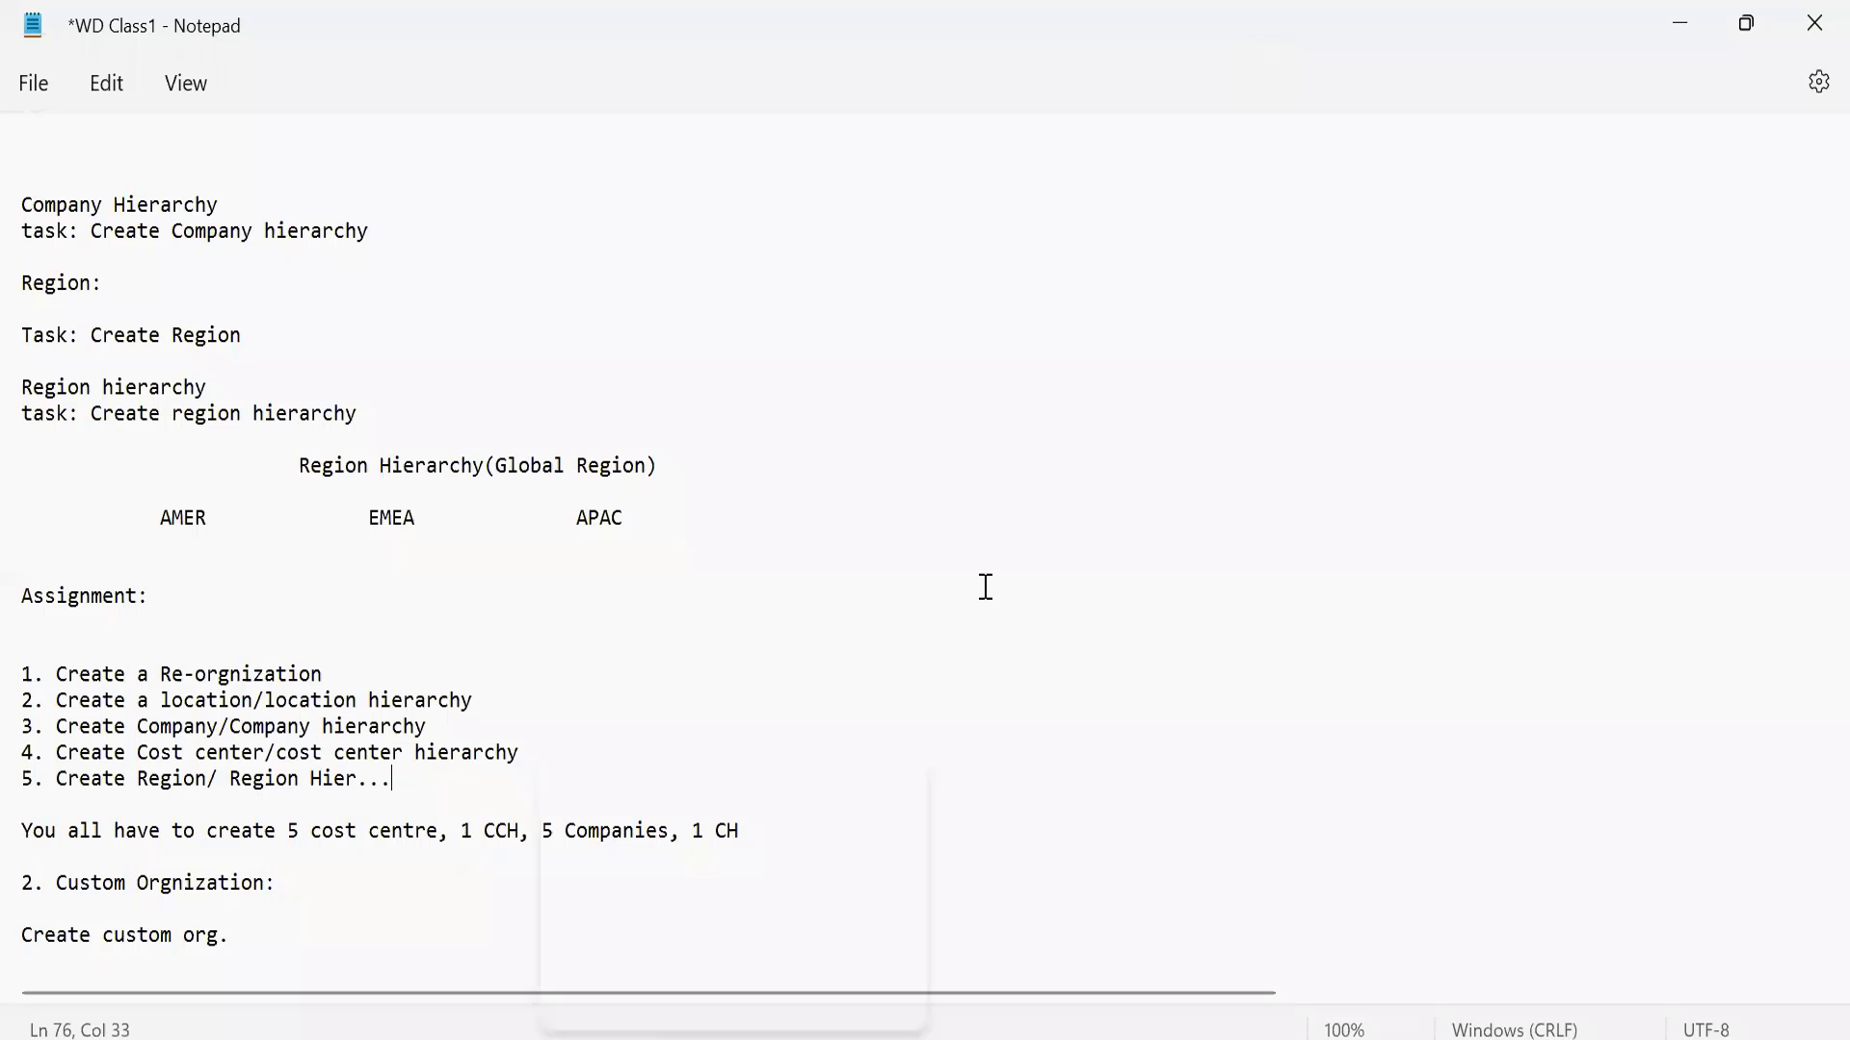